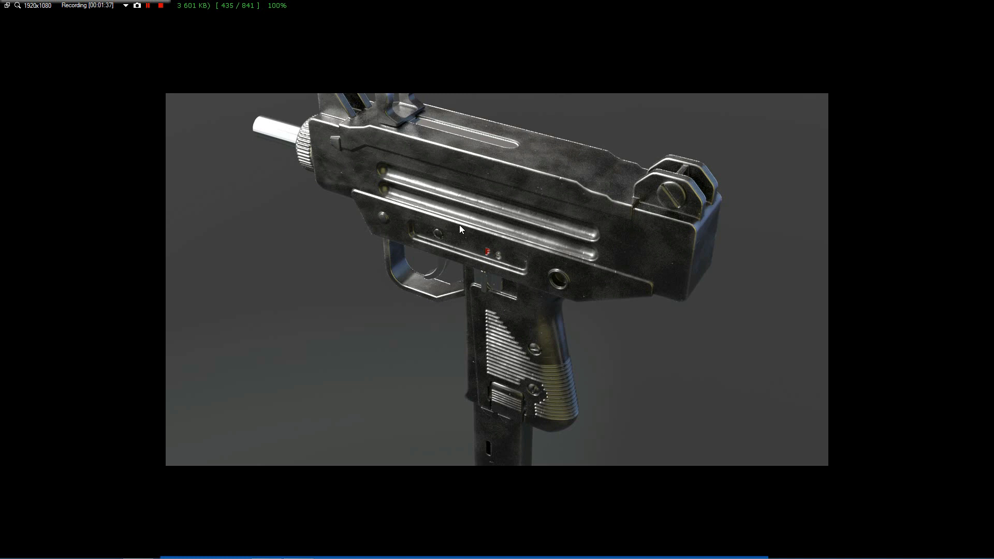
# - Switch to the browser and open The Foundry Community forum topic about the new Bools Kit V2 from the search results
pyautogui.hotkey('alt', 'Tab')
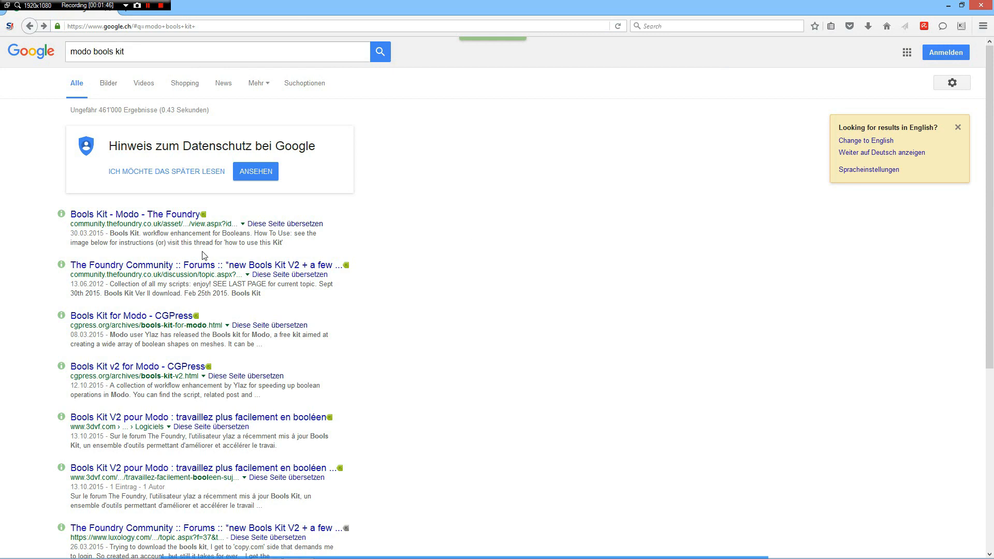
pyautogui.click(128, 267)
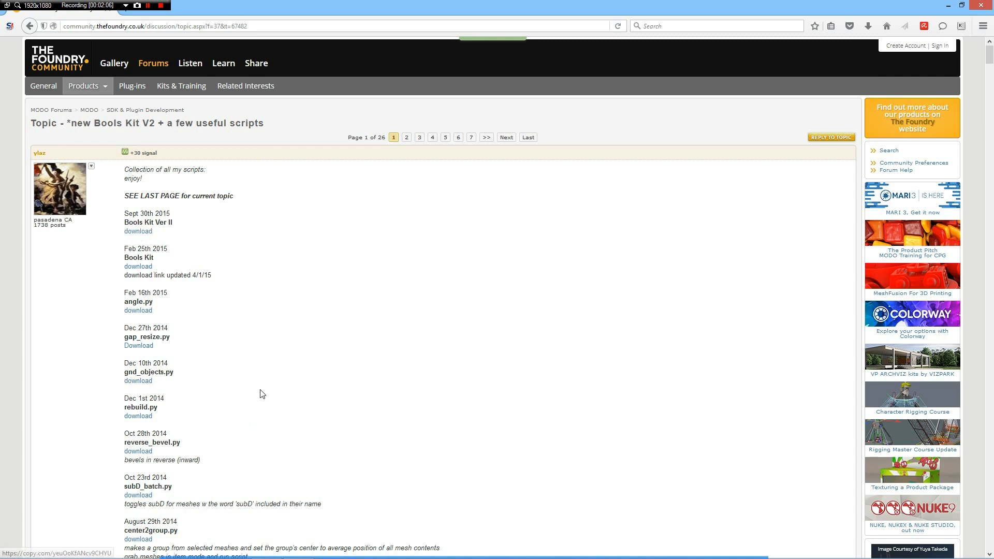
# - Look through the topic's collection of scripts and their illustrated usage examples, ending back at the Bools Kit downloads
pyautogui.scroll(-5, 263, 388)
pyautogui.scroll(-5, 263, 388)
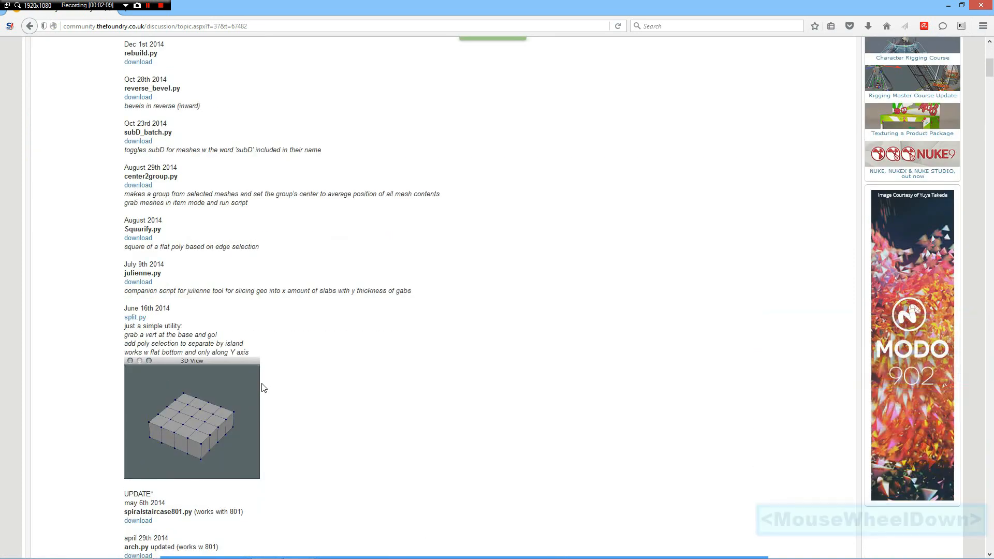
pyautogui.scroll(-3, 262, 386)
pyautogui.scroll(-3, 261, 385)
pyautogui.scroll(-3, 263, 368)
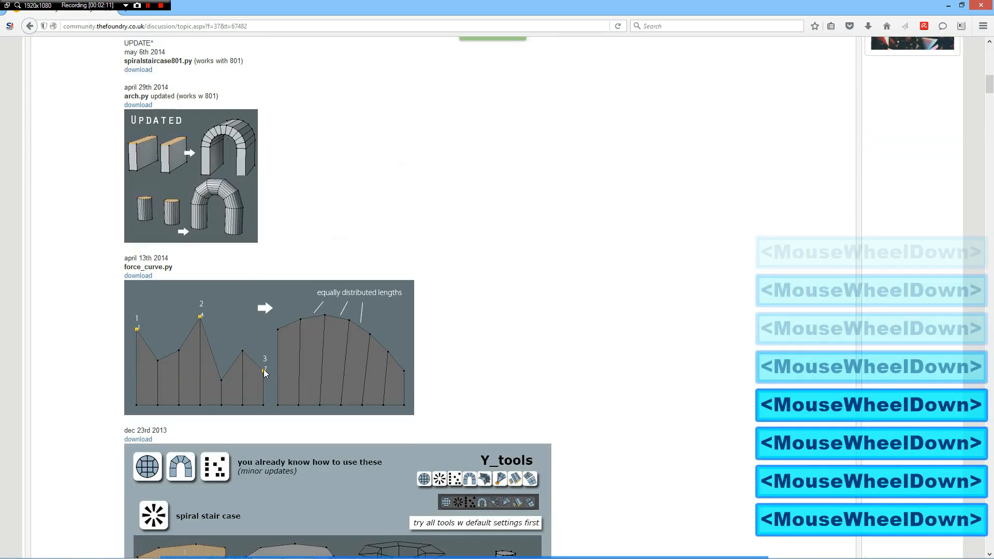
pyautogui.scroll(-4, 264, 369)
pyautogui.scroll(-4, 264, 371)
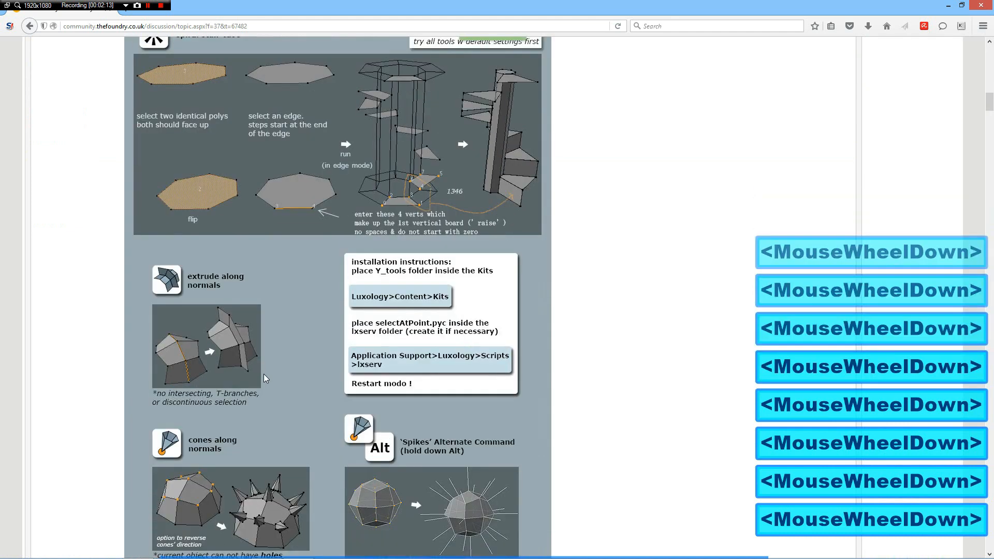
pyautogui.scroll(-4, 262, 377)
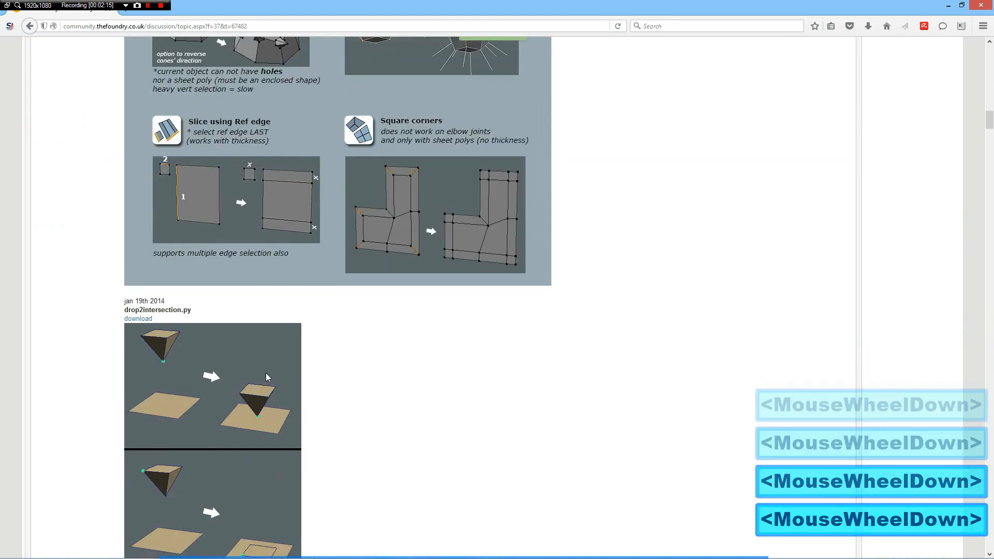
pyautogui.scroll(-1, 265, 372)
pyautogui.scroll(-8, 265, 373)
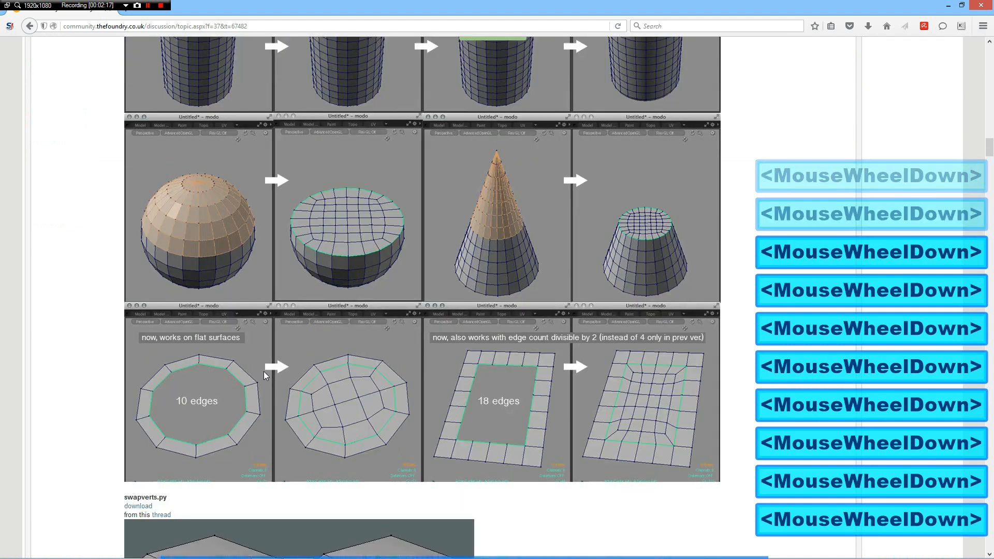
pyautogui.scroll(-5, 263, 367)
pyautogui.scroll(-5, 265, 367)
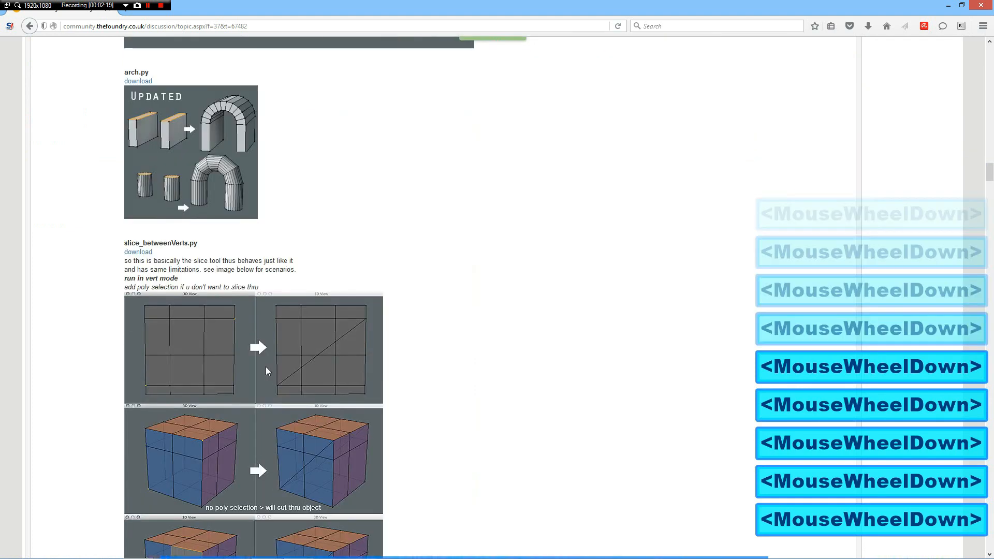
pyautogui.scroll(-3, 263, 369)
pyautogui.scroll(9, 272, 362)
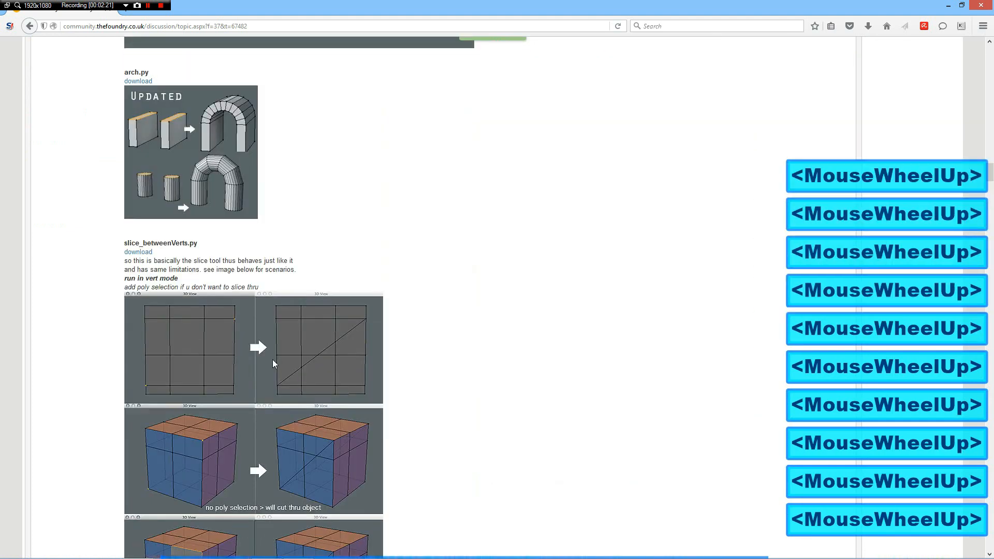
pyautogui.scroll(9, 282, 359)
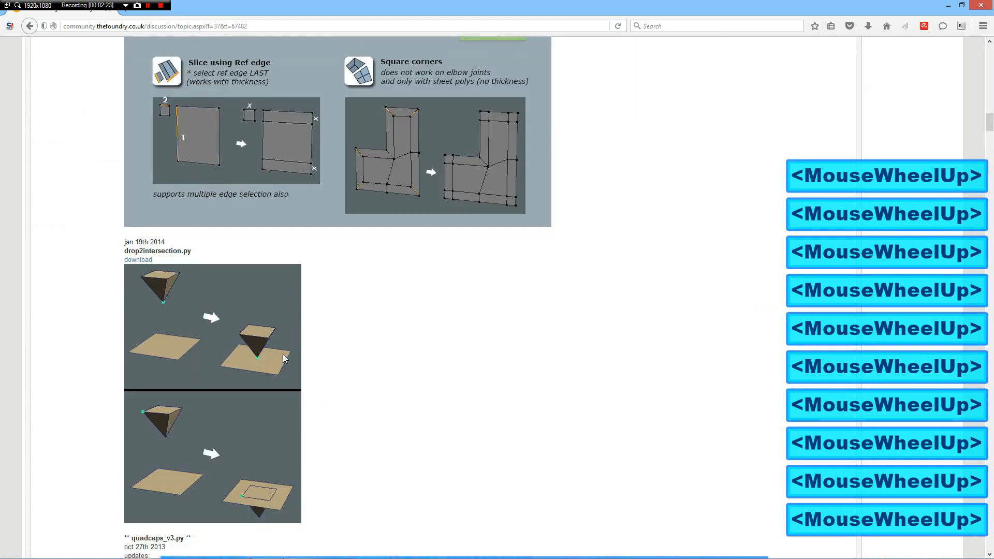
pyautogui.hotkey('ctrl', 'Home')
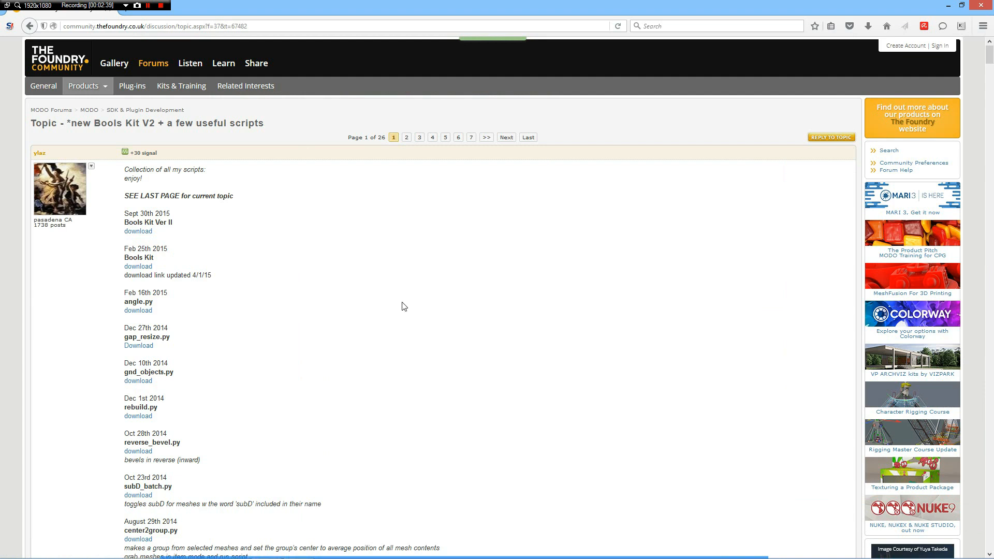
# - Switch to MODO and check the Kits folder in the user content folder for the Bools kit
pyautogui.hotkey('alt', 'Tab')
pyautogui.hotkey('alt', 'Tab')
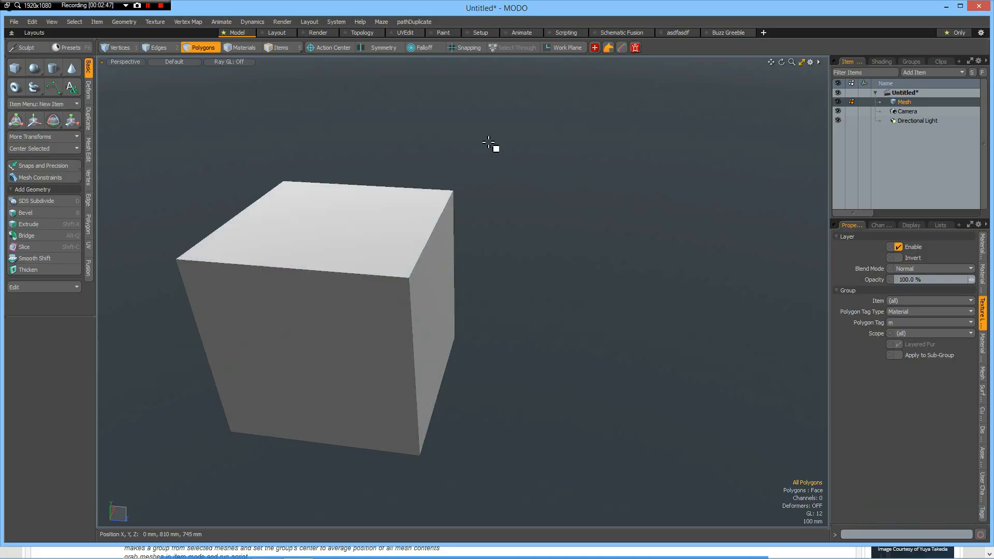
pyautogui.click(332, 21)
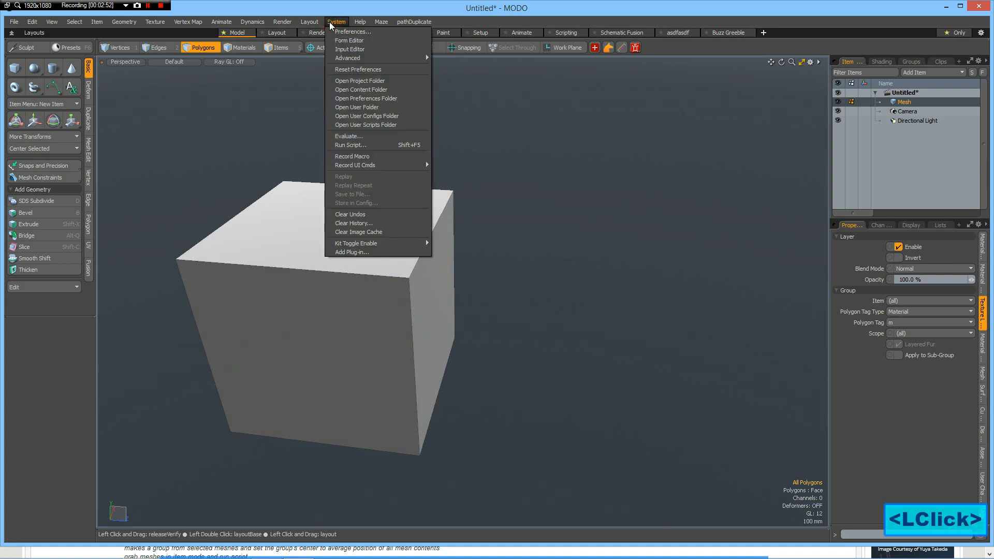
pyautogui.click(355, 90)
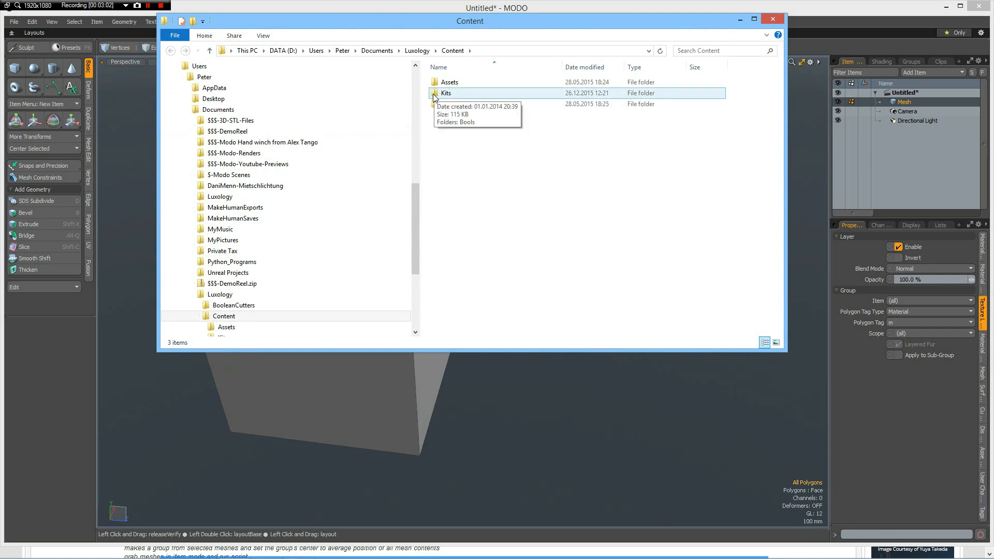
pyautogui.doubleClick(434, 94)
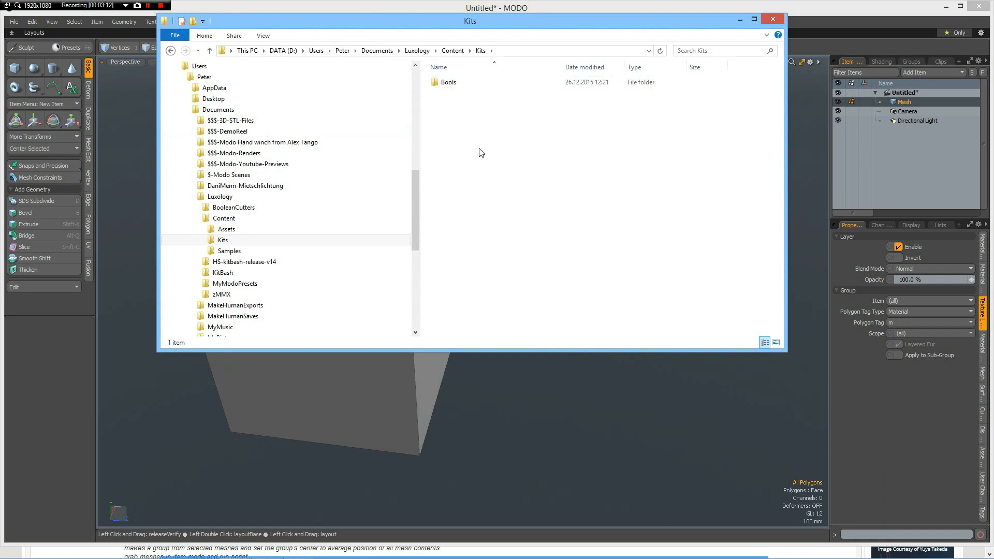
pyautogui.click(774, 21)
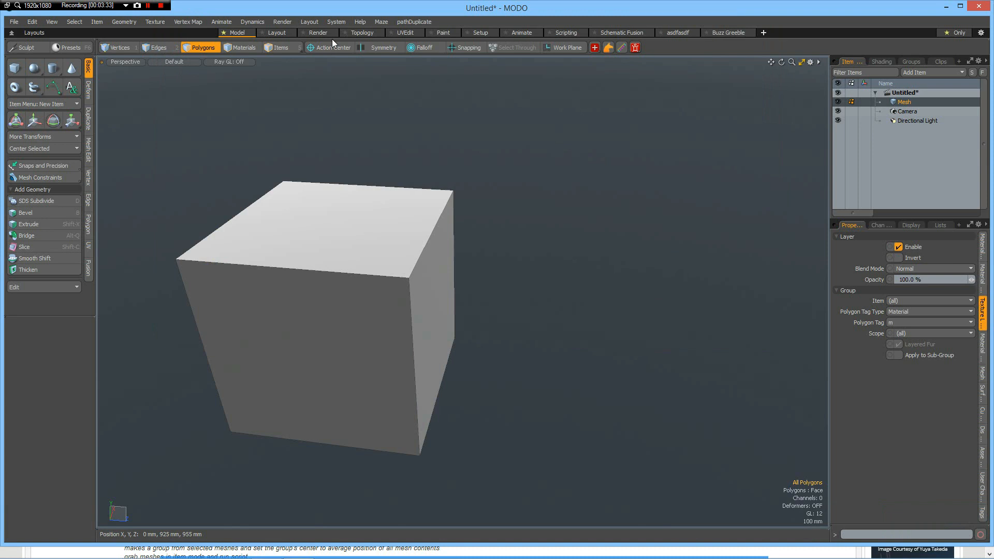
# - Open the Form Editor and find the Bools form in the Forms list
pyautogui.click(337, 23)
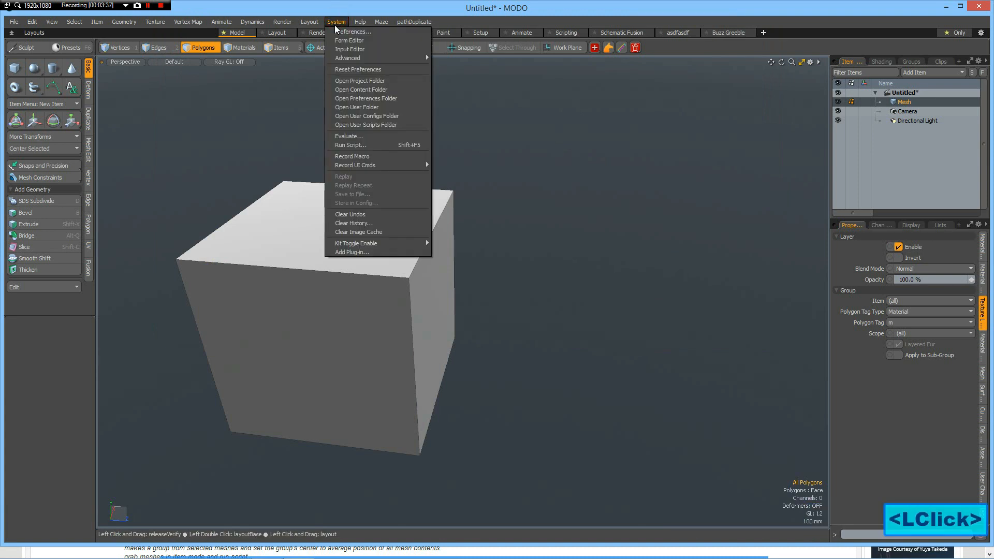
pyautogui.click(349, 41)
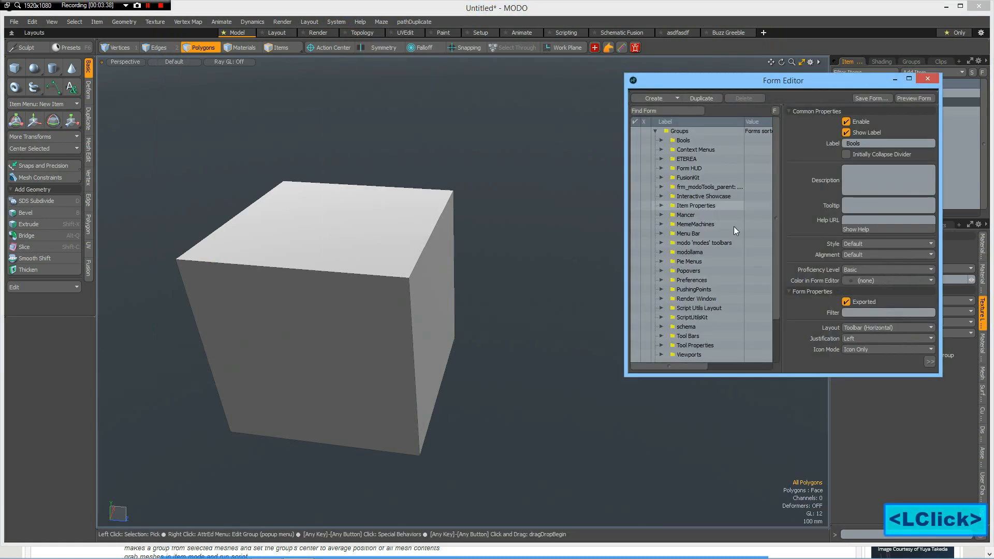
pyautogui.scroll(-4, 728, 226)
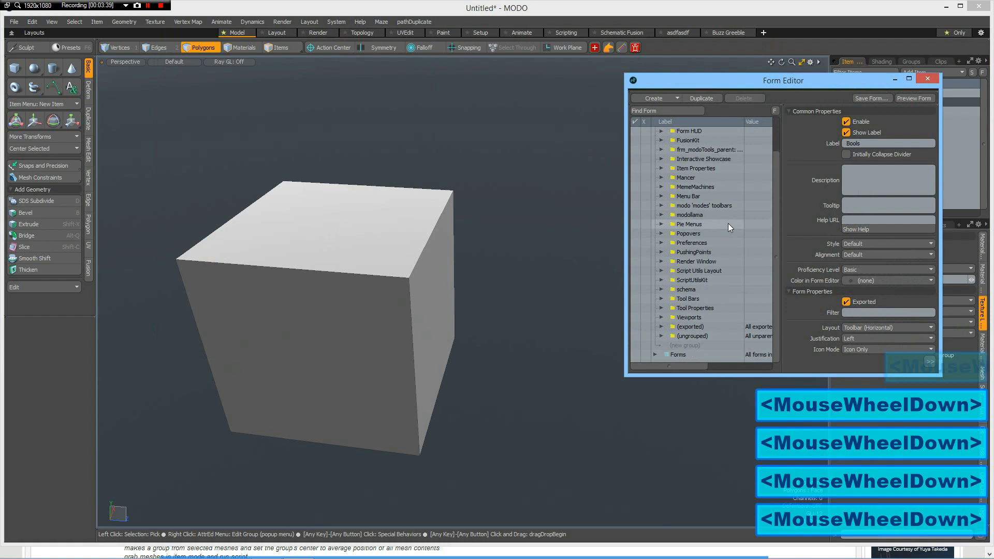
pyautogui.click(655, 355)
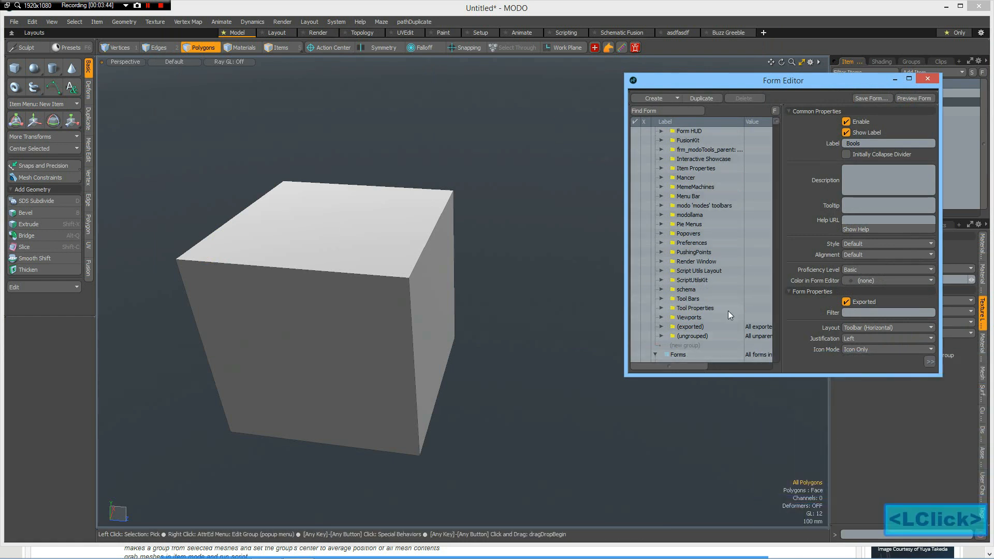
pyautogui.scroll(-10, 725, 306)
pyautogui.scroll(-10, 721, 305)
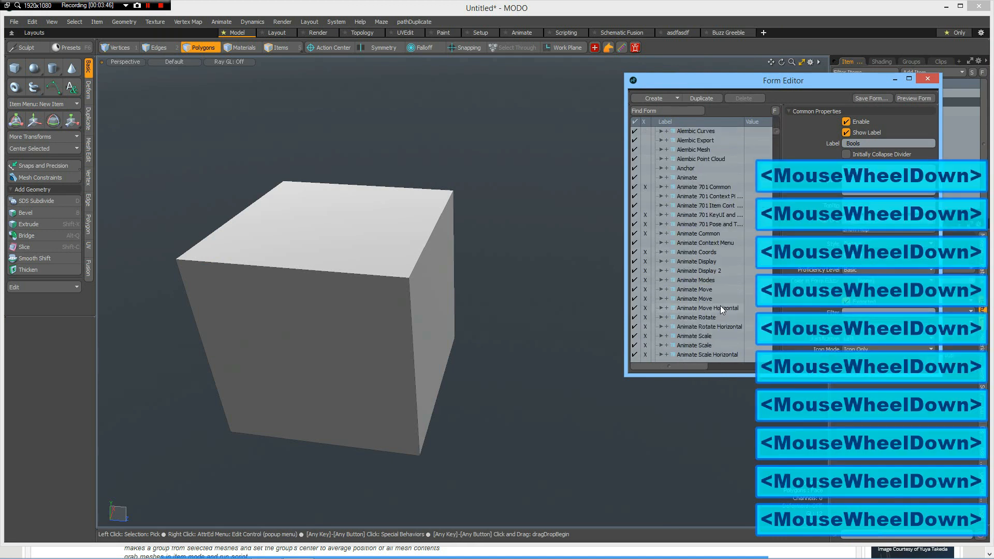
pyautogui.scroll(-7, 716, 299)
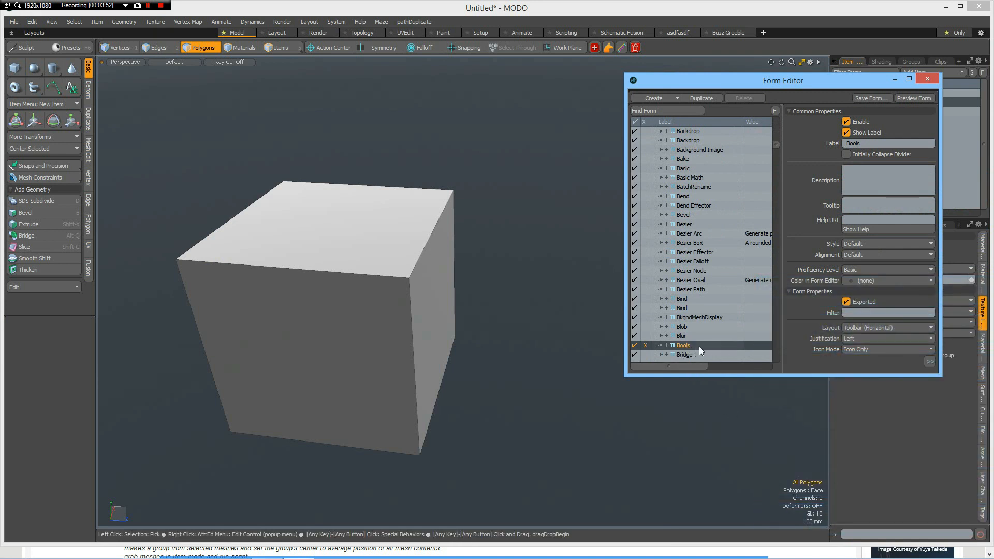
# - Assign the Bools form to the S key everywhere, overwriting the existing assignment, and close the Form Editor
pyautogui.rightClick(688, 347)
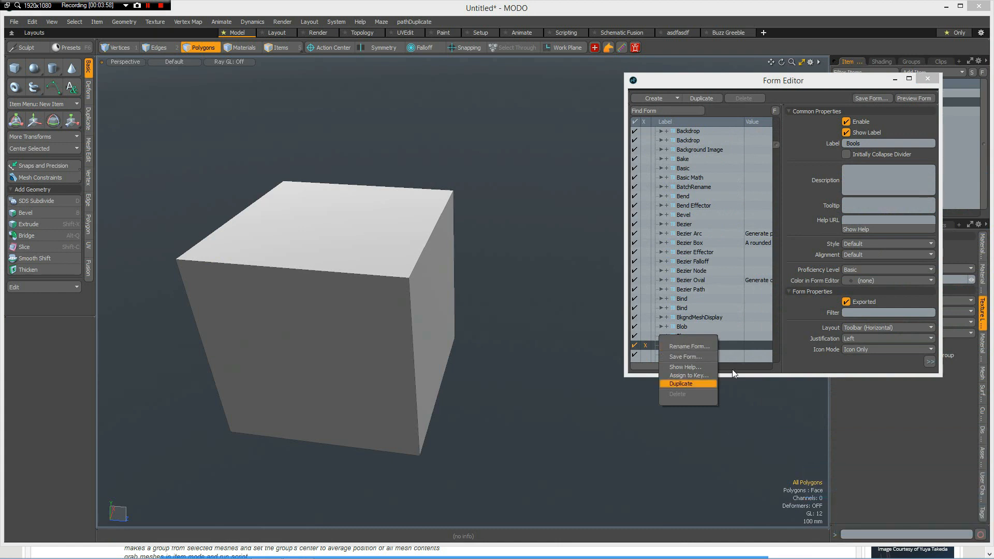
pyautogui.click(687, 376)
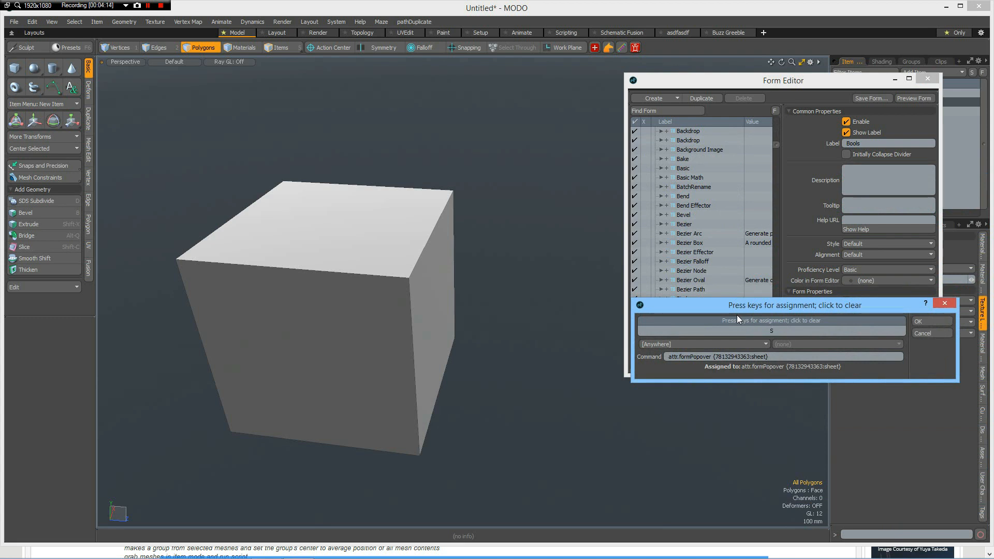
pyautogui.click(932, 320)
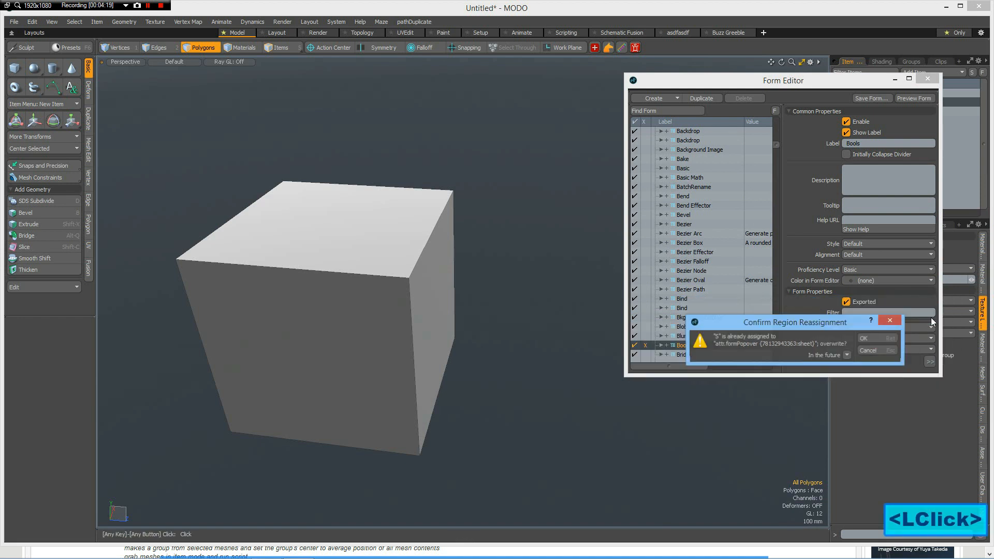
pyautogui.click(874, 337)
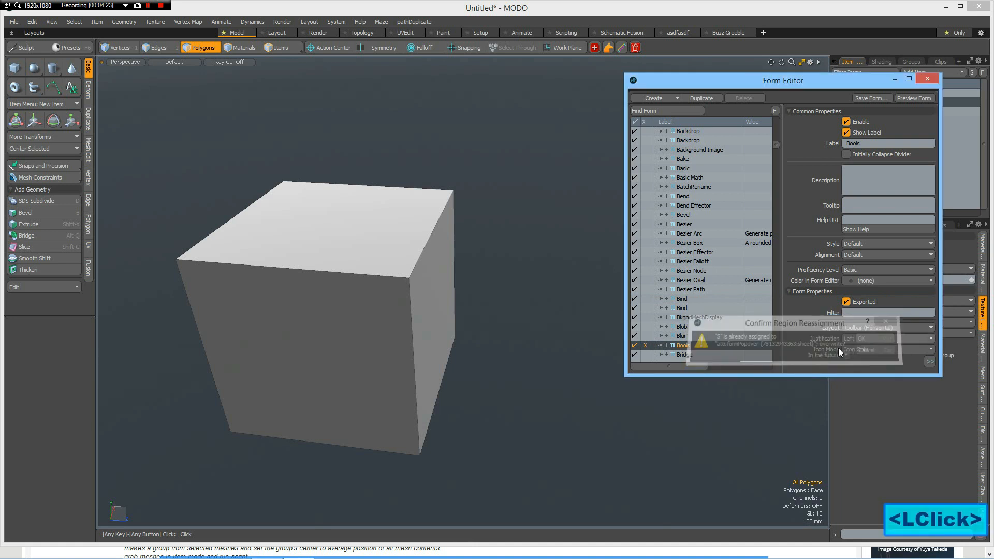
pyautogui.click(927, 79)
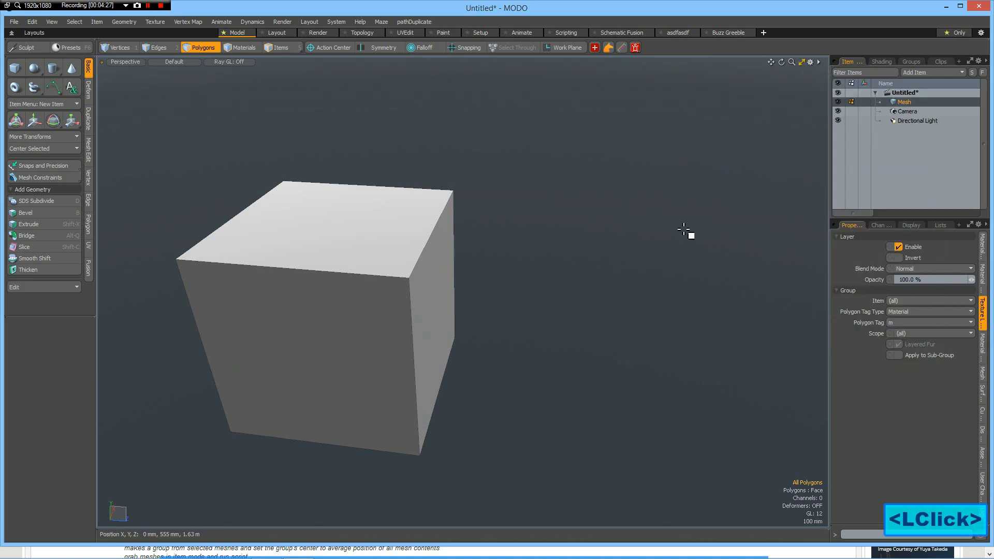
# - Bring up the Bools popover, pin it open, and park it over the toolbar area above the viewport
pyautogui.press('s')
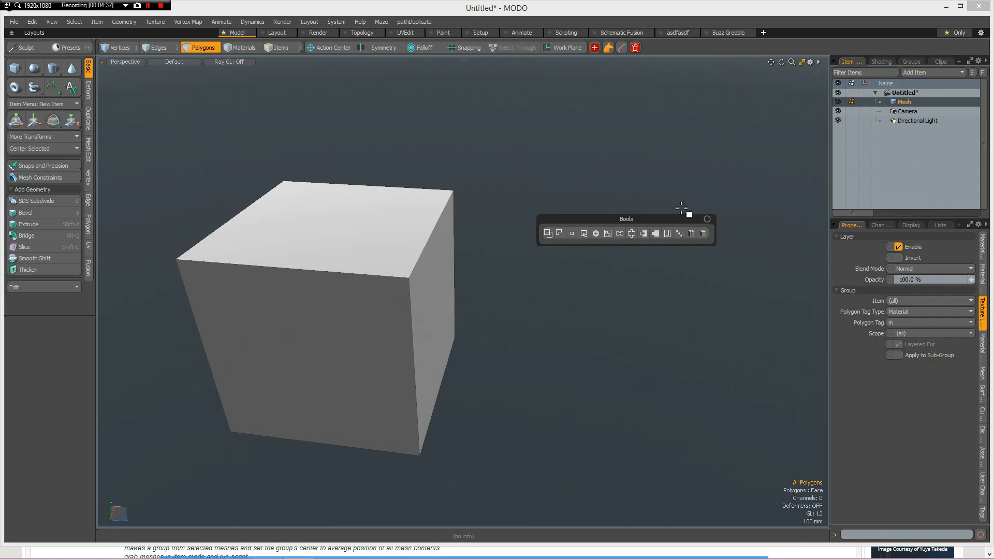
pyautogui.click(707, 220)
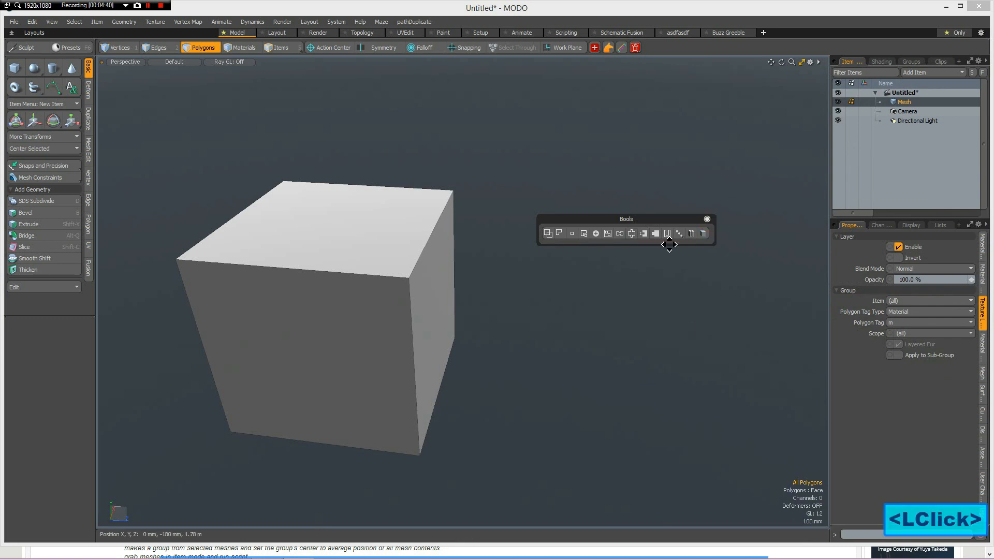
pyautogui.moveTo(705, 148); pyautogui.dragTo(770, 31)
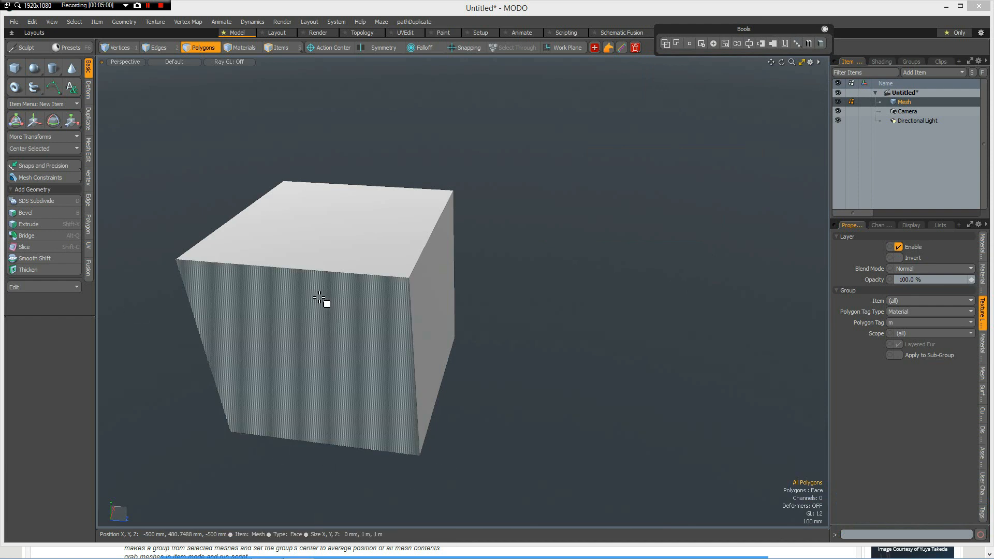
# - Duplicate the whole cube within the same mesh and move the copy about 345 mm in Y and 380 mm in Z, overlapping the original
pyautogui.moveTo(373, 335)
pyautogui.keyDown('alt'); pyautogui.mouseDown()
pyautogui.moveTo(395, 337)
pyautogui.moveTo(359, 339)
pyautogui.mouseUp(); pyautogui.keyUp('alt')
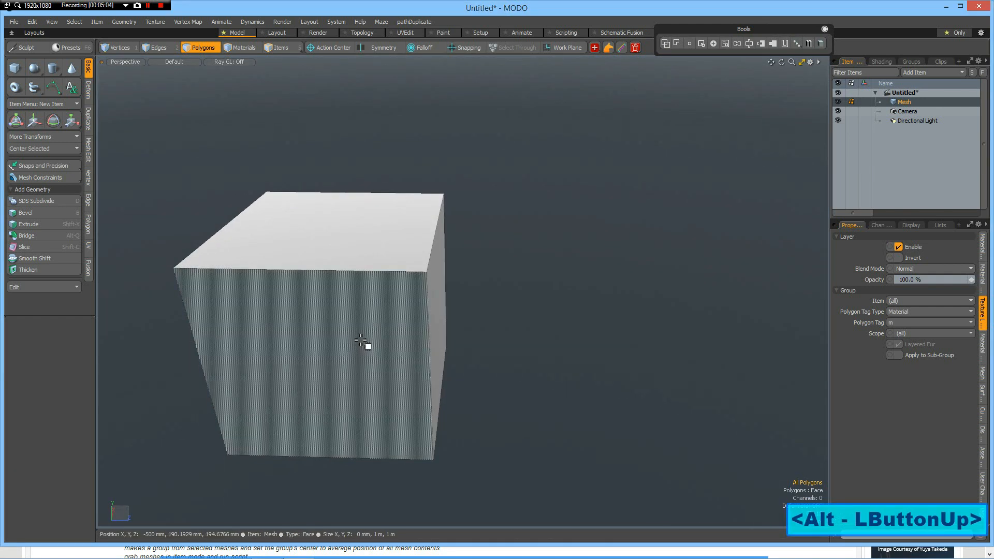
pyautogui.doubleClick(361, 343)
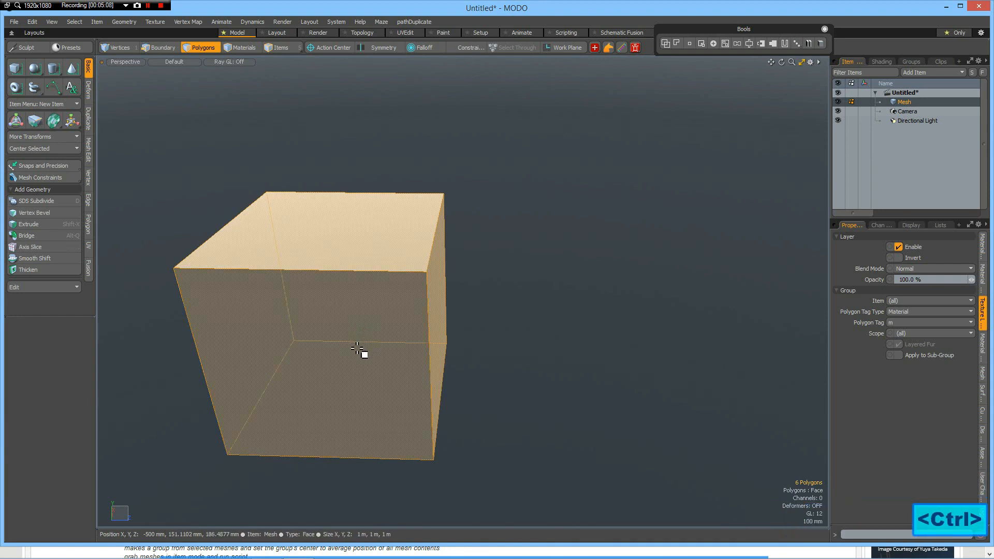
pyautogui.hotkey('ctrl', 'c')
pyautogui.hotkey('ctrl', 'v')
pyautogui.press('w')
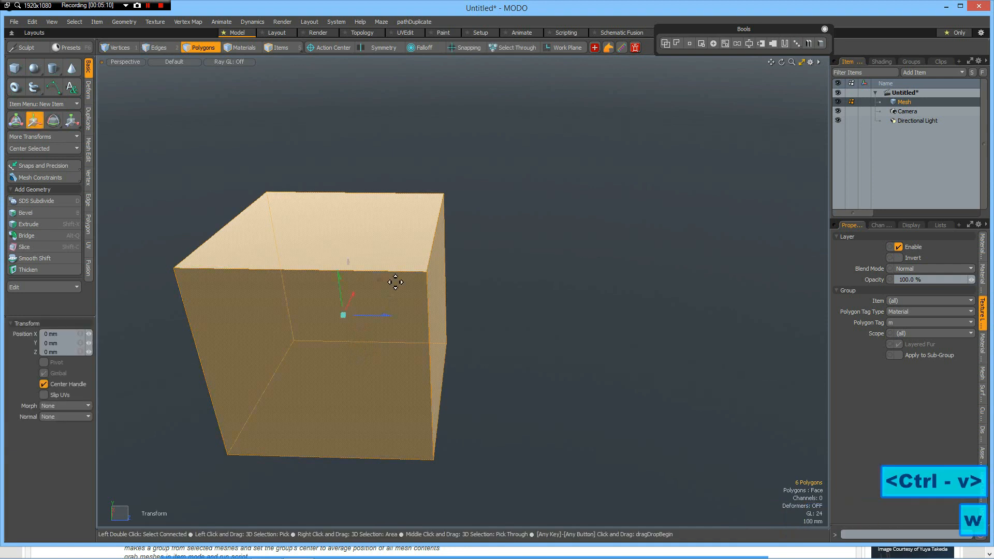
pyautogui.moveTo(381, 270); pyautogui.dragTo(455, 215)
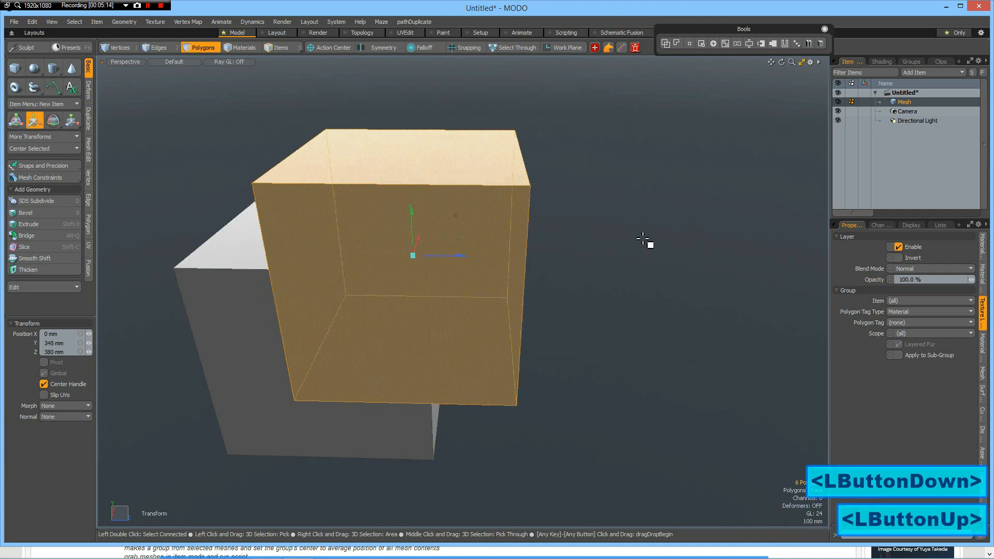
pyautogui.press('space')
pyautogui.keyDown('alt'); pyautogui.moveTo(652, 231); pyautogui.dragTo(688, 262); pyautogui.keyUp('alt')
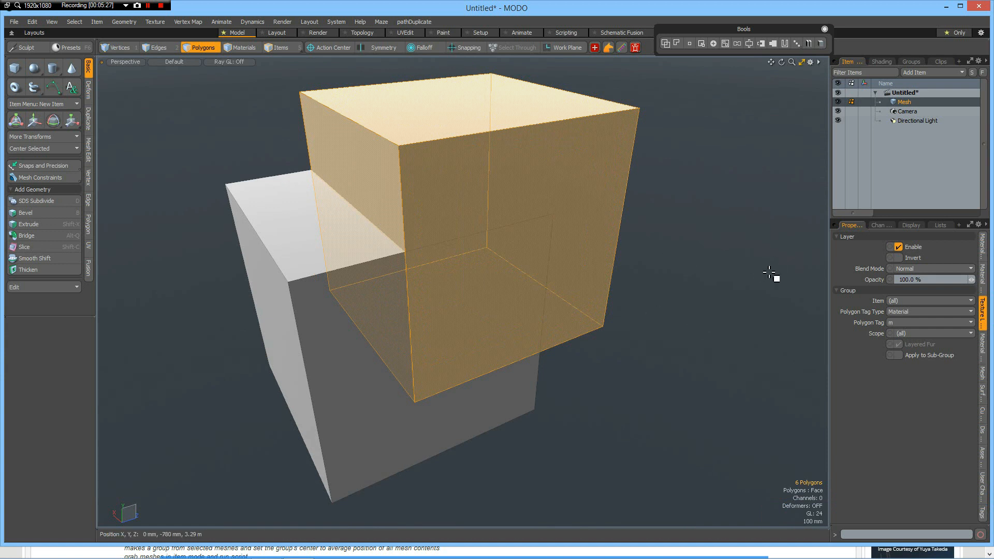
# - Move the overlapping cube copy out of the original mesh into a new mesh item by cutting and pasting its polygons
pyautogui.press('ctrl')
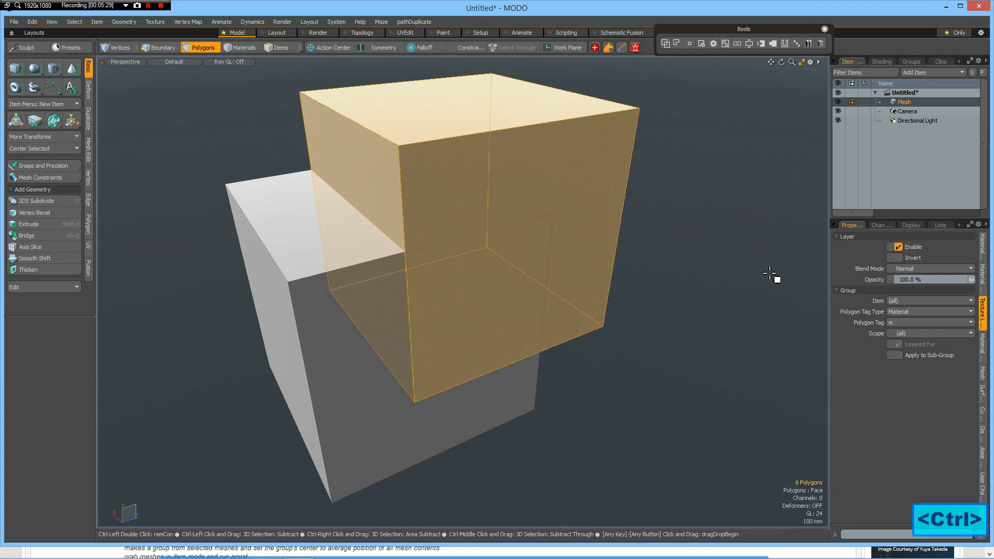
pyautogui.hotkey('ctrl', 'x')
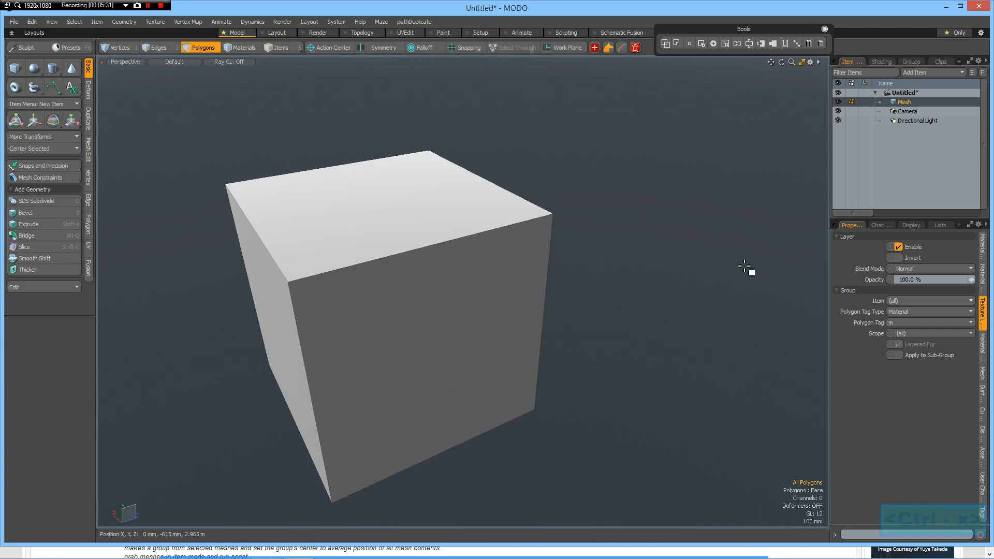
pyautogui.press('n')
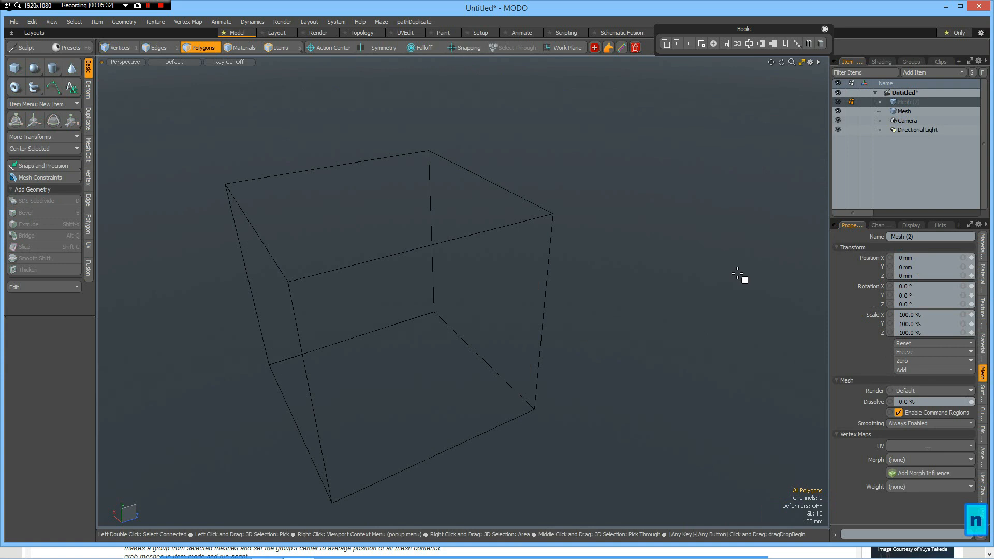
pyautogui.press('ctrl')
pyautogui.hotkey('ctrl', 'v')
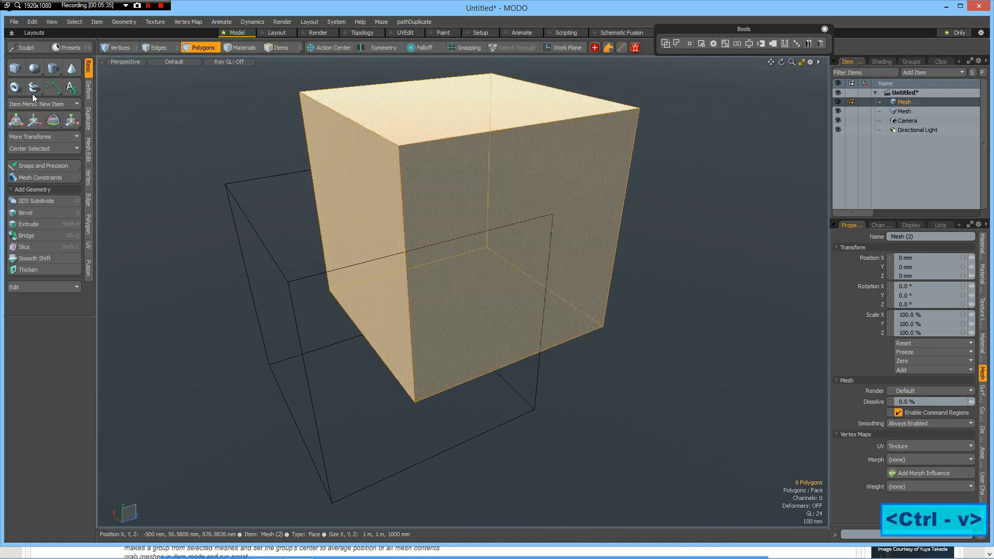
# - Try a Boolean Union on the original cube's mesh with Background as the drive mesh, and undo it
pyautogui.click(87, 152)
pyautogui.click(31, 260)
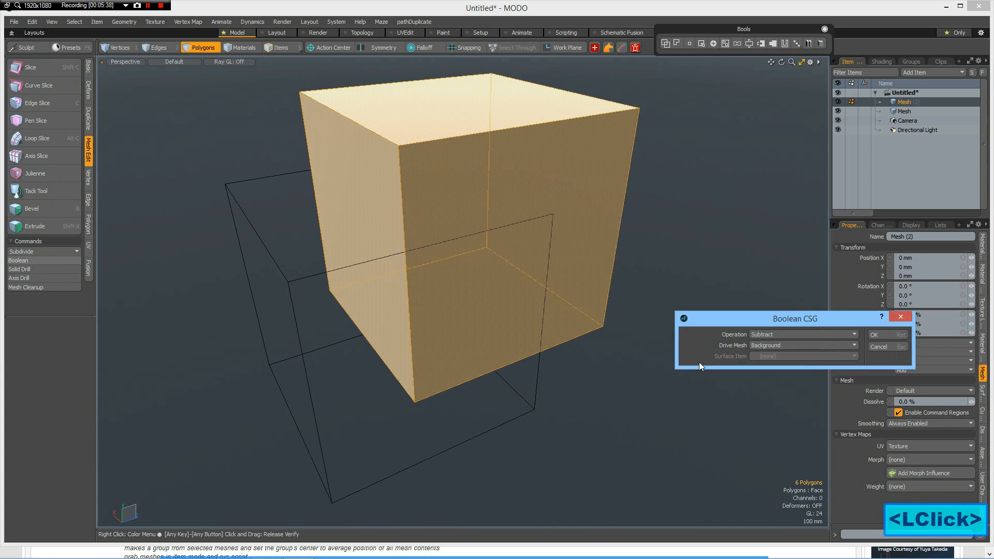
pyautogui.click(790, 334)
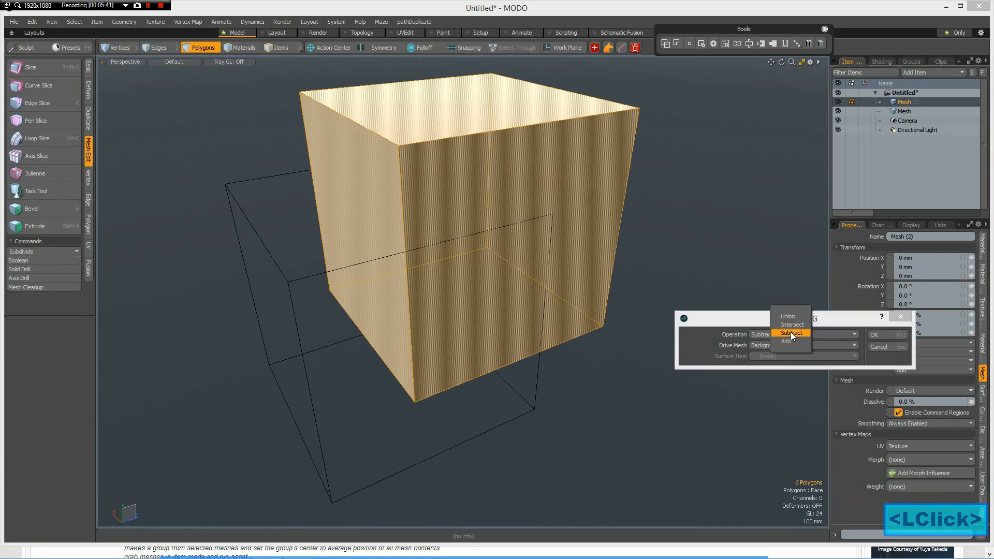
pyautogui.click(787, 317)
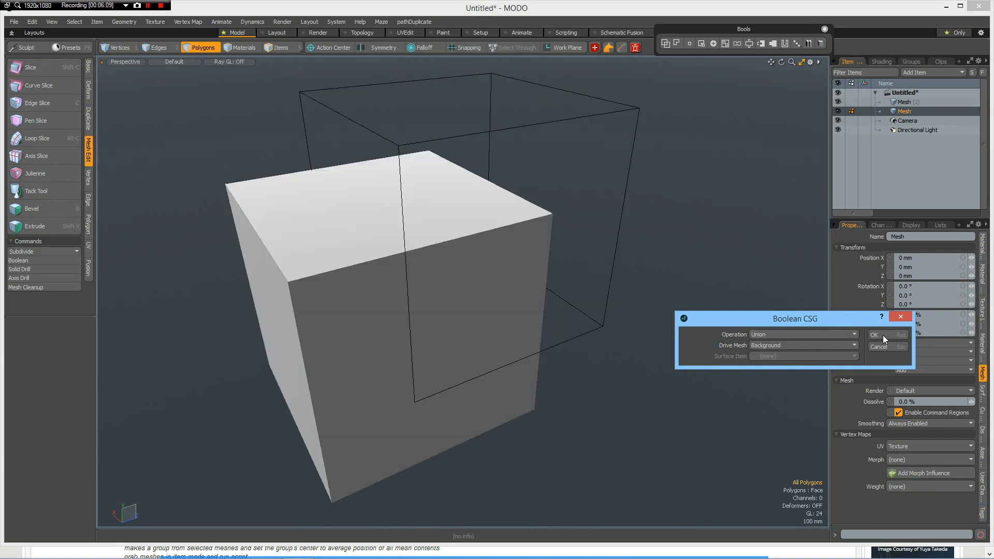
pyautogui.click(881, 334)
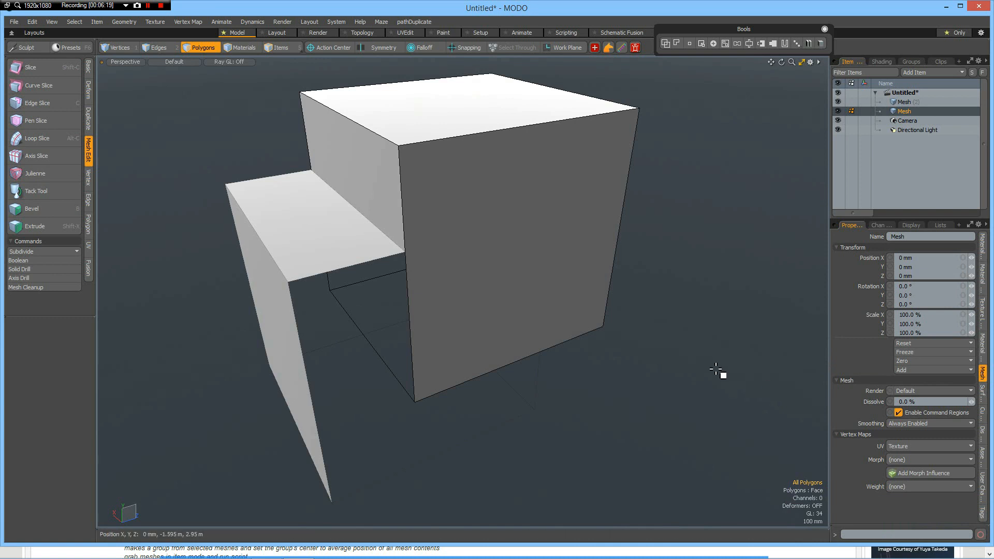
pyautogui.press('ctrl')
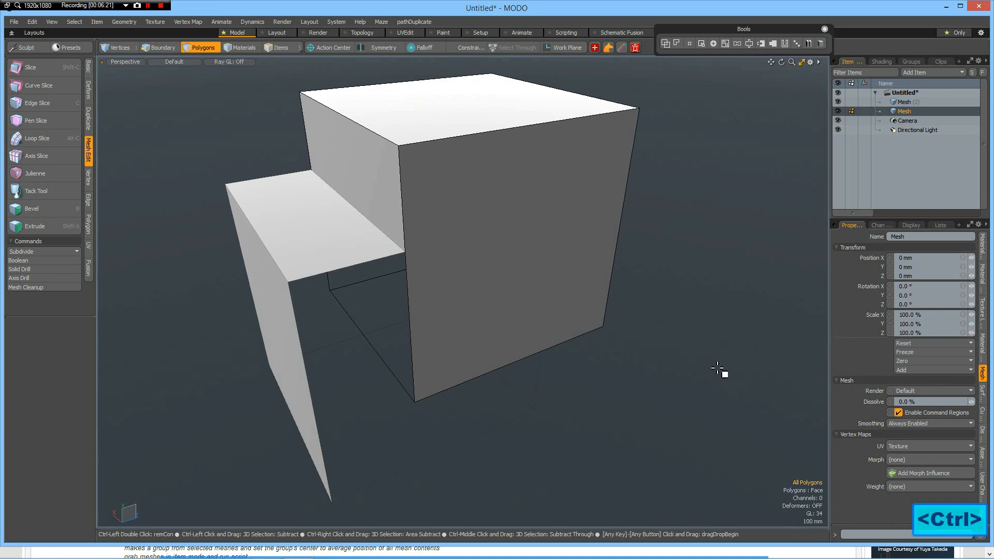
pyautogui.hotkey('ctrl', 'z')
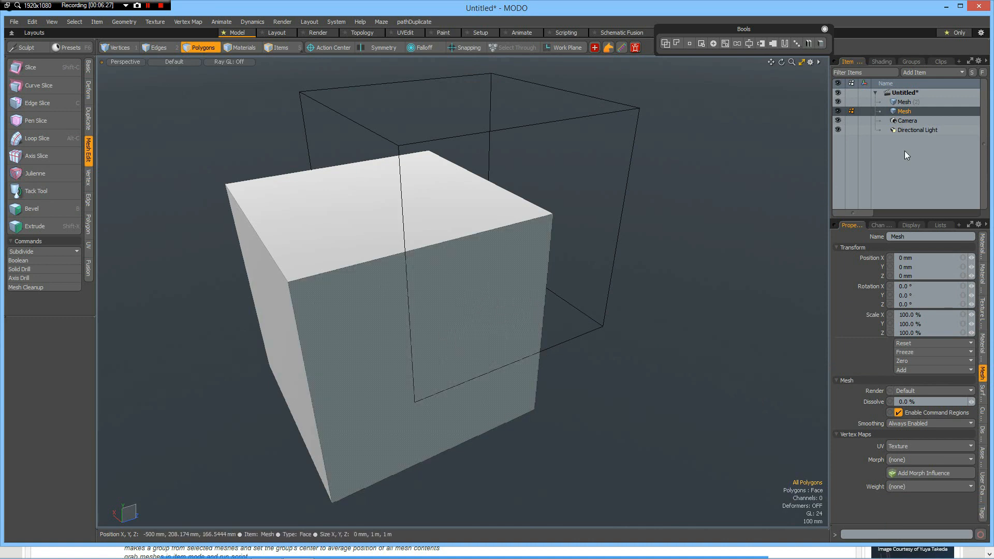
# - Stretch the whole copied cube in the second mesh along X to about 1.65 m, and clear the selection
pyautogui.click(894, 103)
pyautogui.click(512, 187)
pyautogui.click(505, 182)
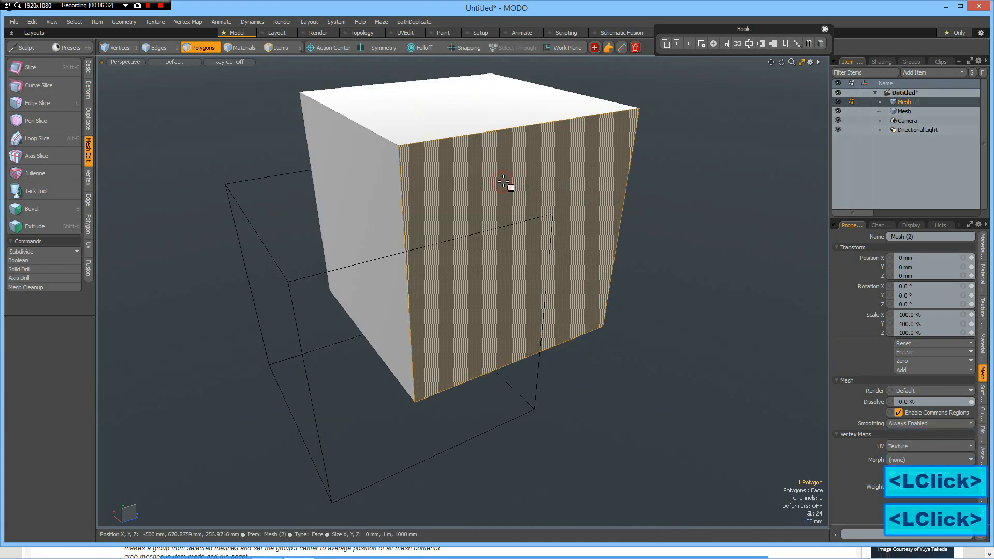
pyautogui.click(504, 181)
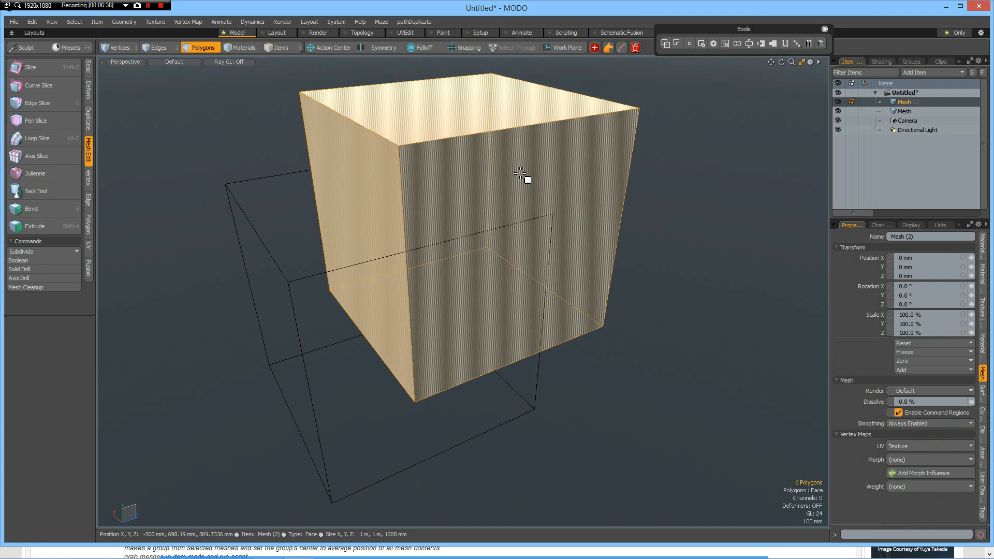
pyautogui.press('r')
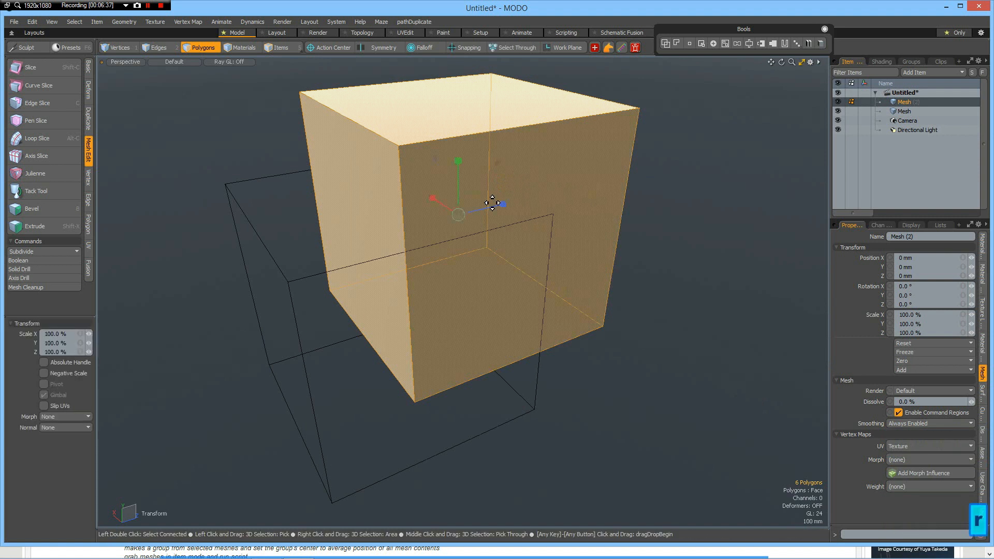
pyautogui.moveTo(433, 200); pyautogui.dragTo(789, 247)
pyautogui.press('space')
pyautogui.click(709, 278)
pyautogui.keyDown('alt'); pyautogui.moveTo(541, 255); pyautogui.dragTo(759, 213); pyautogui.keyUp('alt')
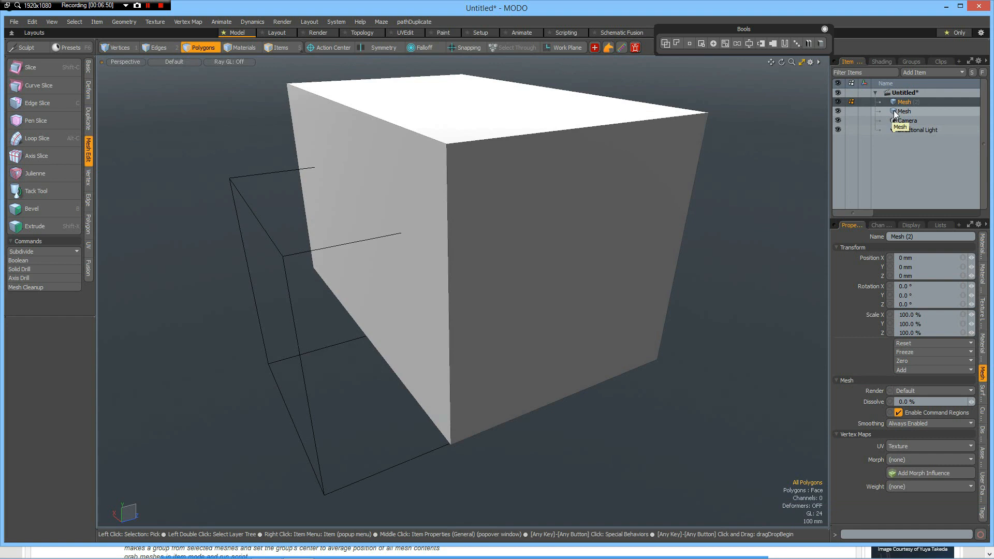
# - Try the Boolean Union again from the original cube's mesh against the stretched background box, and undo it
pyautogui.click(901, 112)
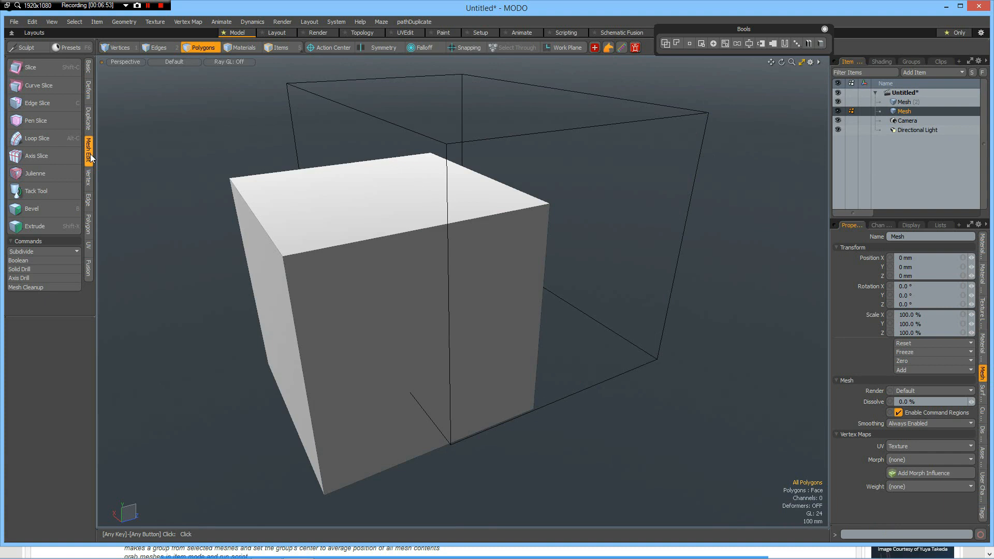
pyautogui.click(41, 261)
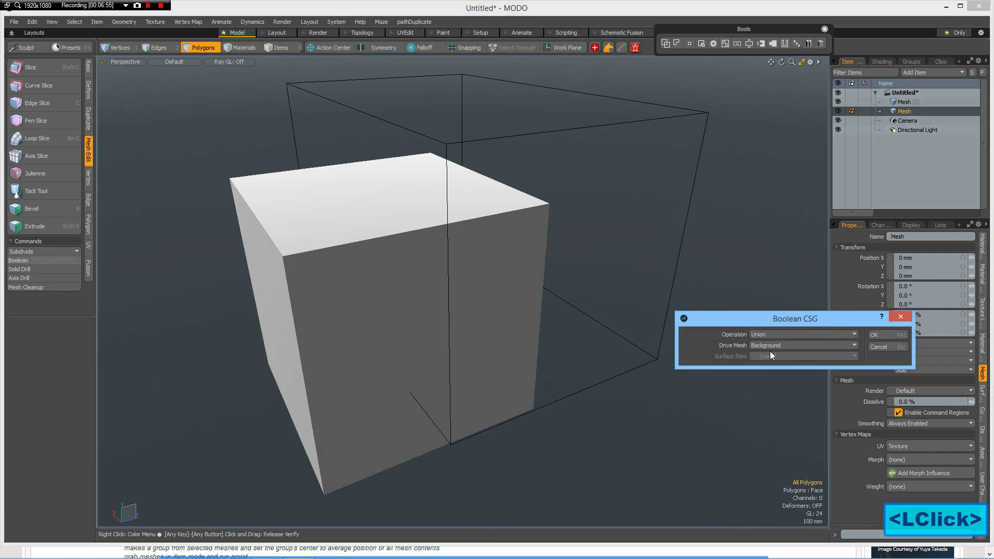
pyautogui.click(878, 335)
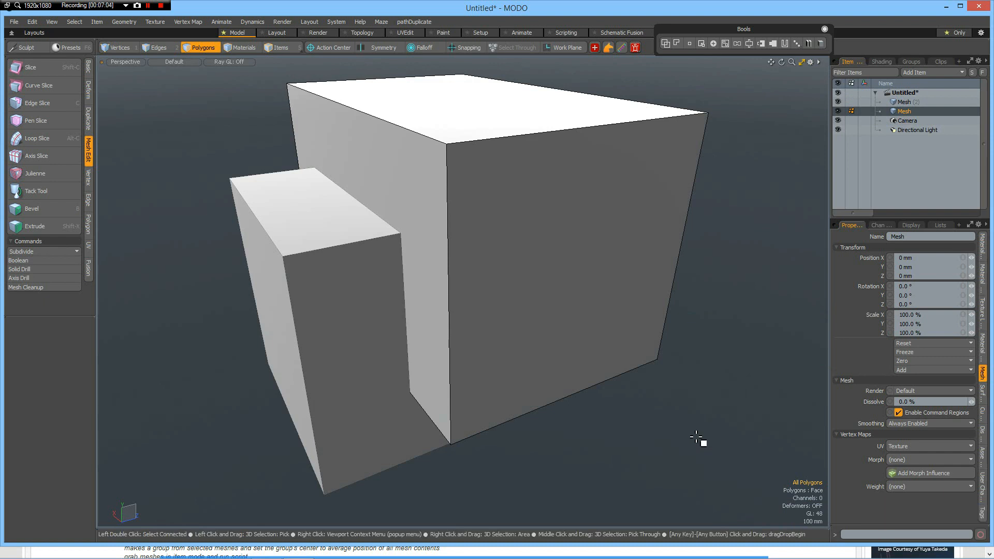
pyautogui.press('ctrl')
pyautogui.hotkey('ctrl', 'z')
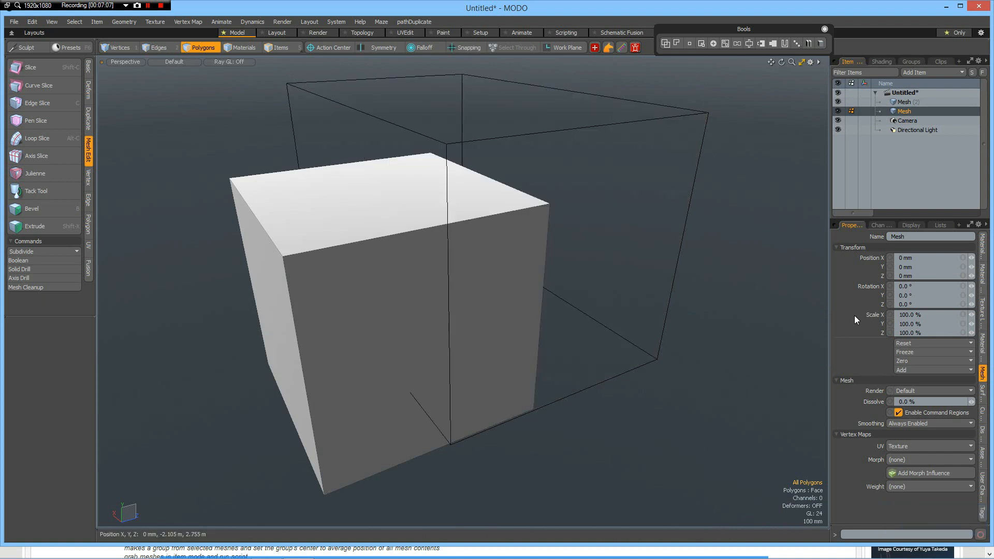
# - Cut the stretched box out of the second mesh and paste it into the original cube's mesh
pyautogui.click(894, 103)
pyautogui.doubleClick(541, 227)
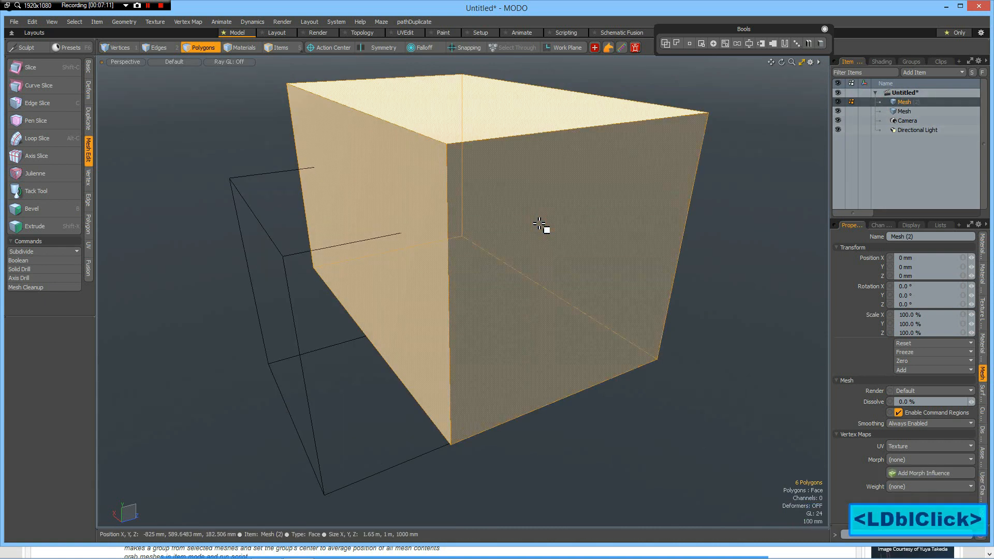
pyautogui.hotkey('ctrl', 'x')
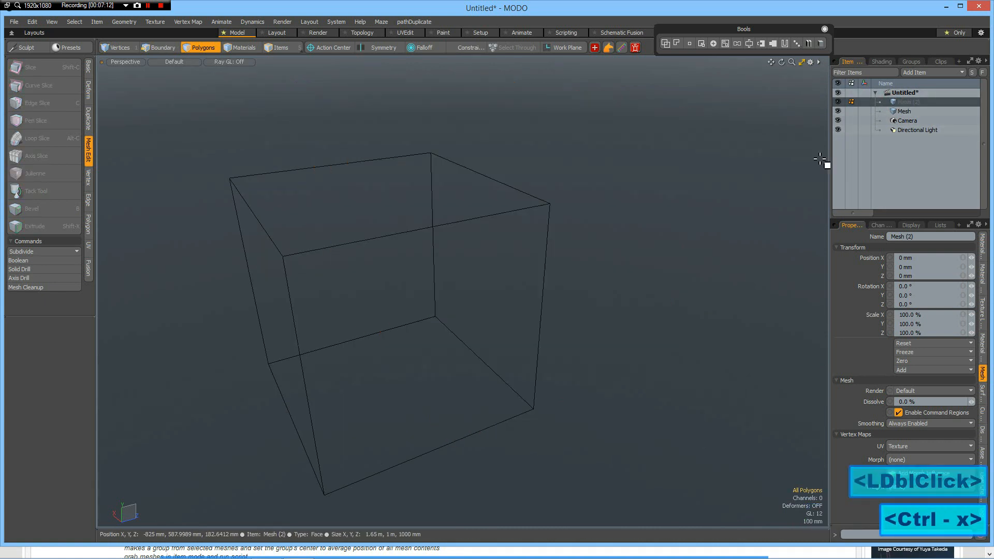
pyautogui.click(894, 111)
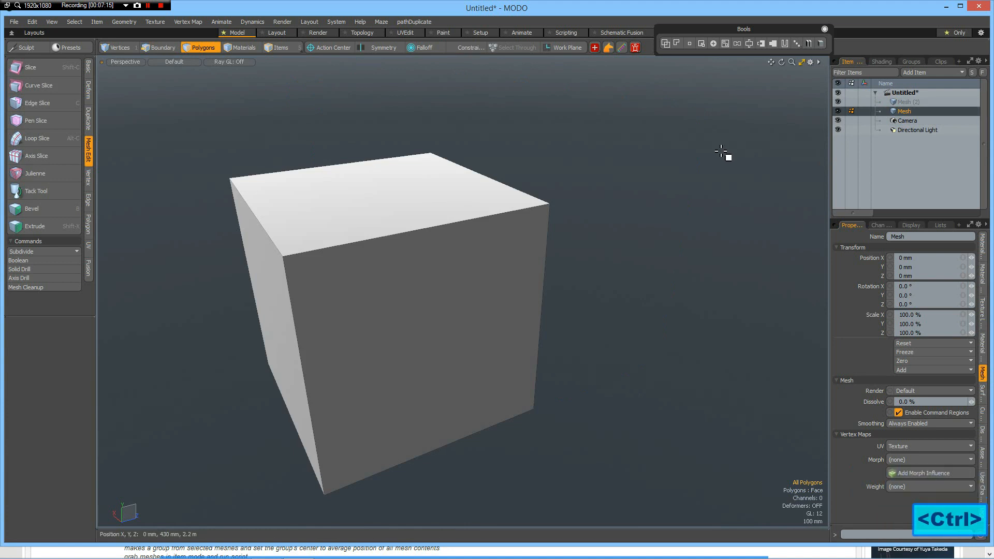
pyautogui.hotkey('ctrl', 'v')
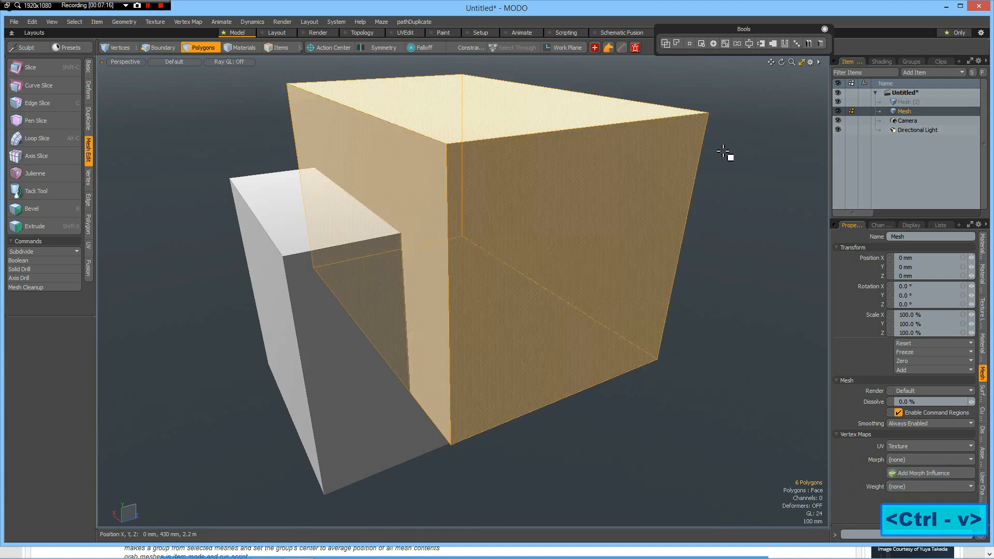
# - Delete the emptied second mesh item from the scene
pyautogui.click(906, 102)
pyautogui.rightClick(904, 103)
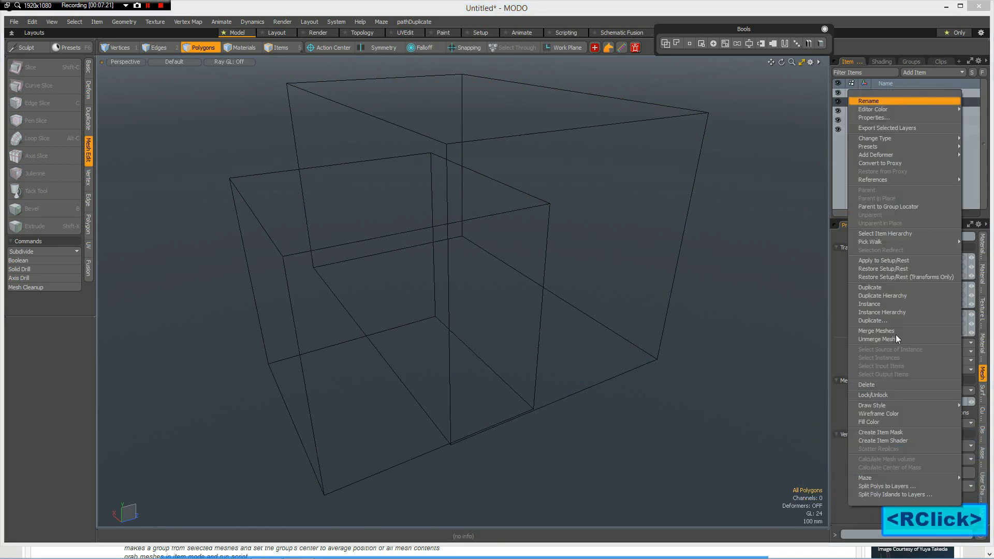
pyautogui.click(866, 385)
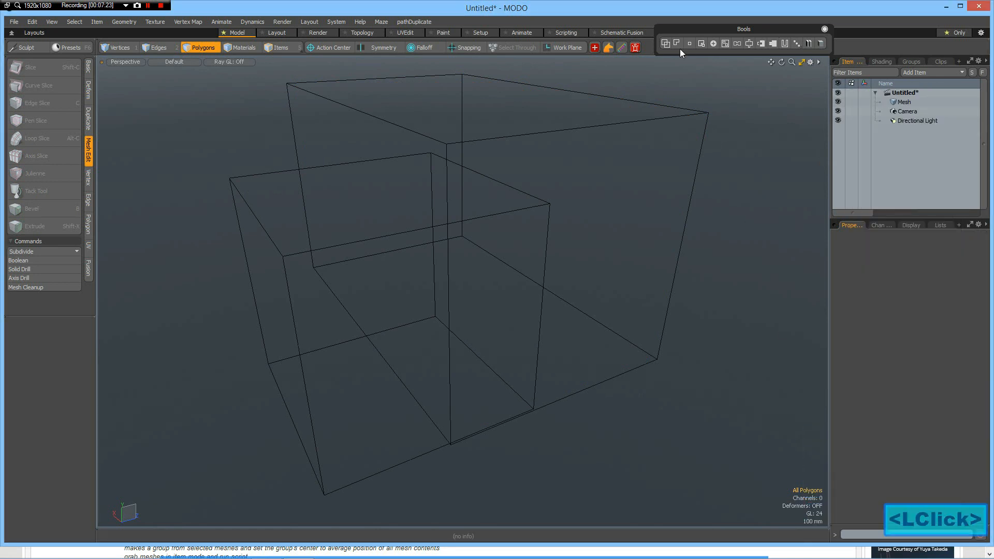
# - Try the Bools kit union with the small cube's top and the large box's front polygon selected, and undo it
pyautogui.click(904, 102)
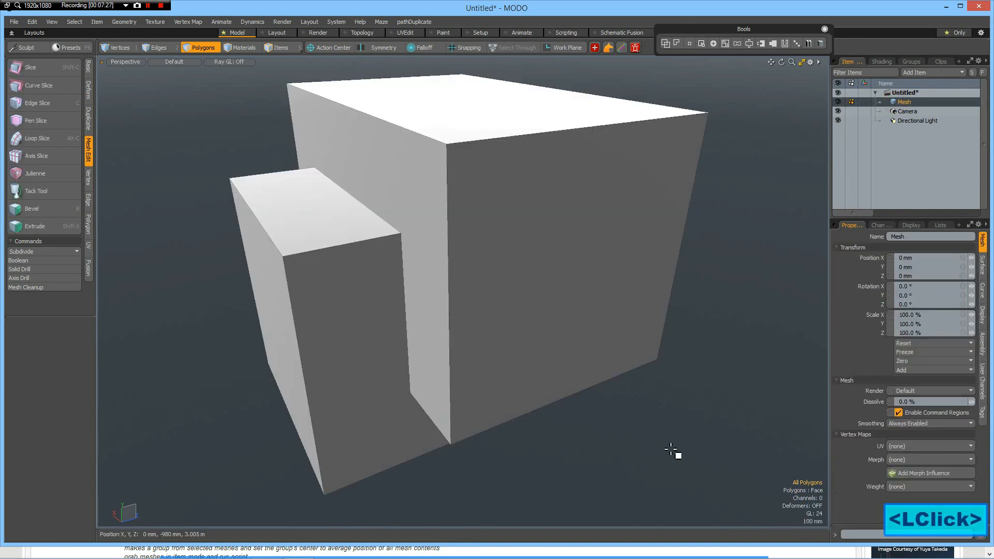
pyautogui.click(314, 213)
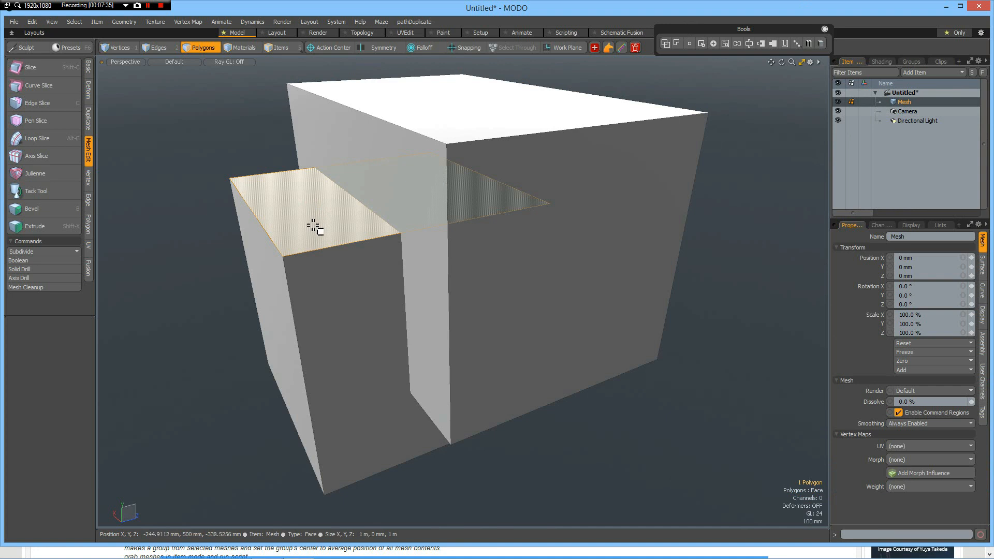
pyautogui.press('shift')
pyautogui.keyDown('shift'); pyautogui.click(615, 188); pyautogui.keyUp('shift')
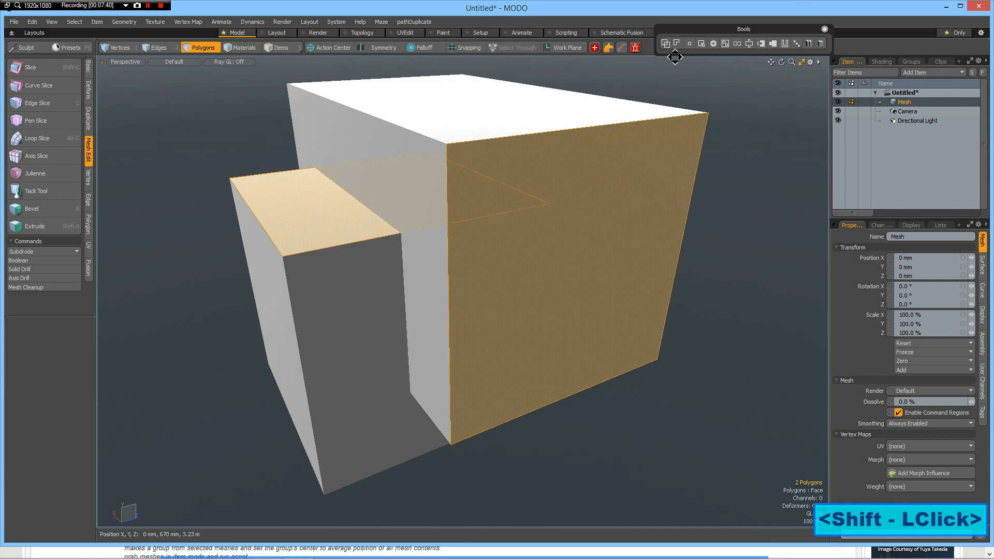
pyautogui.click(667, 43)
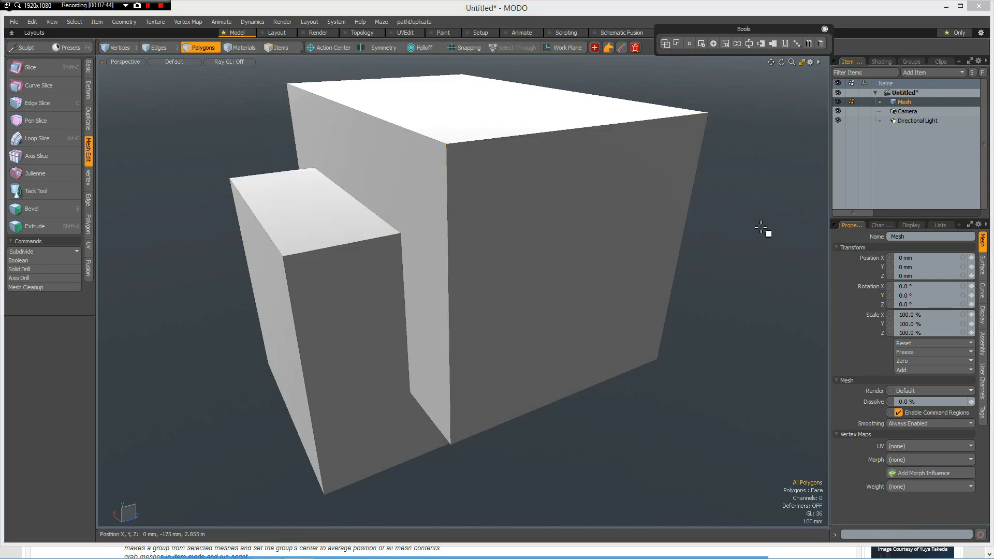
pyautogui.press('ctrl')
pyautogui.hotkey('ctrl', 'z')
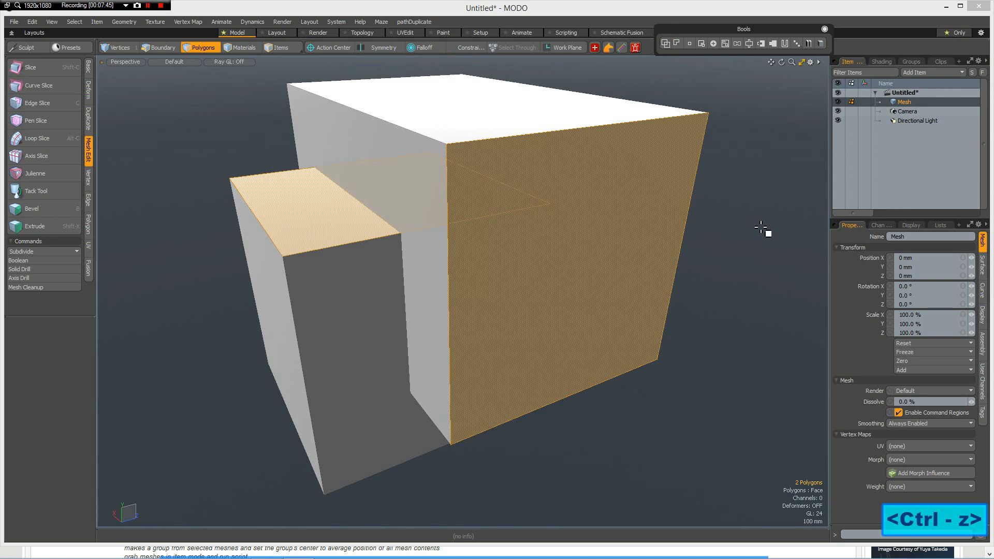
# - Try the Bools kit subtraction, picking the large box's top and the small cube's top to cut the box out, and undo it
pyautogui.click(469, 123)
pyautogui.keyDown('shift'); pyautogui.click(335, 220); pyautogui.keyUp('shift')
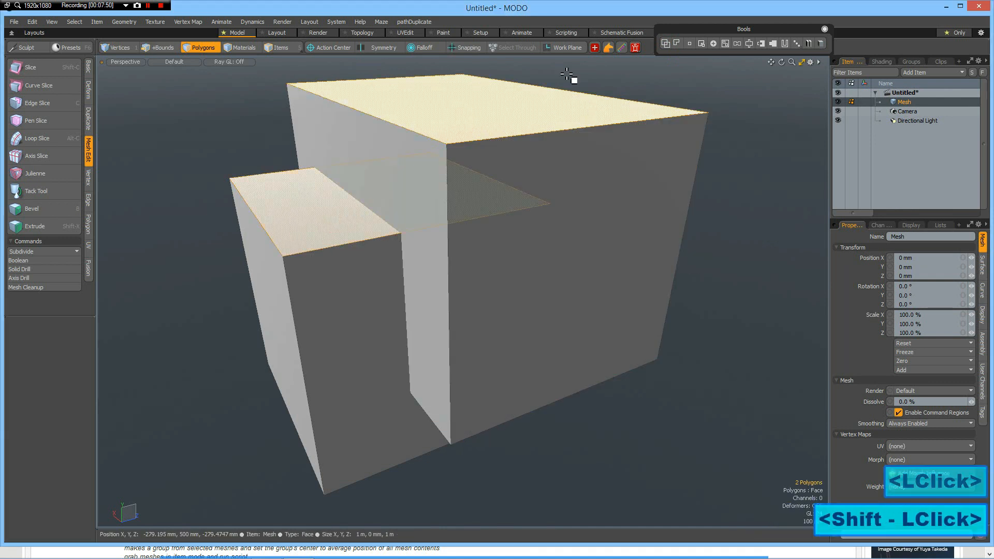
pyautogui.click(679, 42)
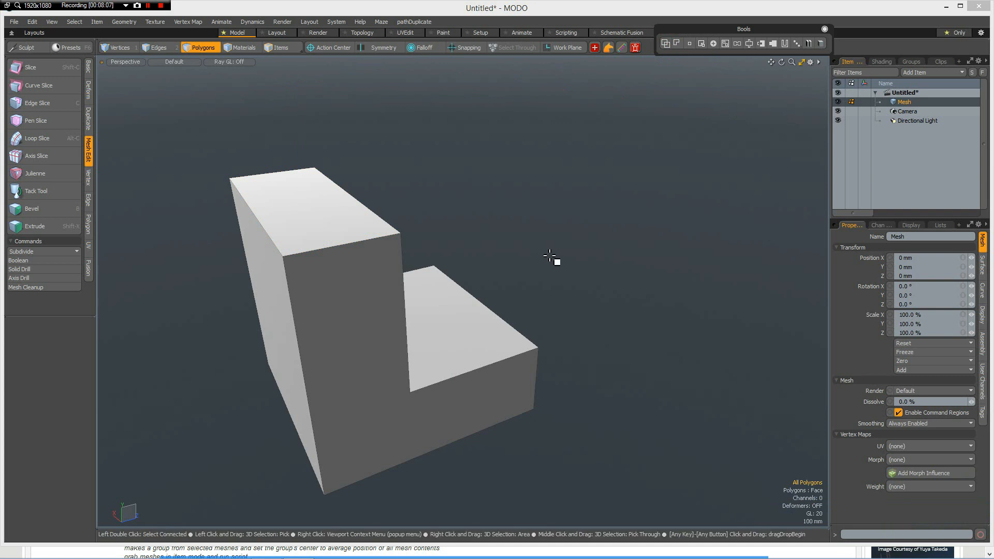
pyautogui.keyDown('alt'); pyautogui.moveTo(468, 313); pyautogui.dragTo(536, 295); pyautogui.keyUp('alt')
pyautogui.moveTo(559, 249)
pyautogui.keyDown('alt'); pyautogui.keyDown('shift'); pyautogui.mouseDown()
pyautogui.moveTo(557, 271)
pyautogui.moveTo(574, 251)
pyautogui.mouseUp(); pyautogui.keyUp('shift'); pyautogui.keyUp('alt')
pyautogui.hotkey('ctrl', 'z')
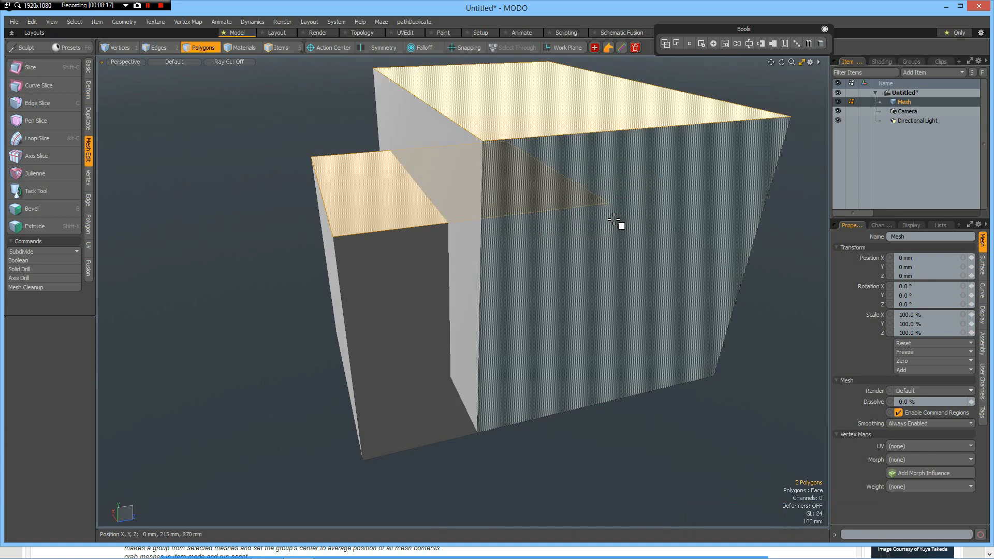
# - Try separating the small cube's overlap with the large box using the Bools kit on both top polygons, with offset off
pyautogui.press('Escape')
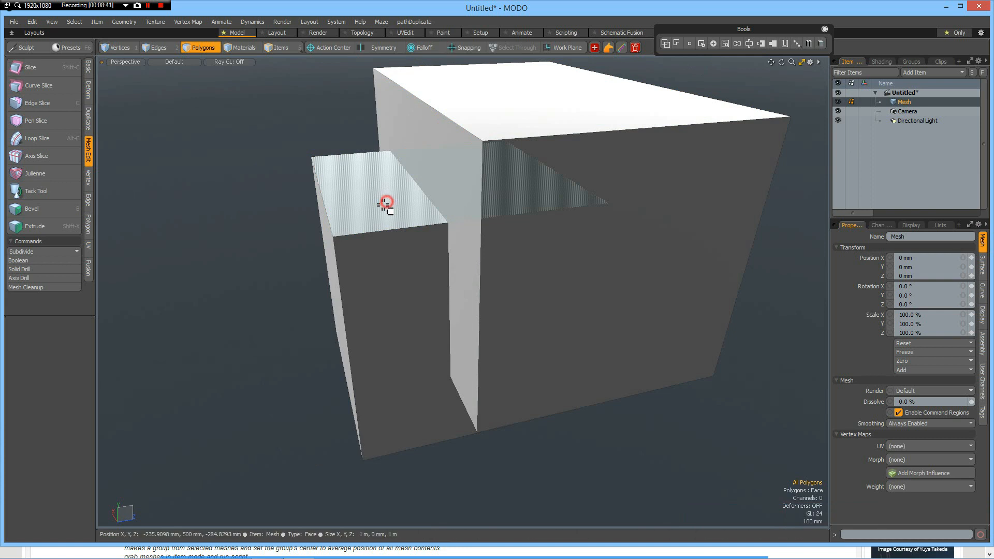
pyautogui.click(384, 205)
pyautogui.keyDown('shift'); pyautogui.click(535, 128); pyautogui.keyUp('shift')
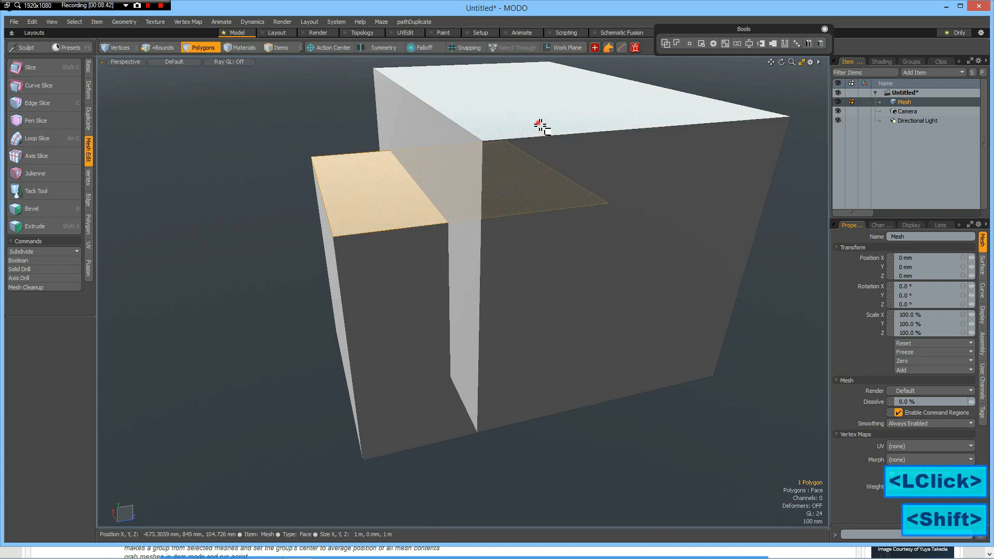
pyautogui.click(703, 42)
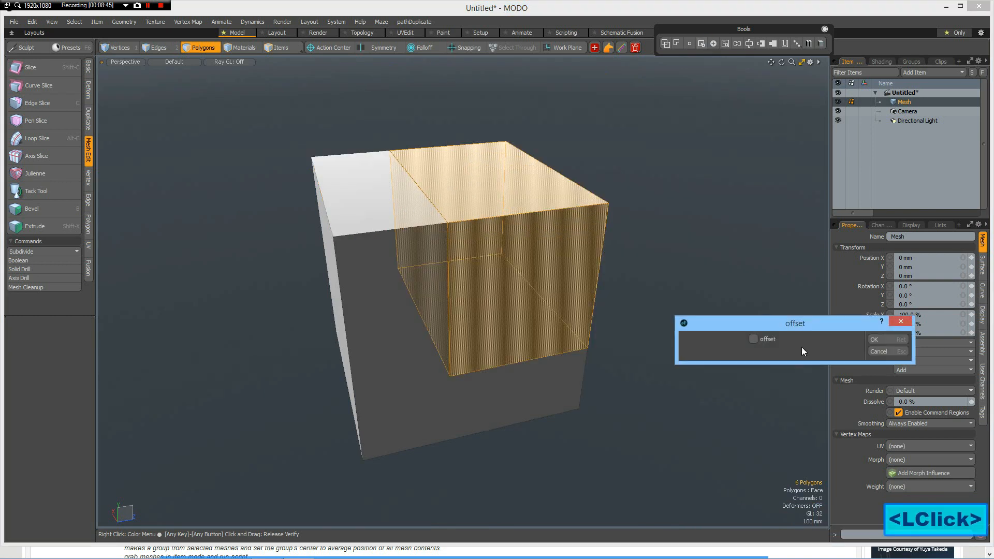
pyautogui.click(887, 340)
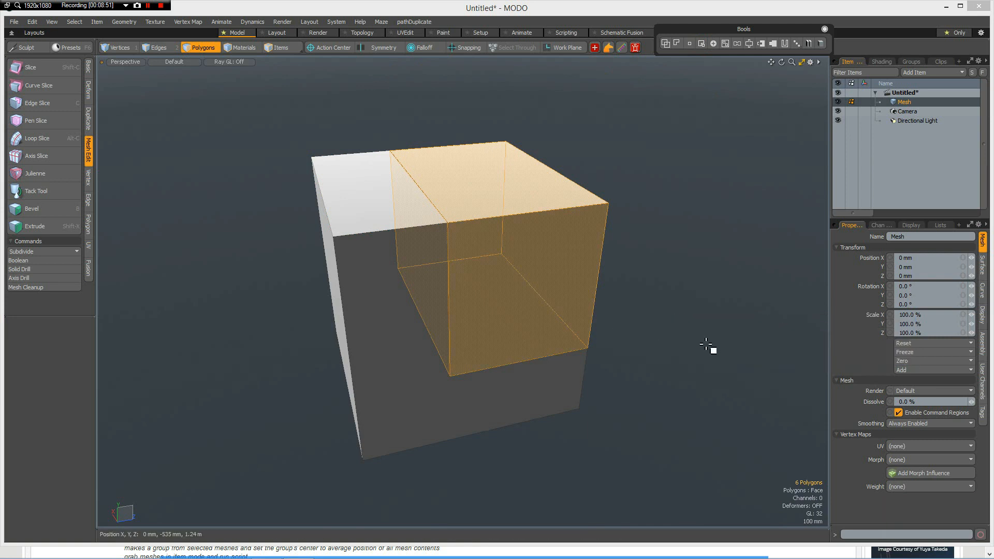
# - Toggle subdivision on the separated pieces to inspect them, and undo back to the two overlapping boxes
pyautogui.click(702, 308)
pyautogui.press('Tab')
pyautogui.press('Tab')
pyautogui.press('Tab')
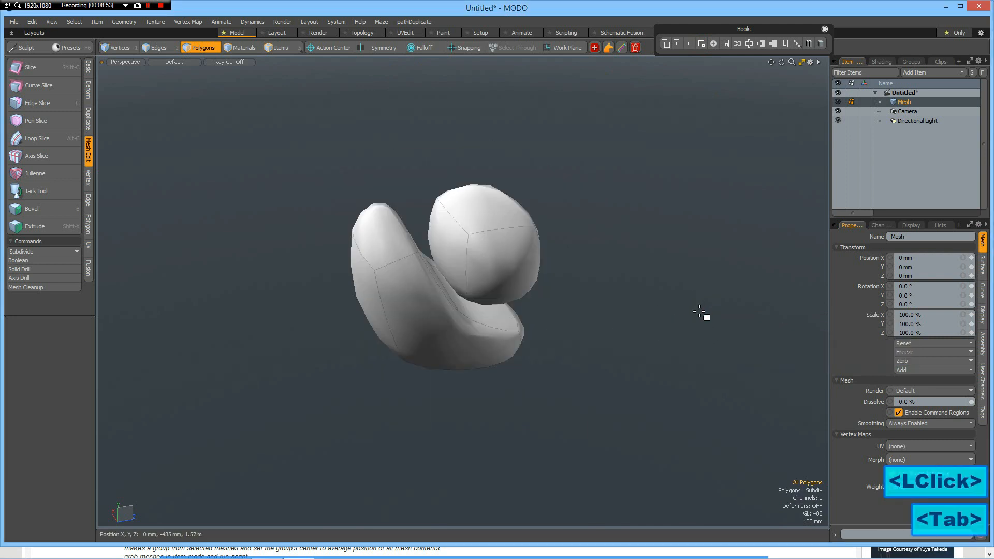
pyautogui.press('Tab')
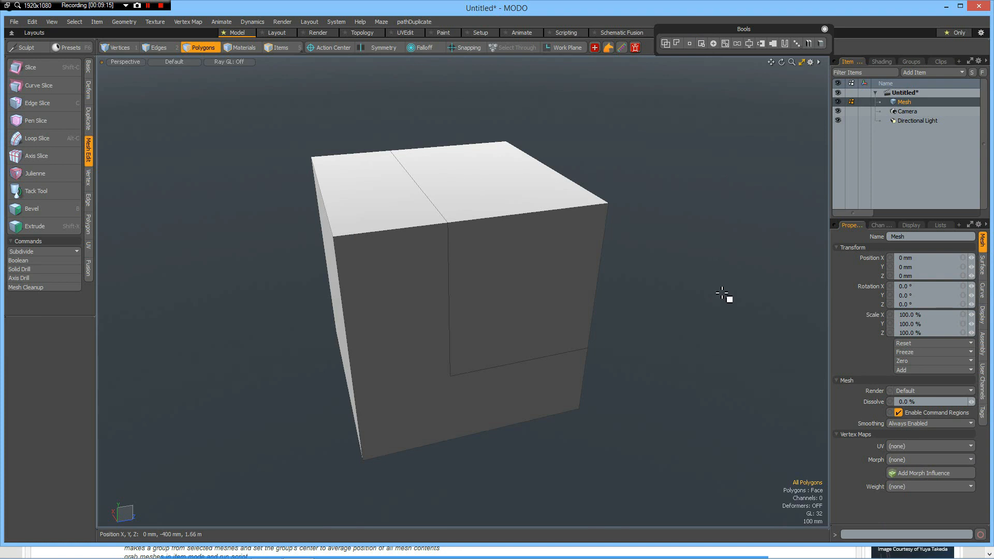
pyautogui.press('ctrl')
pyautogui.hotkey('ctrl', 'z')
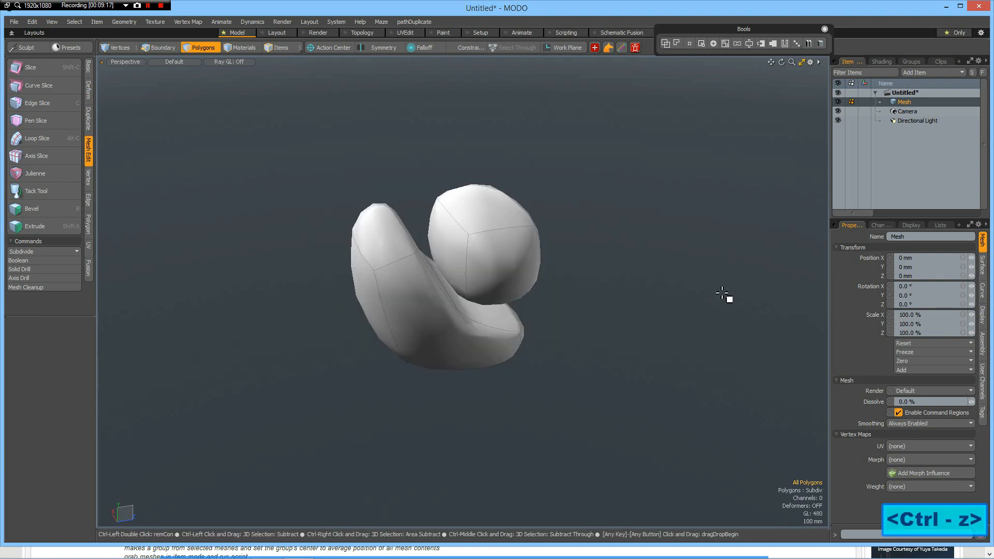
pyautogui.hotkey('ctrl', 'z')
pyautogui.hotkey('ctrl', 'z')
pyautogui.hotkey('ctrl', 'z')
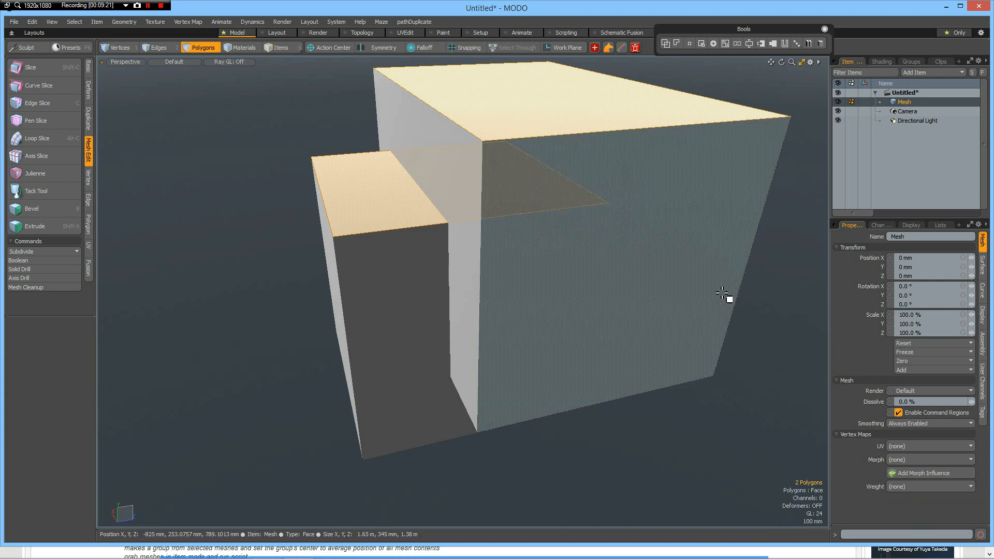
# - Clear the selection and assign a new material named m to all polygons of both boxes
pyautogui.press('Escape')
pyautogui.scroll(-2, 567, 287)
pyautogui.scroll(-1, 565, 293)
pyautogui.scroll(1, 566, 293)
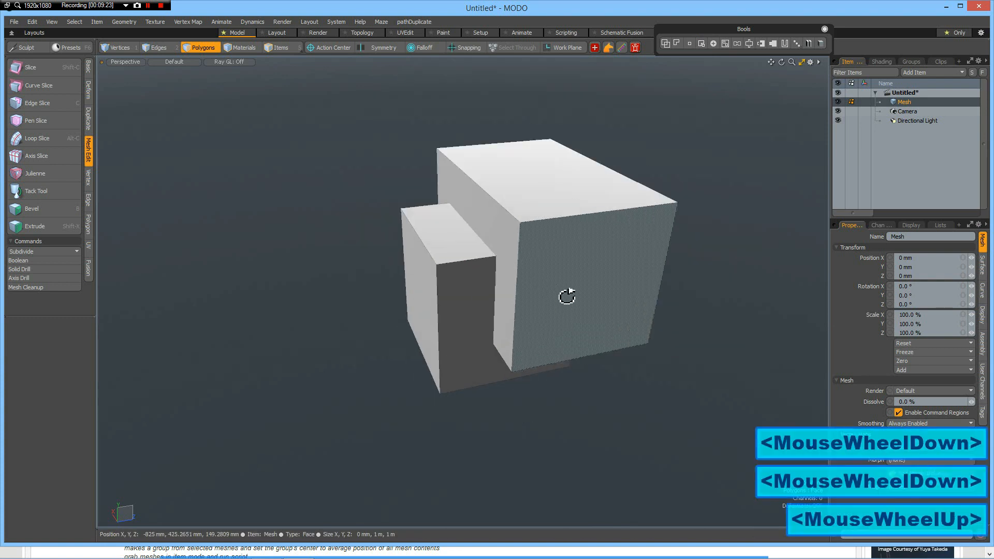
pyautogui.keyDown('alt'); pyautogui.keyDown('shift'); pyautogui.moveTo(532, 304); pyautogui.dragTo(360, 295); pyautogui.keyUp('shift'); pyautogui.keyUp('alt')
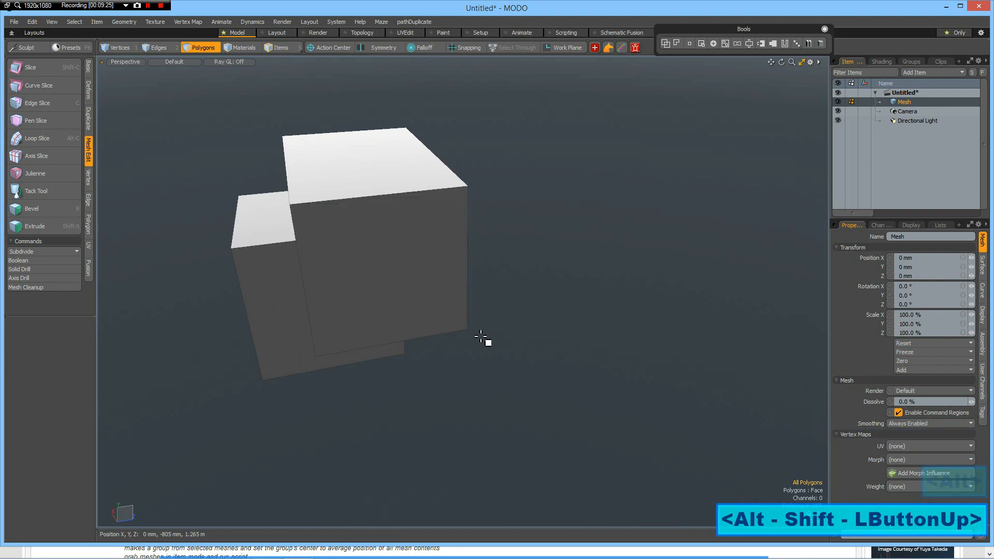
pyautogui.press('m')
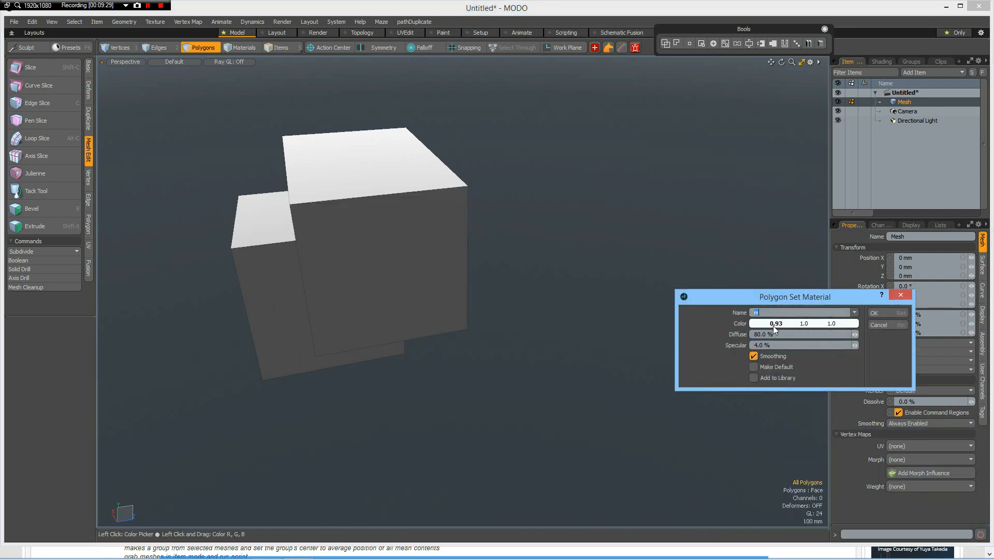
pyautogui.click(886, 315)
# - Subtract the large box from the small cube with the Bools kit, picking the large box's top and the small cube's top
pyautogui.keyDown('alt'); pyautogui.moveTo(430, 224); pyautogui.dragTo(670, 279); pyautogui.keyUp('alt')
pyautogui.keyDown('alt'); pyautogui.moveTo(677, 219); pyautogui.dragTo(579, 250); pyautogui.keyUp('alt')
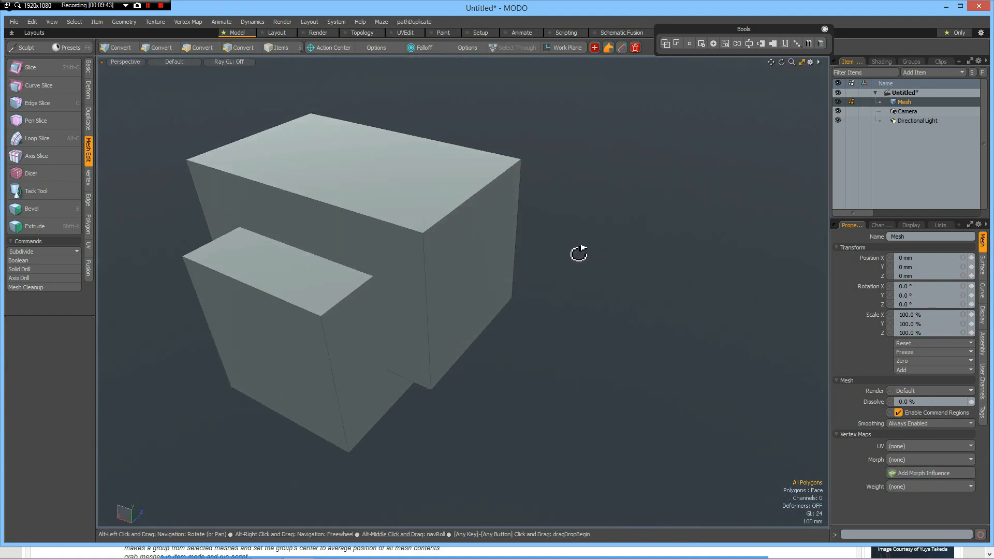
pyautogui.keyDown('alt'); pyautogui.moveTo(614, 310); pyautogui.dragTo(378, 193); pyautogui.keyUp('alt')
pyautogui.press('3')
pyautogui.click(377, 193)
pyautogui.keyDown('shift'); pyautogui.click(276, 246); pyautogui.keyUp('shift')
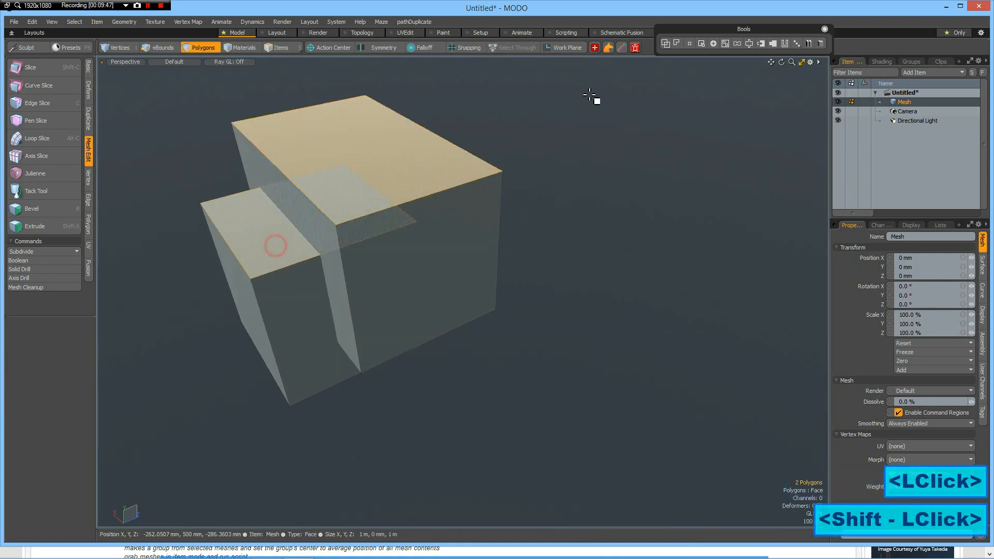
pyautogui.click(675, 43)
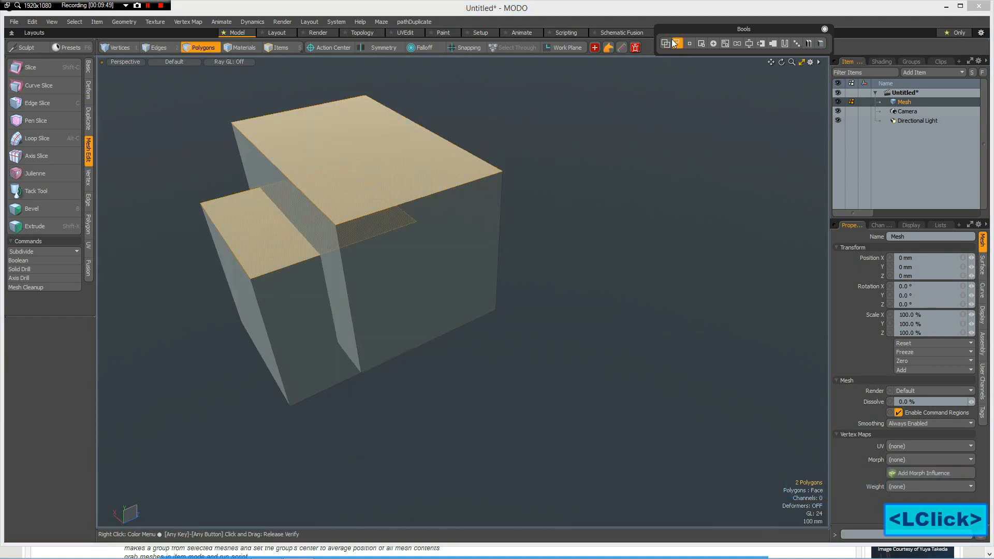
pyautogui.keyDown('alt'); pyautogui.moveTo(559, 289); pyautogui.dragTo(533, 362); pyautogui.keyUp('alt')
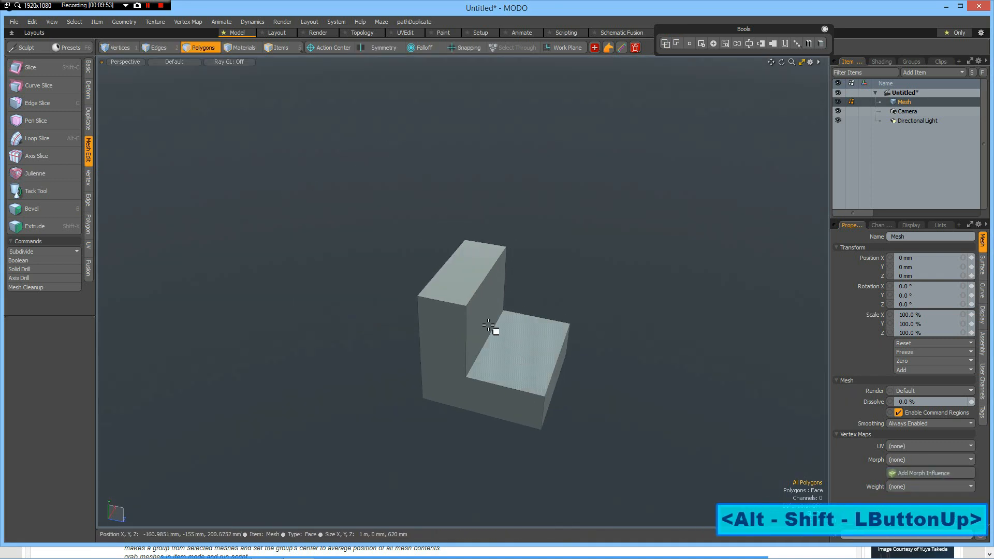
pyautogui.scroll(2, 483, 326)
pyautogui.scroll(-2, 518, 313)
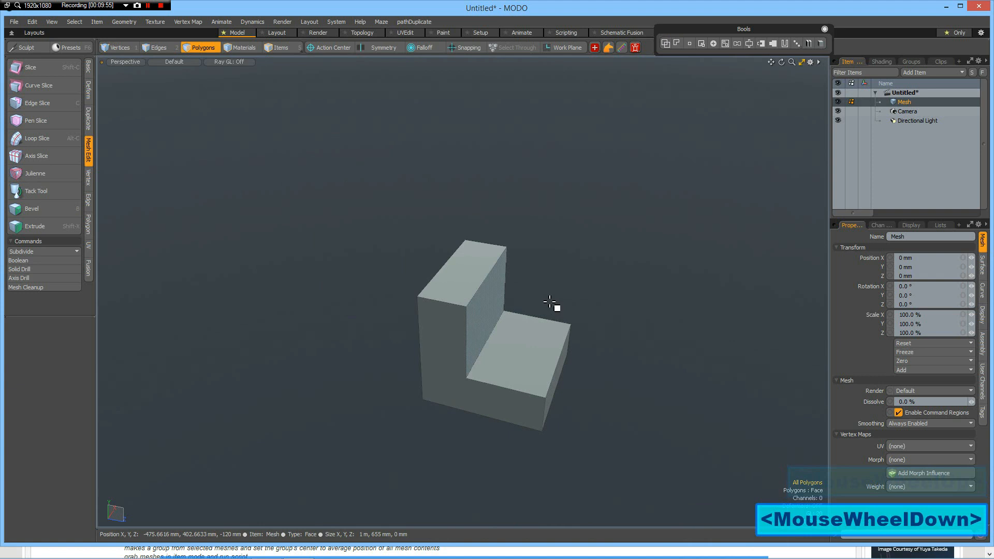
# - Set the Rounded Edge Width of material m to 10 mm in the Shader Tree
pyautogui.click(875, 61)
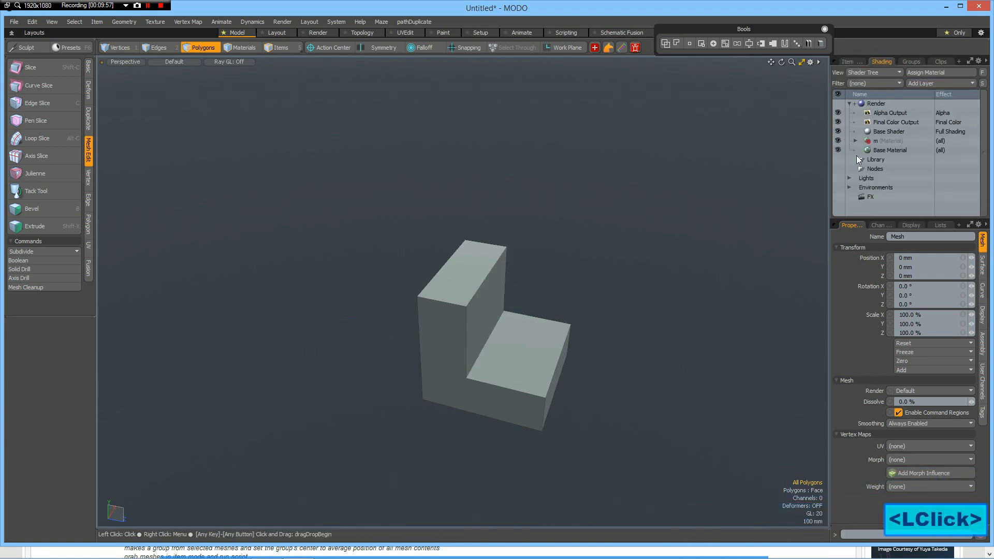
pyautogui.click(856, 142)
pyautogui.click(896, 148)
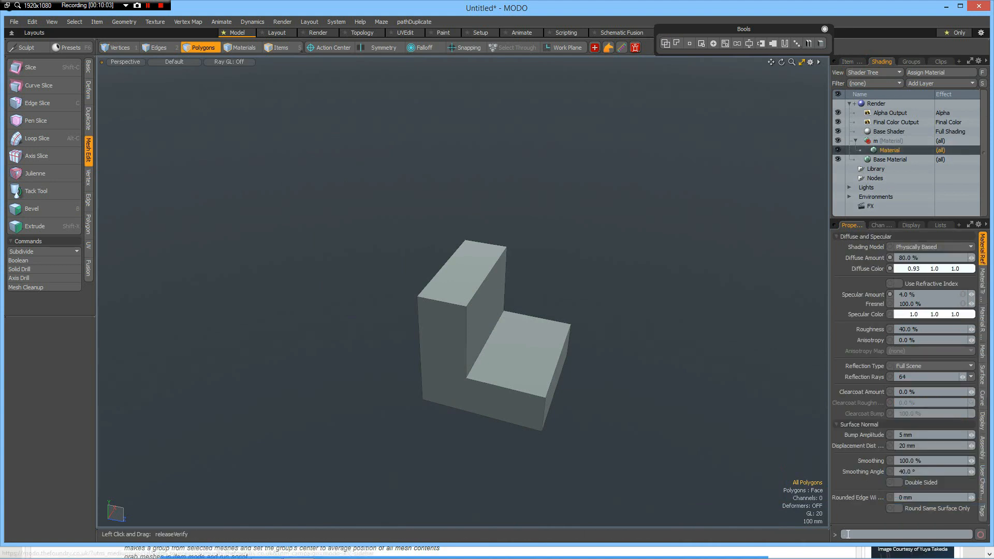
pyautogui.click(924, 498)
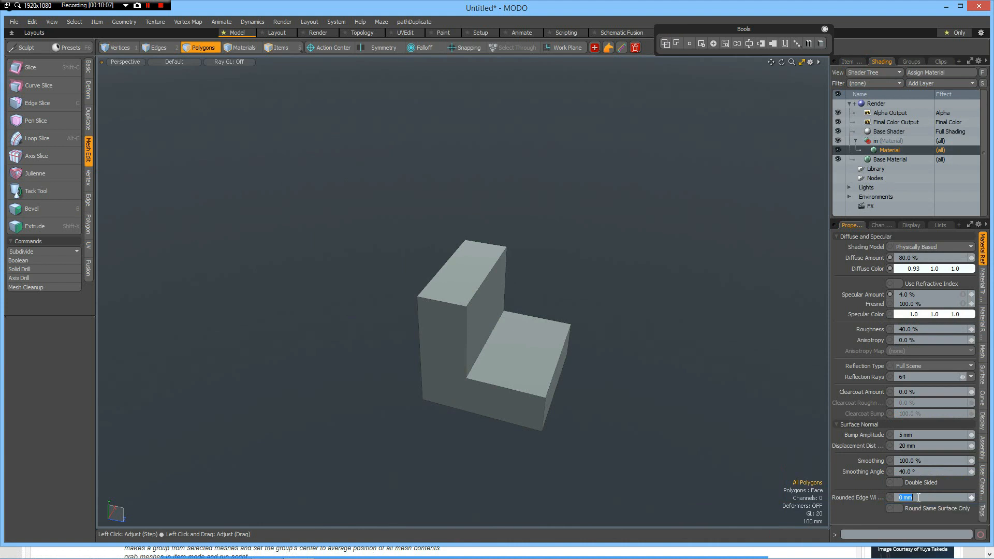
pyautogui.write('10')
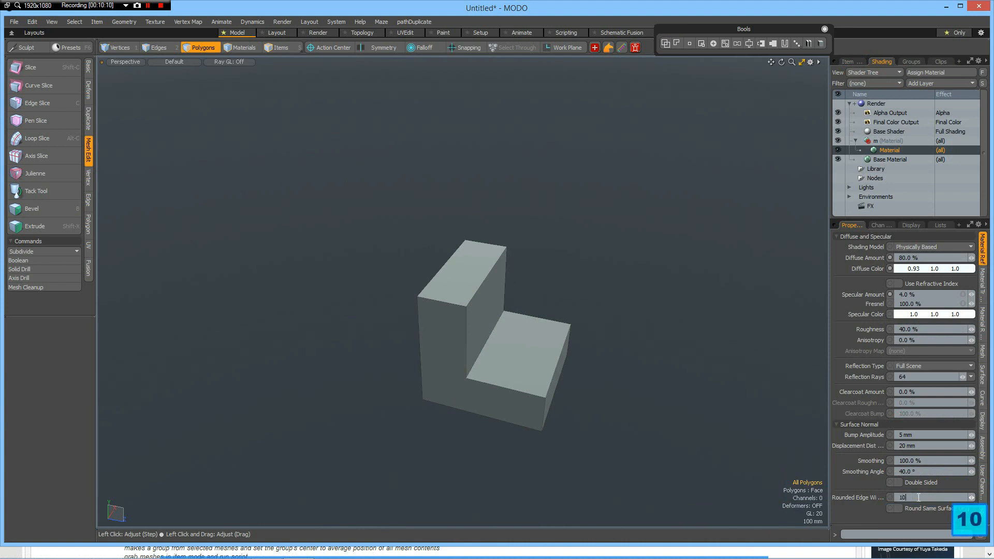
pyautogui.press('Return')
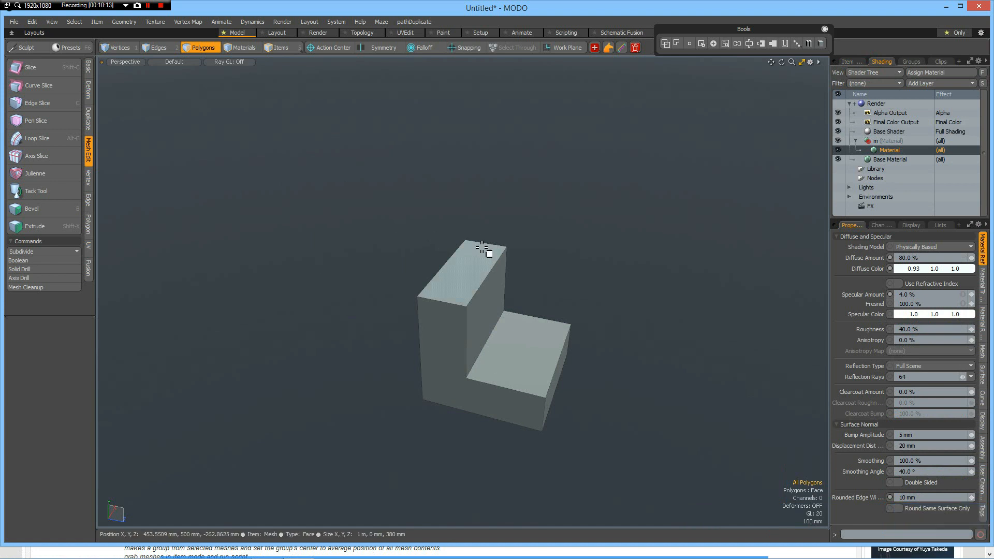
# - Inspect the L-shaped block's rounded edges from an angle in the render preview, and close the preview
pyautogui.press('F8')
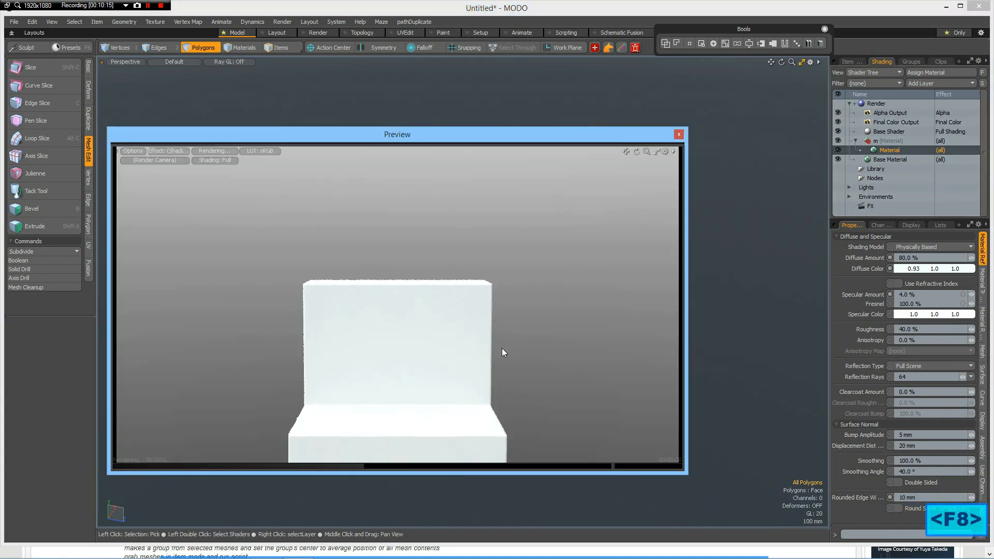
pyautogui.keyDown('alt'); pyautogui.moveTo(437, 382); pyautogui.dragTo(391, 390); pyautogui.keyUp('alt')
pyautogui.keyDown('alt'); pyautogui.keyDown('shift'); pyautogui.moveTo(396, 351); pyautogui.dragTo(389, 348); pyautogui.keyUp('shift'); pyautogui.keyUp('alt')
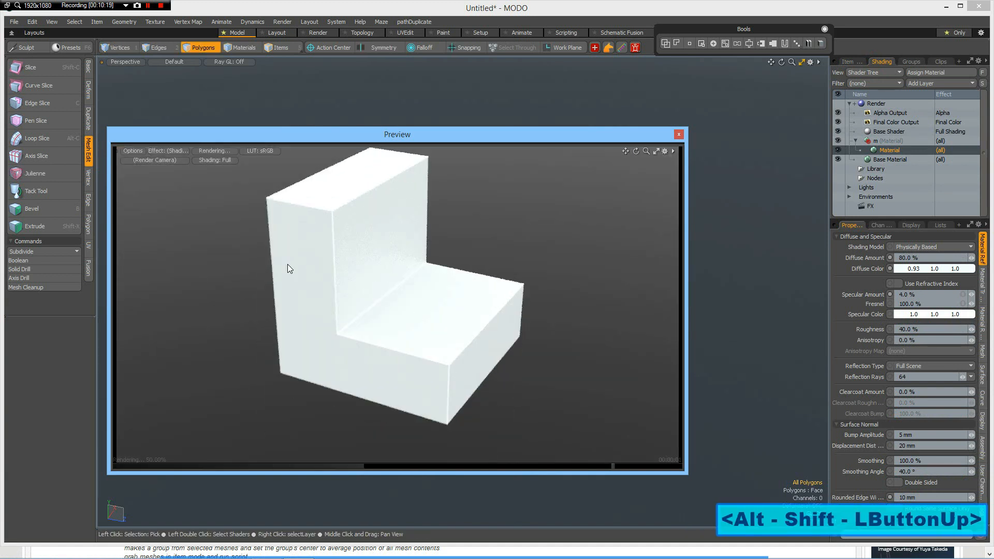
pyautogui.keyDown('alt'); pyautogui.keyDown('shift'); pyautogui.moveTo(394, 267); pyautogui.dragTo(405, 299); pyautogui.keyUp('shift'); pyautogui.keyUp('alt')
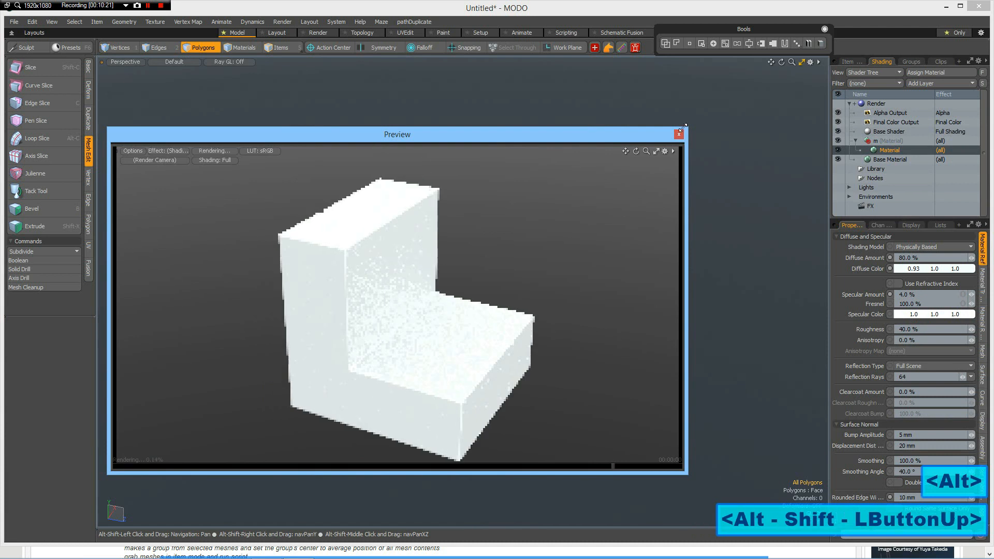
pyautogui.click(678, 135)
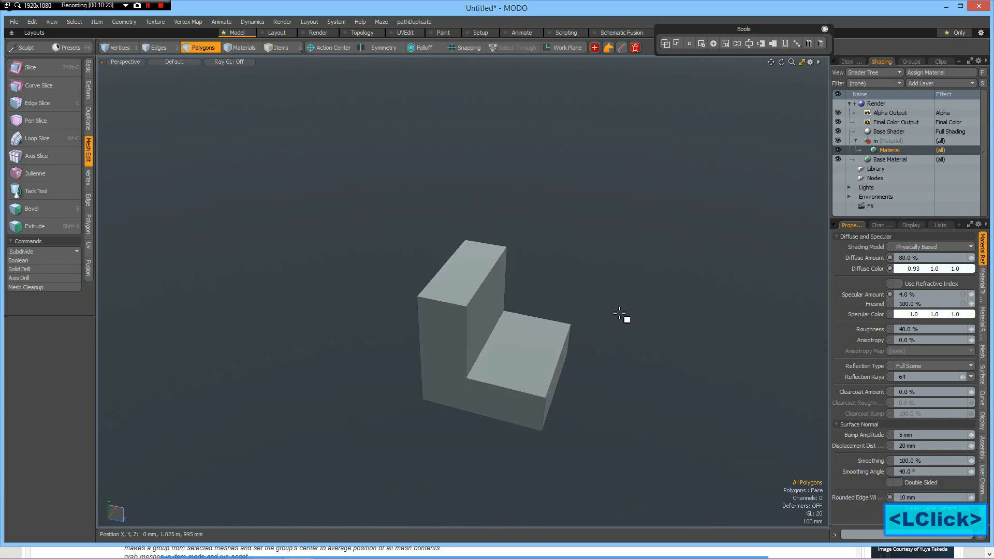
# - Bevel the three long parallel edges of the step with a Round edge shape, round level 4 and a value of about 238 mm
pyautogui.keyDown('alt'); pyautogui.keyDown('shift'); pyautogui.moveTo(497, 322); pyautogui.dragTo(413, 289); pyautogui.keyUp('shift'); pyautogui.keyUp('alt')
pyautogui.scroll(2, 410, 274)
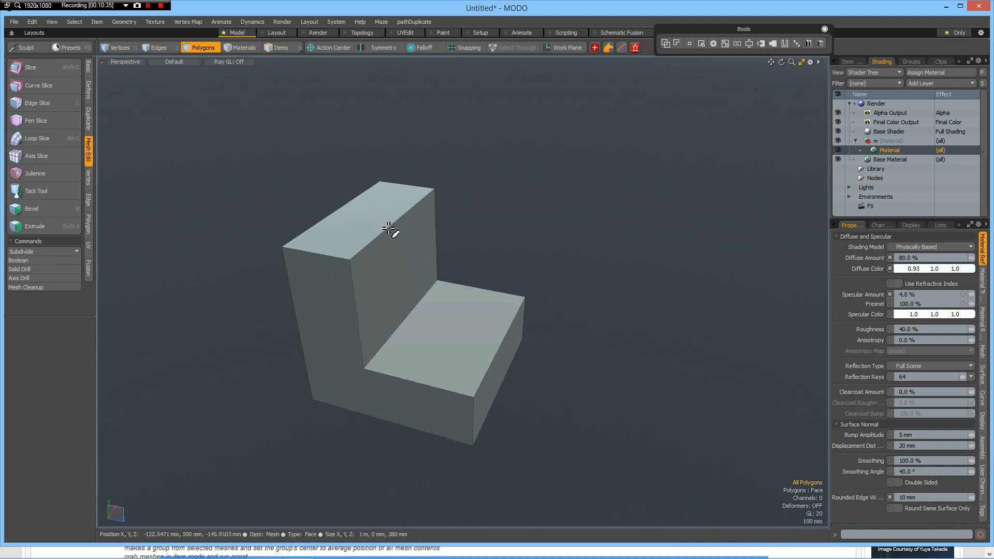
pyautogui.press('2')
pyautogui.moveTo(387, 227)
pyautogui.mouseDown()
pyautogui.moveTo(414, 300)
pyautogui.moveTo(463, 340)
pyautogui.moveTo(510, 316)
pyautogui.mouseUp()
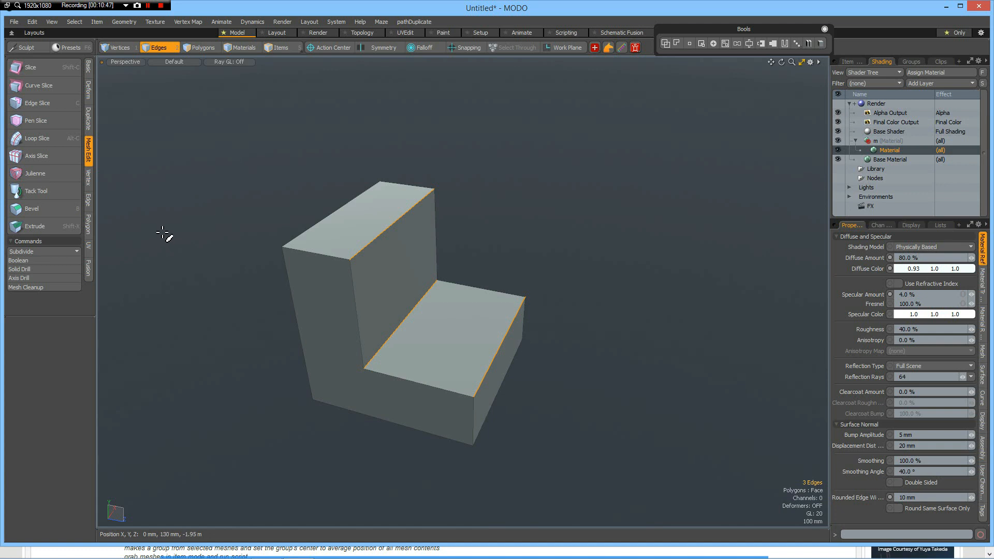
pyautogui.press('b')
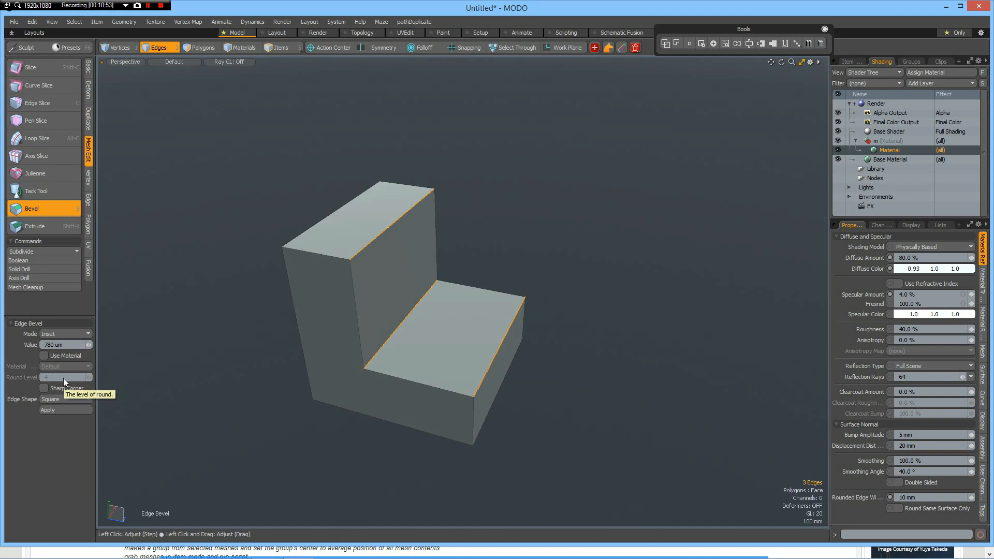
pyautogui.click(58, 400)
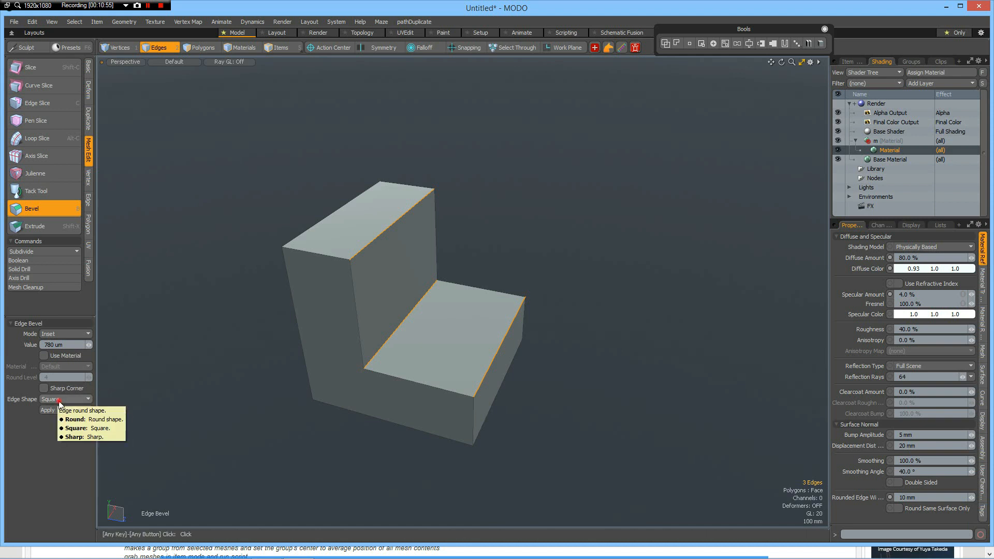
pyautogui.click(58, 421)
pyautogui.click(63, 377)
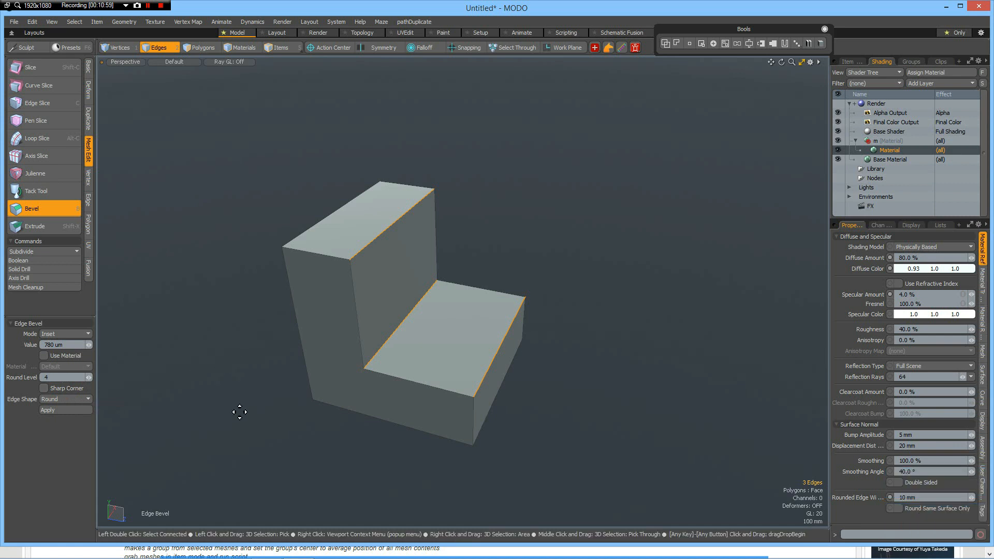
pyautogui.moveTo(240, 412); pyautogui.dragTo(311, 386)
pyautogui.moveTo(482, 258); pyautogui.dragTo(479, 261)
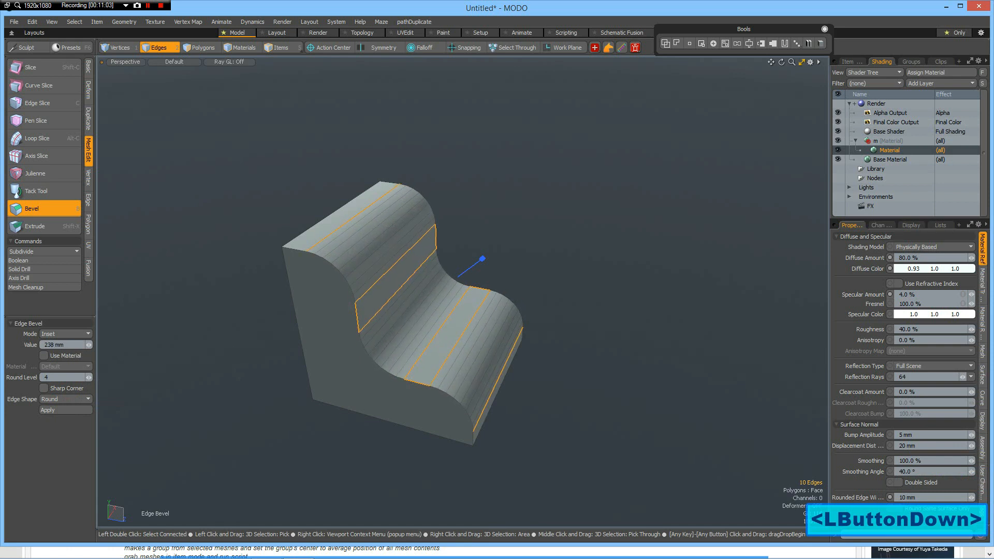
pyautogui.moveTo(294, 391); pyautogui.dragTo(528, 241)
pyautogui.press('space')
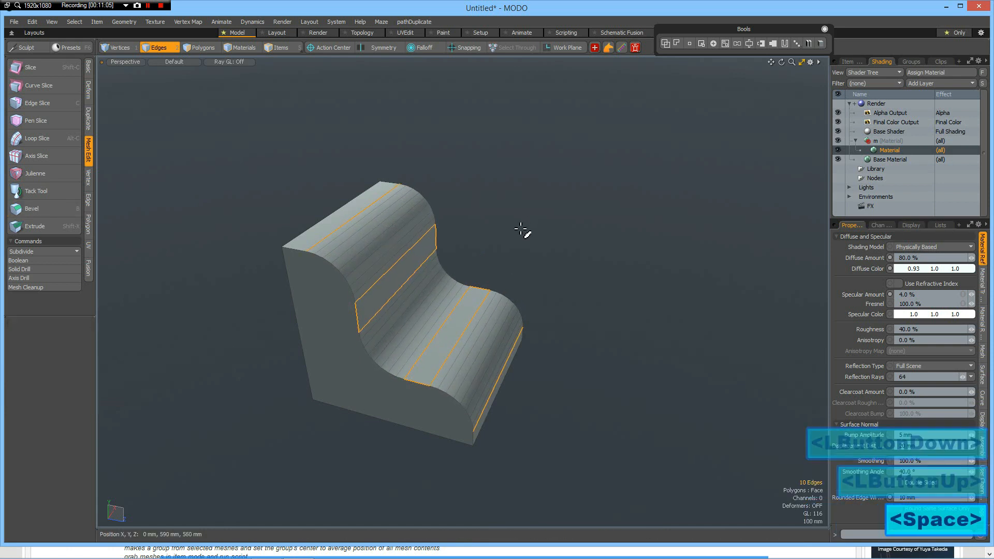
# - Check the bevelled block in the render preview, close it and clear the edge selection
pyautogui.press('F8')
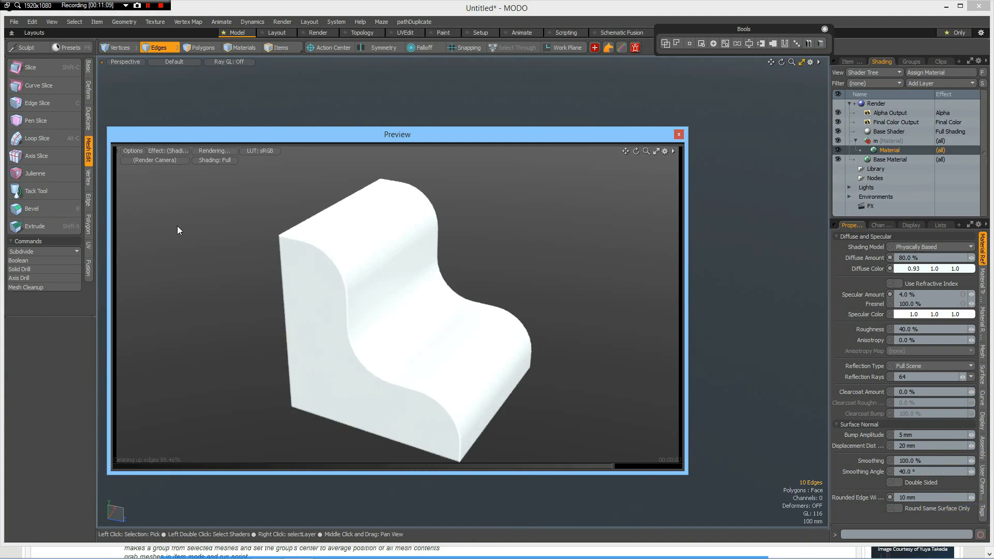
pyautogui.click(679, 134)
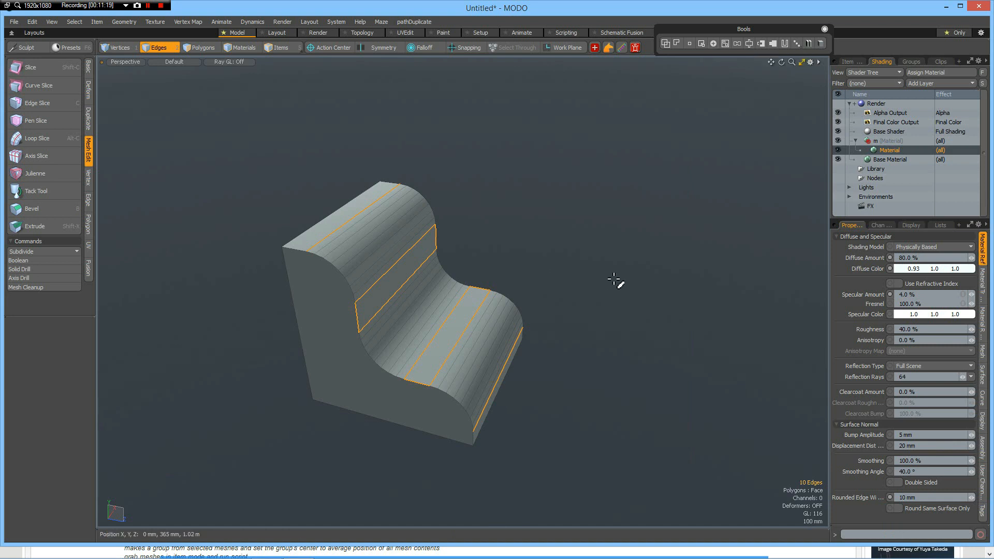
pyautogui.press('Escape')
# - Copy the flat polygon between the block's upper curves, paste it and move the pasted strip 835 mm along Z
pyautogui.press('alt')
pyautogui.keyDown('alt'); pyautogui.moveTo(581, 282); pyautogui.dragTo(446, 275); pyautogui.keyUp('alt')
pyautogui.press('3')
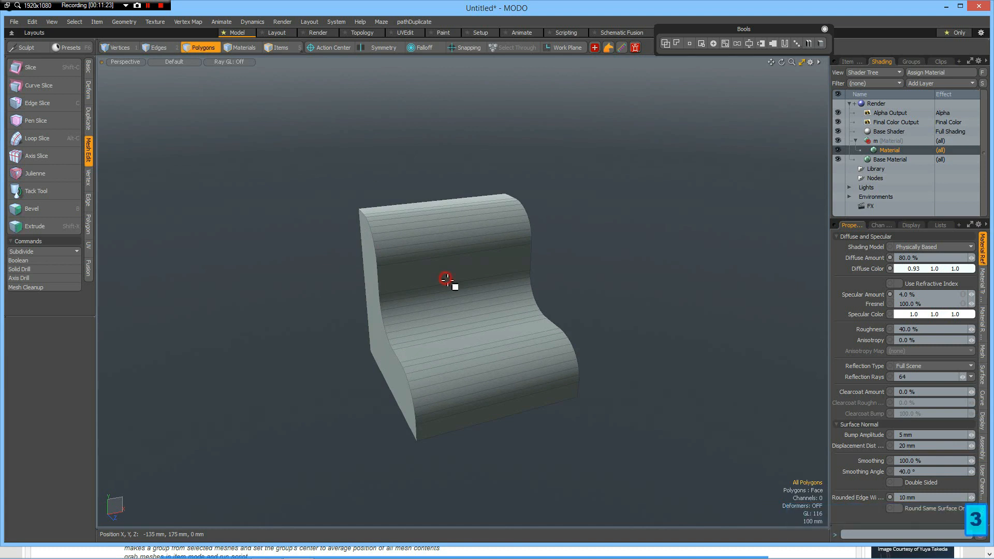
pyautogui.click(449, 280)
pyautogui.keyDown('alt'); pyautogui.moveTo(688, 349); pyautogui.dragTo(730, 335); pyautogui.keyUp('alt')
pyautogui.hotkey('ctrl', 'c')
pyautogui.hotkey('ctrl', 'v')
pyautogui.press('w')
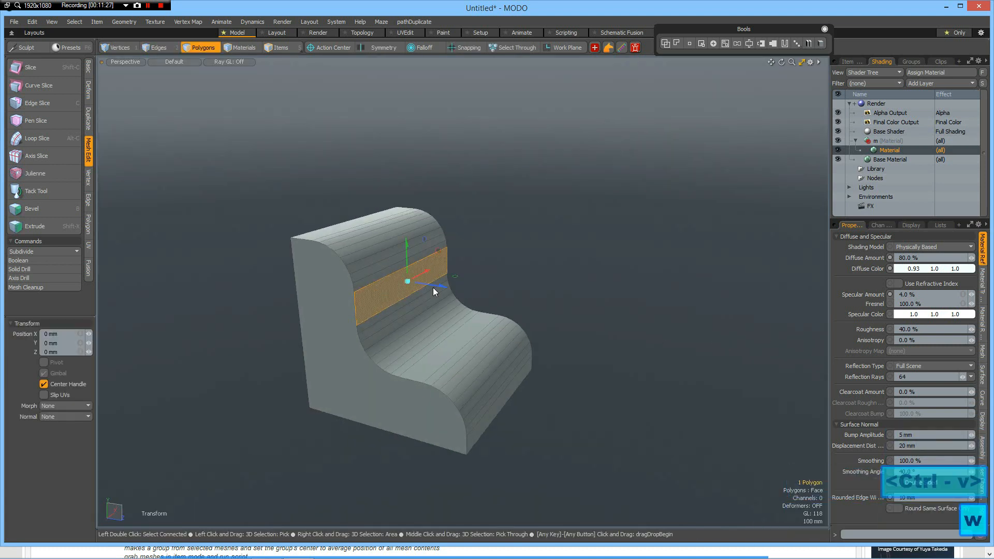
pyautogui.keyDown('ctrl'); pyautogui.click(435, 284); pyautogui.keyUp('ctrl')
pyautogui.keyDown('ctrl'); pyautogui.moveTo(435, 285); pyautogui.dragTo(583, 313); pyautogui.keyUp('ctrl')
pyautogui.keyDown('alt'); pyautogui.moveTo(602, 350); pyautogui.dragTo(616, 321); pyautogui.keyUp('alt')
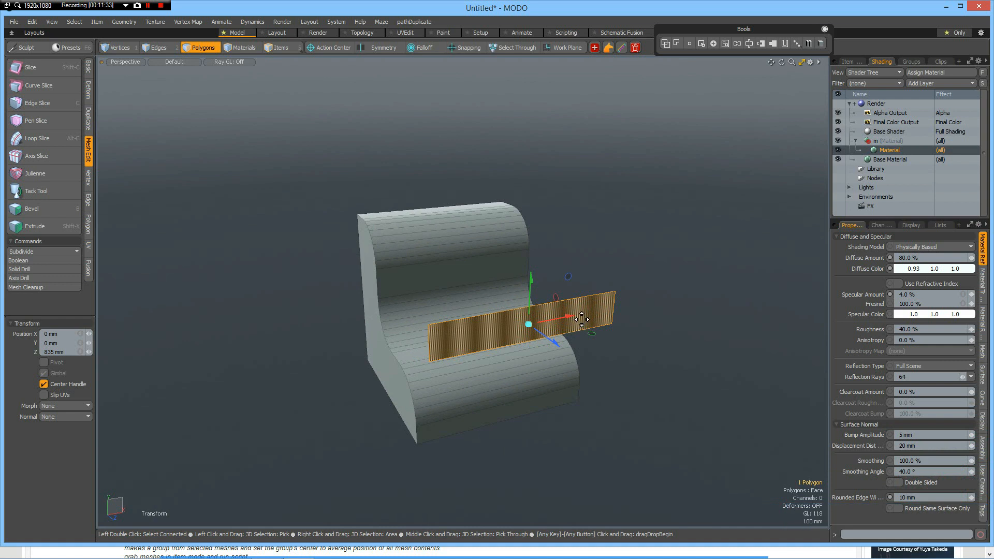
# - Toggle Select Pasted Elements and Deselect Elements before Pasting off and on again in the Mesh Items preferences, and close the preferences
pyautogui.click(335, 21)
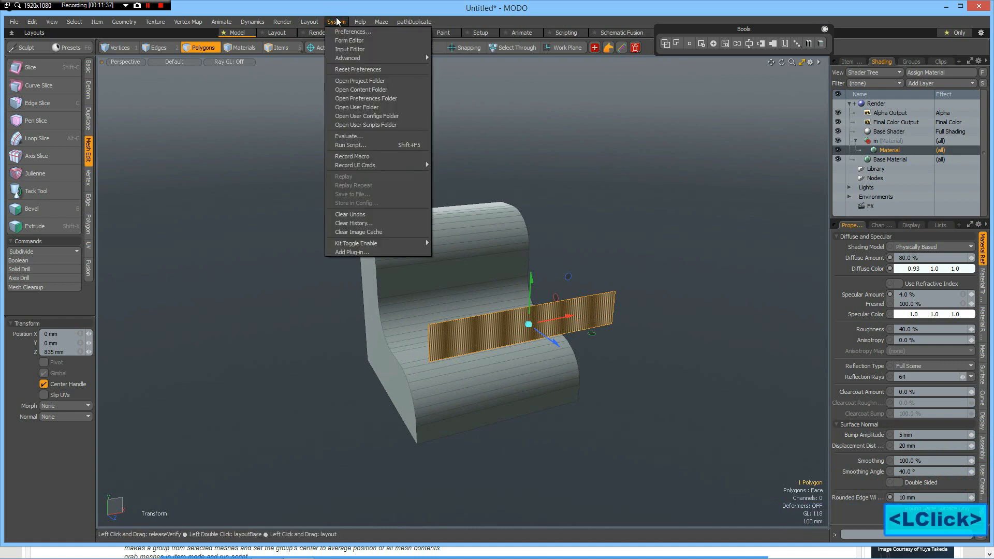
pyautogui.click(345, 32)
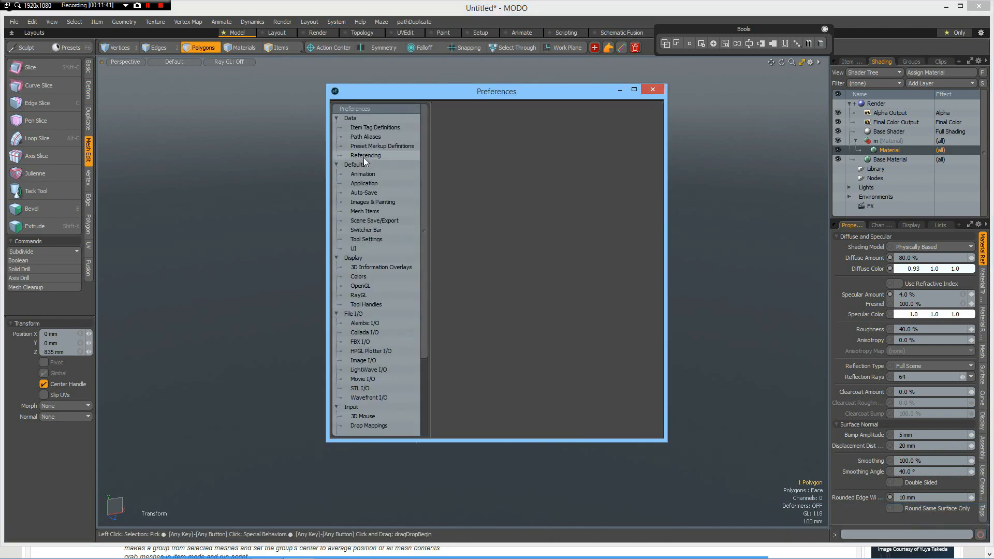
pyautogui.click(368, 211)
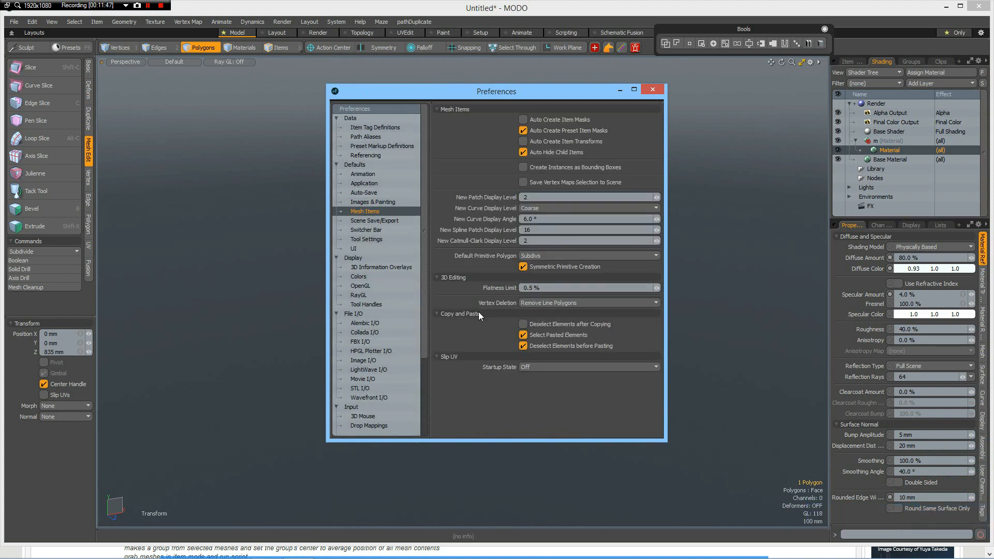
pyautogui.click(523, 335)
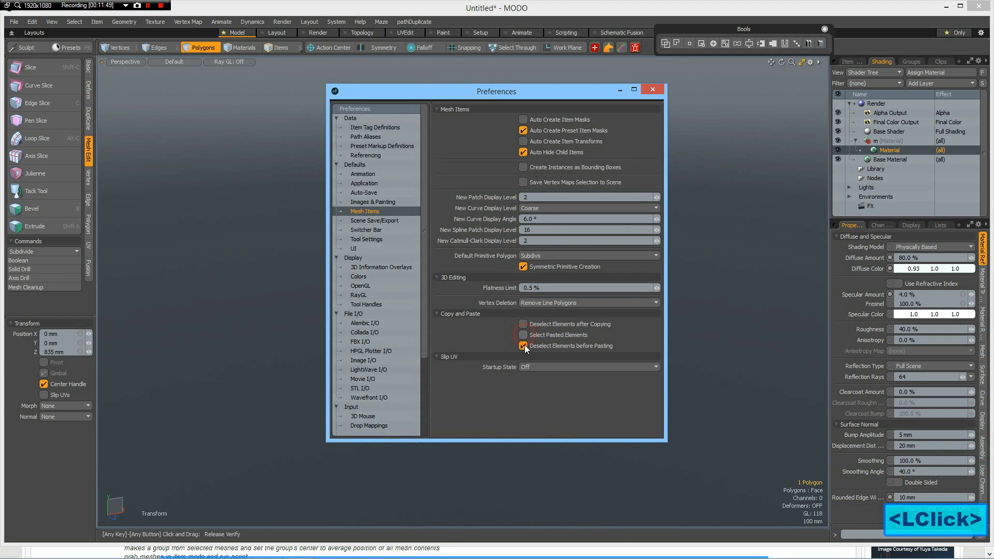
pyautogui.click(523, 345)
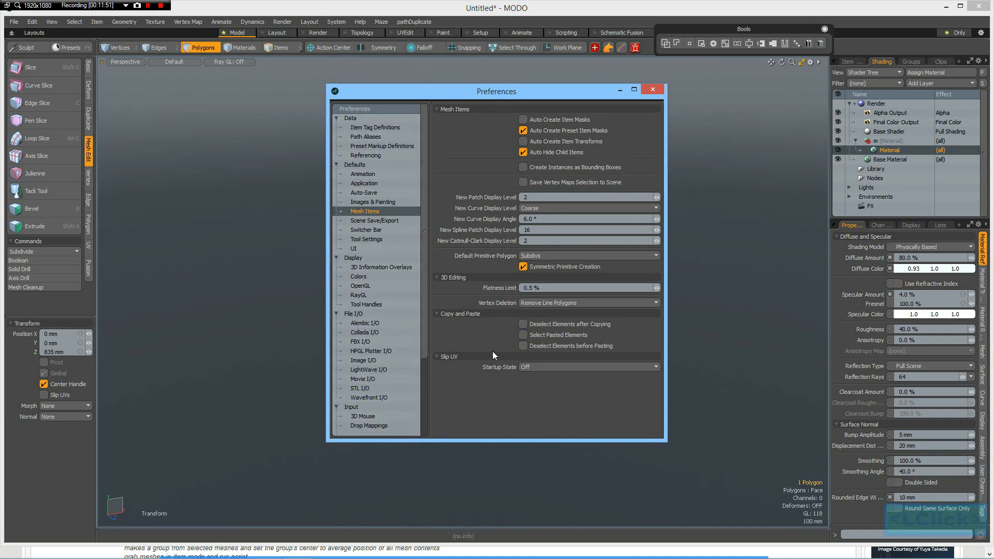
pyautogui.click(524, 335)
pyautogui.click(524, 346)
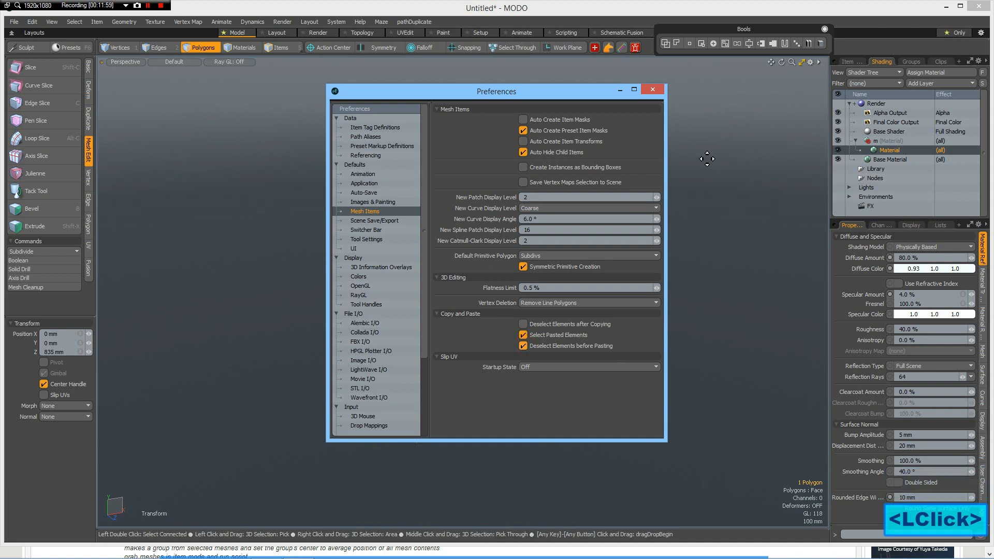
pyautogui.click(653, 92)
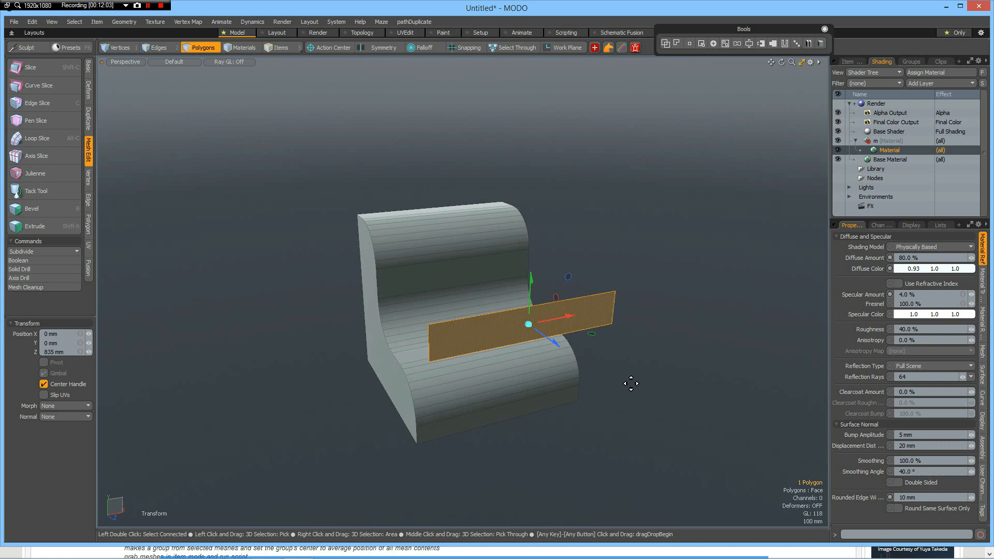
# - Rotate the pasted strip 90° about Z so it stands upright in front of the block
pyautogui.press('e')
pyautogui.keyDown('ctrl'); pyautogui.moveTo(519, 276); pyautogui.dragTo(568, 319); pyautogui.keyUp('ctrl')
pyautogui.press('space')
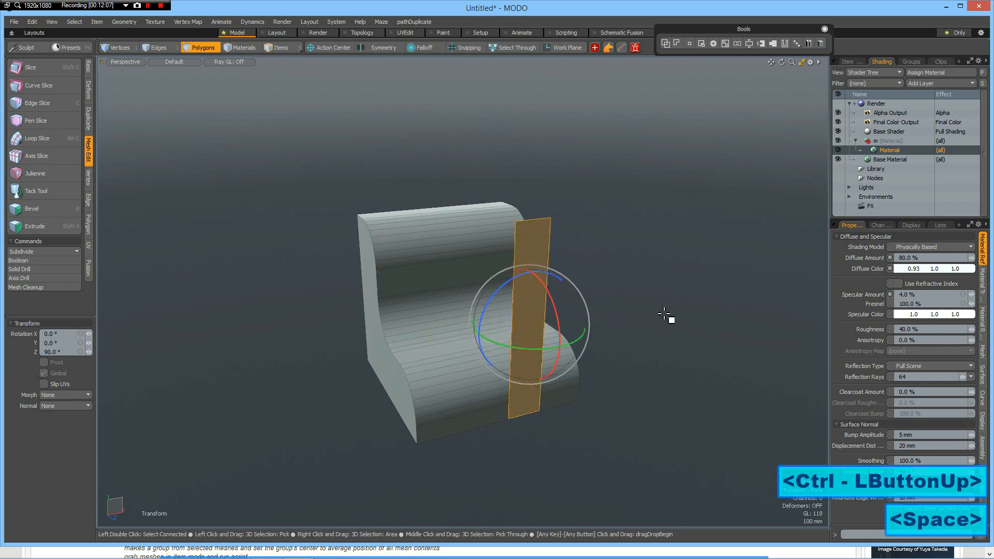
# - Cut two symmetric lengthwise loop slices at 24% into the upright strip and select the middle segment of its bottom edge
pyautogui.moveTo(616, 285)
pyautogui.keyDown('alt'); pyautogui.mouseDown()
pyautogui.moveTo(619, 269)
pyautogui.moveTo(623, 277)
pyautogui.mouseUp(); pyautogui.keyUp('alt')
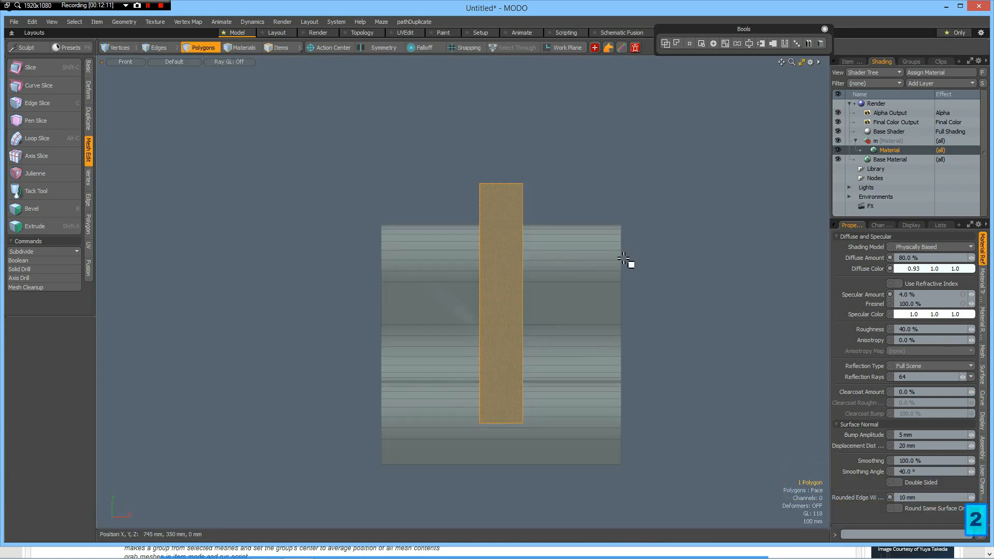
pyautogui.keyDown('alt'); pyautogui.moveTo(550, 335); pyautogui.dragTo(533, 270); pyautogui.keyUp('alt')
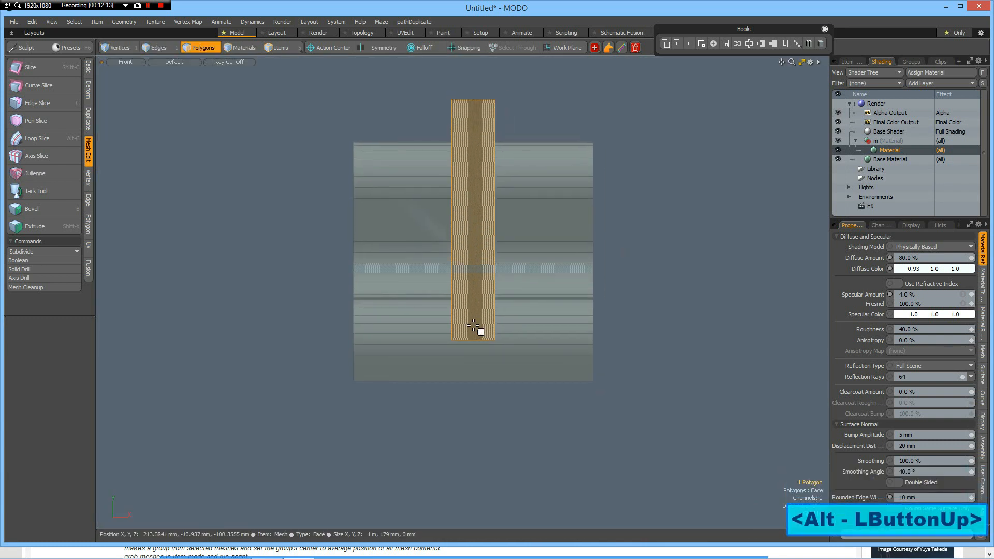
pyautogui.keyDown('alt'); pyautogui.click(464, 334); pyautogui.keyUp('alt')
pyautogui.press('2')
pyautogui.scroll(2, 468, 339)
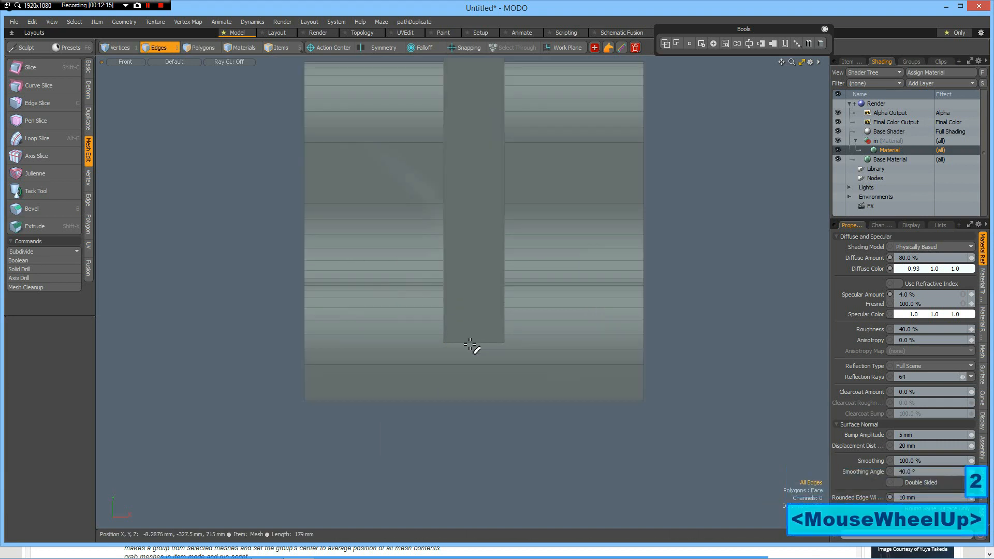
pyautogui.click(468, 342)
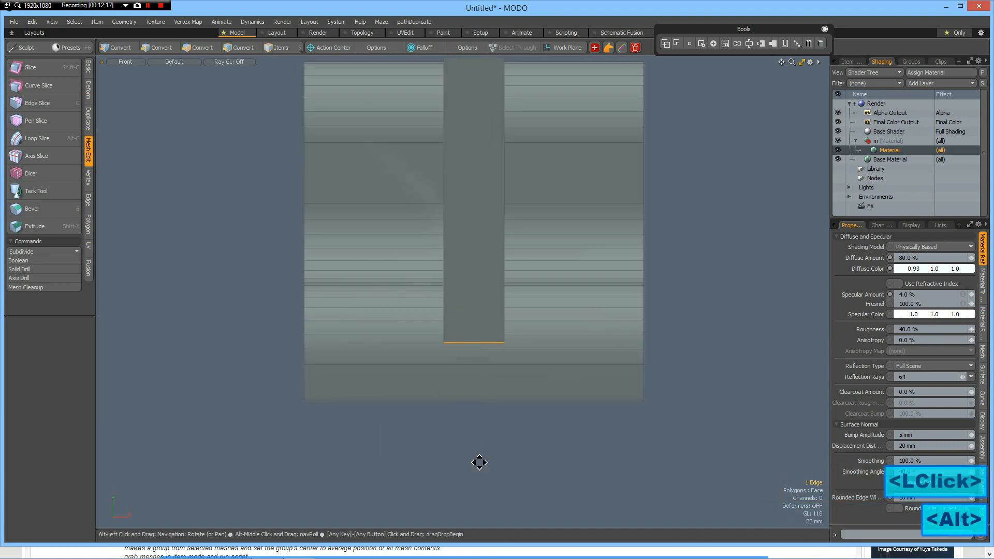
pyautogui.hotkey('alt', 'c')
pyautogui.click(433, 469)
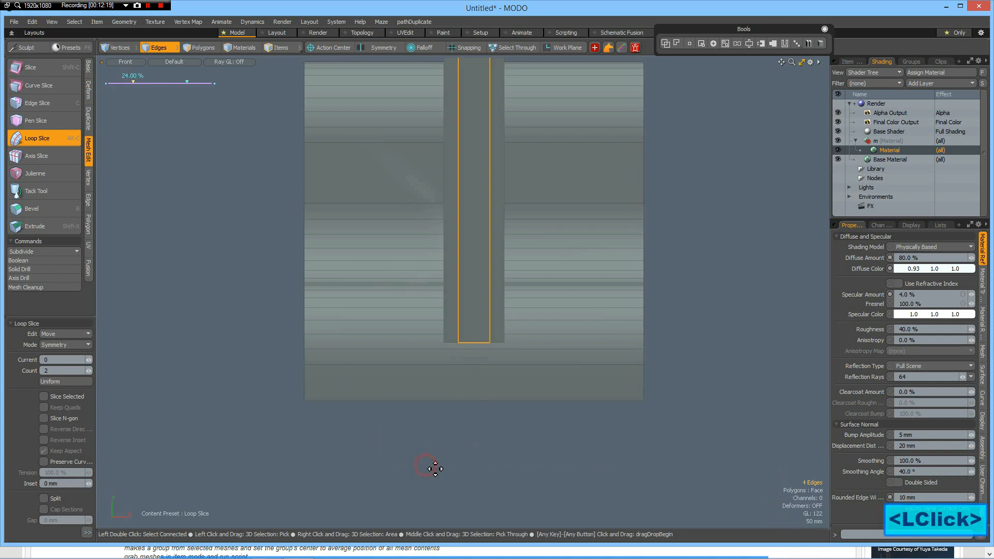
pyautogui.press('space')
pyautogui.click(480, 342)
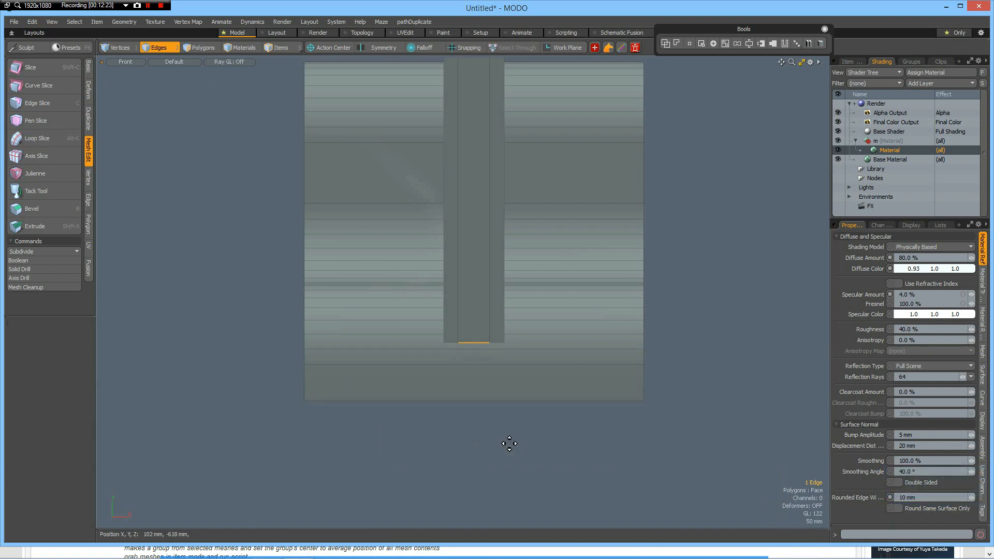
pyautogui.press('w')
pyautogui.moveTo(475, 290); pyautogui.dragTo(475, 326)
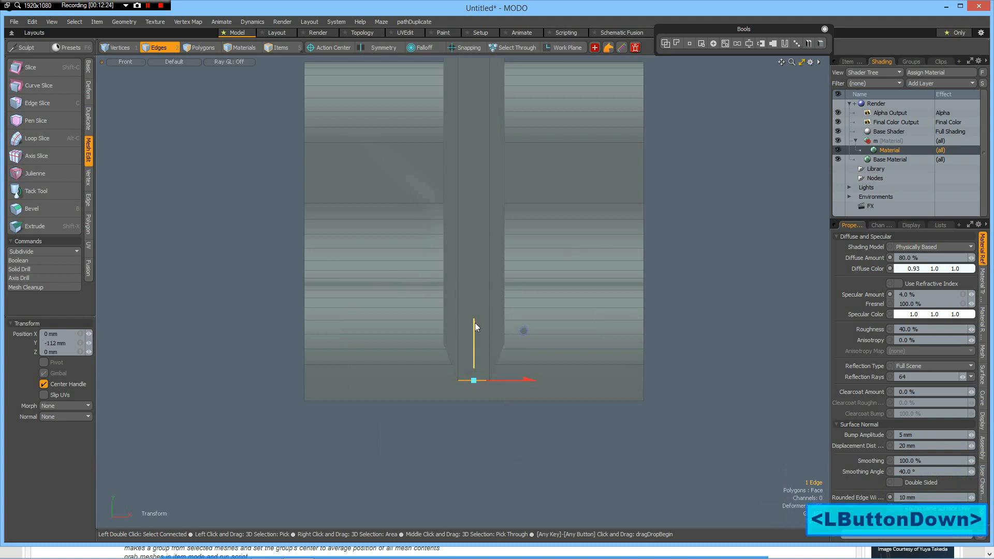
pyautogui.hotkey('ctrl', 'z')
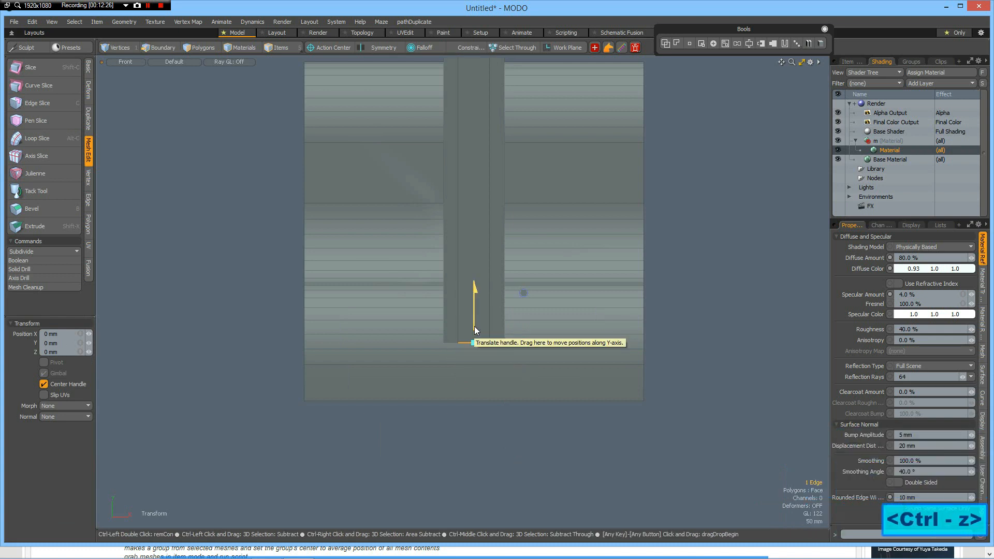
# - Extend the selected middle bottom edge downward by about 74 mm with Edge Extend to form a narrow tab
pyautogui.press('z')
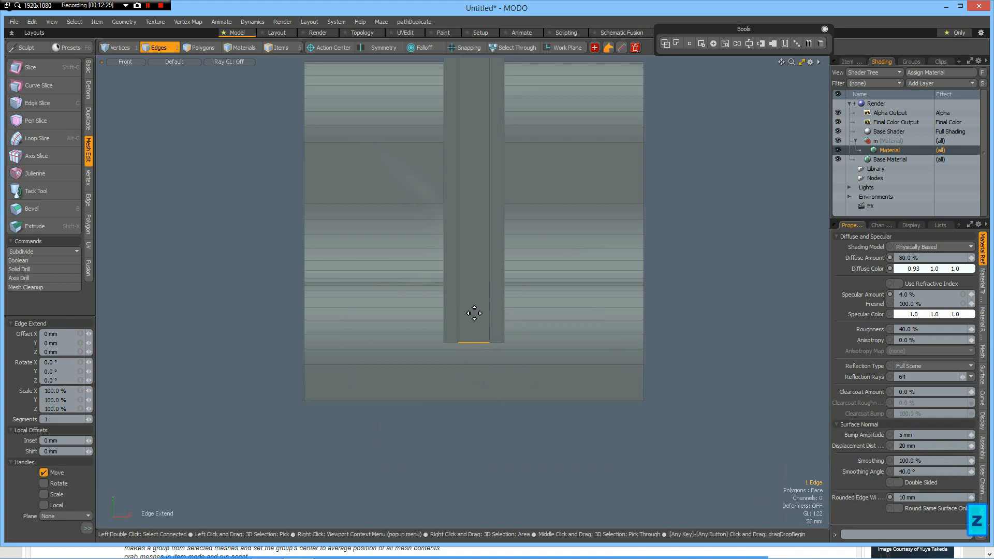
pyautogui.click(474, 300)
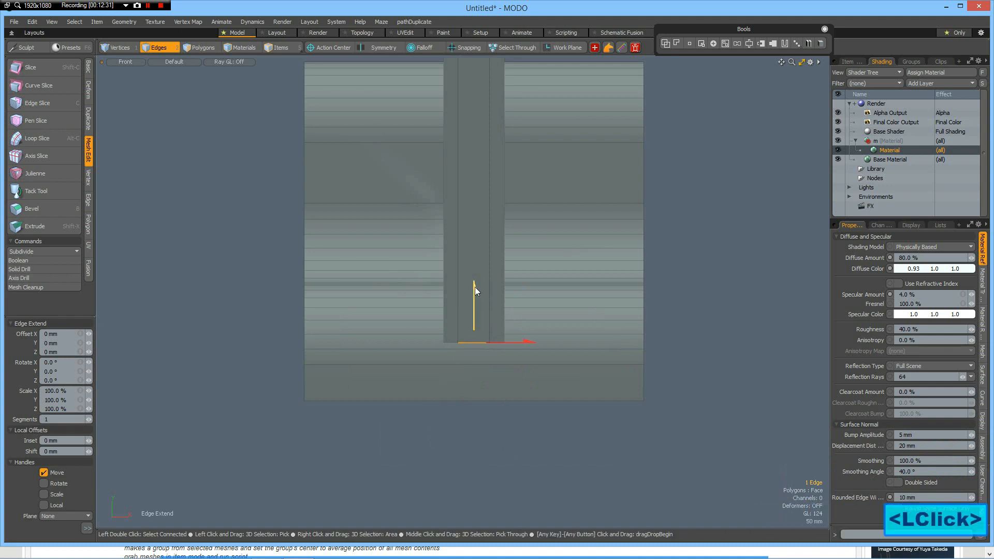
pyautogui.keyDown('ctrl'); pyautogui.moveTo(474, 287); pyautogui.dragTo(492, 317); pyautogui.keyUp('ctrl')
pyautogui.press('space')
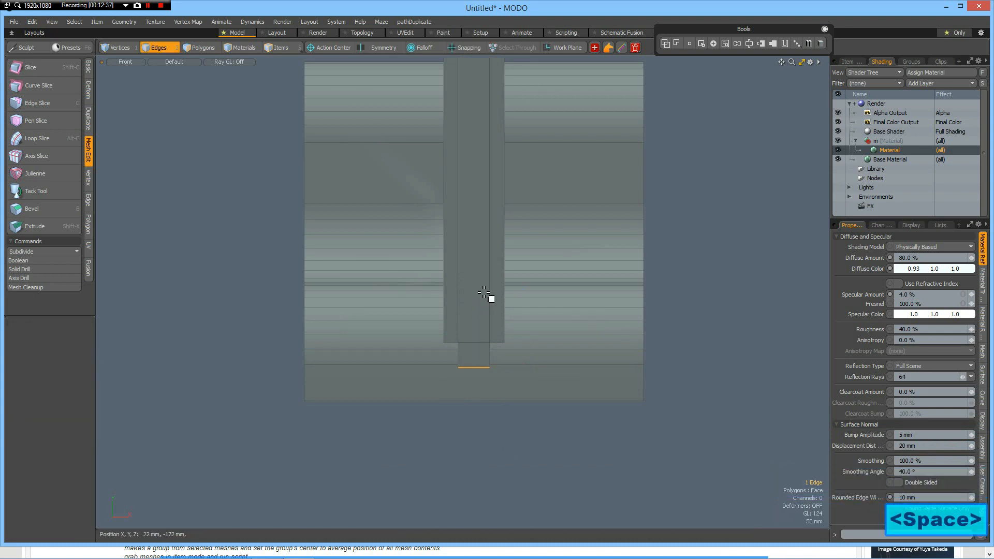
# - Move the whole tabbed profile down 50 mm and sideways along negative X, and clear the selection
pyautogui.press('3')
pyautogui.doubleClick(485, 293)
pyautogui.scroll(-2, 479, 289)
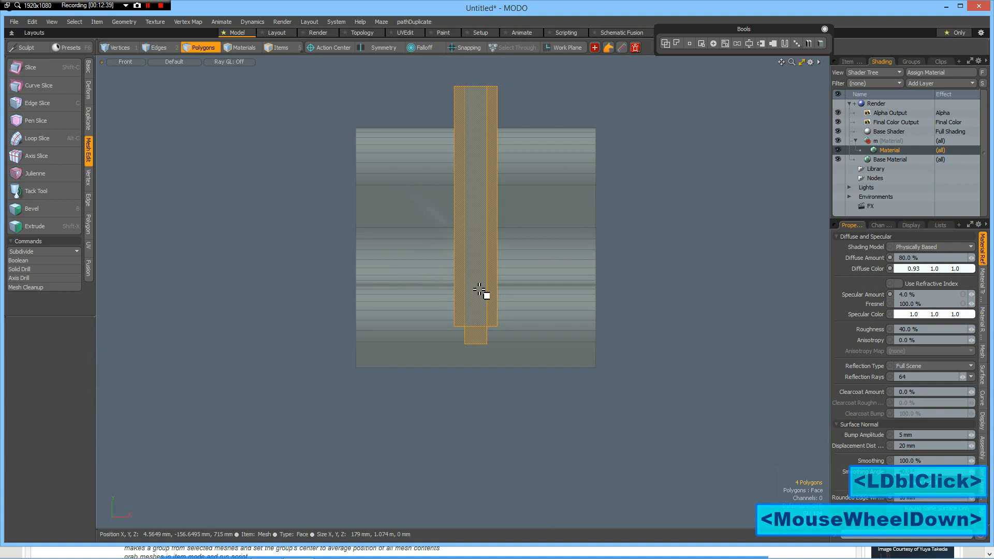
pyautogui.press('w')
pyautogui.moveTo(474, 160); pyautogui.dragTo(474, 174)
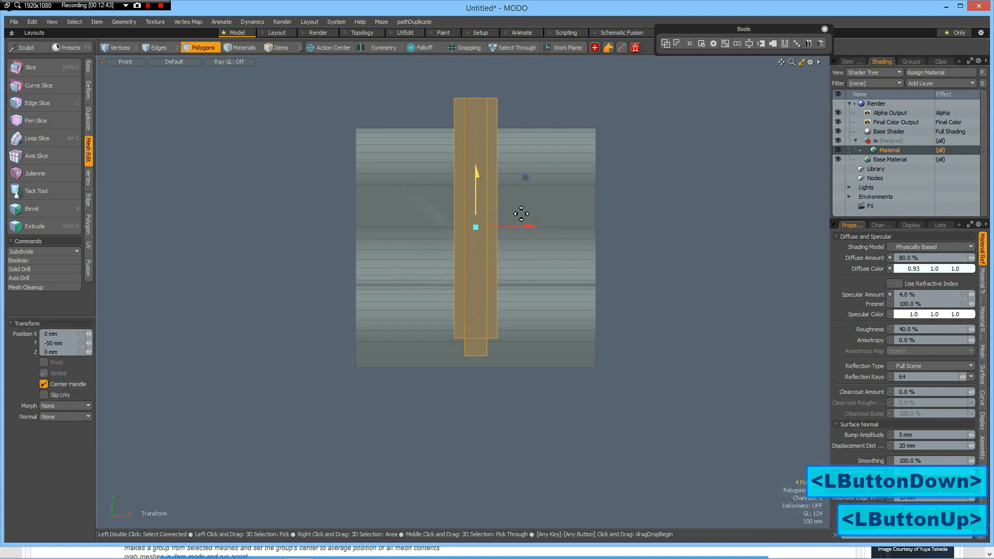
pyautogui.moveTo(533, 226); pyautogui.dragTo(478, 226)
pyautogui.press('space')
pyautogui.click(677, 230)
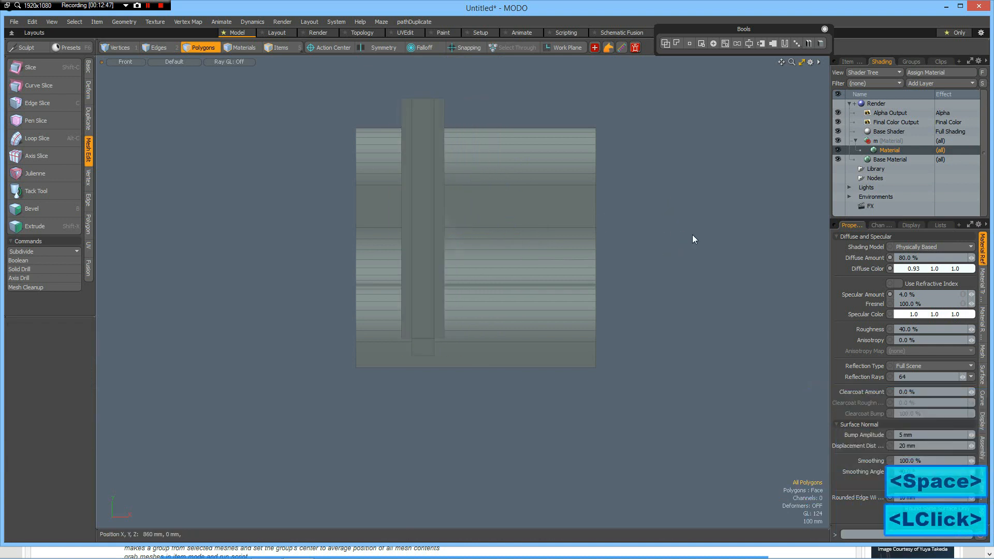
# - Select the whole tabbed profile in the perspective view
pyautogui.hotkey('ctrl', 'space')
pyautogui.keyDown('alt'); pyautogui.moveTo(618, 143); pyautogui.dragTo(720, 72); pyautogui.keyUp('alt')
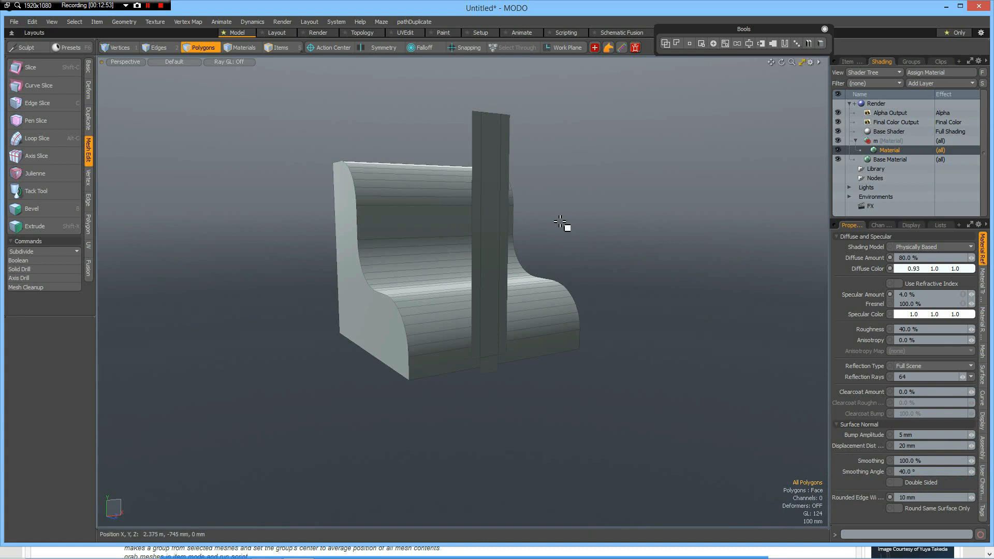
pyautogui.doubleClick(500, 223)
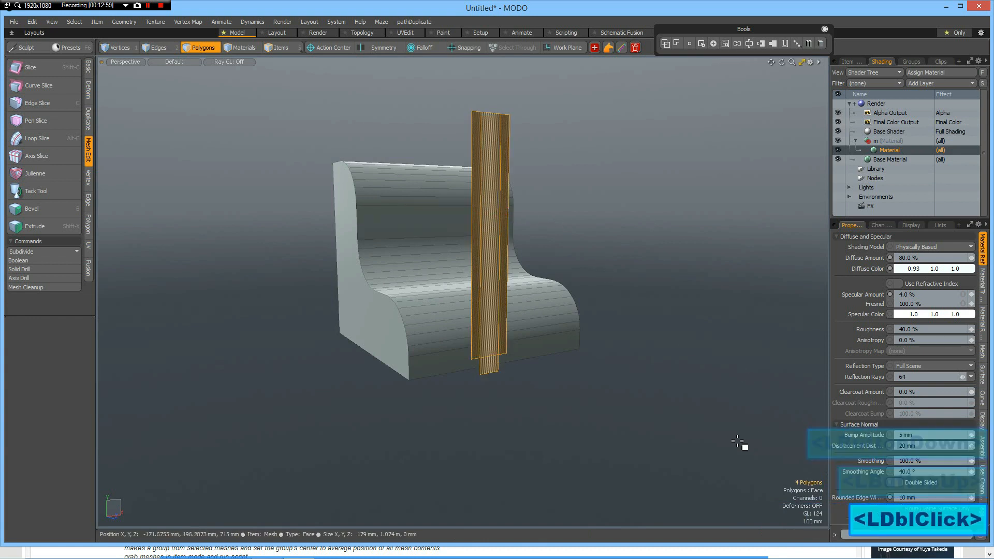
pyautogui.keyDown('alt'); pyautogui.moveTo(686, 444); pyautogui.dragTo(601, 461); pyautogui.keyUp('alt')
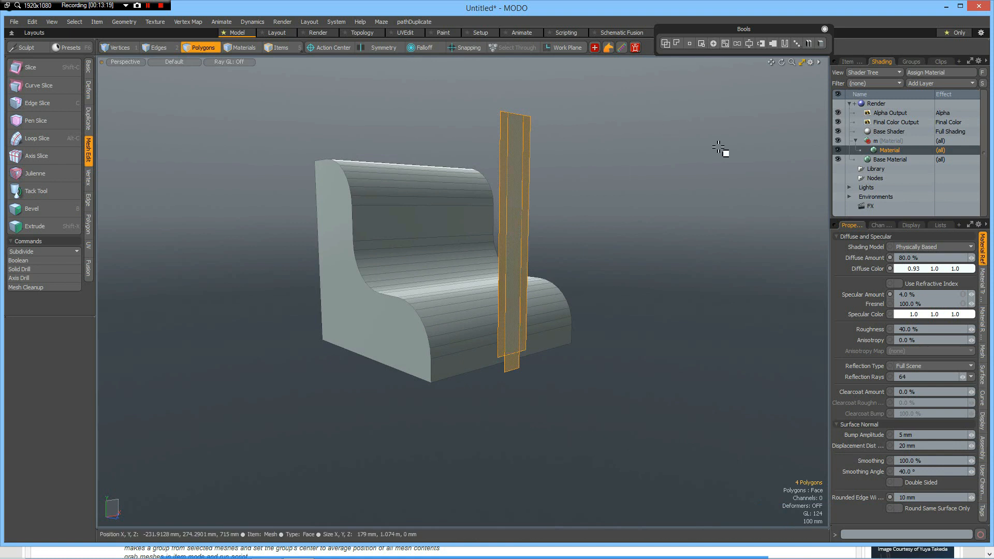
# - Cut the block with the selected profile using the Bools Kit, and undo the cut
pyautogui.click(715, 44)
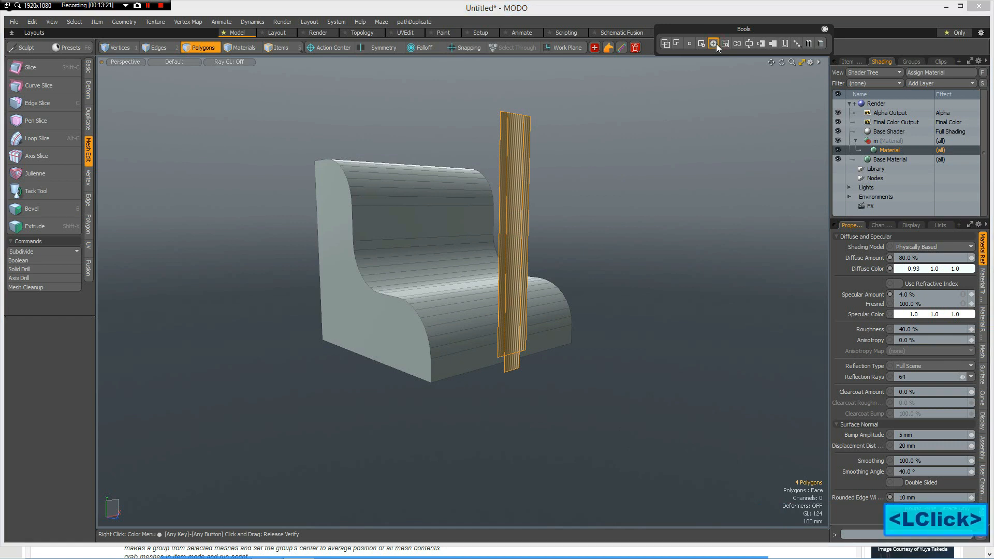
pyautogui.keyDown('alt'); pyautogui.moveTo(659, 248); pyautogui.dragTo(637, 244); pyautogui.keyUp('alt')
pyautogui.hotkey('ctrl', 'z')
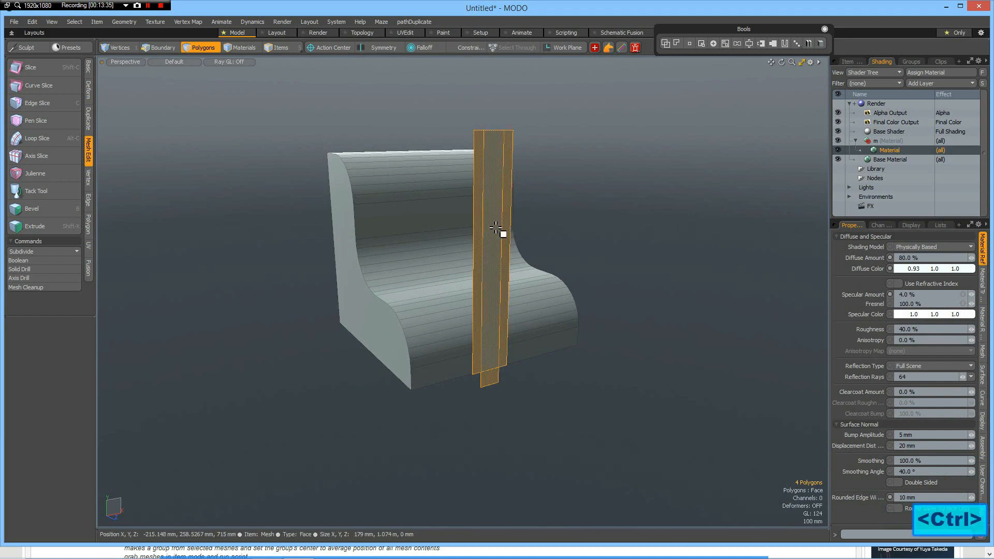
# - Paste a hidden spare copy of the tabbed profile in place, and cut through the block with the visible one using the Bools Kit
pyautogui.hotkey('ctrl', 'c')
pyautogui.hotkey('ctrl', 'v')
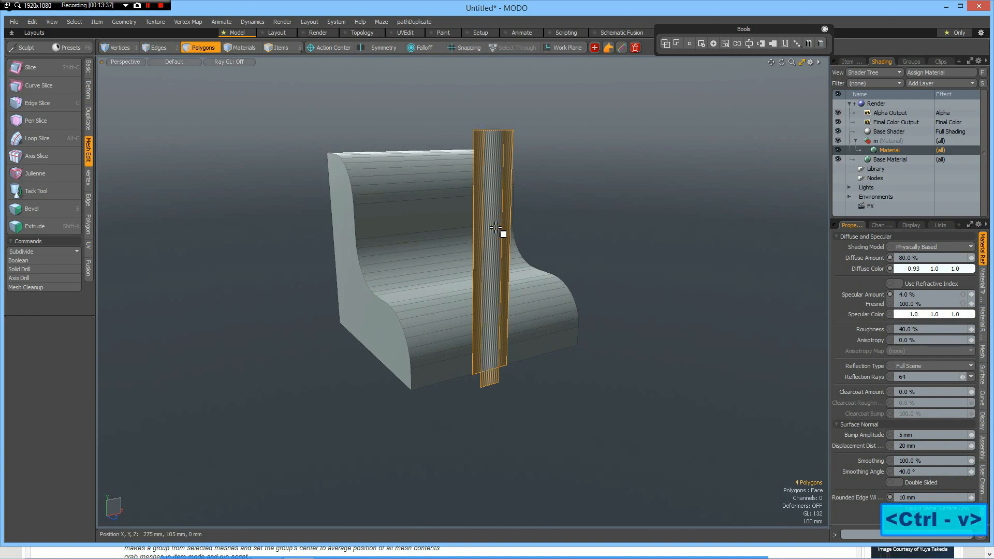
pyautogui.press('h')
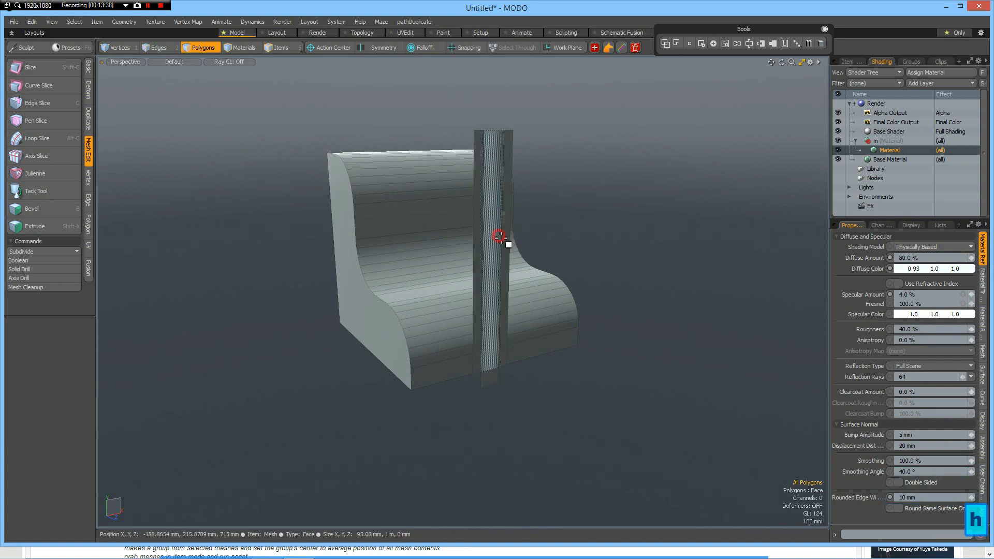
pyautogui.doubleClick(499, 236)
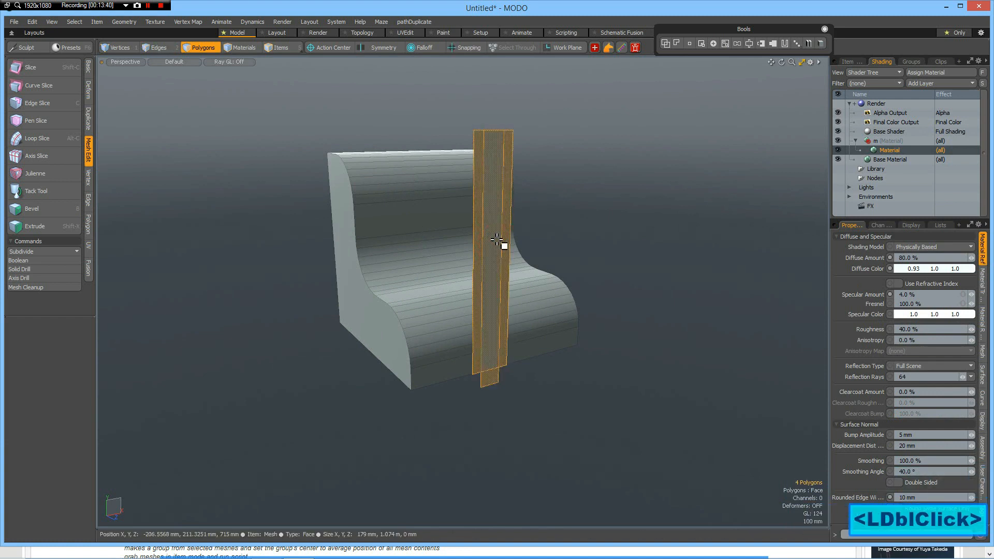
pyautogui.click(712, 42)
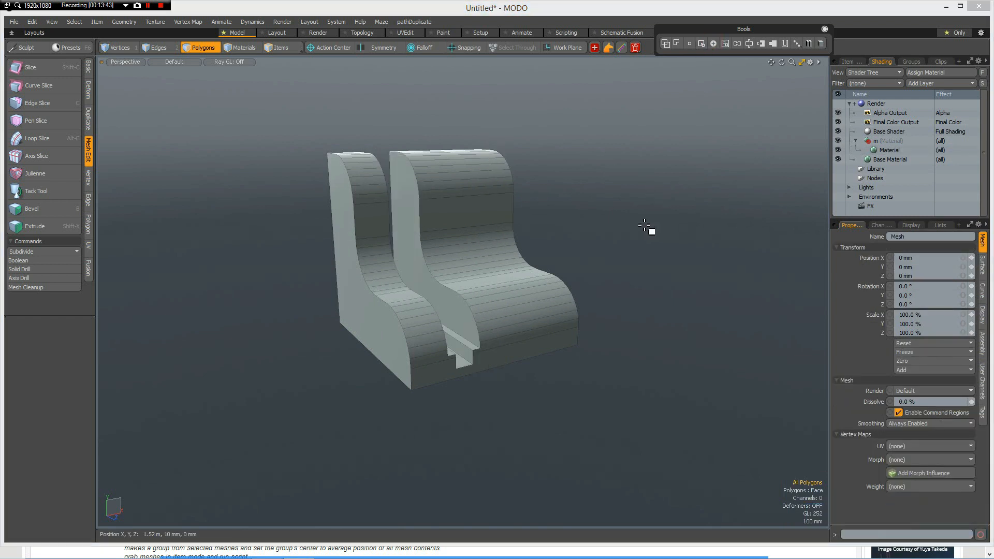
# - Select the whole spare tabbed profile in front of the block and delete it
pyautogui.click(493, 250)
pyautogui.click(493, 251)
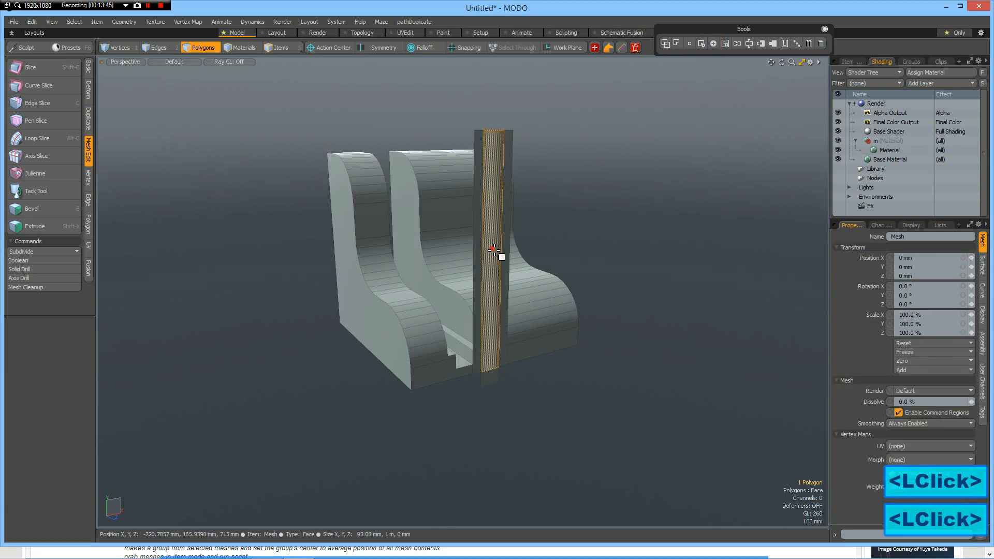
pyautogui.doubleClick(493, 252)
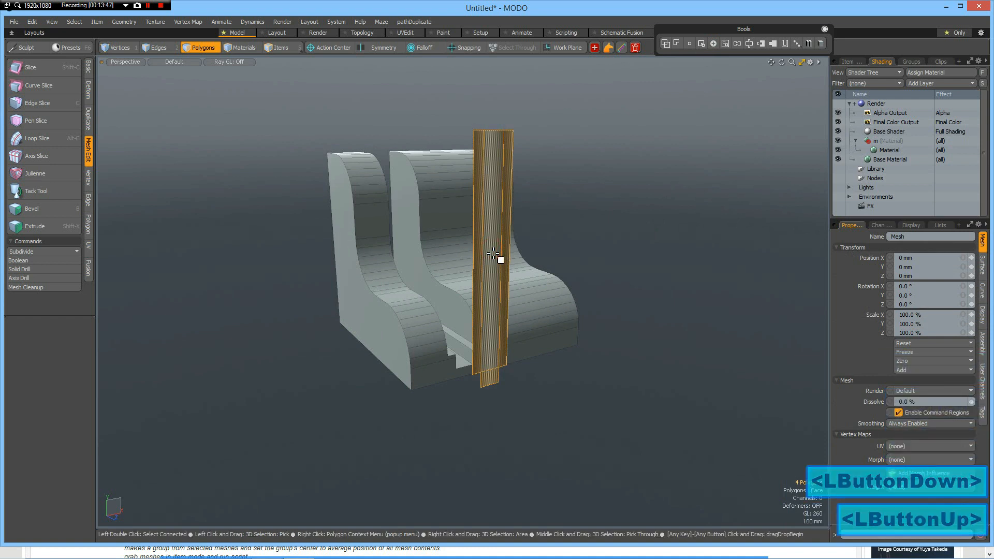
pyautogui.press('Delete')
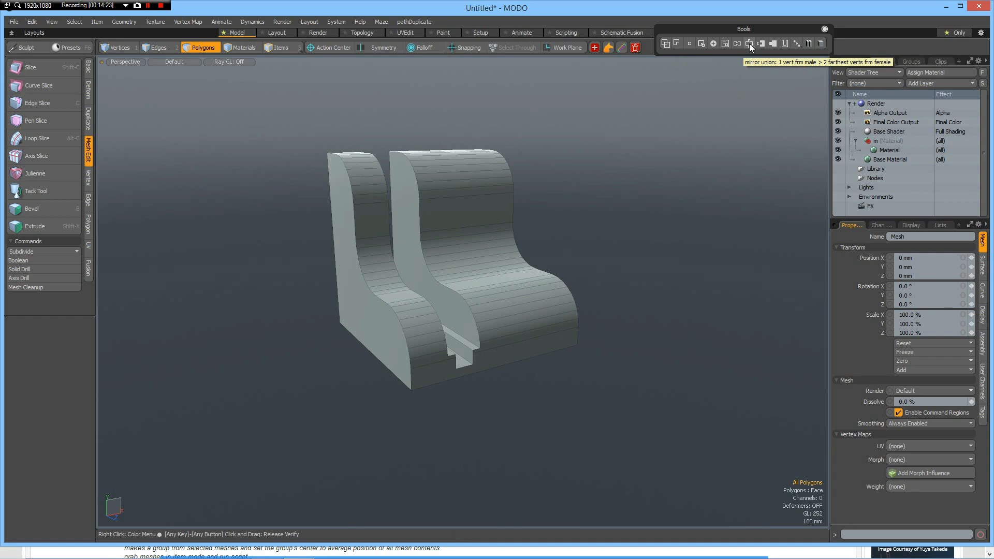
pyautogui.click(823, 47)
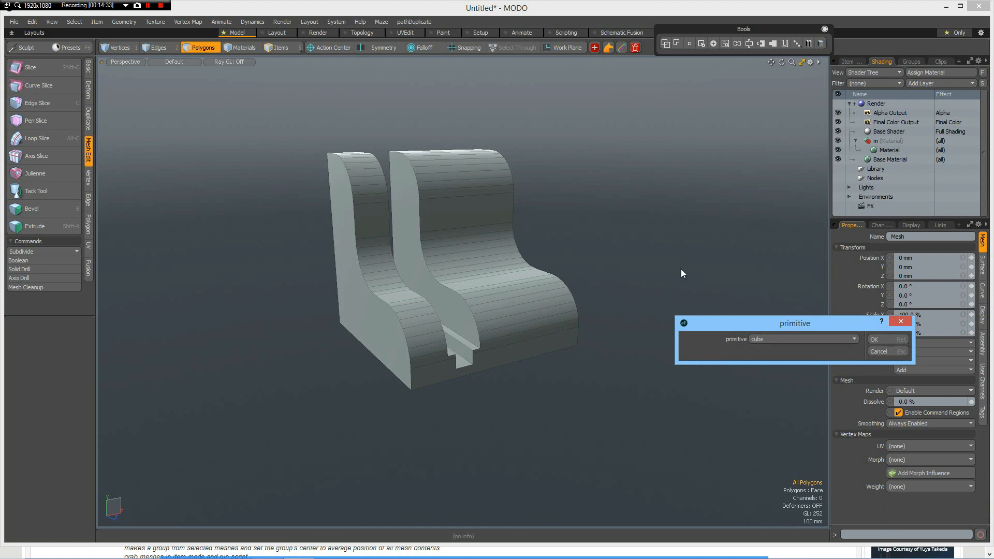
pyautogui.click(886, 352)
pyautogui.click(951, 334)
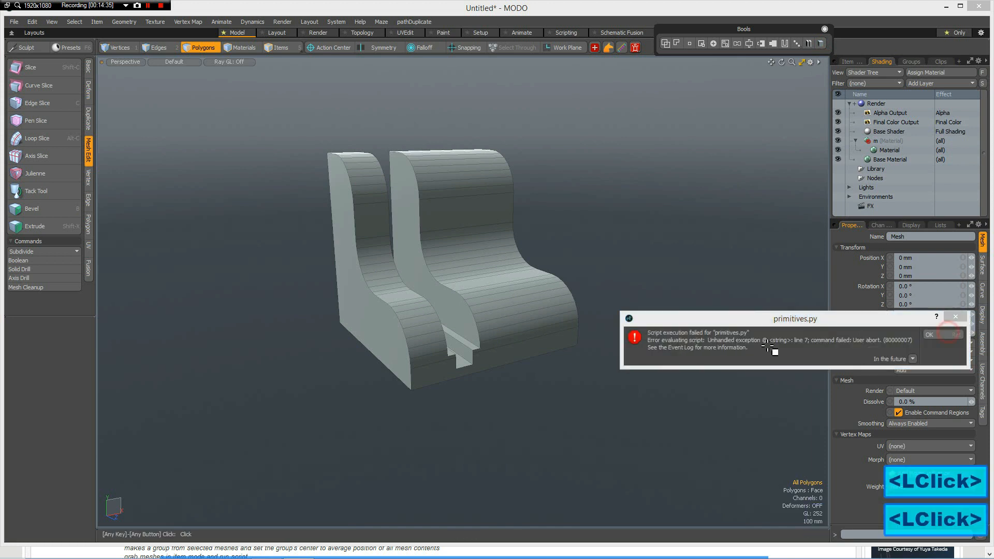
# - Select the block's flat outer side face and add a cube primitive on it with the Bools Kit
pyautogui.keyDown('alt'); pyautogui.moveTo(596, 233); pyautogui.dragTo(410, 340); pyautogui.keyUp('alt')
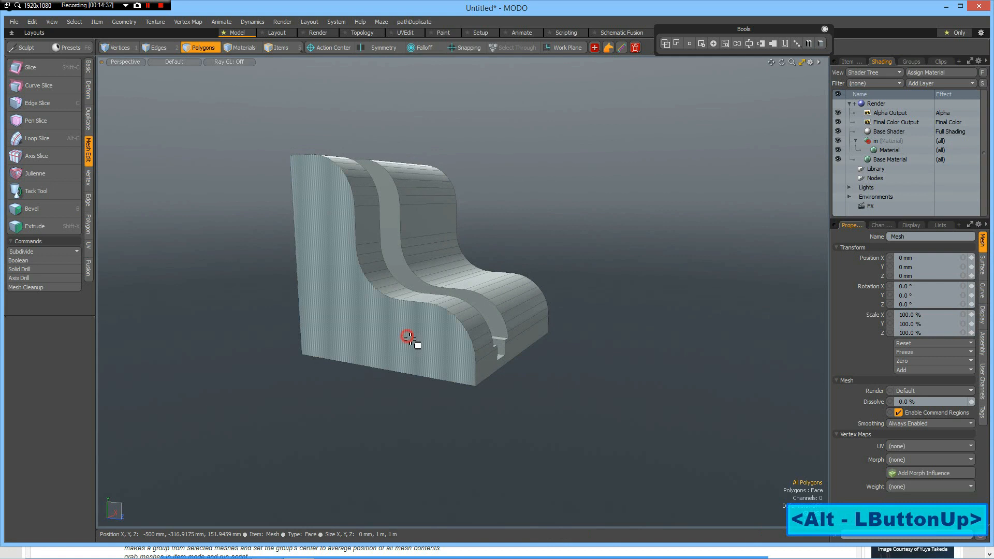
pyautogui.click(410, 340)
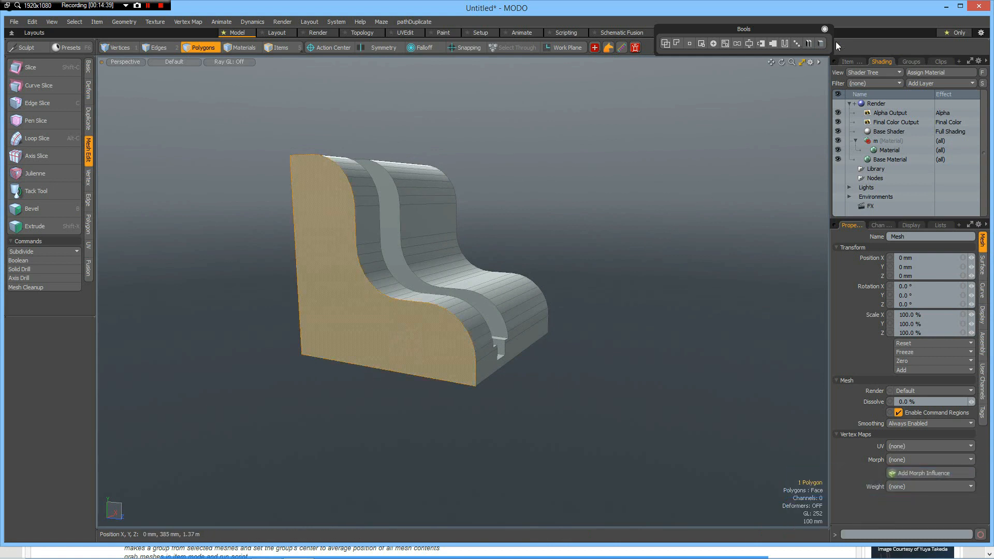
pyautogui.click(823, 45)
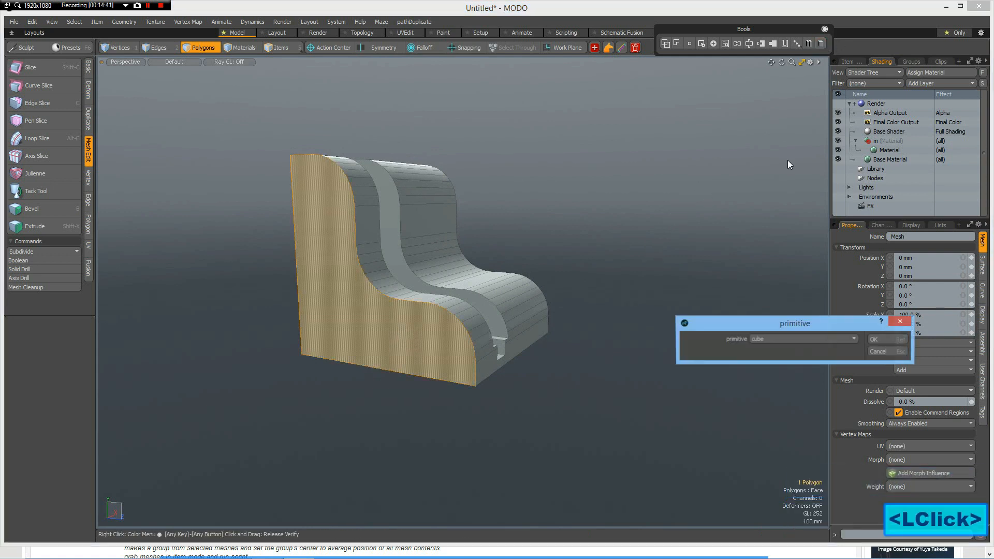
pyautogui.click(855, 339)
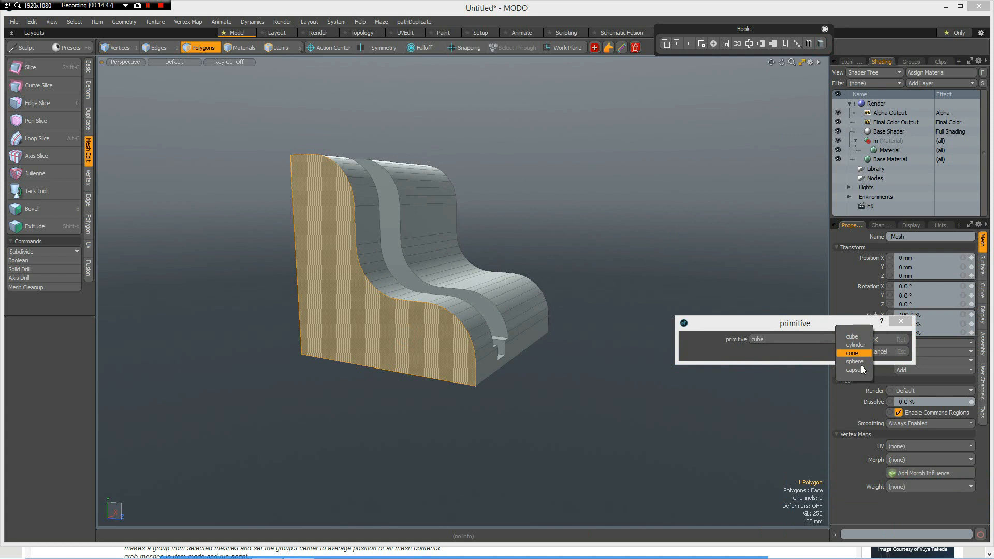
pyautogui.click(851, 337)
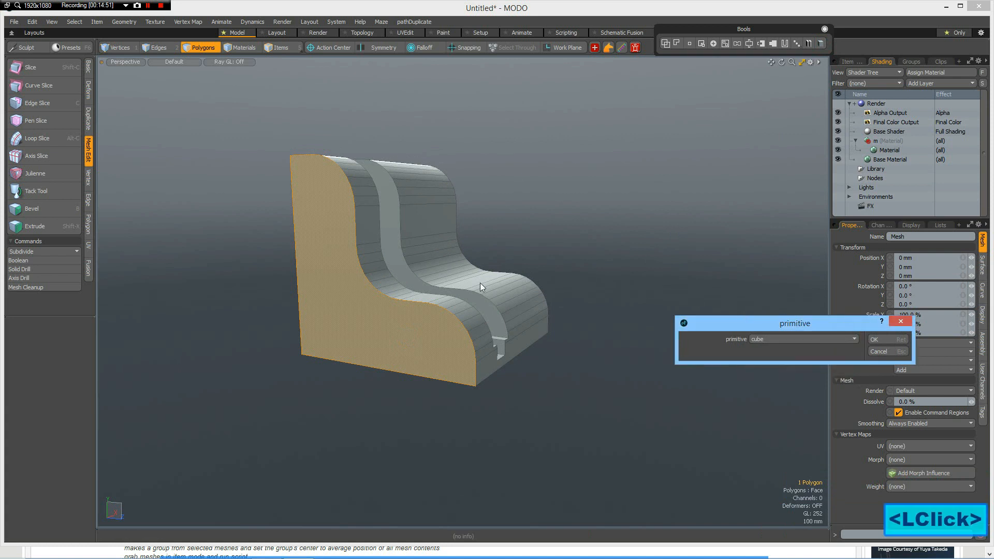
pyautogui.click(880, 340)
pyautogui.keyDown('alt'); pyautogui.moveTo(366, 311); pyautogui.dragTo(333, 205); pyautogui.keyUp('alt')
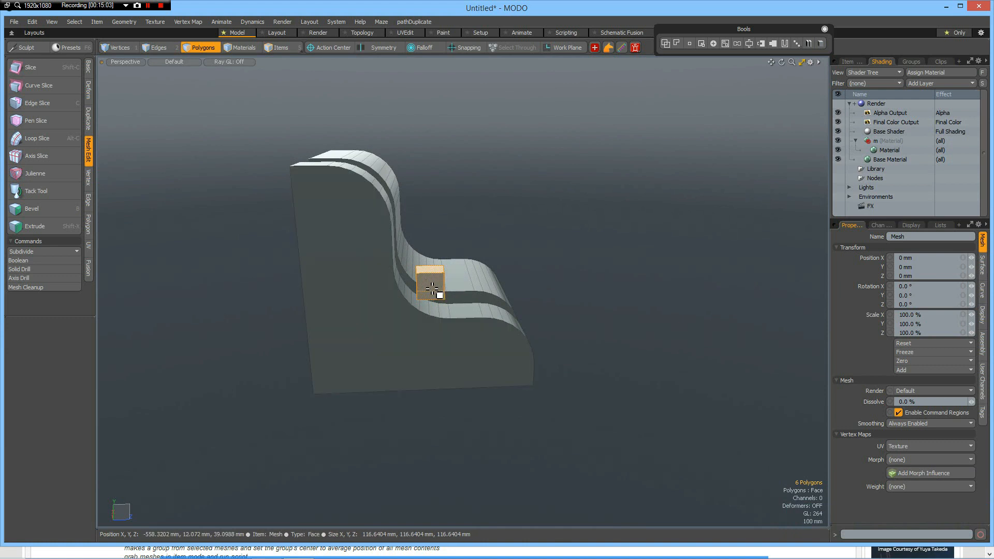
pyautogui.keyDown('alt'); pyautogui.moveTo(588, 251); pyautogui.dragTo(514, 281); pyautogui.keyUp('alt')
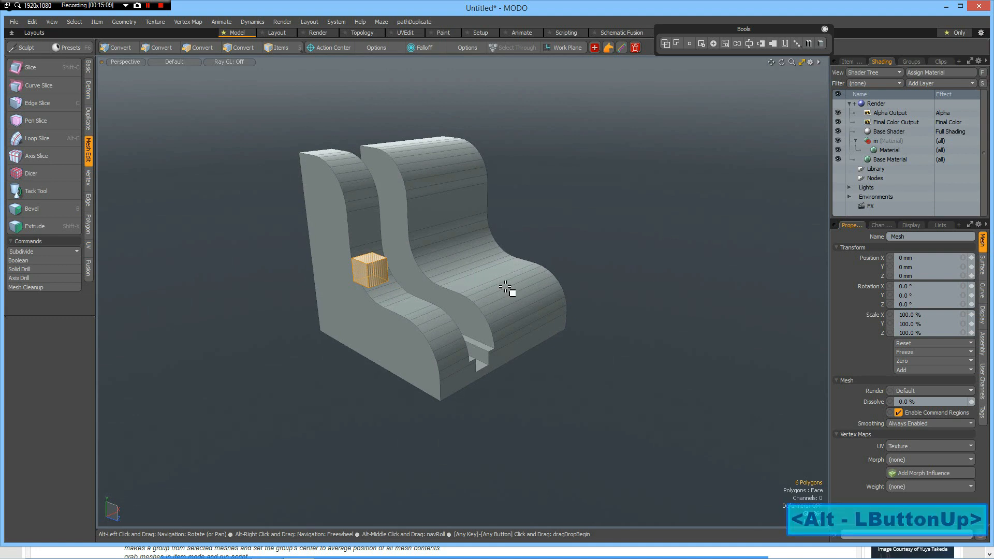
# - Move the cube down 385 mm along Y in the front view and return to the perspective view
pyautogui.press('2')
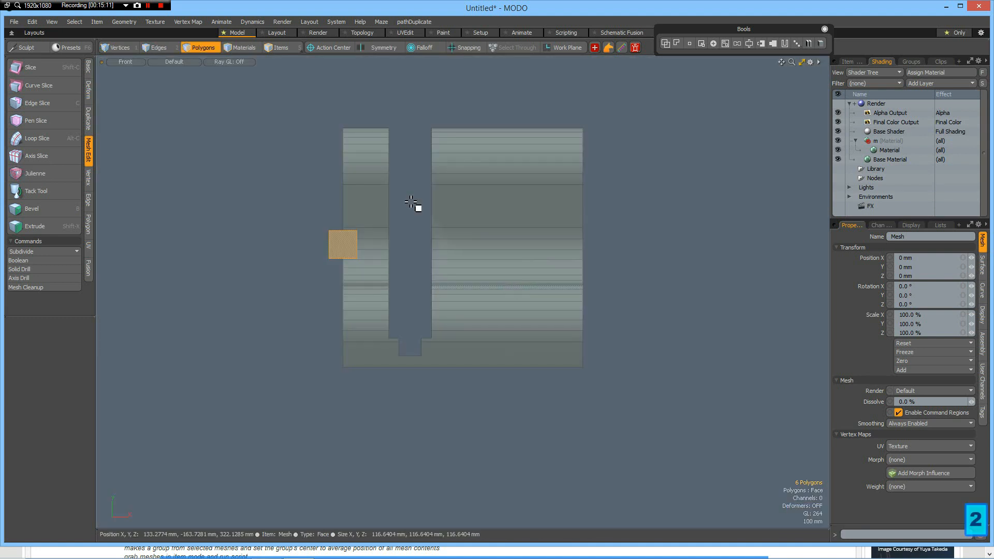
pyautogui.press('w')
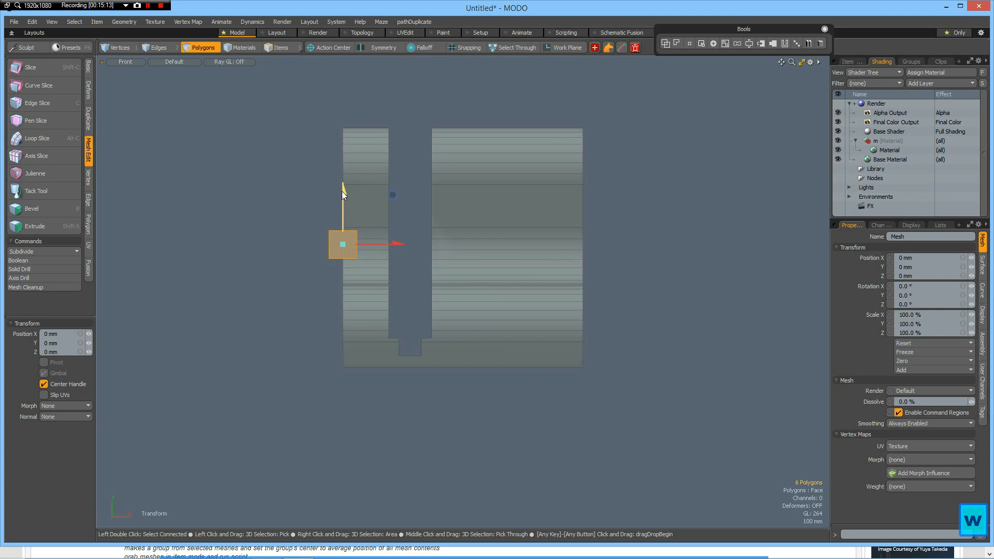
pyautogui.moveTo(341, 191); pyautogui.dragTo(341, 288)
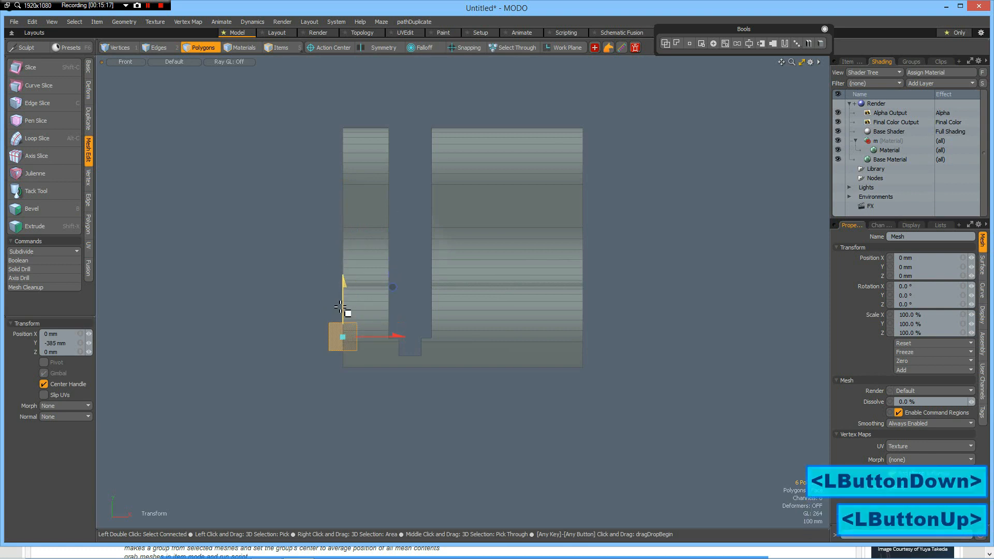
pyautogui.press('space')
pyautogui.hotkey('ctrl', 'space')
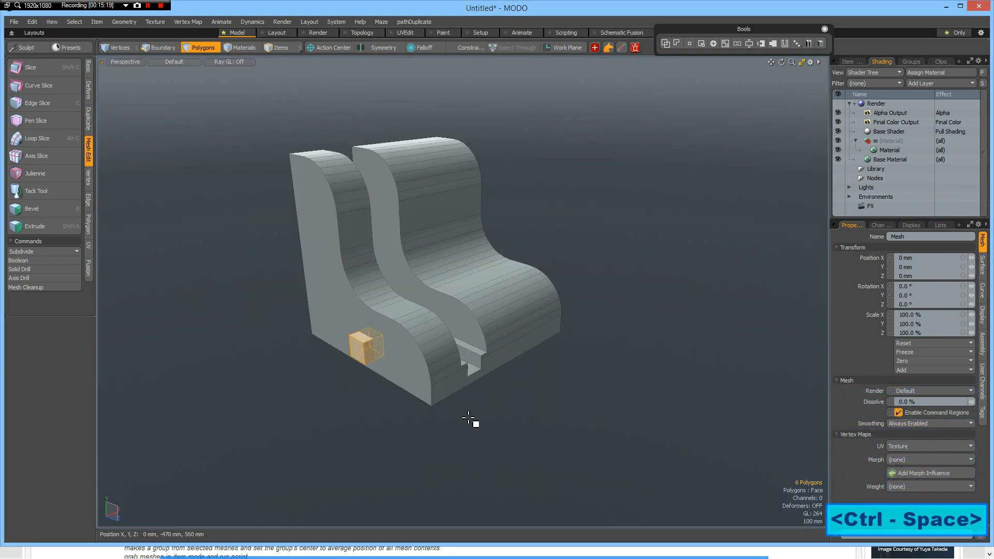
# - Clear the selection and select one cube corner vertex, a curved-edge vertex on the outer side face and one on the groove's far wall
pyautogui.keyDown('alt'); pyautogui.moveTo(417, 411); pyautogui.dragTo(372, 427); pyautogui.keyUp('alt')
pyautogui.press('Escape')
pyautogui.scroll(2, 370, 363)
pyautogui.press('1')
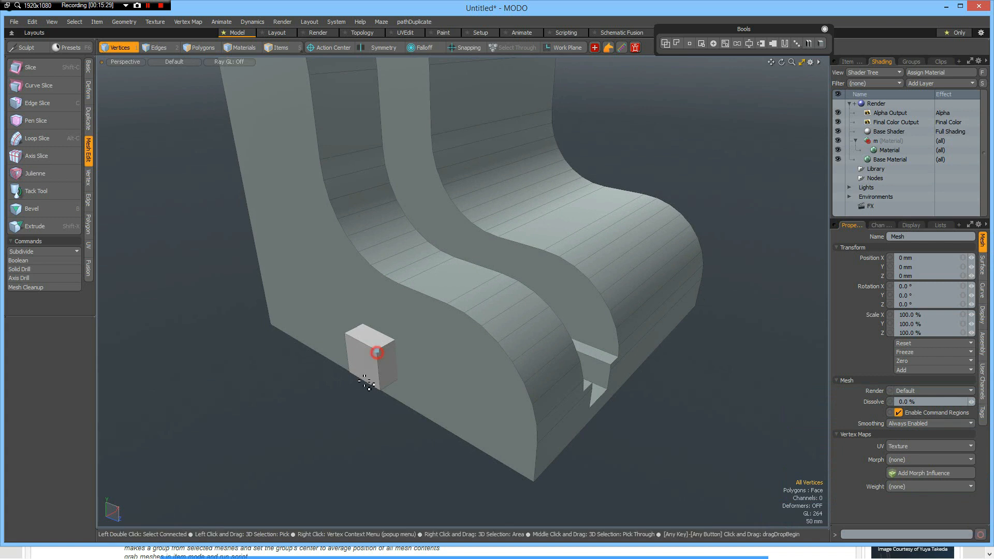
pyautogui.click(376, 352)
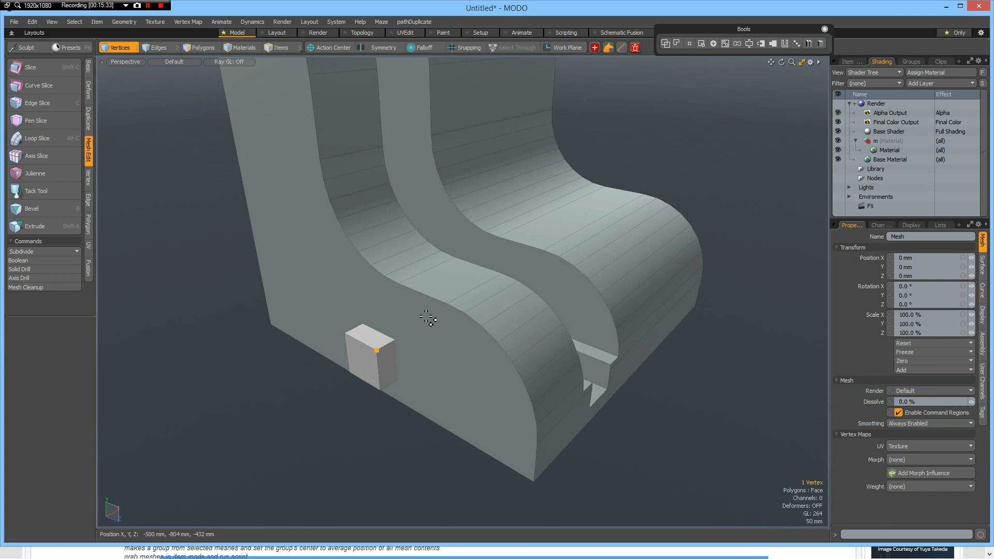
pyautogui.keyDown('shift'); pyautogui.click(384, 276); pyautogui.keyUp('shift')
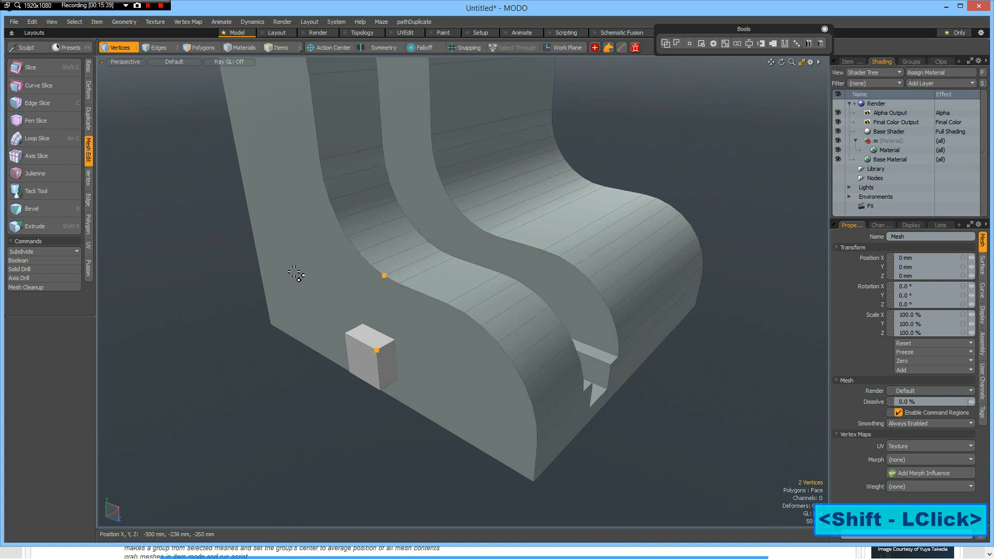
pyautogui.press('shift')
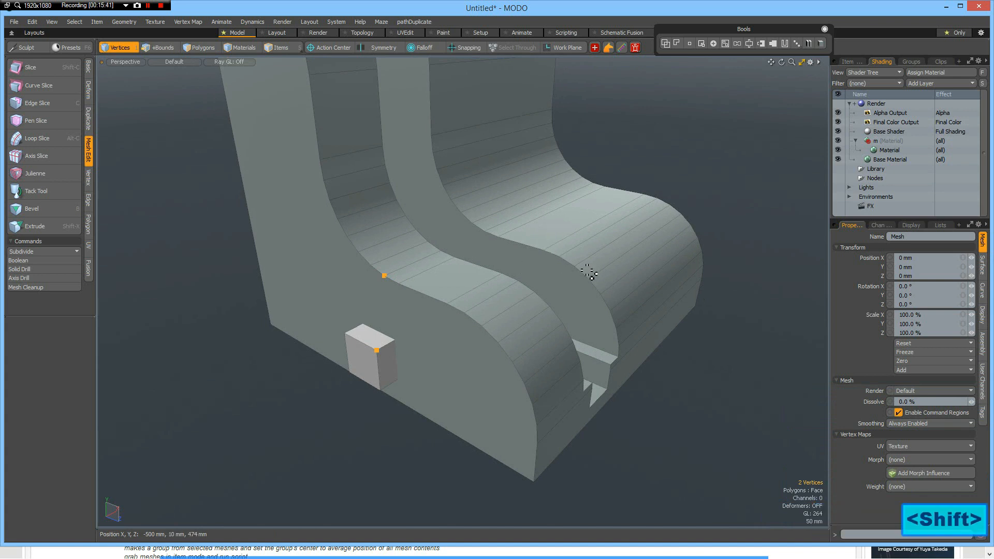
pyautogui.keyDown('shift'); pyautogui.click(523, 290); pyautogui.keyUp('shift')
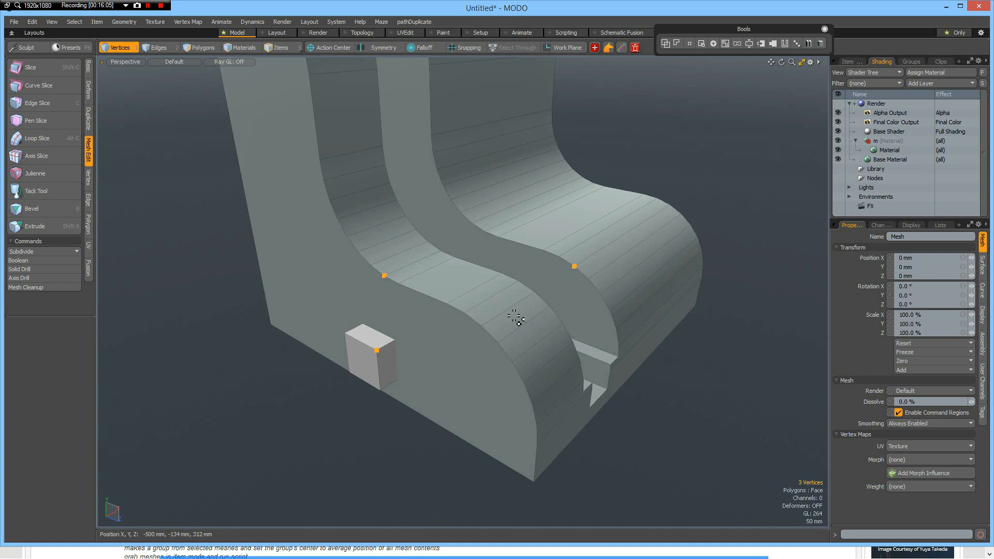
# - Cut the cube and its mirrored copy out of the block along X using the Bools Kit, and undo the cut
pyautogui.keyDown('alt'); pyautogui.moveTo(727, 402); pyautogui.dragTo(781, 97); pyautogui.keyUp('alt')
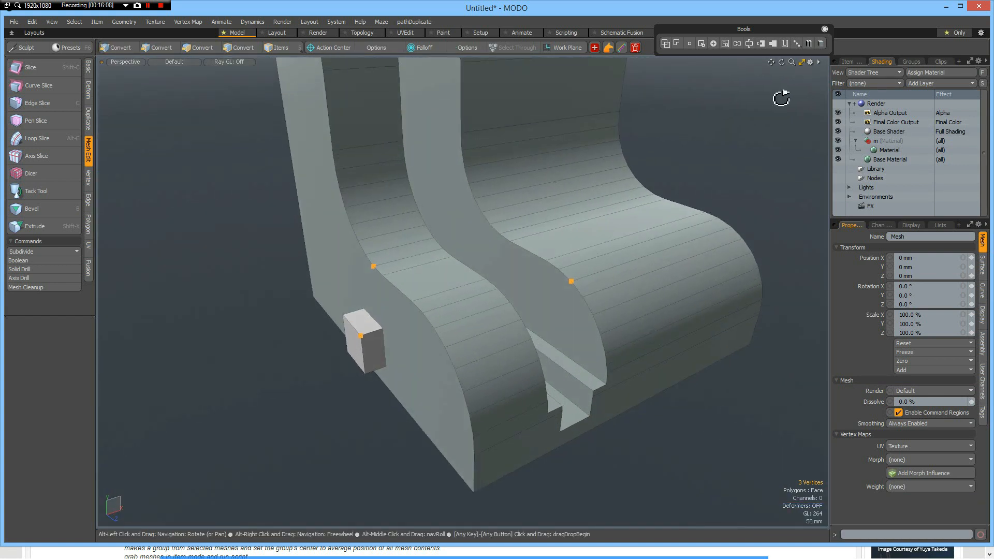
pyautogui.click(736, 43)
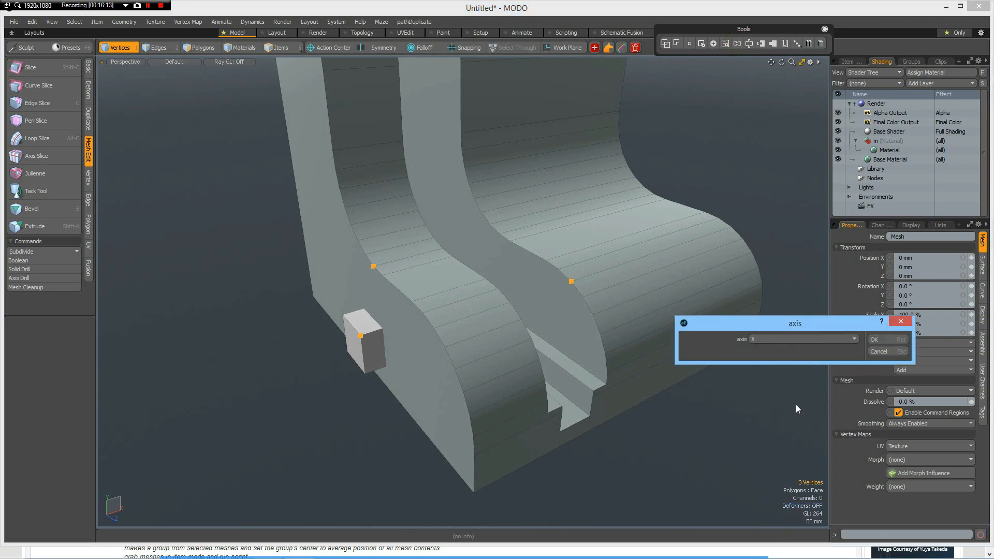
pyautogui.click(883, 339)
pyautogui.keyDown('alt'); pyautogui.moveTo(720, 423); pyautogui.dragTo(705, 448); pyautogui.keyUp('alt')
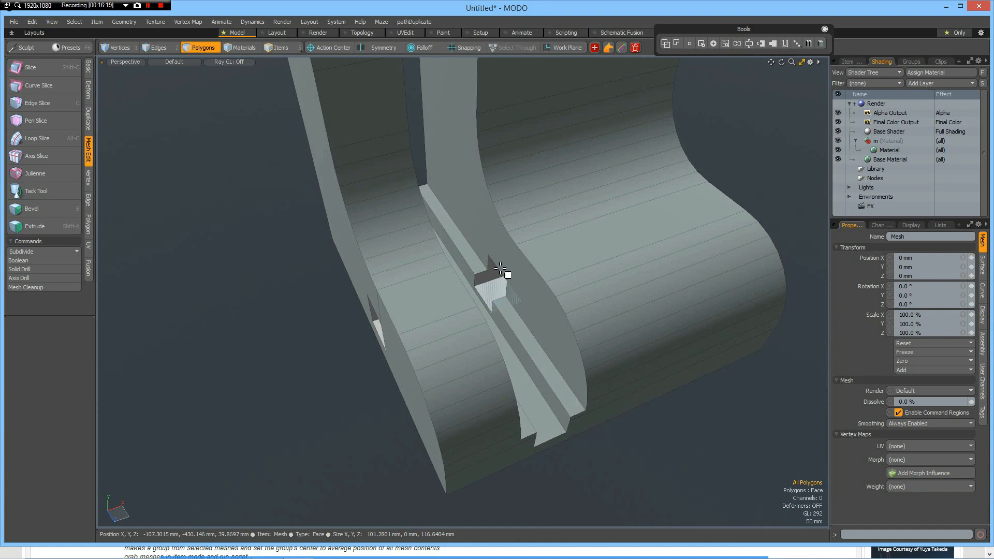
pyautogui.keyDown('alt'); pyautogui.moveTo(444, 337); pyautogui.dragTo(502, 284); pyautogui.keyUp('alt')
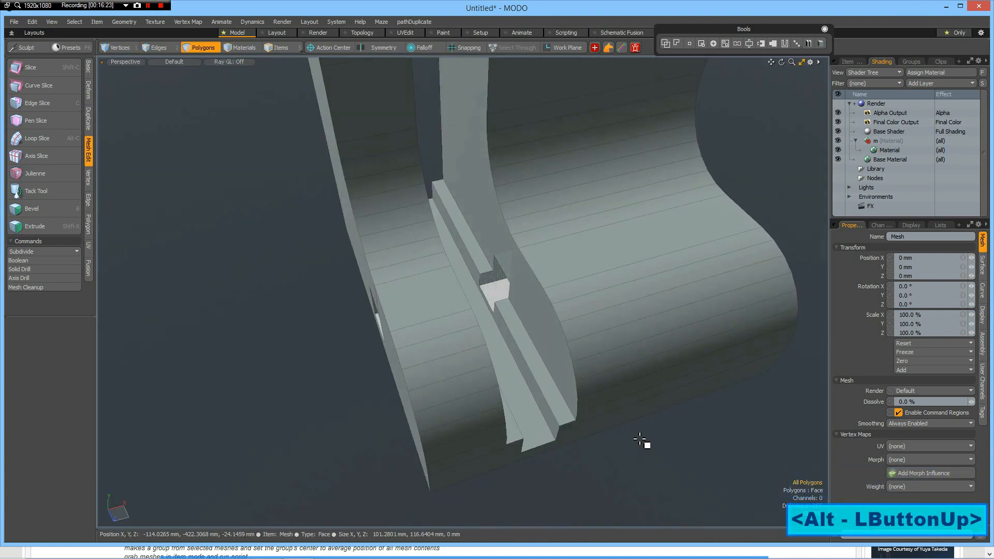
pyautogui.hotkey('ctrl', 'z')
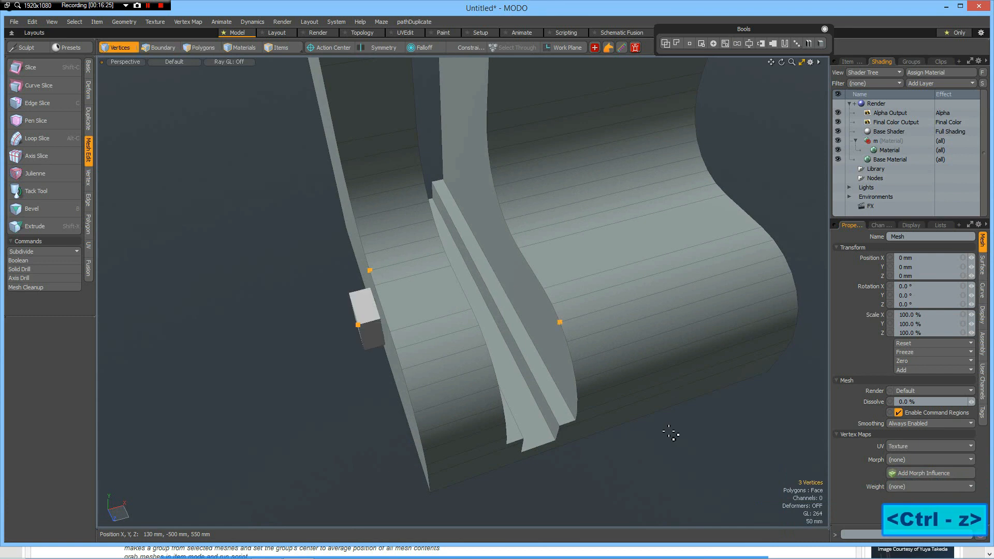
# - Replace the selected vertex on the groove's far wall with a curved-edge vertex on the block's opposite outer side
pyautogui.keyDown('ctrl'); pyautogui.click(569, 330); pyautogui.keyUp('ctrl')
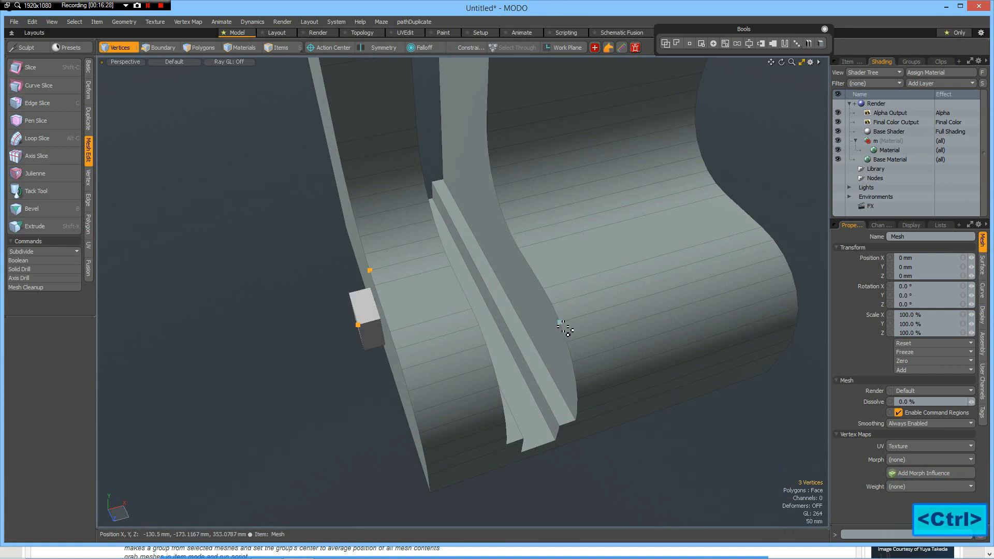
pyautogui.press('shift')
pyautogui.keyDown('shift'); pyautogui.click(725, 195); pyautogui.keyUp('shift')
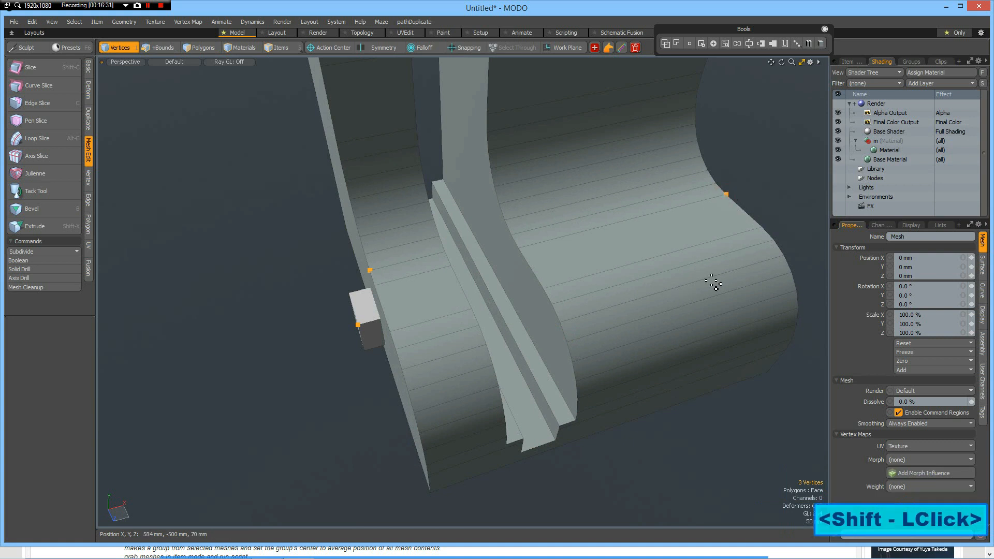
# - Run the Bools Kit mirror union along X, then undo back to the selected cube
pyautogui.click(750, 45)
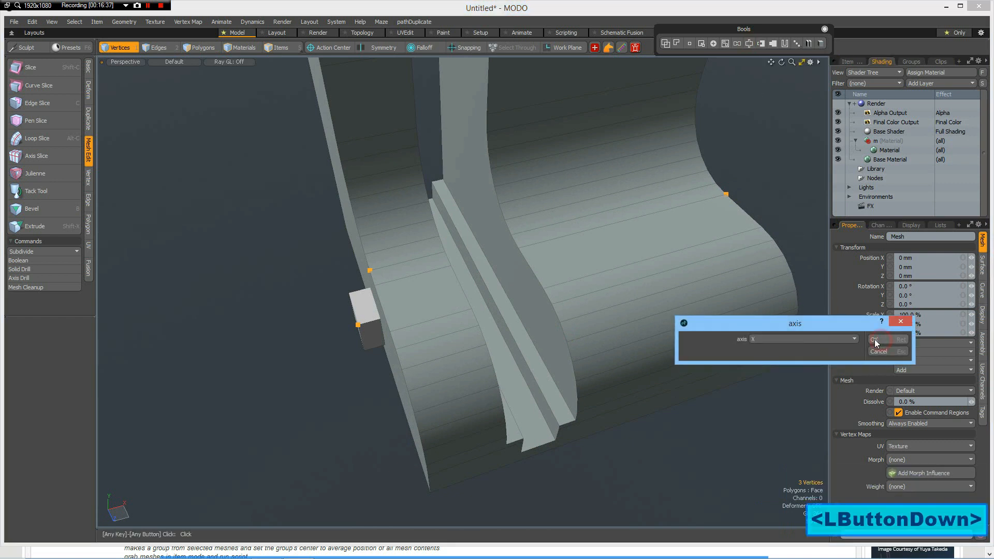
pyautogui.click(883, 342)
pyautogui.keyDown('alt'); pyautogui.moveTo(634, 122); pyautogui.dragTo(673, 238); pyautogui.keyUp('alt')
pyautogui.keyDown('alt'); pyautogui.moveTo(497, 214); pyautogui.dragTo(684, 261); pyautogui.keyUp('alt')
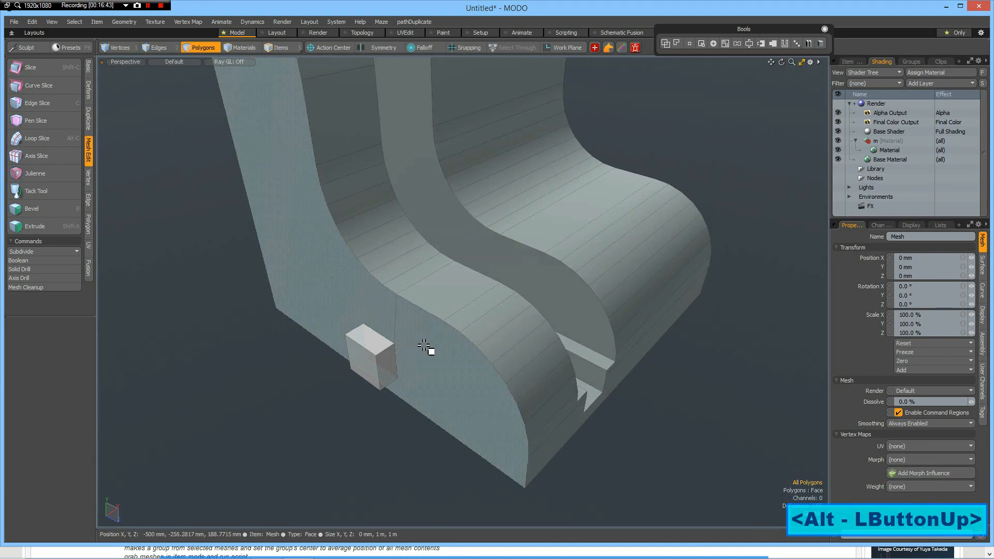
pyautogui.hotkey('ctrl', 'z')
pyautogui.hotkey('ctrl', 'z')
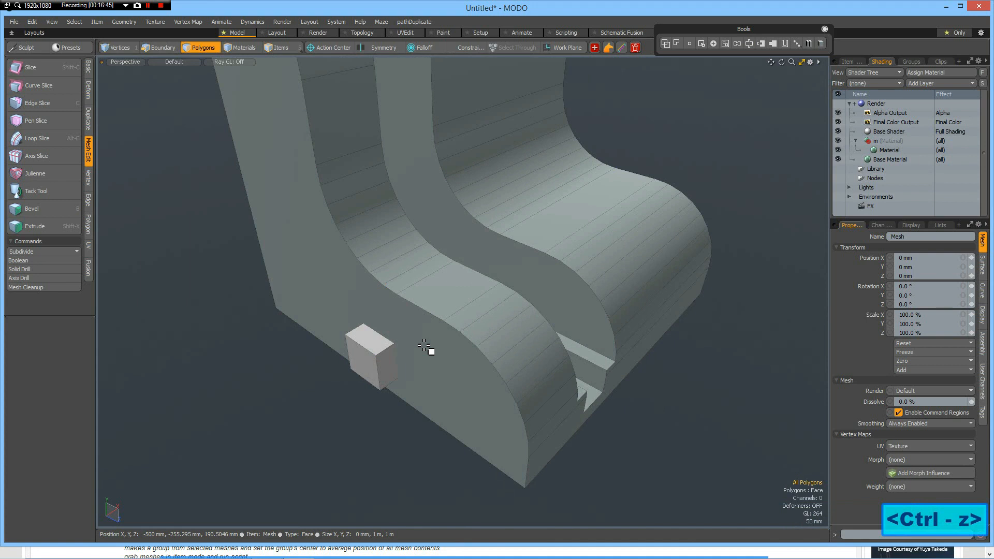
pyautogui.hotkey('ctrl', 'z')
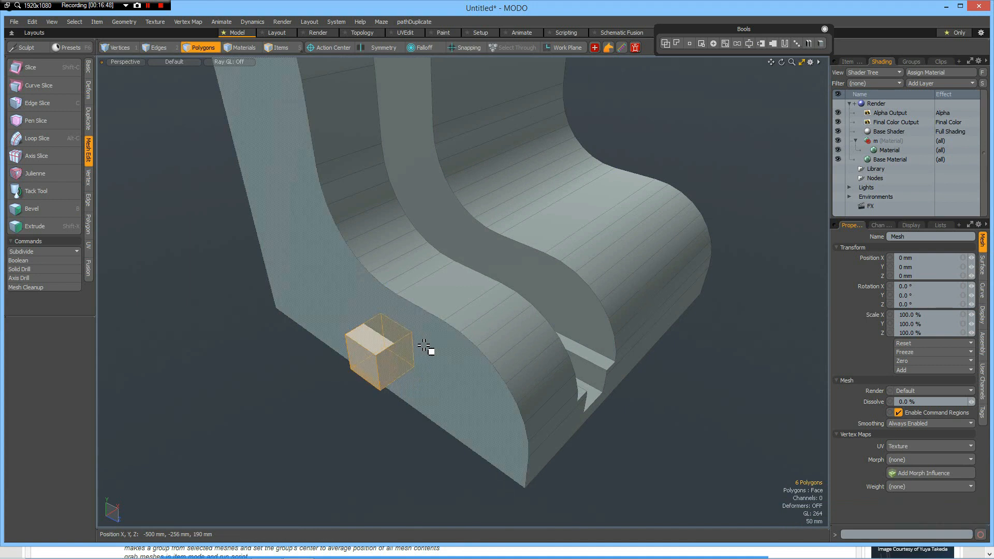
# - Move the cube in the left view toward the block's rounded lower end and scale it up uniformly
pyautogui.press('3')
pyautogui.press('3')
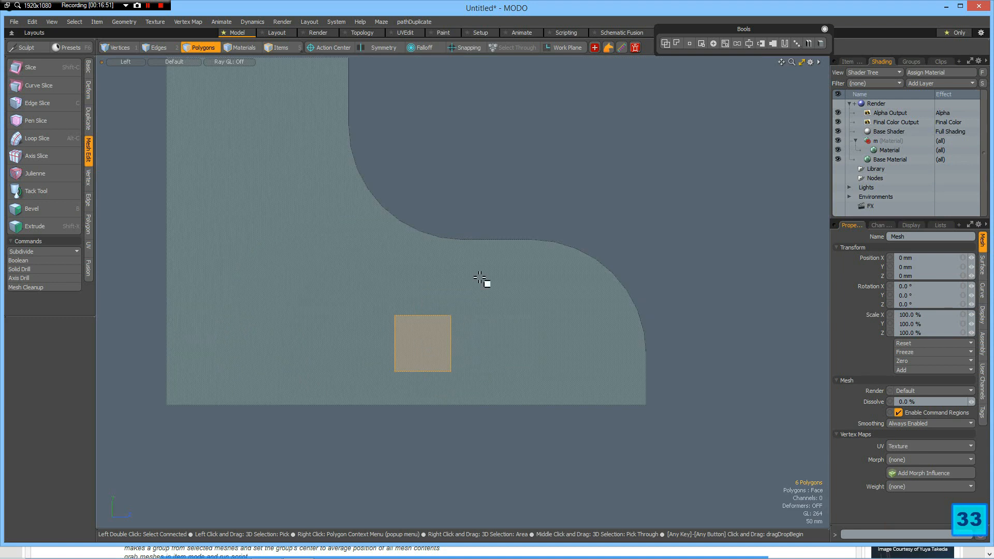
pyautogui.keyDown('alt'); pyautogui.moveTo(473, 331); pyautogui.dragTo(480, 320); pyautogui.keyUp('alt')
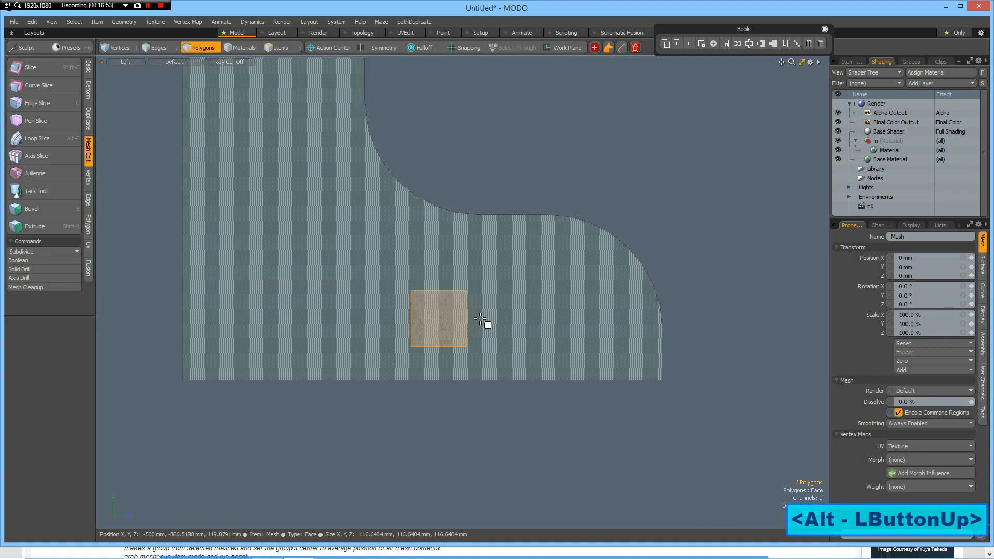
pyautogui.press('w')
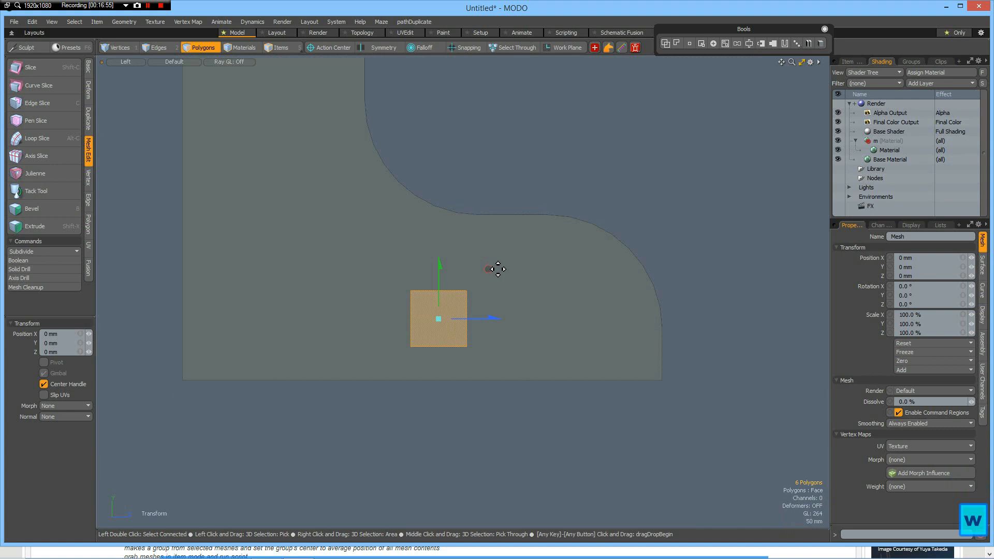
pyautogui.moveTo(491, 266); pyautogui.dragTo(591, 255)
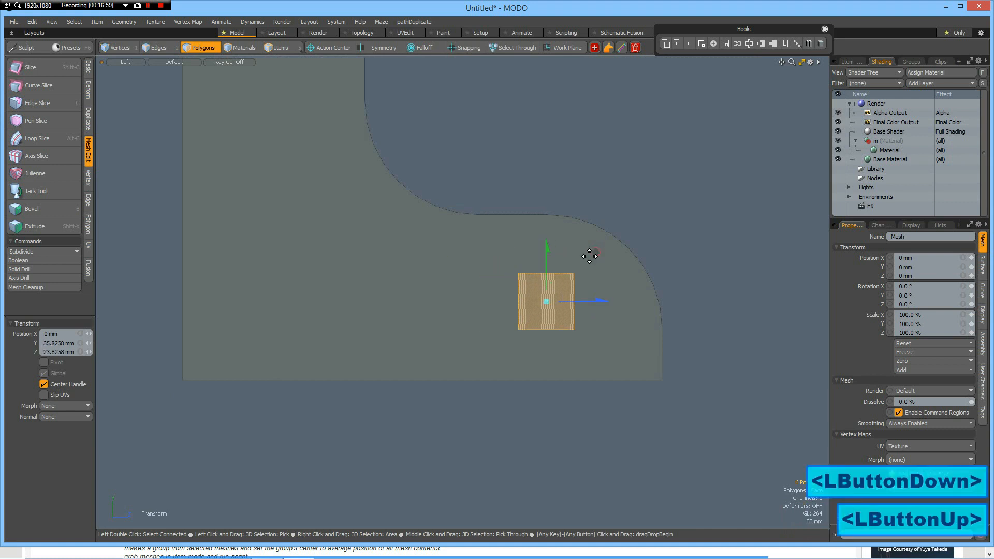
pyautogui.press('r')
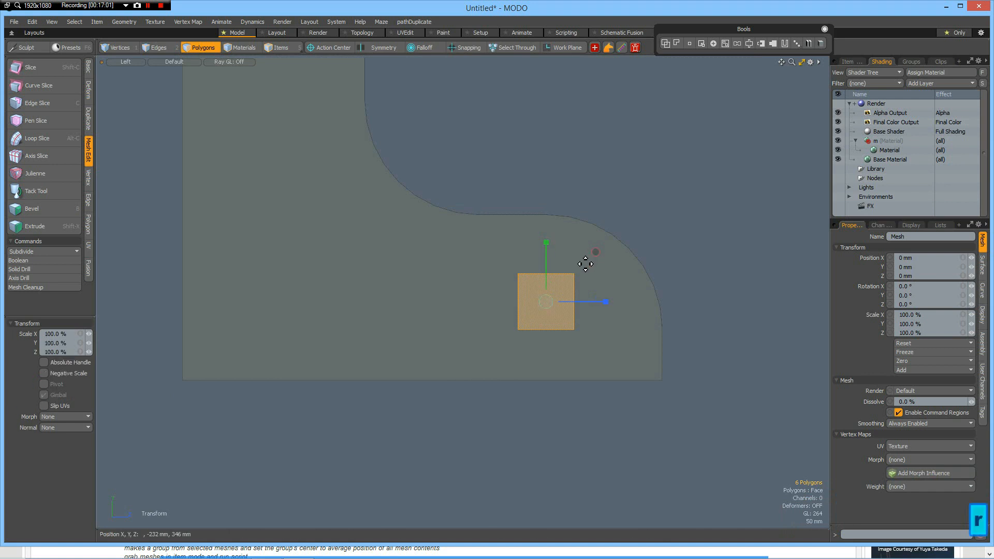
pyautogui.moveTo(551, 298); pyautogui.dragTo(591, 284)
pyautogui.press('space')
# - Select the cube's four corner edges running along X and round them with an edge bevel
pyautogui.press('2')
pyautogui.moveTo(491, 245); pyautogui.dragTo(517, 268, button='middle')
pyautogui.keyDown('shift'); pyautogui.moveTo(581, 245); pyautogui.dragTo(606, 272, button='middle'); pyautogui.keyUp('shift')
pyautogui.keyDown('shift'); pyautogui.moveTo(582, 341); pyautogui.dragTo(600, 359, button='middle'); pyautogui.keyUp('shift')
pyautogui.keyDown('shift'); pyautogui.moveTo(493, 342); pyautogui.dragTo(523, 364, button='middle'); pyautogui.keyUp('shift')
pyautogui.press('b')
pyautogui.moveTo(544, 321)
pyautogui.mouseDown()
pyautogui.moveTo(560, 311)
pyautogui.moveTo(543, 317)
pyautogui.mouseUp()
pyautogui.press('space')
# - Stretch the rounded cube into a long horizontal bar by moving one end's faces along Z toward the block's back
pyautogui.press('3')
pyautogui.doubleClick(544, 317)
pyautogui.moveTo(476, 247); pyautogui.dragTo(536, 358, button='middle')
pyautogui.press('w')
pyautogui.keyDown('ctrl'); pyautogui.moveTo(562, 297); pyautogui.dragTo(292, 298); pyautogui.keyUp('ctrl')
pyautogui.press('space')
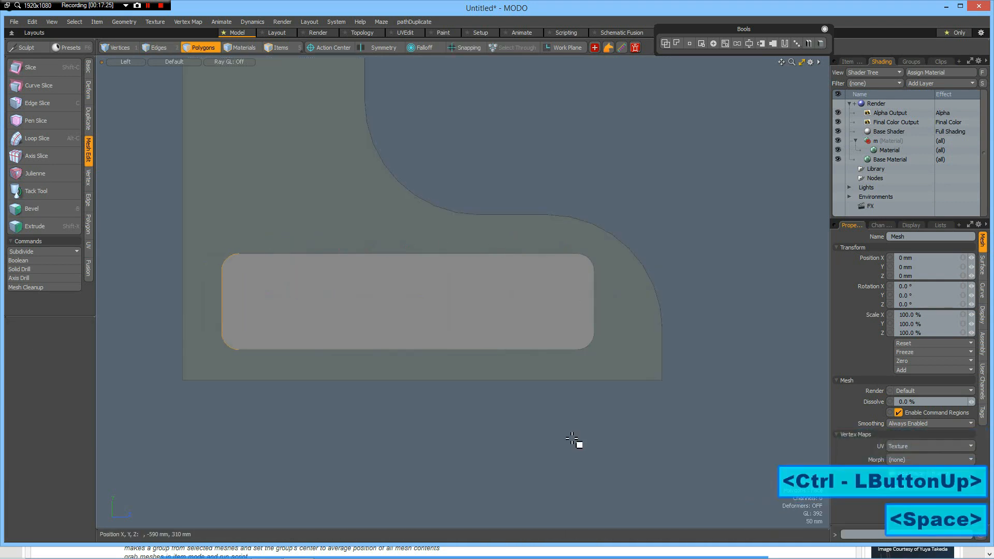
# - Duplicate the rounded bar, rotate the copy upright and position it over the block's vertical part
pyautogui.scroll(-2, 477, 371)
pyautogui.doubleClick(477, 371)
pyautogui.hotkey('ctrl', 'c')
pyautogui.hotkey('ctrl', 'v')
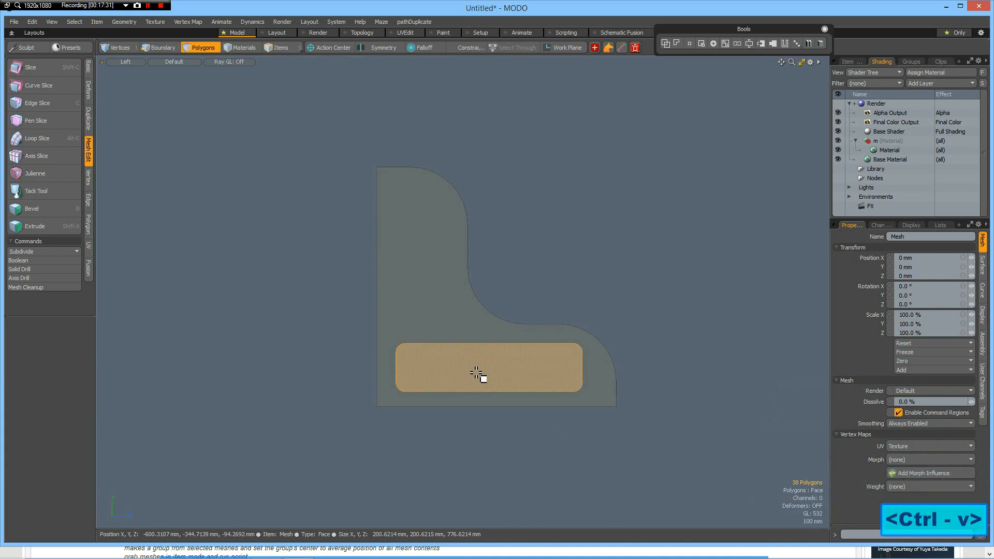
pyautogui.press('e')
pyautogui.keyDown('ctrl'); pyautogui.moveTo(516, 310); pyautogui.dragTo(471, 189); pyautogui.keyUp('ctrl')
pyautogui.press('w')
pyautogui.press('space')
# - Shorten the upright bar by lowering its upper end faces, clear the selection and return to the perspective view
pyautogui.middleClick(482, 171)
pyautogui.press('w')
pyautogui.moveTo(423, 98); pyautogui.dragTo(422, 156)
pyautogui.press('space')
pyautogui.click(559, 175)
pyautogui.hotkey('ctrl', 'space')
pyautogui.click(650, 169)
pyautogui.keyDown('alt'); pyautogui.moveTo(650, 174); pyautogui.dragTo(617, 236); pyautogui.keyUp('alt')
pyautogui.keyDown('alt'); pyautogui.keyDown('shift'); pyautogui.moveTo(615, 236); pyautogui.dragTo(615, 242); pyautogui.keyUp('shift'); pyautogui.keyUp('alt')
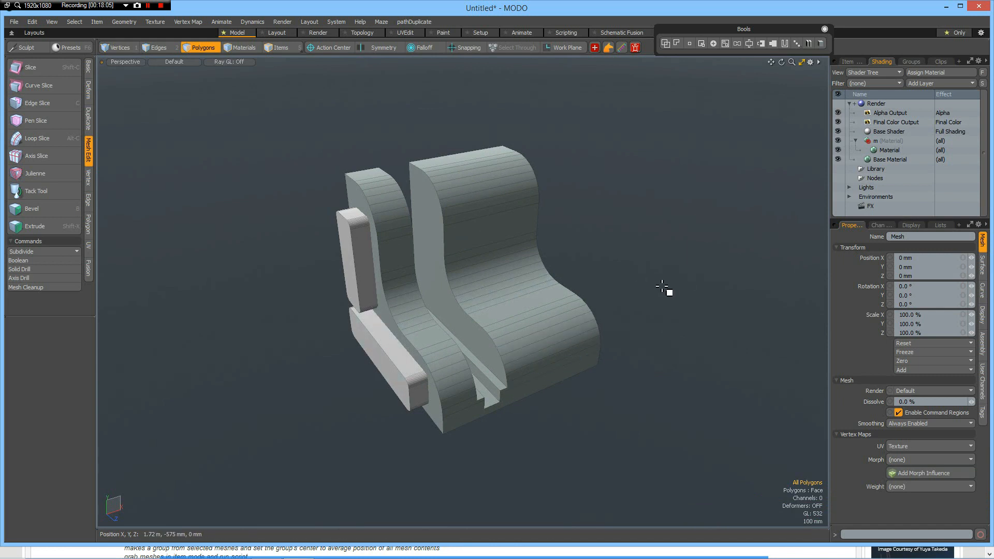
pyautogui.press('alt')
pyautogui.keyDown('alt'); pyautogui.moveTo(650, 251); pyautogui.dragTo(666, 237); pyautogui.keyUp('alt')
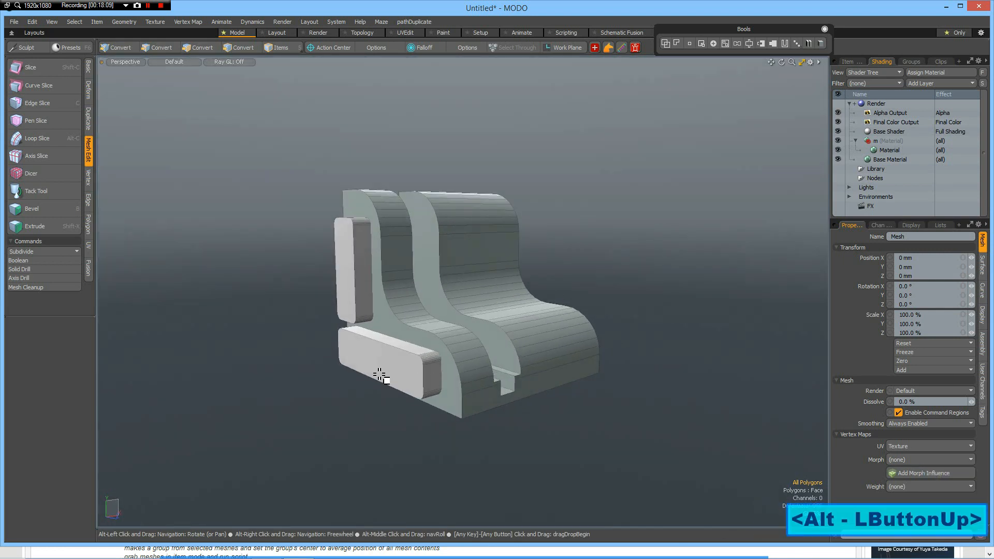
# - Try to cut both bars through the block from their outer faces with the Bools Kit, and undo the cut
pyautogui.click(331, 329)
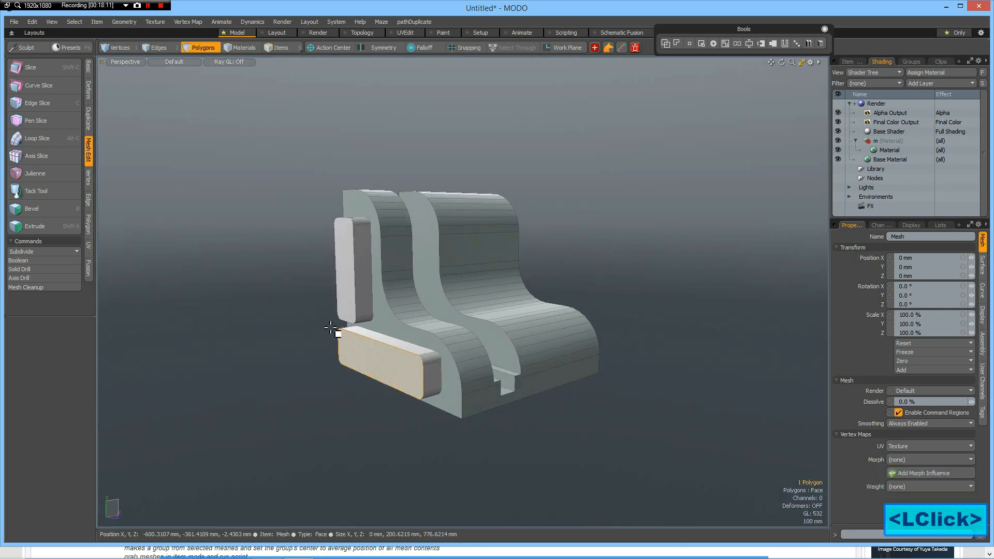
pyautogui.keyDown('shift'); pyautogui.click(350, 271); pyautogui.keyUp('shift')
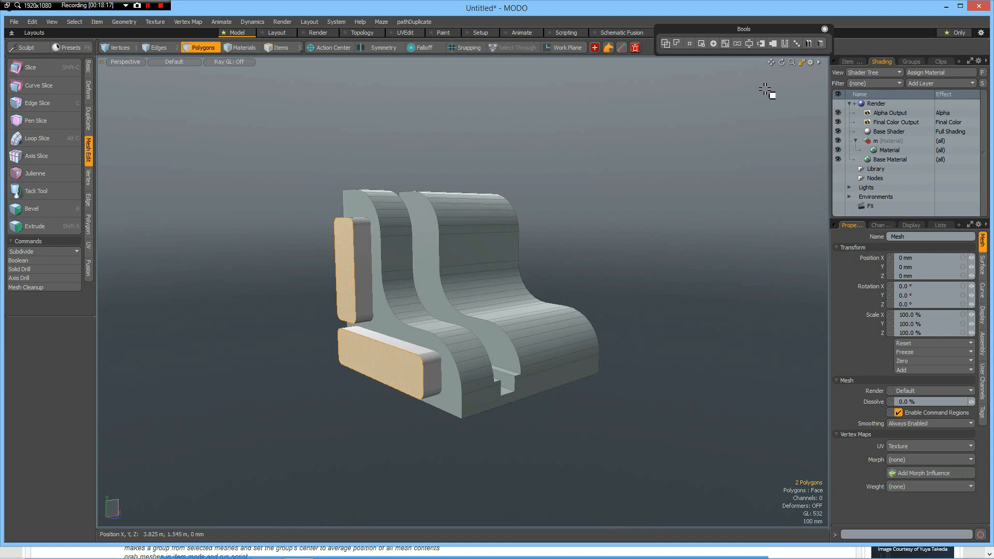
pyautogui.click(713, 43)
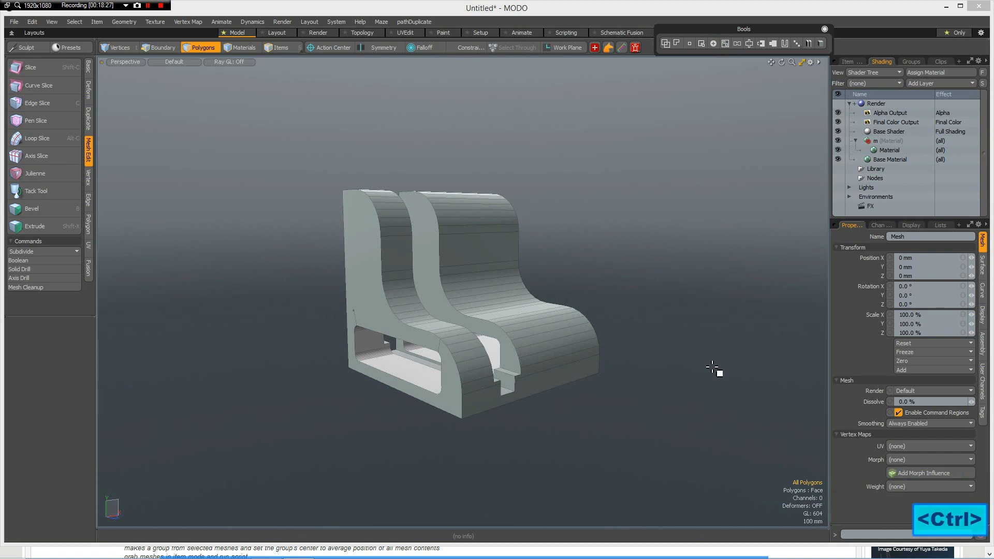
pyautogui.hotkey('ctrl', 'z')
# - Hide the block, delete all bar polygons except the two flat outer faces, and unhide the block
pyautogui.press('Escape')
pyautogui.doubleClick(476, 366)
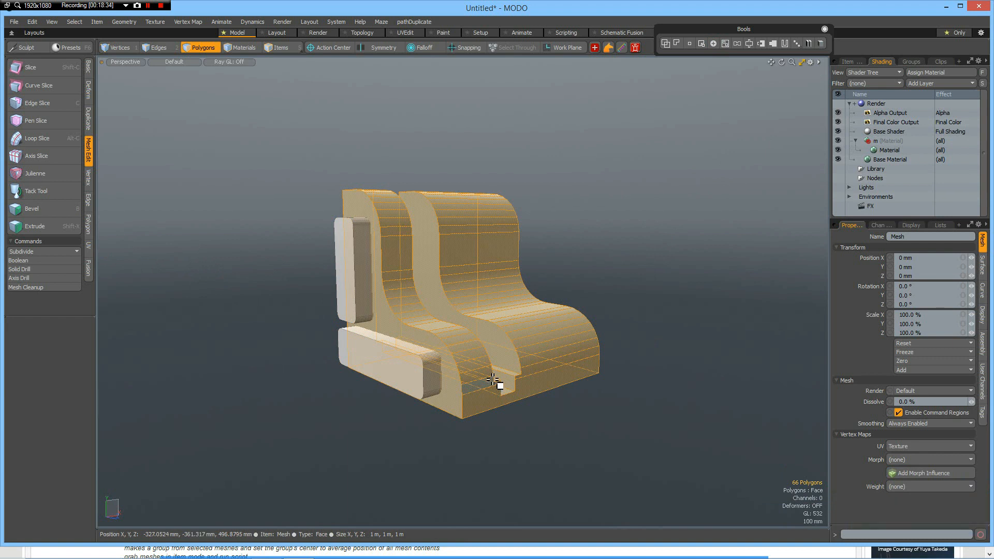
pyautogui.press('h')
pyautogui.keyDown('alt'); pyautogui.moveTo(484, 376); pyautogui.dragTo(372, 356); pyautogui.keyUp('alt')
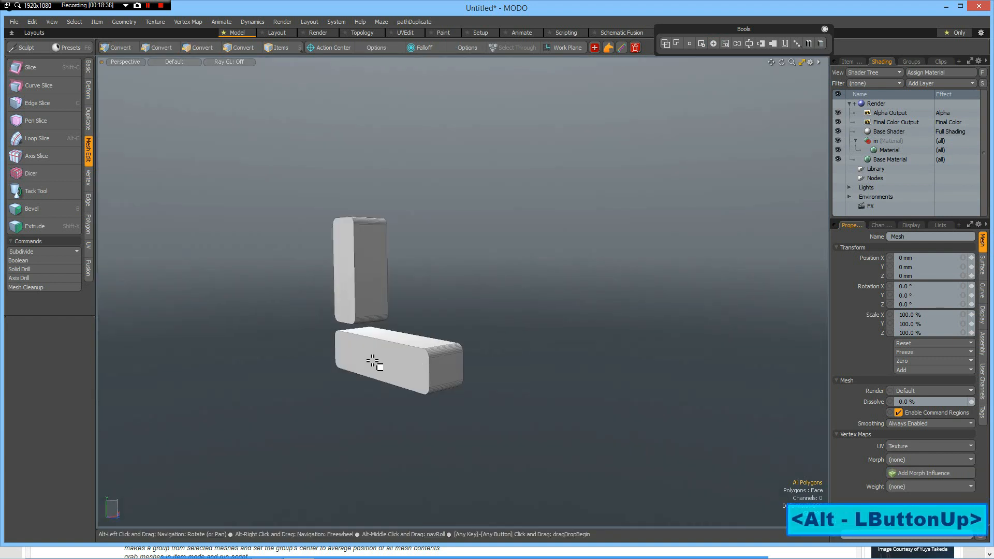
pyautogui.click(378, 351)
pyautogui.keyDown('shift'); pyautogui.click(342, 274); pyautogui.keyUp('shift')
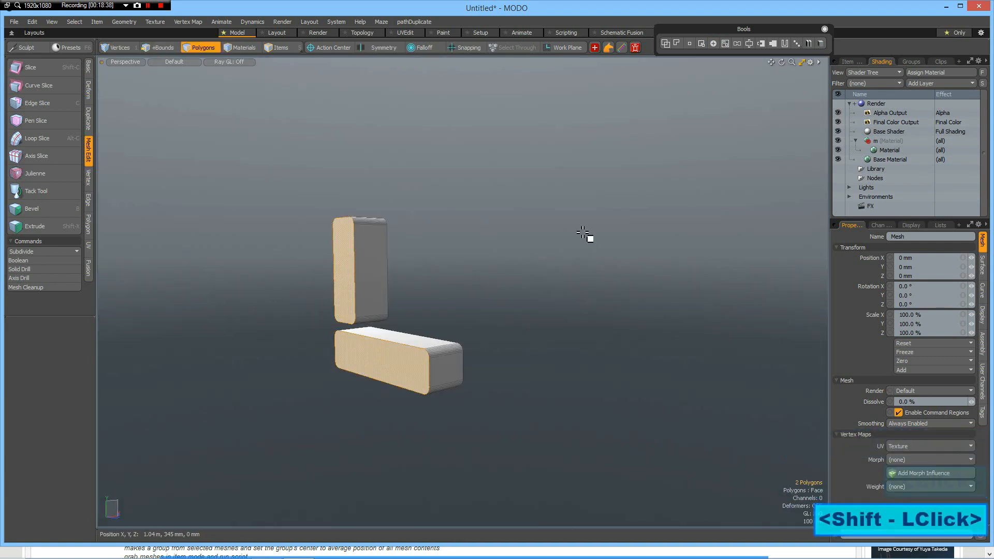
pyautogui.press('ctrl+alt+udiaeresis')
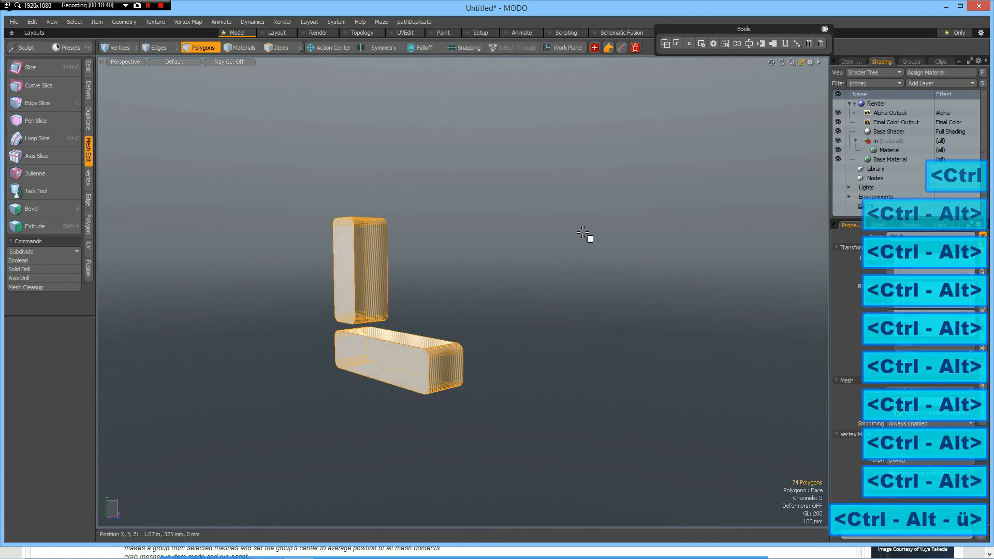
pyautogui.press('Delete')
pyautogui.press('u')
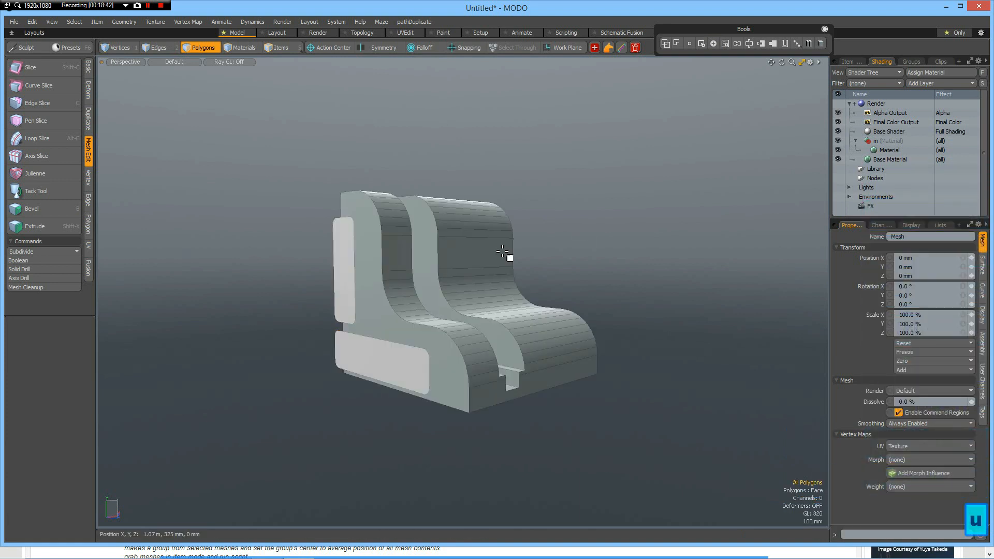
# - Select both flat rounded-rectangle faces and cut their profiles through the block along X with the Bools Kit
pyautogui.click(347, 282)
pyautogui.keyDown('shift'); pyautogui.click(389, 362); pyautogui.keyUp('shift')
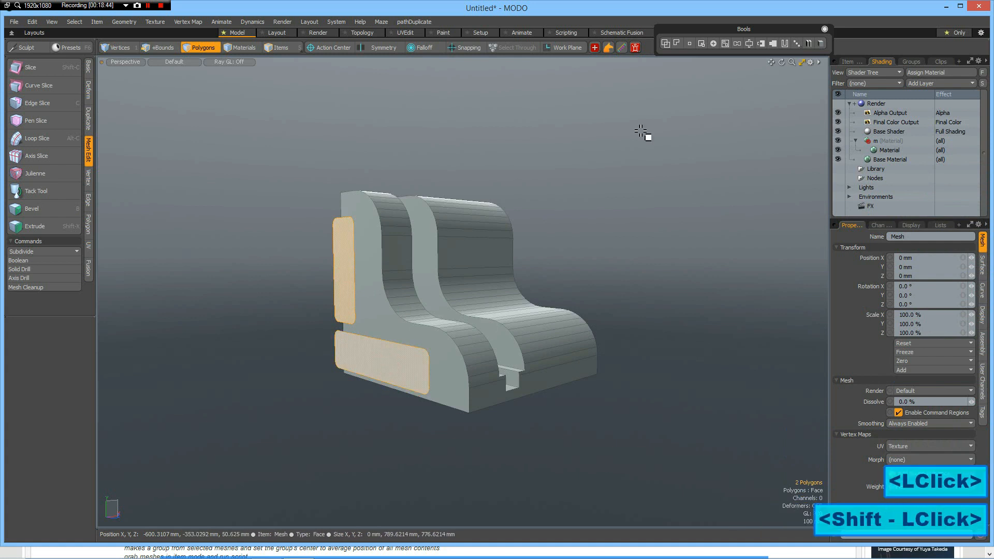
pyautogui.click(713, 44)
pyautogui.keyDown('alt'); pyautogui.moveTo(630, 313); pyautogui.dragTo(491, 275); pyautogui.keyUp('alt')
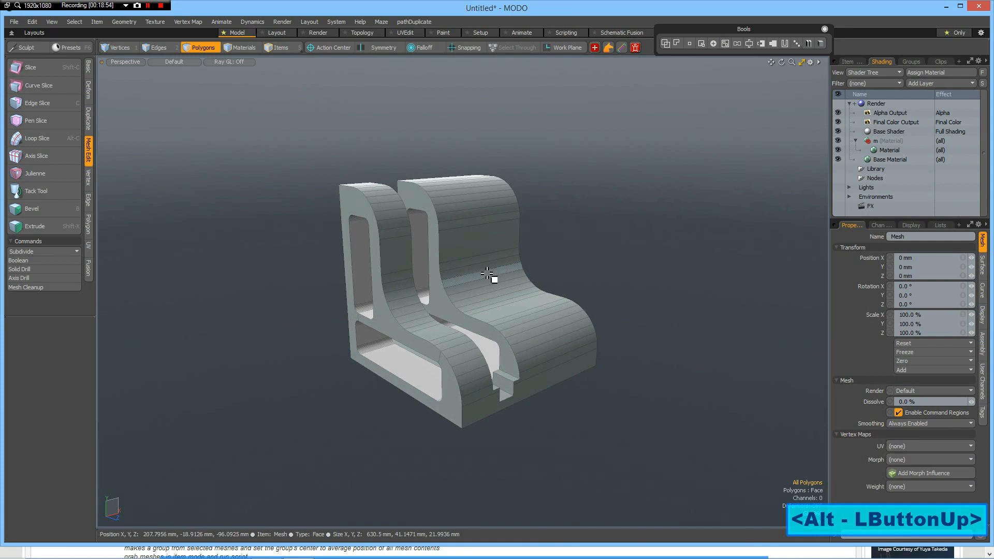
pyautogui.scroll(3, 488, 274)
pyautogui.scroll(-2, 489, 275)
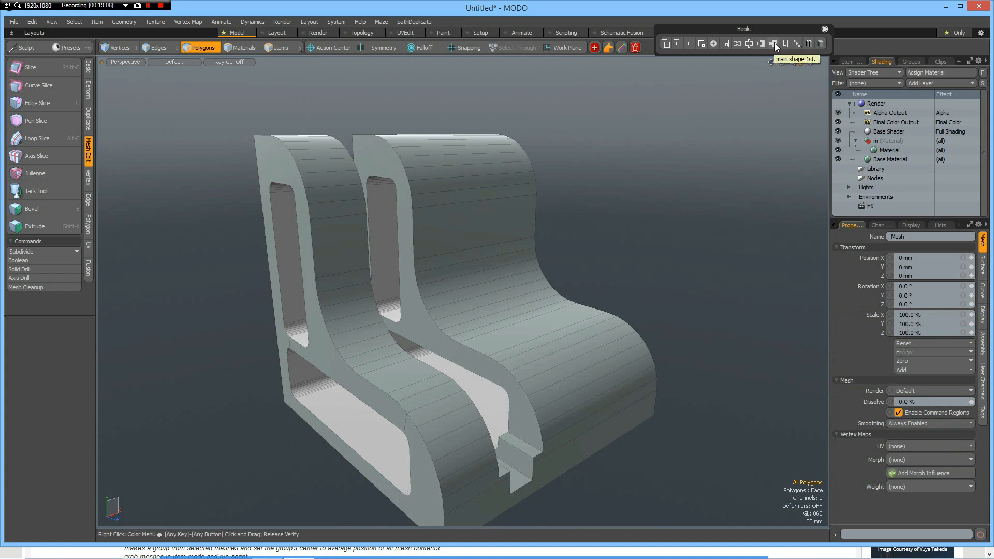
pyautogui.keyDown('alt'); pyautogui.keyDown('shift'); pyautogui.moveTo(513, 324); pyautogui.dragTo(728, 140); pyautogui.keyUp('shift'); pyautogui.keyUp('alt')
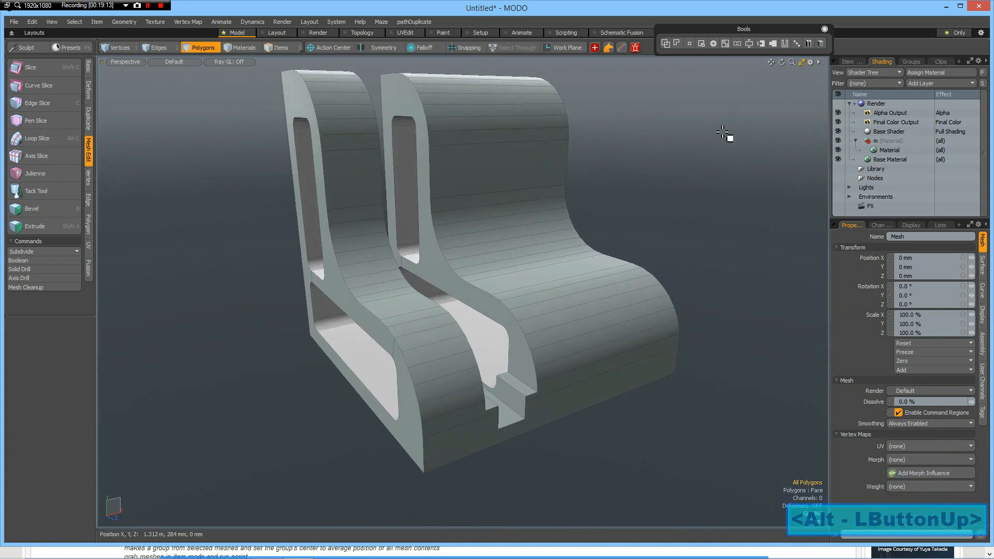
pyautogui.keyDown('alt'); pyautogui.moveTo(712, 229); pyautogui.dragTo(616, 225); pyautogui.keyUp('alt')
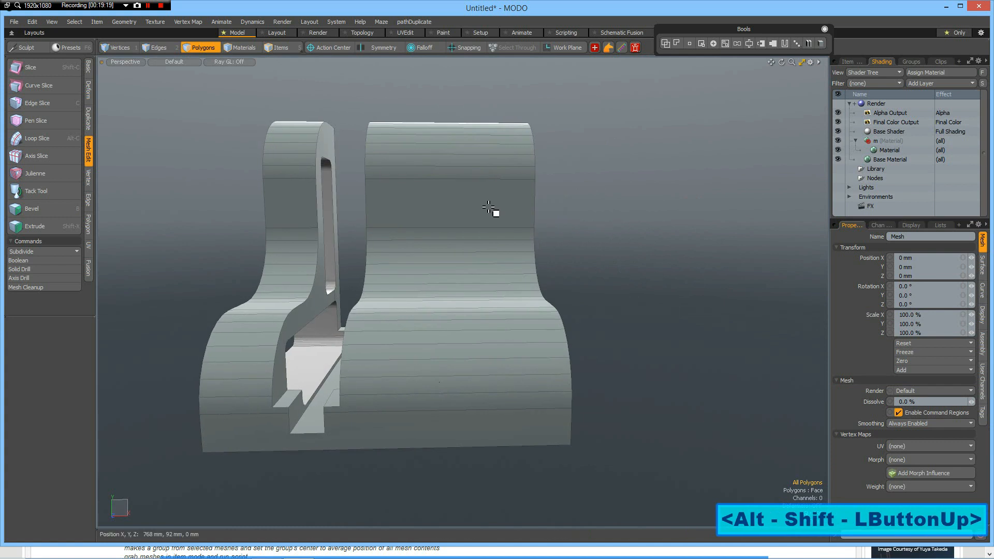
pyautogui.click(89, 64)
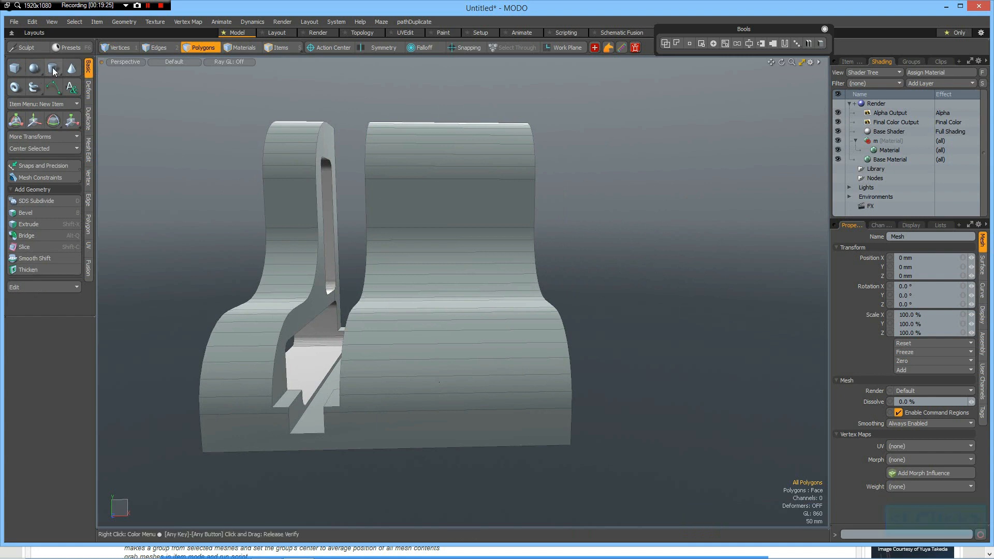
pyautogui.click(53, 69)
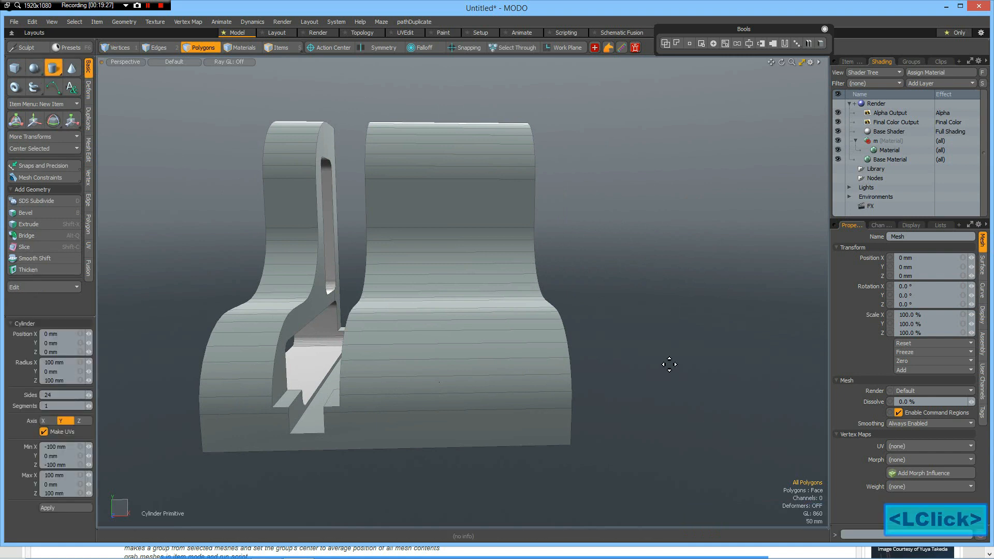
pyautogui.click(691, 180)
pyautogui.keyDown('ctrl'); pyautogui.moveTo(696, 219); pyautogui.dragTo(724, 180); pyautogui.keyUp('ctrl')
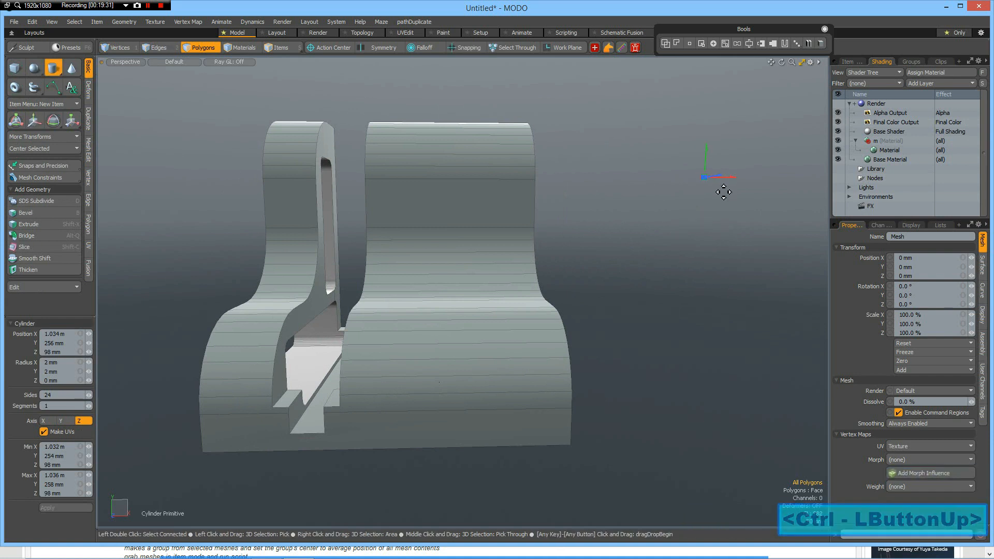
pyautogui.hotkey('ctrl', 'z')
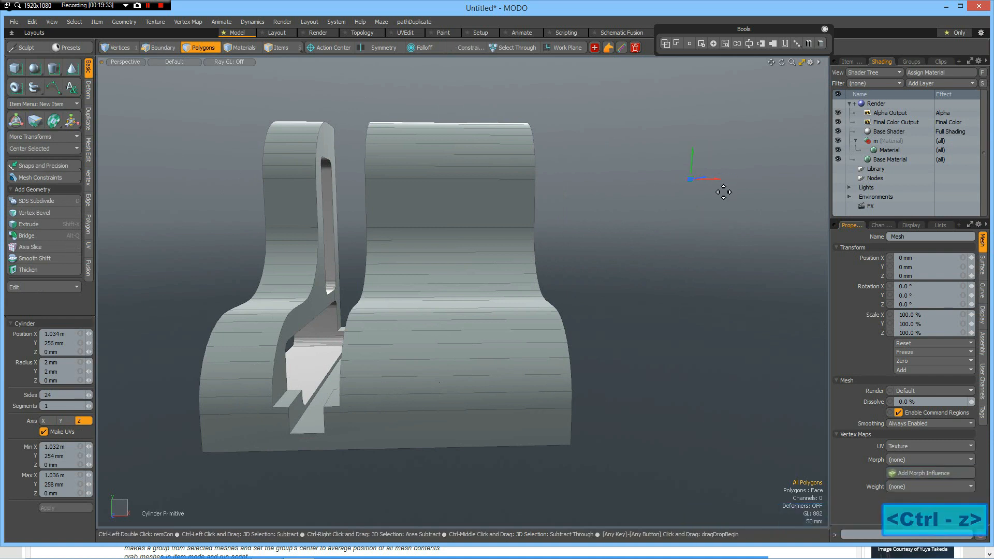
pyautogui.hotkey('ctrl', 'z')
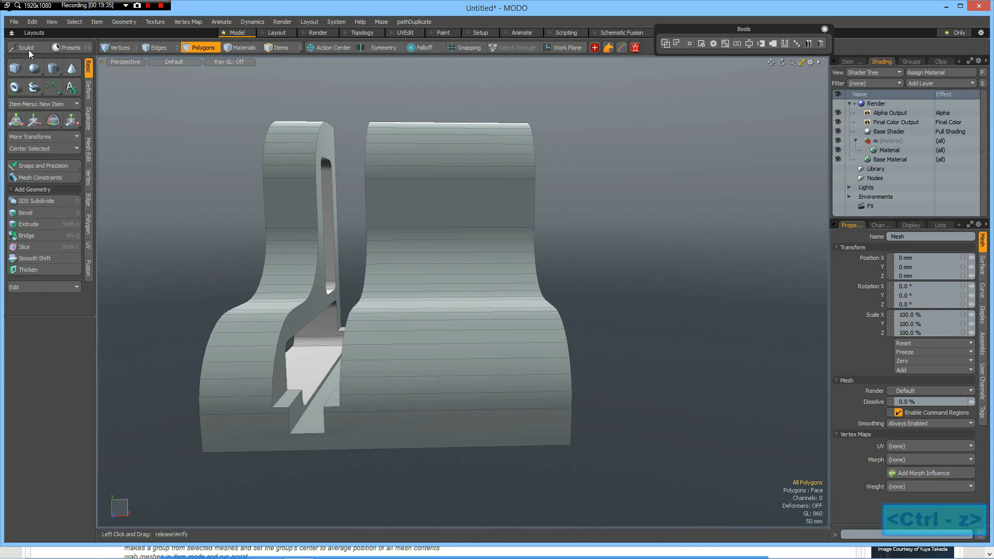
# - Create a flat 24-sided cylinder disc facing Z with a radius of about 57 mm beside the block
pyautogui.click(53, 68)
pyautogui.click(640, 202)
pyautogui.keyDown('ctrl'); pyautogui.moveTo(654, 255); pyautogui.dragTo(637, 222); pyautogui.keyUp('ctrl')
pyautogui.keyDown('ctrl'); pyautogui.moveTo(737, 265); pyautogui.dragTo(737, 265); pyautogui.keyUp('ctrl')
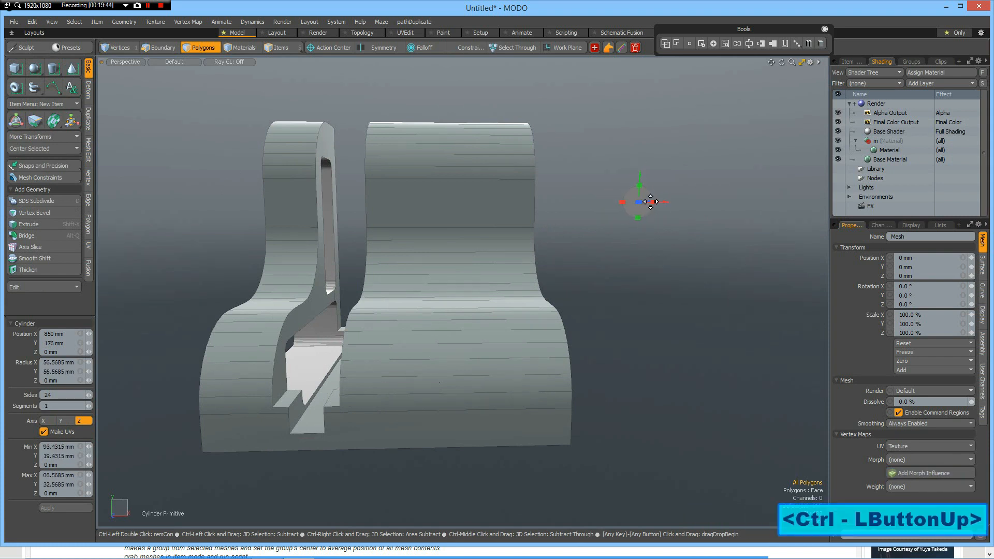
pyautogui.scroll(6, 644, 205)
pyautogui.press('space')
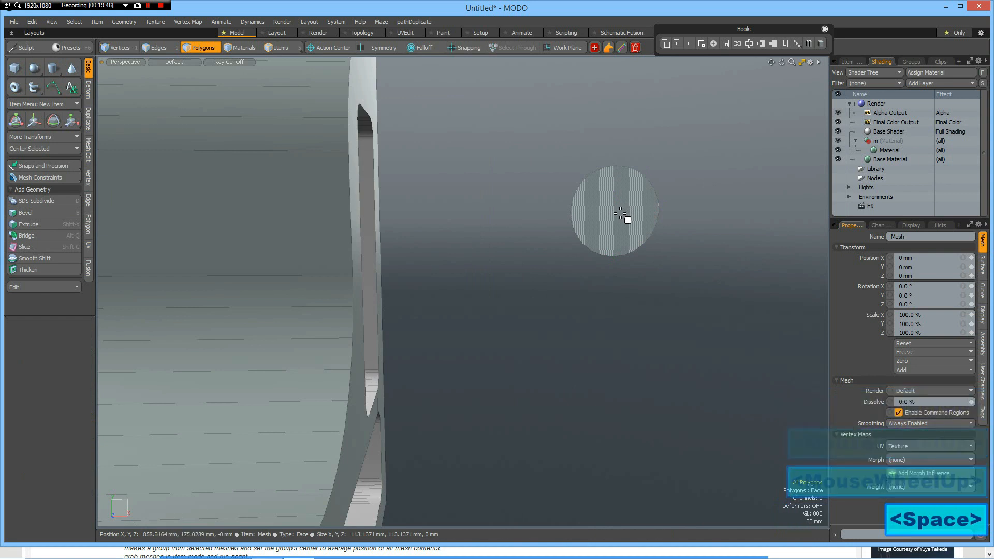
# - Inset the disc's face by 16 mm with Polygon Bevel and delete the inner polygon to leave a ring
pyautogui.click(621, 213)
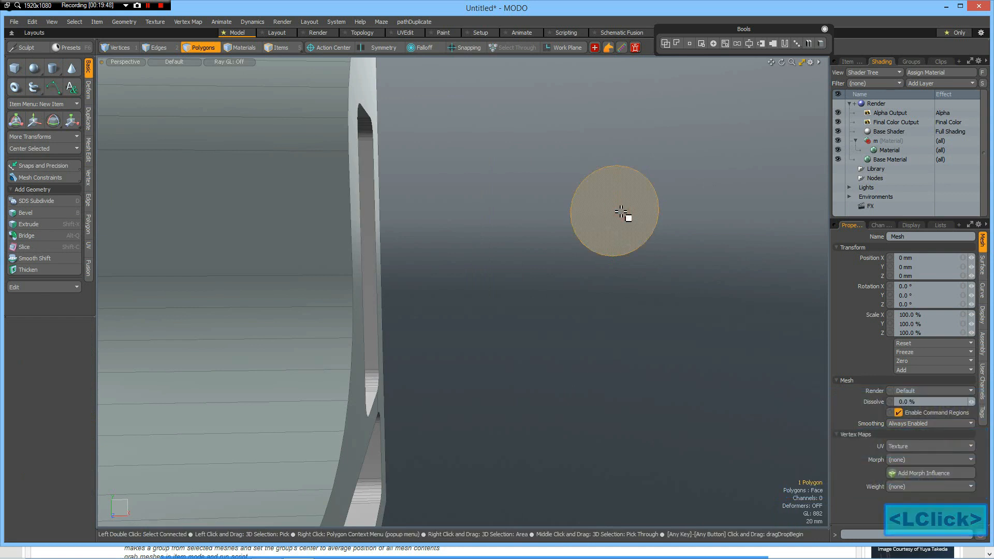
pyautogui.press('b')
pyautogui.click(663, 211)
pyautogui.moveTo(664, 211); pyautogui.dragTo(663, 215)
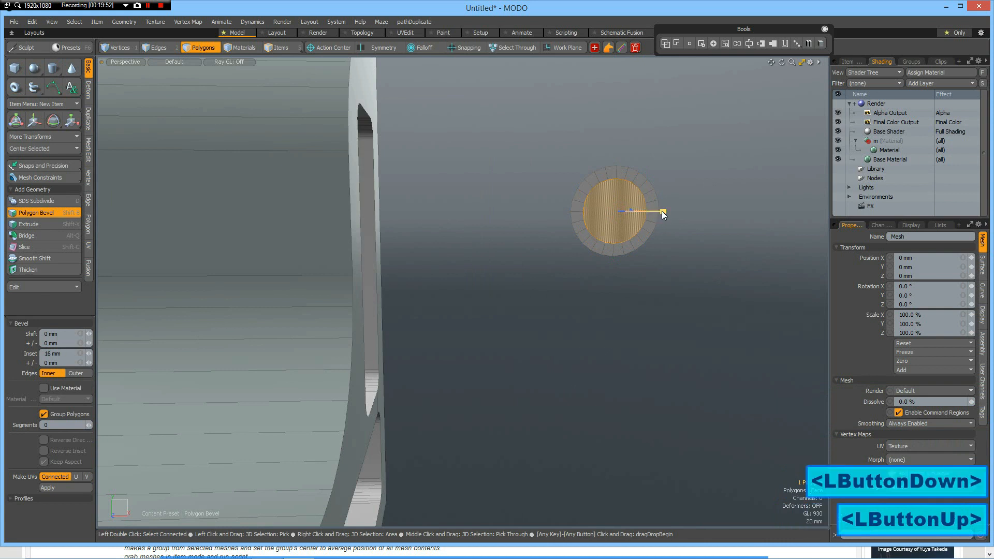
pyautogui.press('Delete')
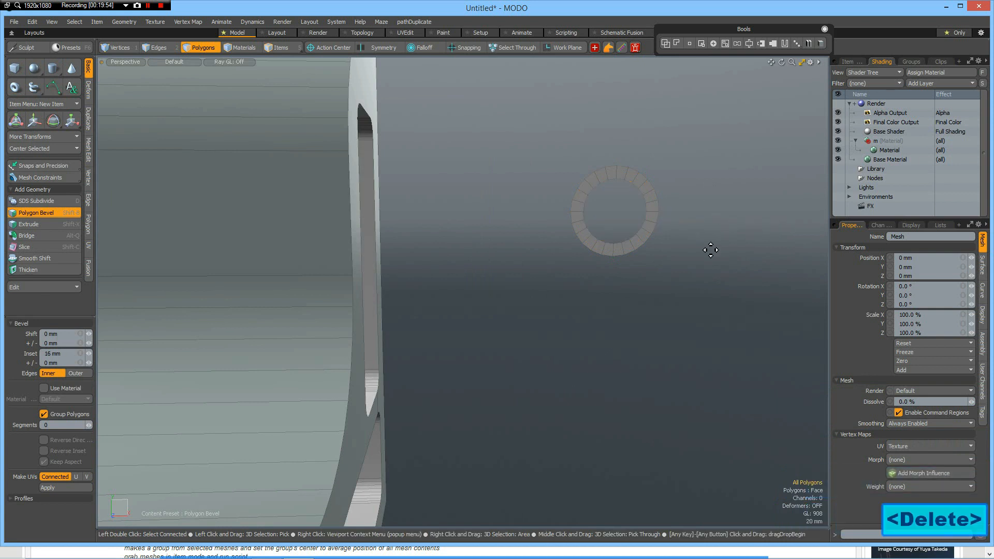
# - Select every other outer edge around the ring by picking two alternate edges and extending the selection pattern
pyautogui.press('2')
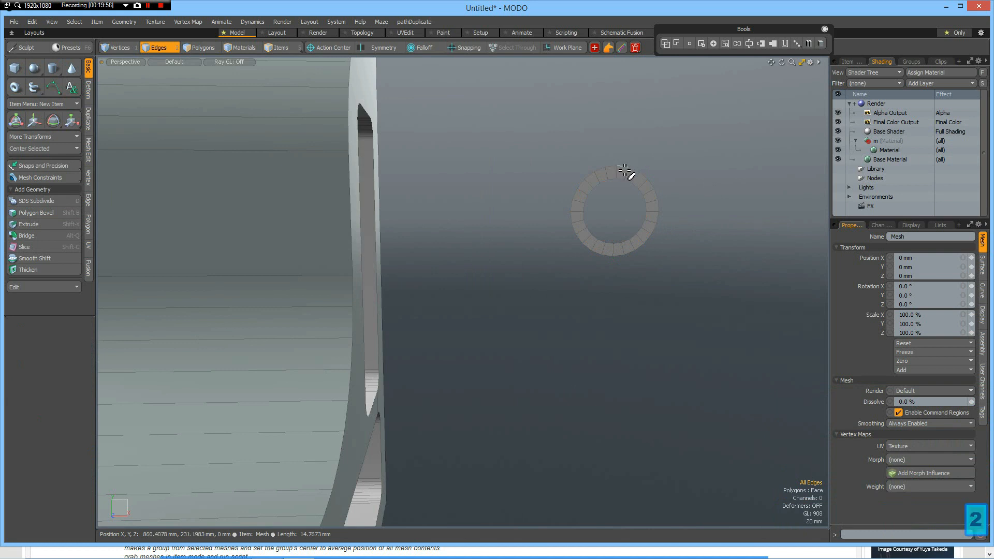
pyautogui.click(625, 171)
pyautogui.keyDown('shift'); pyautogui.click(644, 177); pyautogui.keyUp('shift')
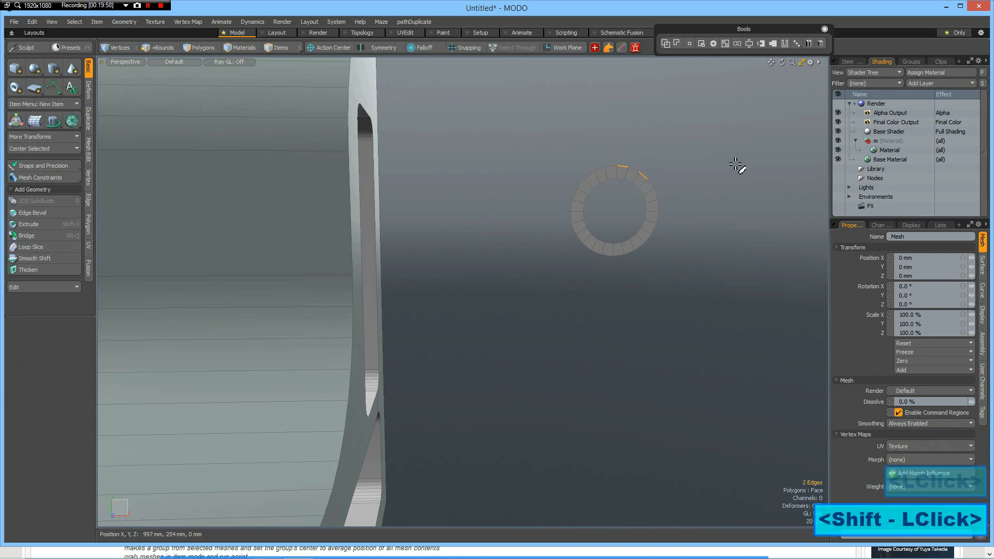
pyautogui.press('Up')
pyautogui.press('Up')
pyautogui.press('Up')
pyautogui.press('Up')
pyautogui.press('Up')
pyautogui.press('Up')
pyautogui.press('Up')
pyautogui.press('Up')
pyautogui.press('Up')
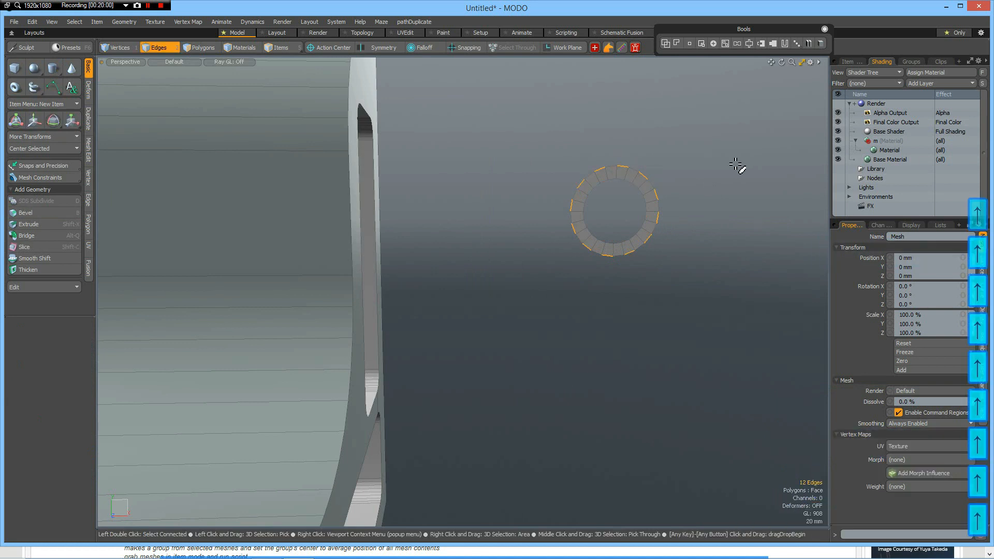
# - Extend the selected alternate outer edges of the ring and scale them outward to form gear teeth
pyautogui.press('z')
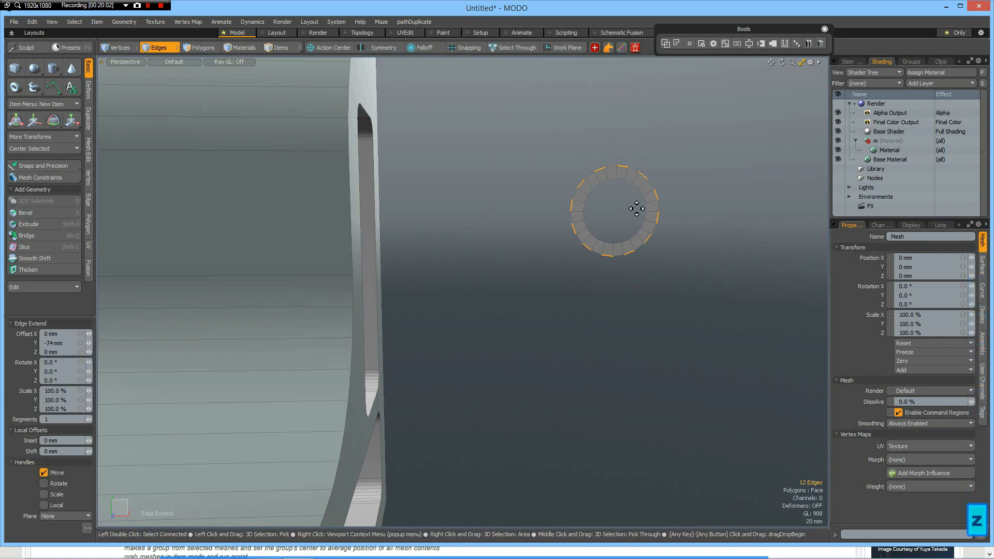
pyautogui.rightClick(637, 209)
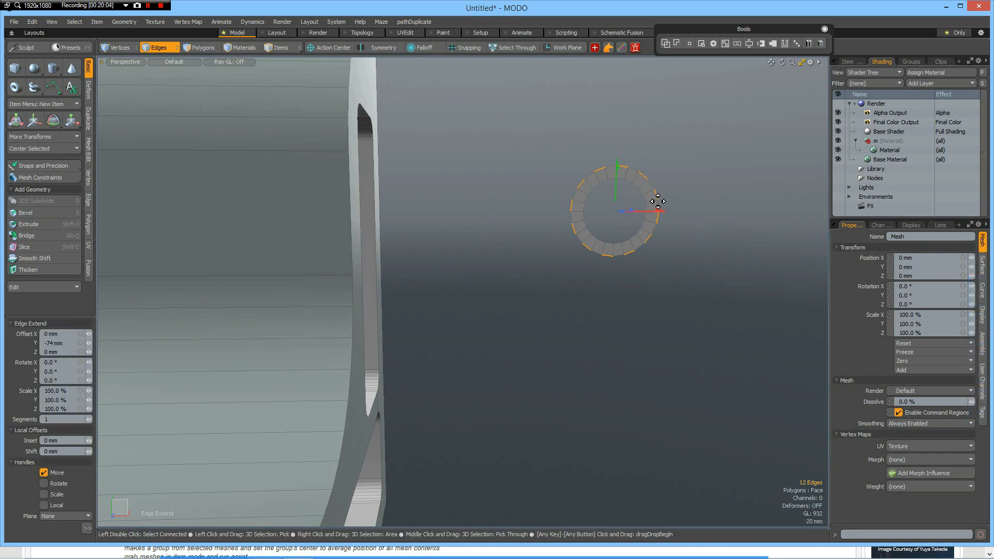
pyautogui.press('r')
pyautogui.moveTo(659, 169); pyautogui.dragTo(657, 170)
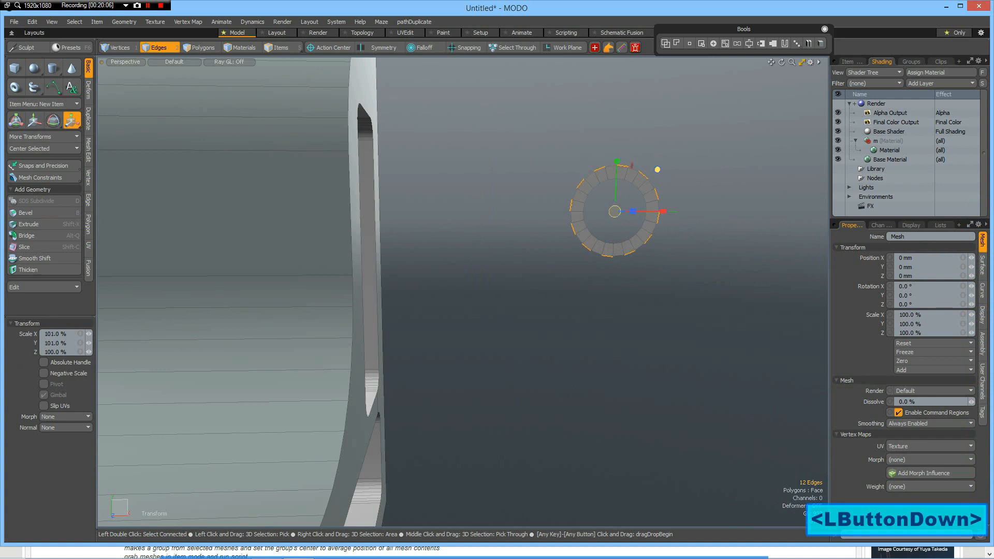
pyautogui.moveTo(704, 213); pyautogui.dragTo(705, 212)
pyautogui.press('space')
pyautogui.click(713, 207)
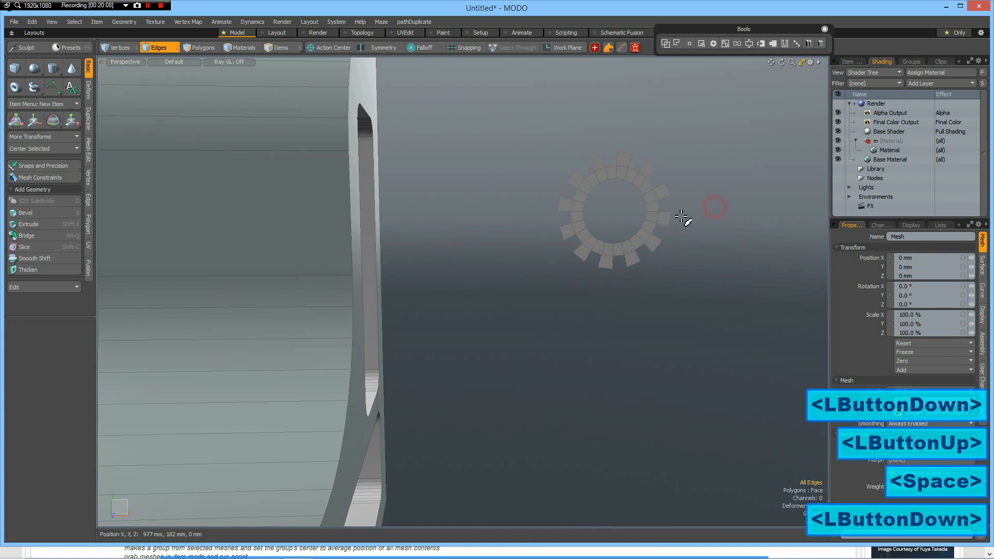
# - Select the whole gear profile and move it about 466 mm along negative X in front view, over the block's wider part
pyautogui.scroll(-3, 688, 228)
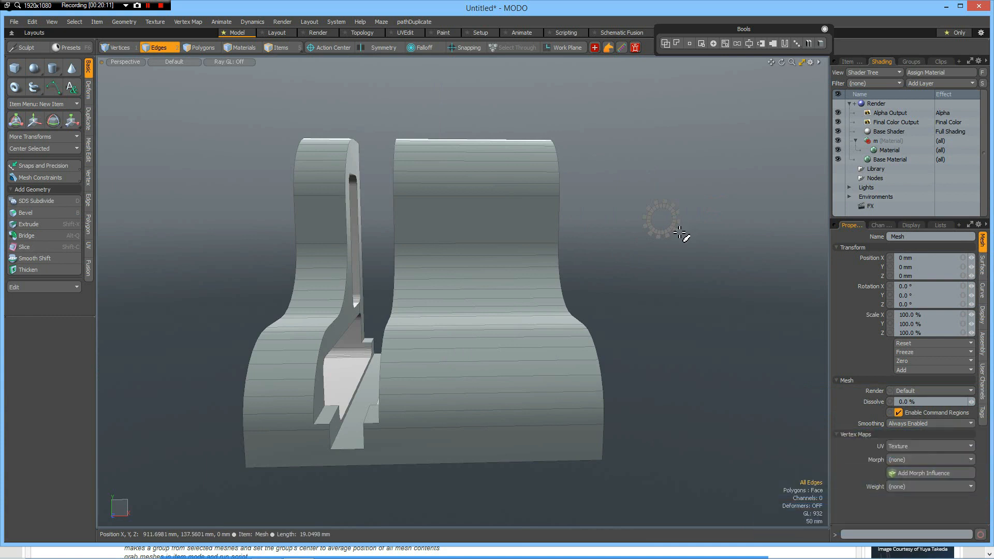
pyautogui.press('2')
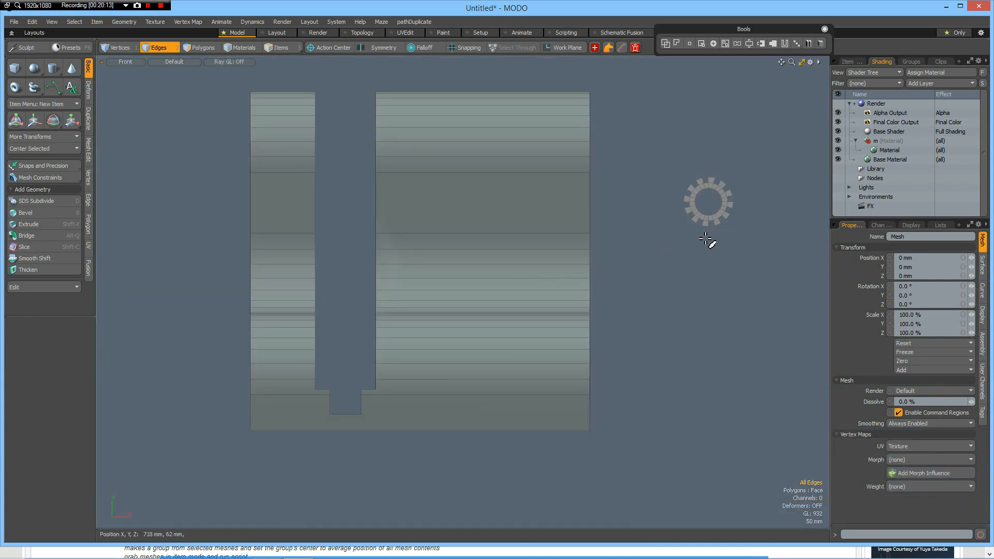
pyautogui.press('2')
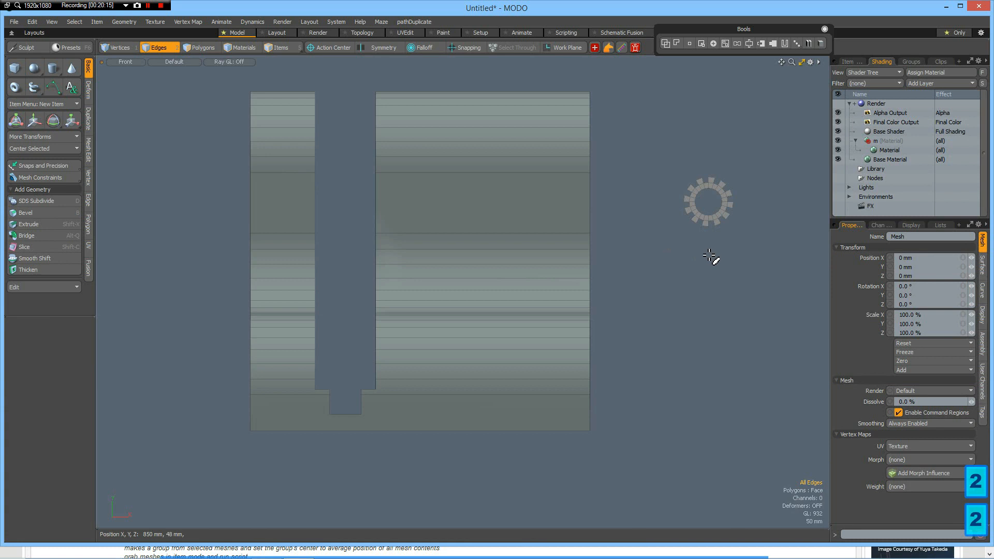
pyautogui.press('r')
pyautogui.press('space')
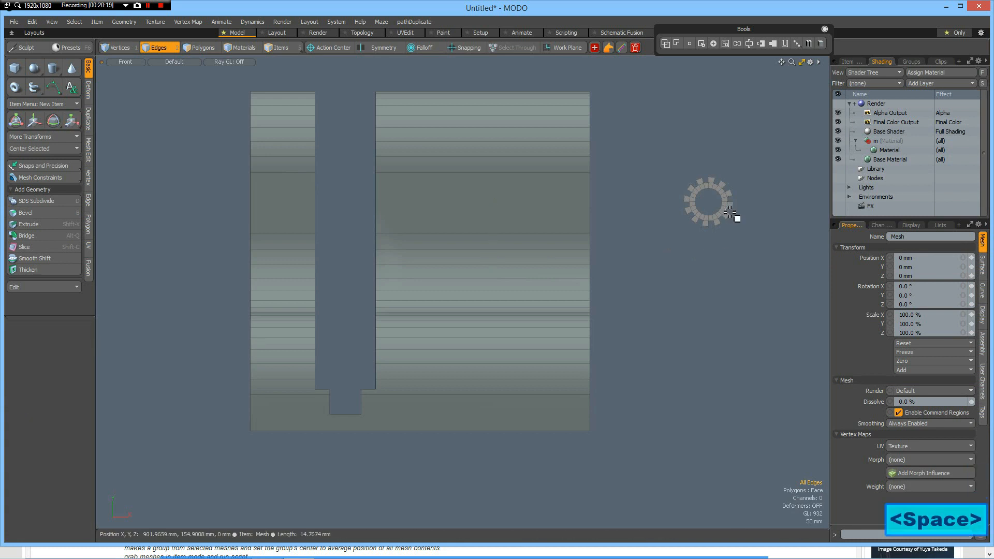
pyautogui.press('3')
pyautogui.doubleClick(730, 210)
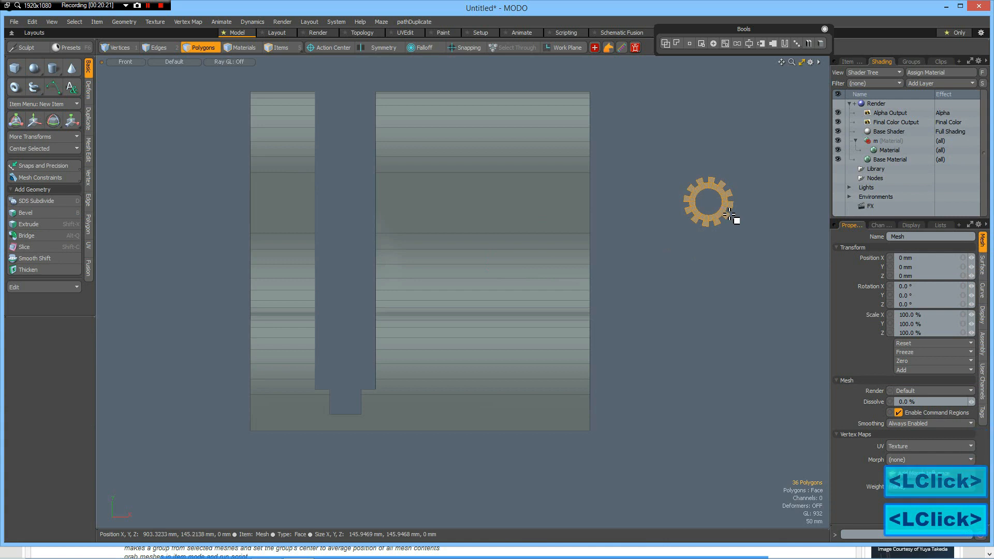
pyautogui.press('w')
pyautogui.press('ctrl')
pyautogui.keyDown('ctrl'); pyautogui.moveTo(762, 206); pyautogui.dragTo(605, 206); pyautogui.keyUp('ctrl')
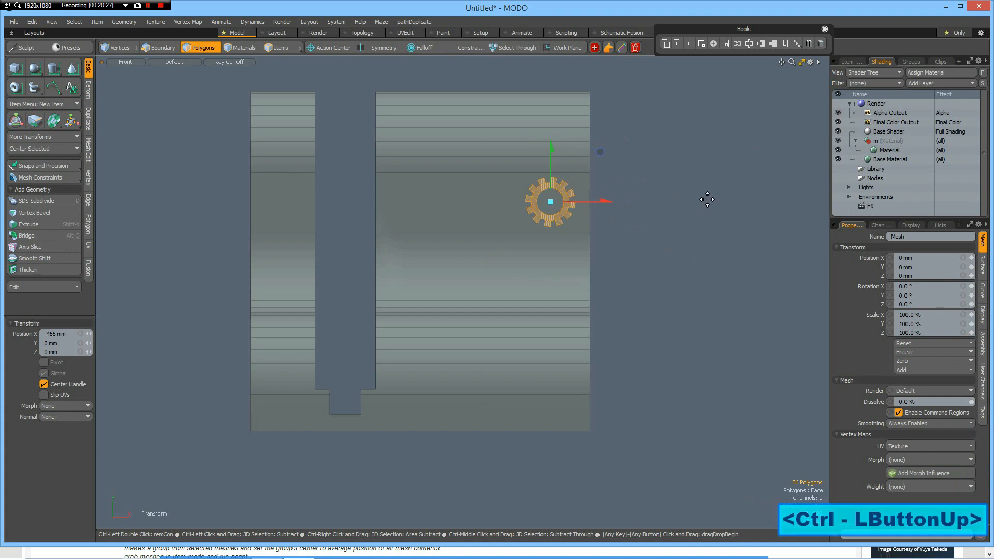
# - Cut the selected gear profile through the block along Z with the Bools Kit and inspect the cut from several angles
pyautogui.hotkey('ctrl', 'space')
pyautogui.keyDown('alt'); pyautogui.moveTo(630, 238); pyautogui.dragTo(583, 221); pyautogui.keyUp('alt')
pyautogui.keyDown('alt'); pyautogui.moveTo(726, 269); pyautogui.dragTo(748, 266); pyautogui.keyUp('alt')
pyautogui.press('space')
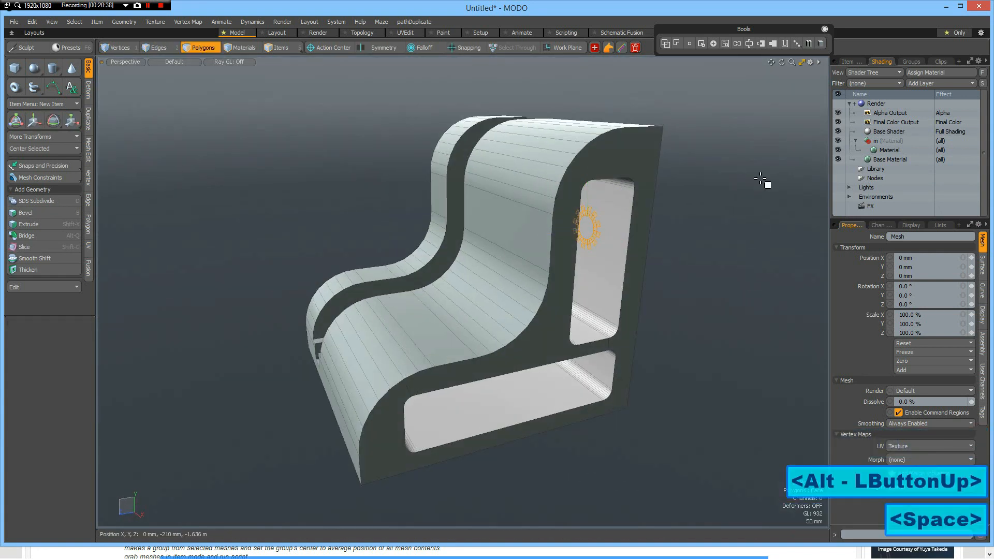
pyautogui.click(713, 43)
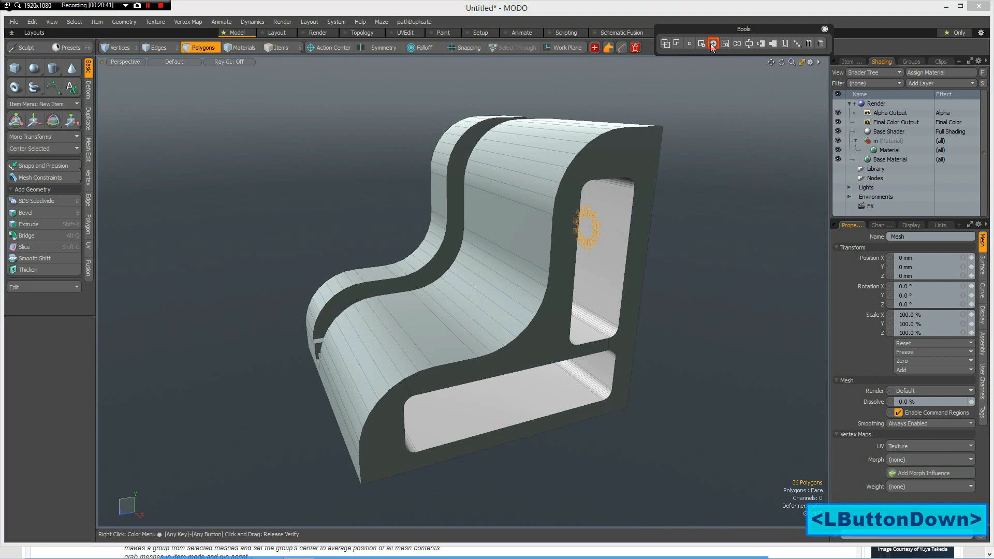
pyautogui.moveTo(461, 311)
pyautogui.keyDown('alt'); pyautogui.mouseDown()
pyautogui.moveTo(604, 273)
pyautogui.moveTo(554, 312)
pyautogui.moveTo(516, 305)
pyautogui.moveTo(595, 291)
pyautogui.moveTo(570, 303)
pyautogui.moveTo(395, 275)
pyautogui.moveTo(555, 308)
pyautogui.moveTo(433, 300)
pyautogui.moveTo(450, 304)
pyautogui.mouseUp(); pyautogui.keyUp('alt')
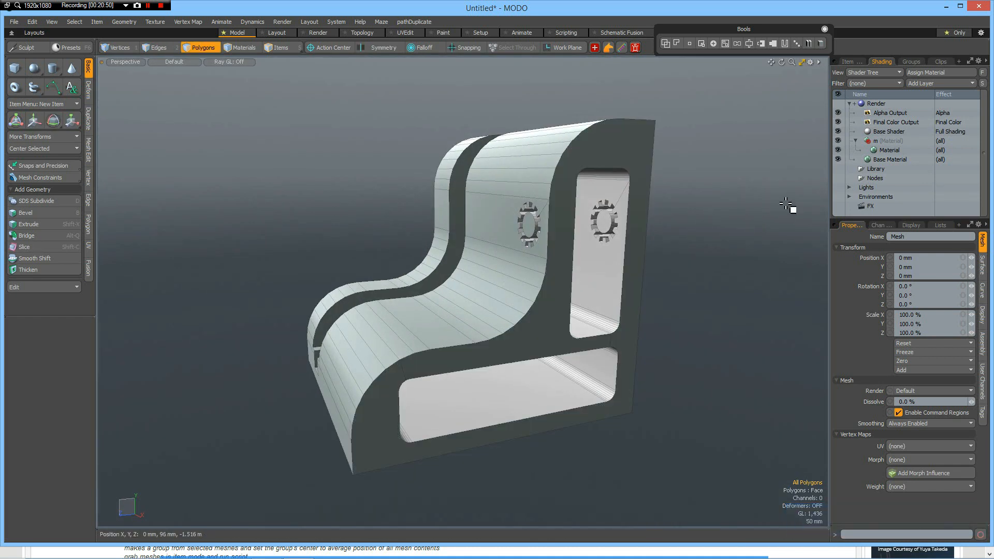
pyautogui.keyDown('alt'); pyautogui.moveTo(466, 272); pyautogui.dragTo(647, 202); pyautogui.keyUp('alt')
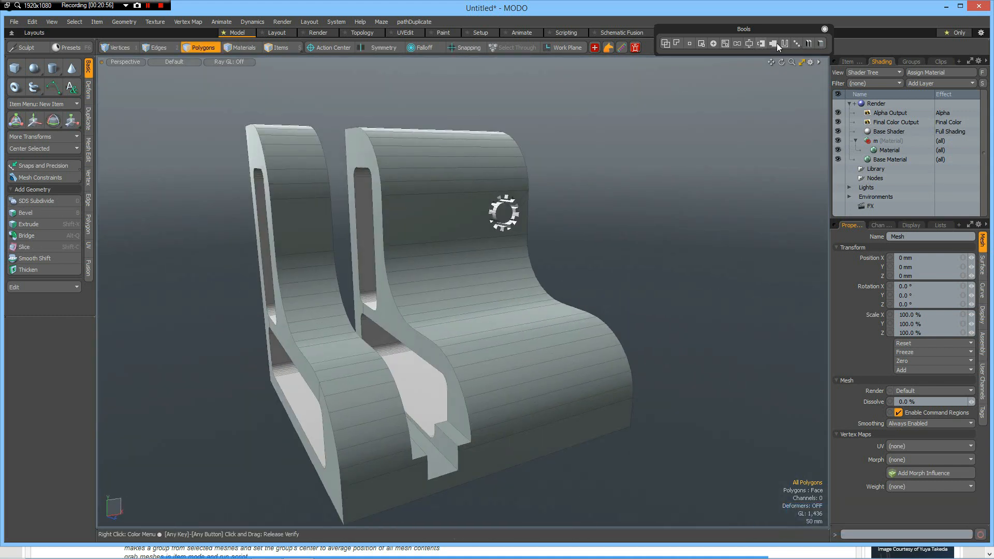
pyautogui.keyDown('alt'); pyautogui.keyDown('shift'); pyautogui.moveTo(465, 275); pyautogui.dragTo(762, 47); pyautogui.keyUp('shift'); pyautogui.keyUp('alt')
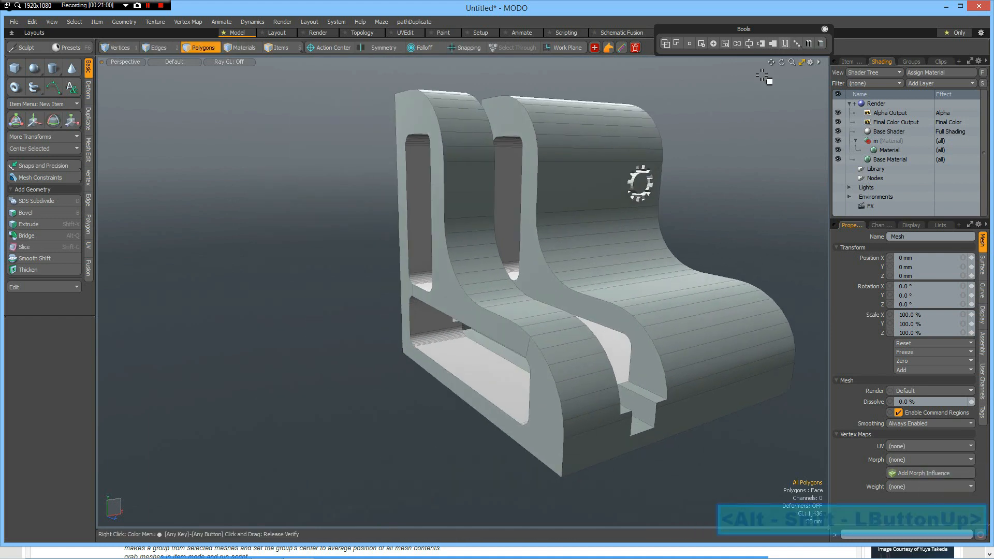
pyautogui.keyDown('alt'); pyautogui.moveTo(609, 222); pyautogui.dragTo(597, 214); pyautogui.keyUp('alt')
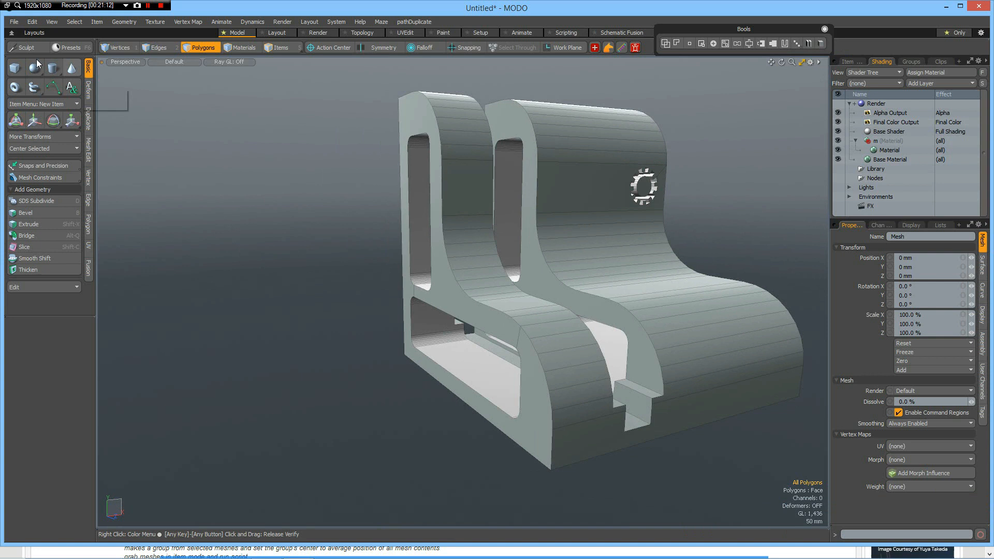
# - Create a uniform cube beside the block's slotted end and select its top face
pyautogui.click(14, 69)
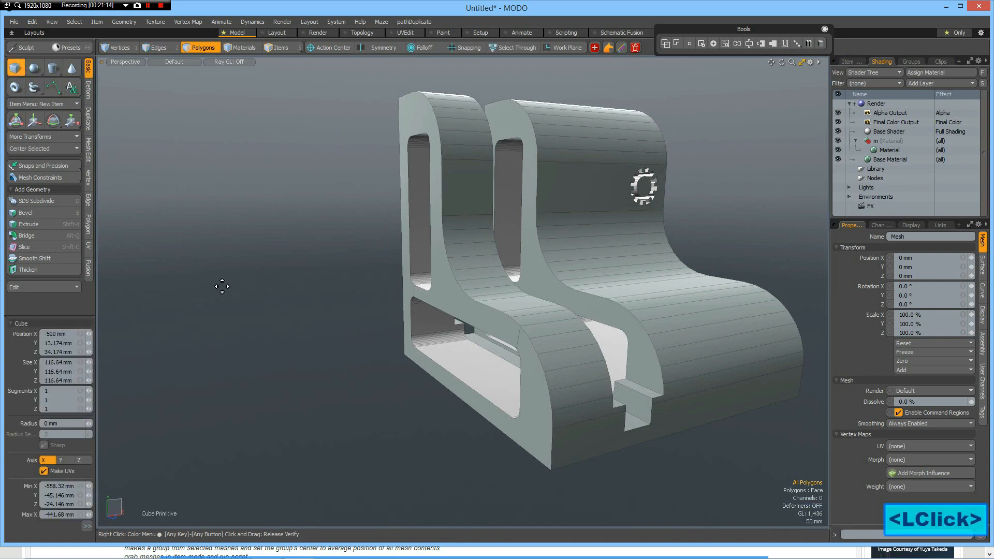
pyautogui.keyDown('ctrl'); pyautogui.click(228, 310); pyautogui.keyUp('ctrl')
pyautogui.keyDown('ctrl'); pyautogui.moveTo(267, 344); pyautogui.dragTo(326, 350); pyautogui.keyUp('ctrl')
pyautogui.press('space')
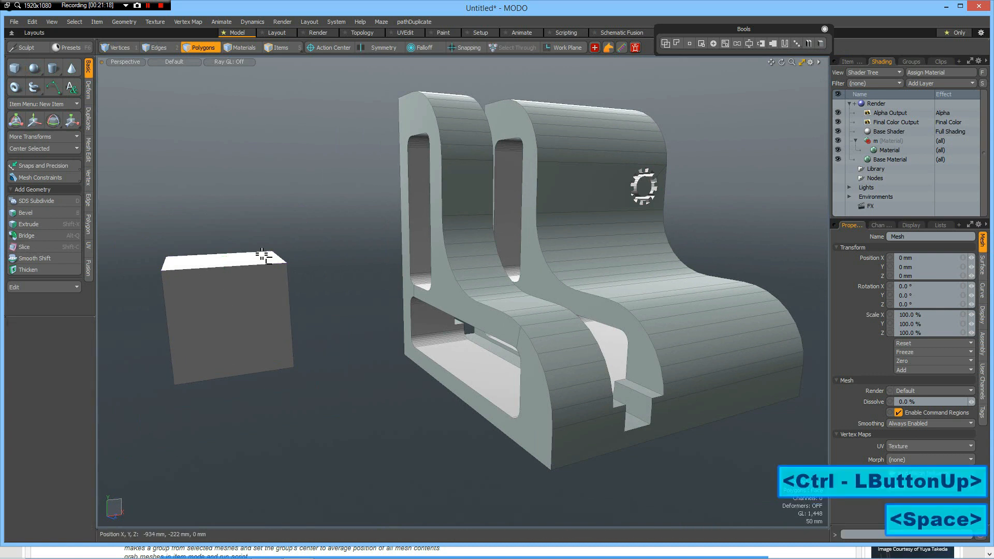
pyautogui.click(251, 263)
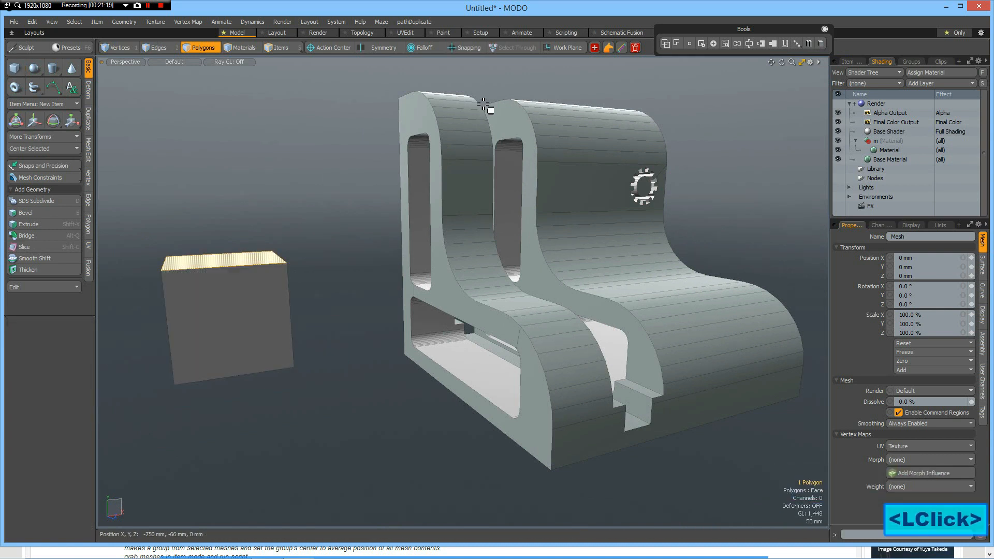
# - Try hollowing the cube through its top face with the Bools Kit at a thickness of 0.1
pyautogui.click(785, 43)
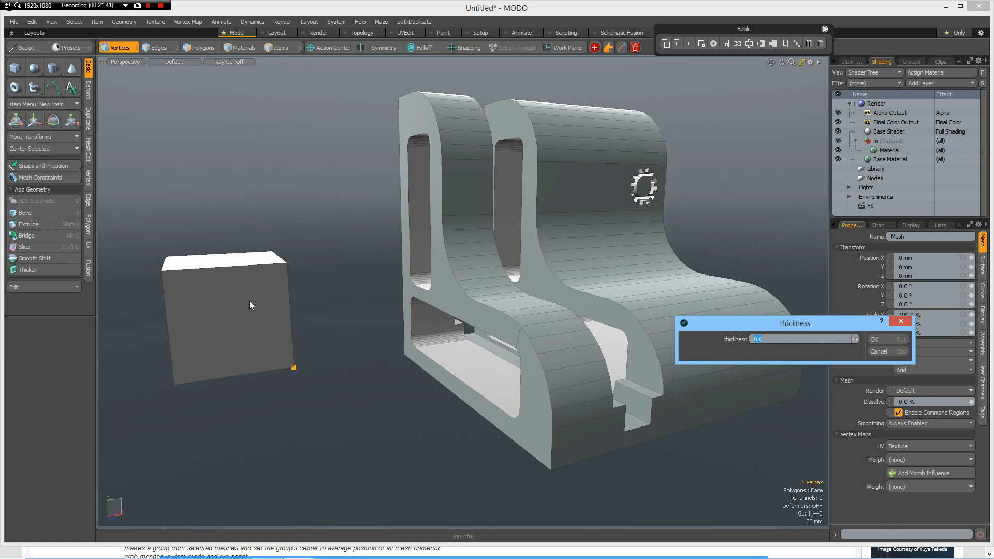
pyautogui.click(771, 339)
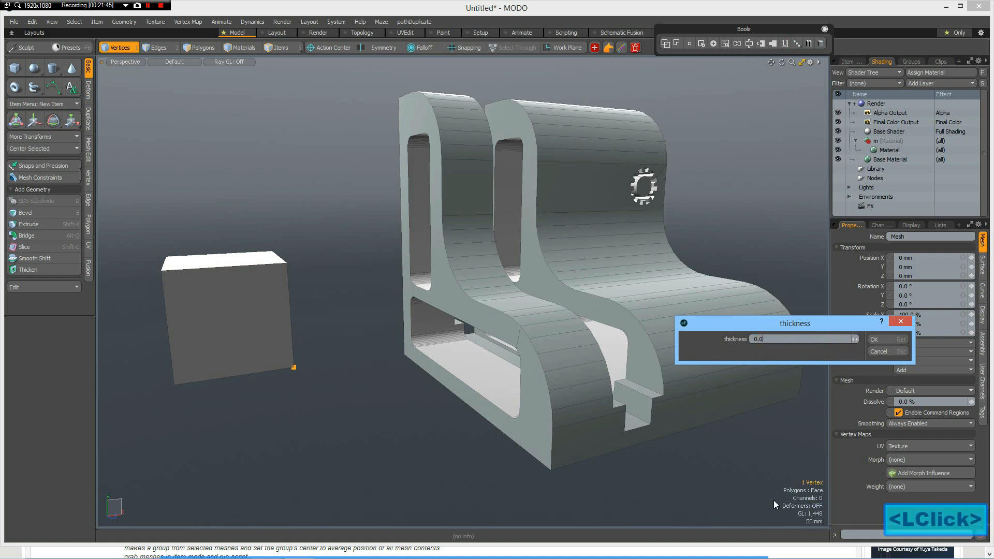
pyautogui.press('BackSpace')
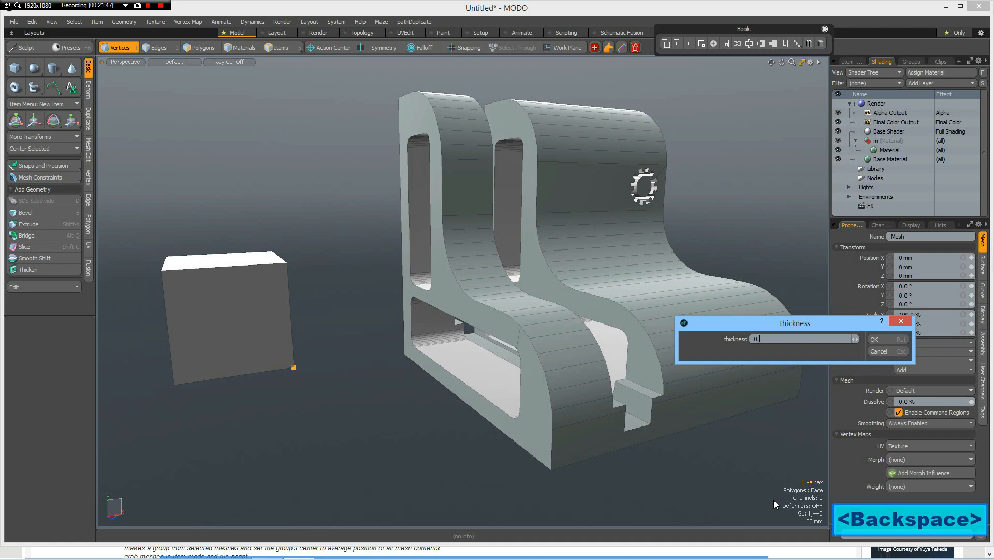
pyautogui.write('1')
pyautogui.click(878, 340)
pyautogui.keyDown('alt'); pyautogui.moveTo(278, 264); pyautogui.dragTo(359, 420); pyautogui.keyUp('alt')
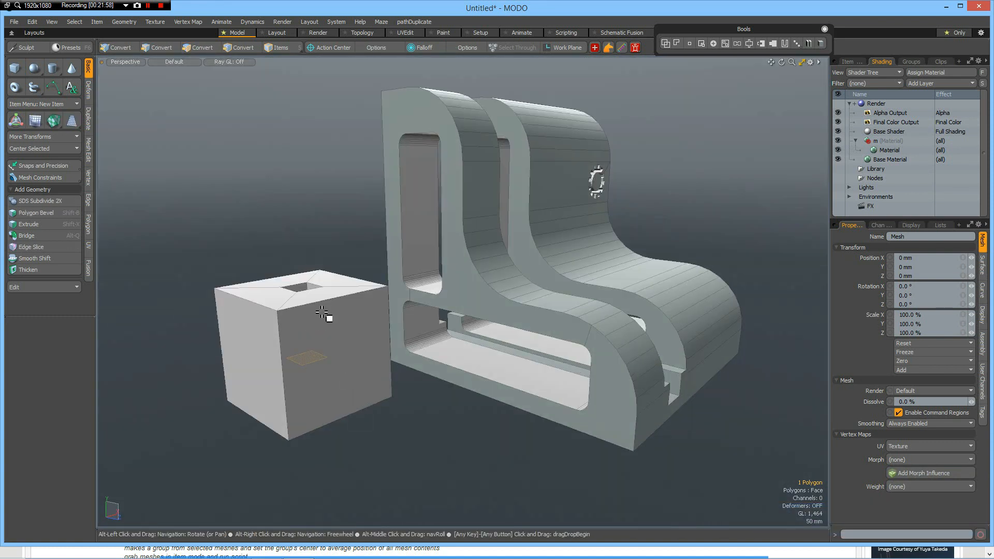
pyautogui.keyDown('alt'); pyautogui.moveTo(322, 314); pyautogui.dragTo(322, 312); pyautogui.keyUp('alt')
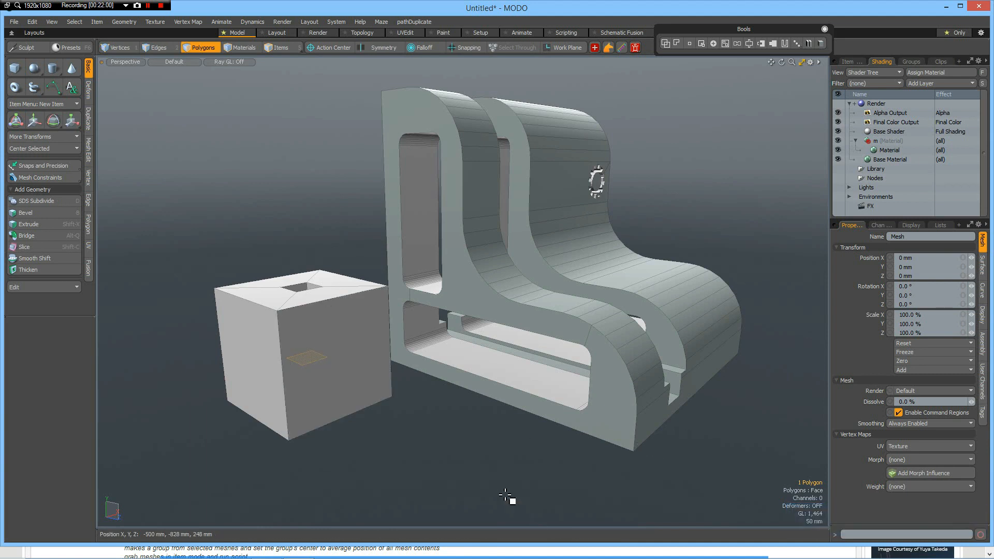
pyautogui.hotkey('ctrl', 'z')
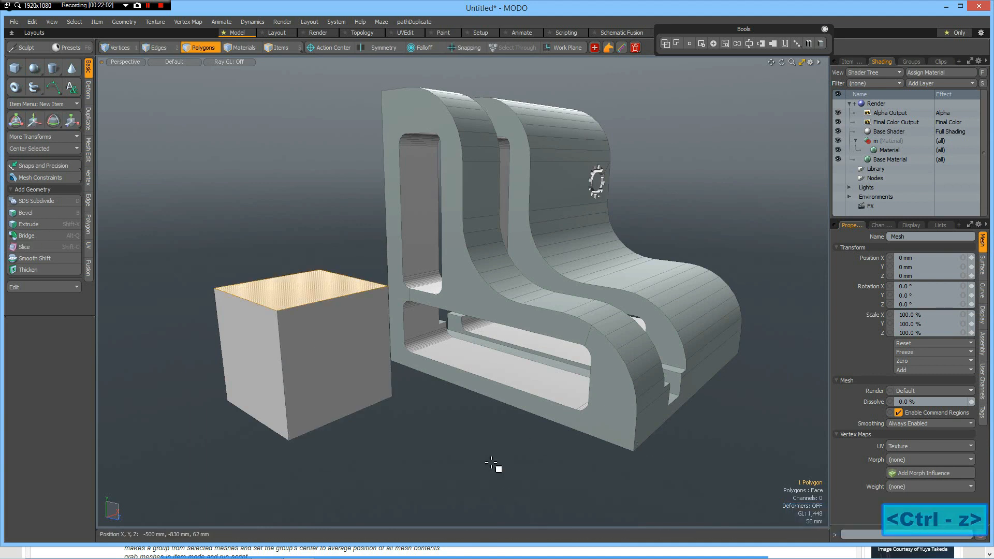
# - Hollow the cube through its top face with the Bools Kit, using a thickness of 0.01
pyautogui.click(785, 43)
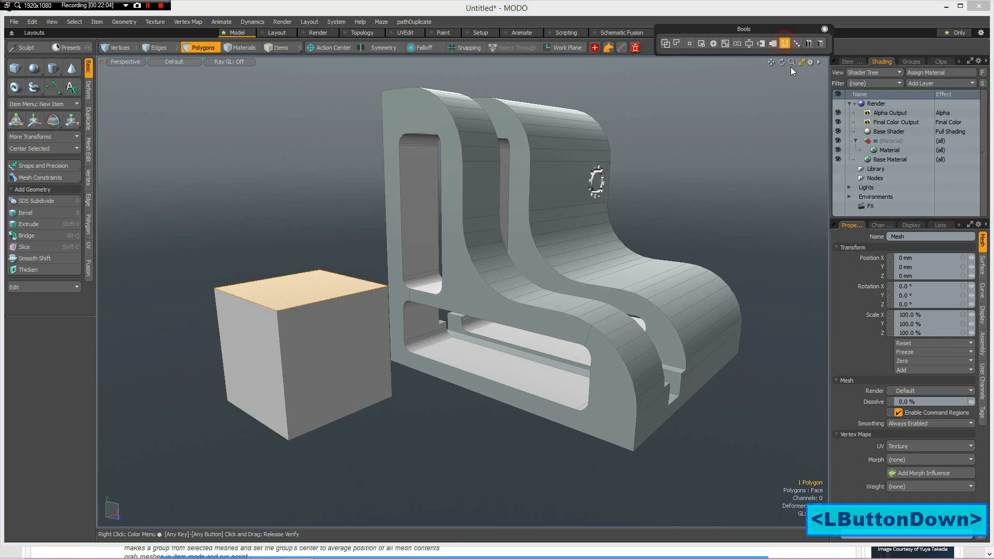
pyautogui.click(780, 341)
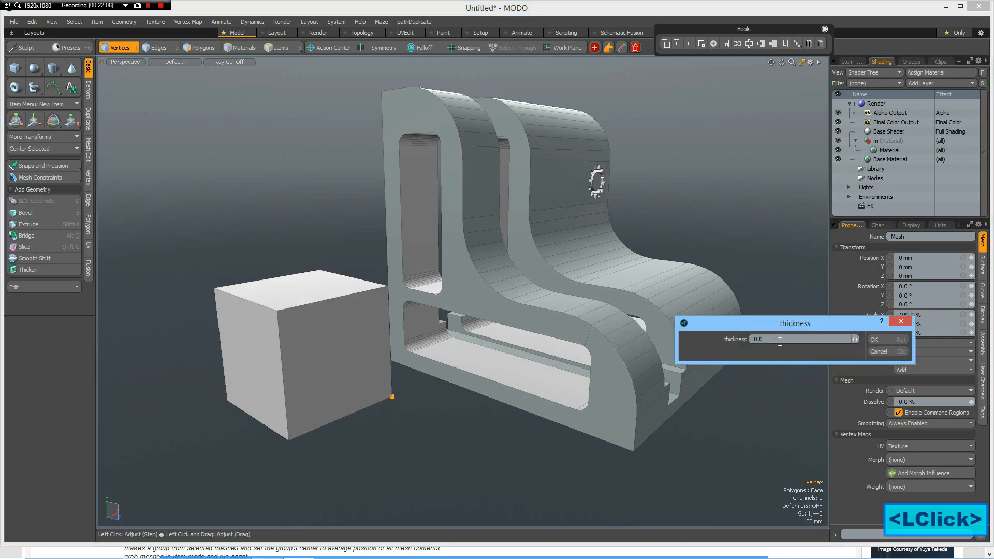
pyautogui.press('BackSpace')
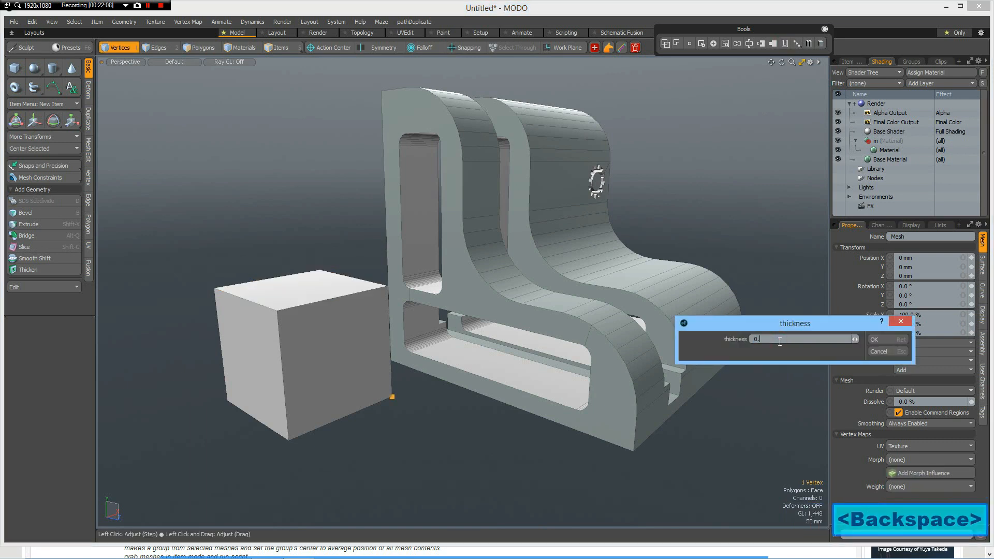
pyautogui.write('01')
pyautogui.press('Return')
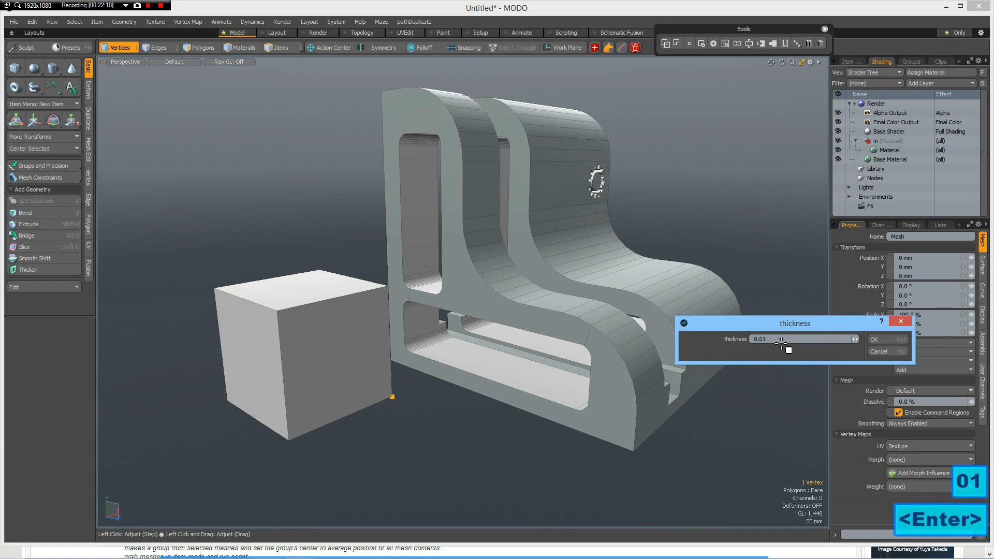
pyautogui.keyDown('alt'); pyautogui.moveTo(330, 284); pyautogui.dragTo(347, 331); pyautogui.keyUp('alt')
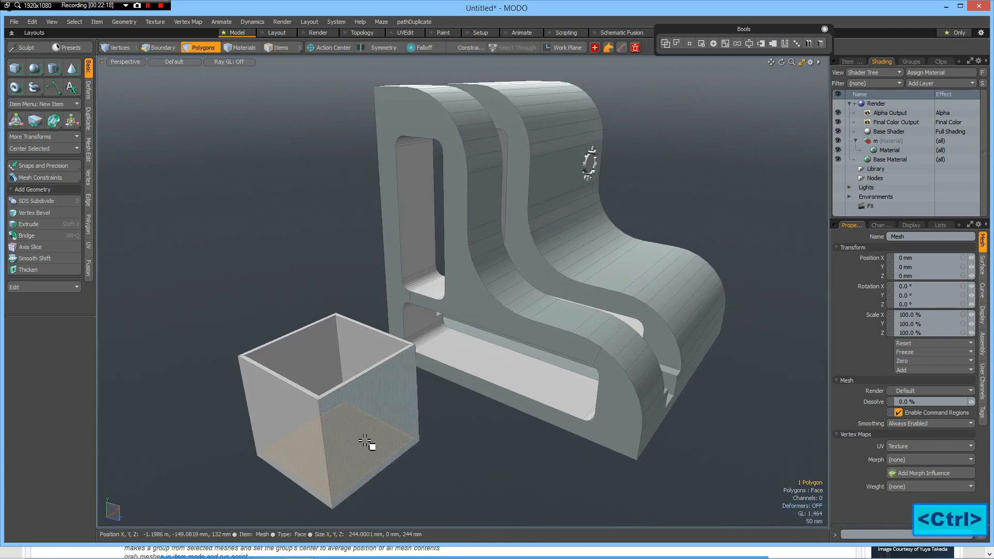
# - Undo the last hollowing of the cube and add a horizontal edge loop around it at about 45% position
pyautogui.hotkey('ctrl', 'z')
pyautogui.press('Escape')
pyautogui.keyDown('alt'); pyautogui.moveTo(376, 459); pyautogui.dragTo(345, 412); pyautogui.keyUp('alt')
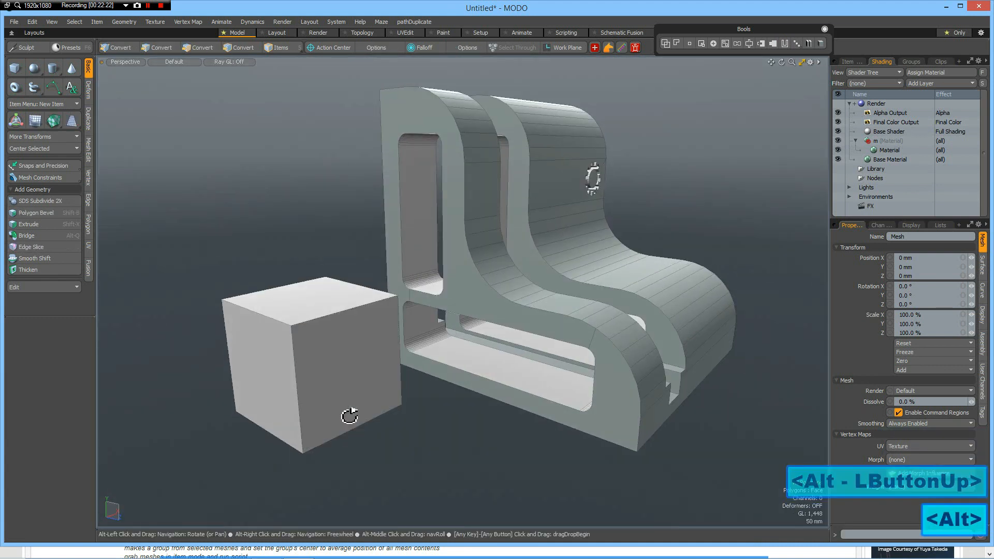
pyautogui.hotkey('alt', 'l')
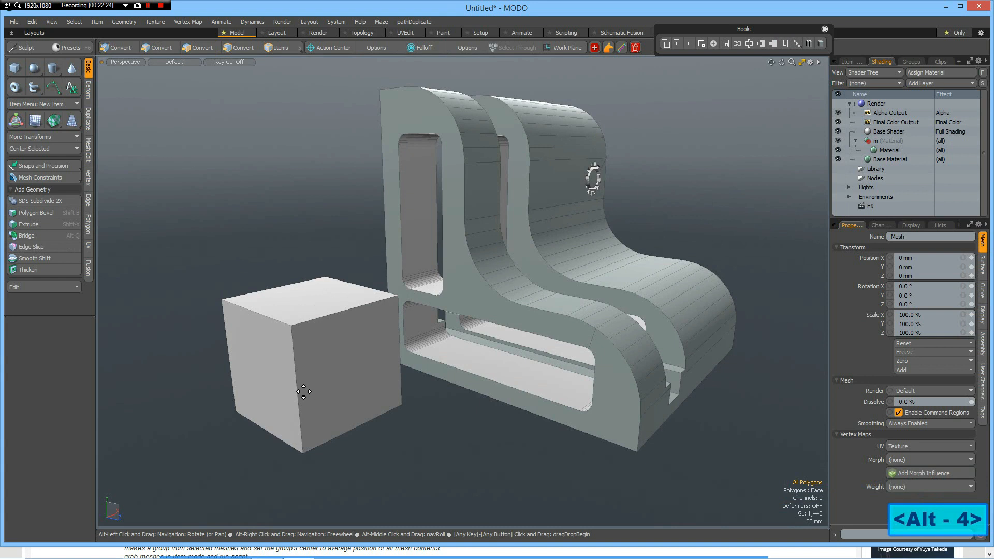
pyautogui.click(297, 386)
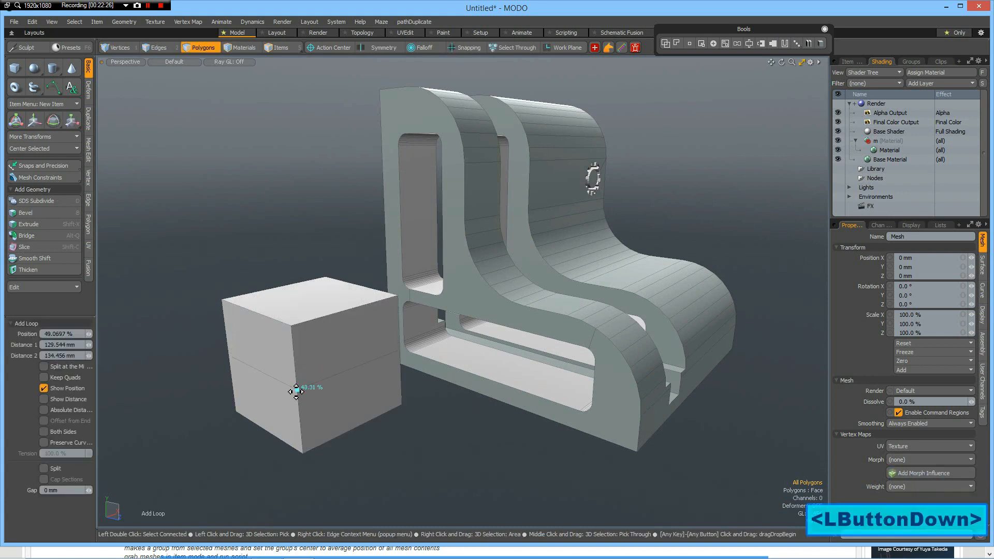
pyautogui.moveTo(296, 392); pyautogui.dragTo(297, 386)
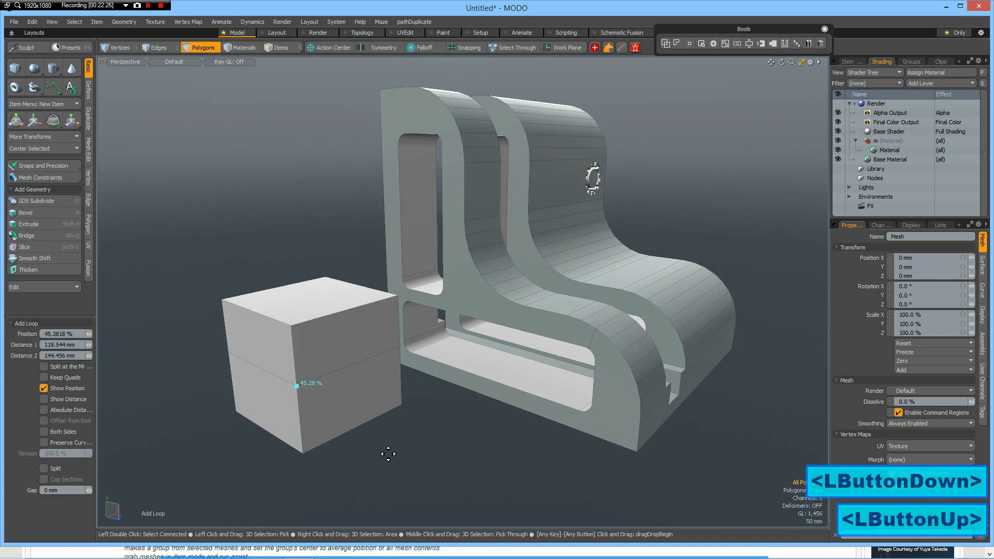
# - Hollow the cube from its top face down to the loop's front corner vertex with the Bools tool, using a thickness of .01
pyautogui.press('3')
pyautogui.click(310, 300)
pyautogui.click(310, 300)
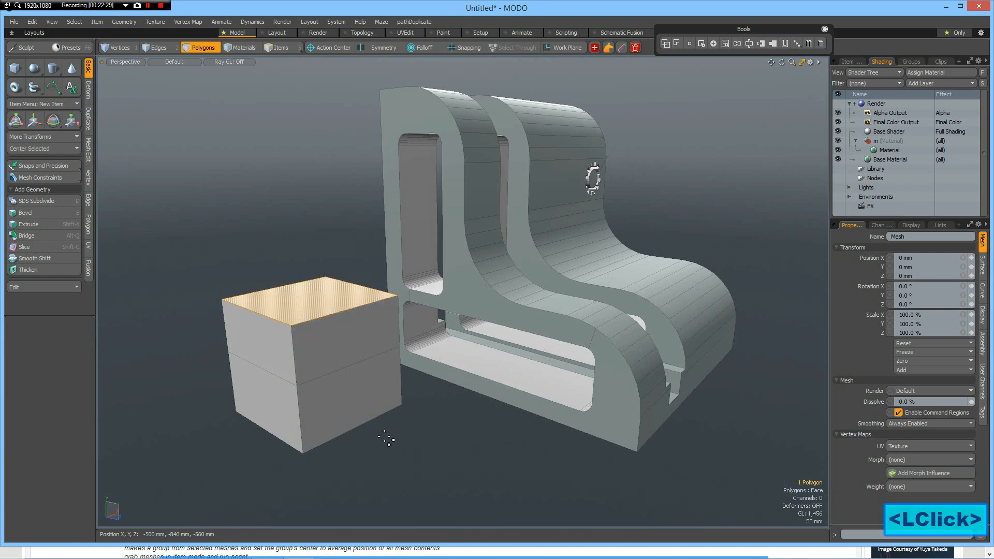
pyautogui.press('1')
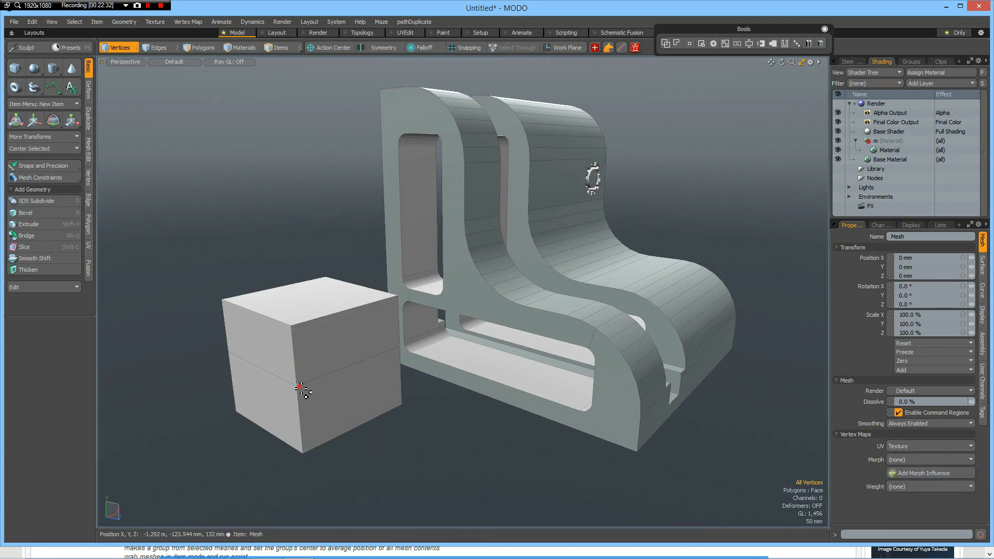
pyautogui.click(302, 390)
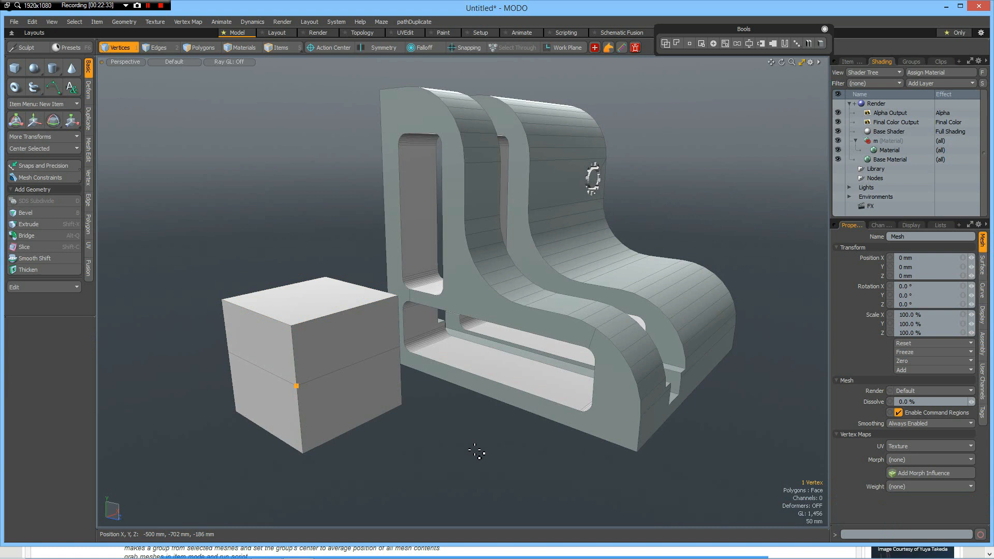
pyautogui.click(785, 43)
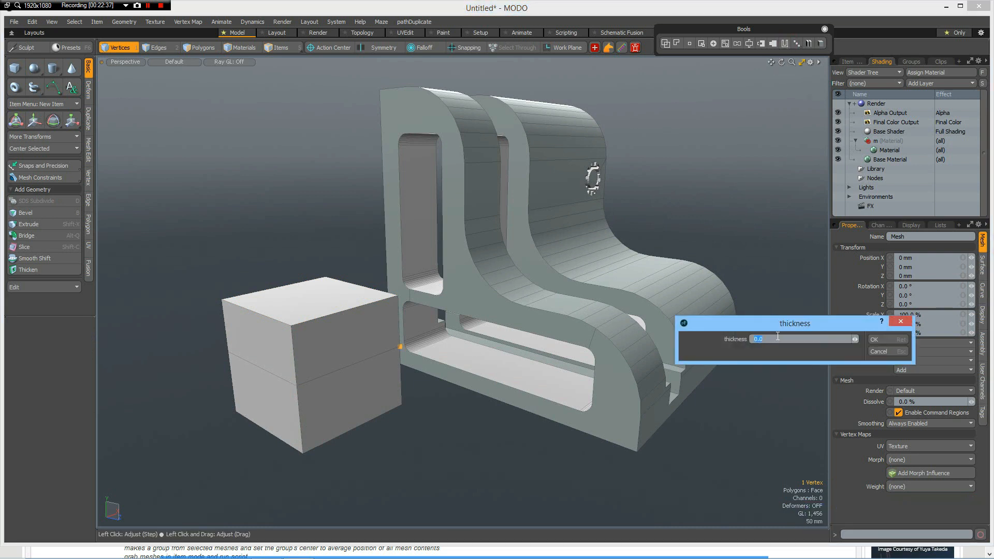
pyautogui.write('.01')
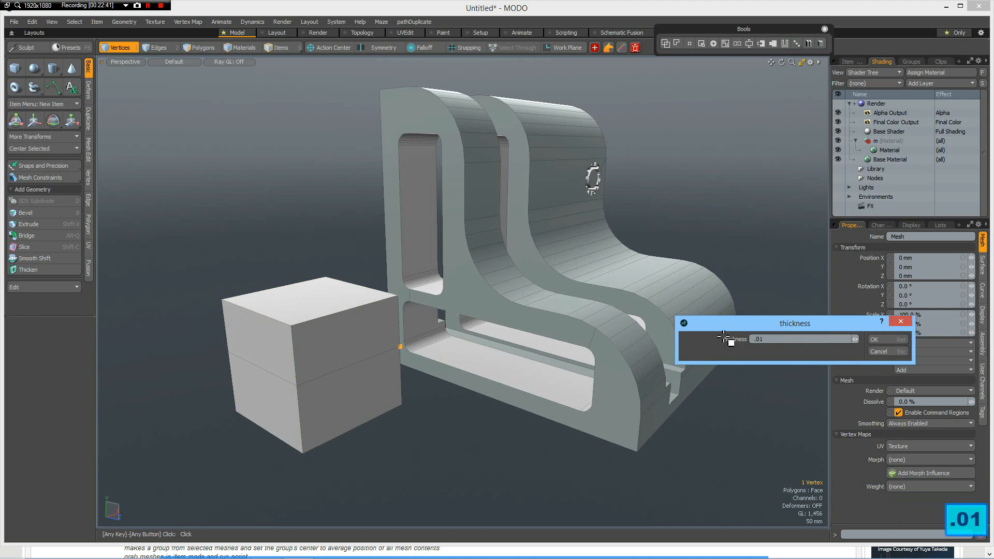
pyautogui.press('Return')
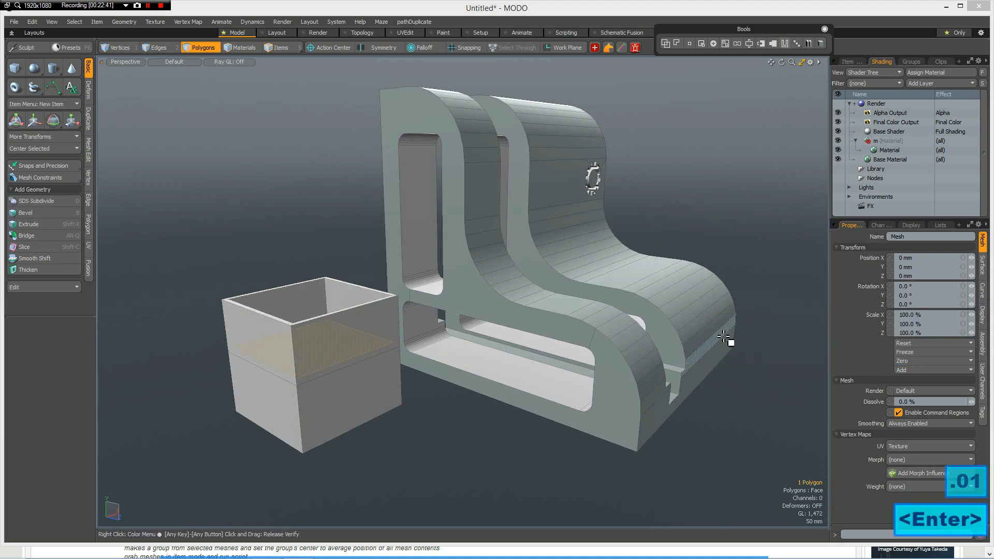
pyautogui.moveTo(355, 379)
pyautogui.keyDown('alt'); pyautogui.mouseDown()
pyautogui.moveTo(361, 314)
pyautogui.moveTo(348, 327)
pyautogui.moveTo(365, 394)
pyautogui.mouseUp(); pyautogui.keyUp('alt')
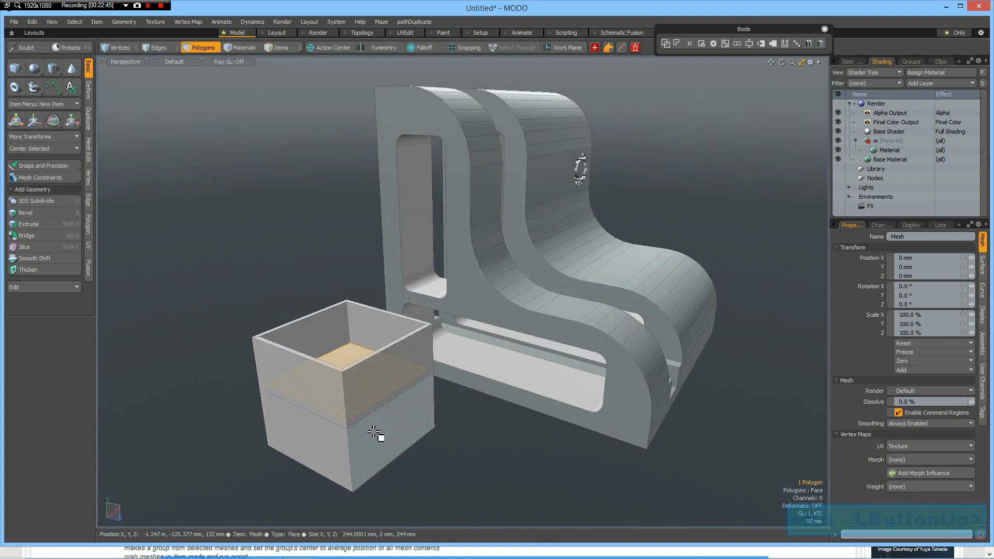
pyautogui.keyDown('alt'); pyautogui.moveTo(383, 339); pyautogui.dragTo(325, 349); pyautogui.keyUp('alt')
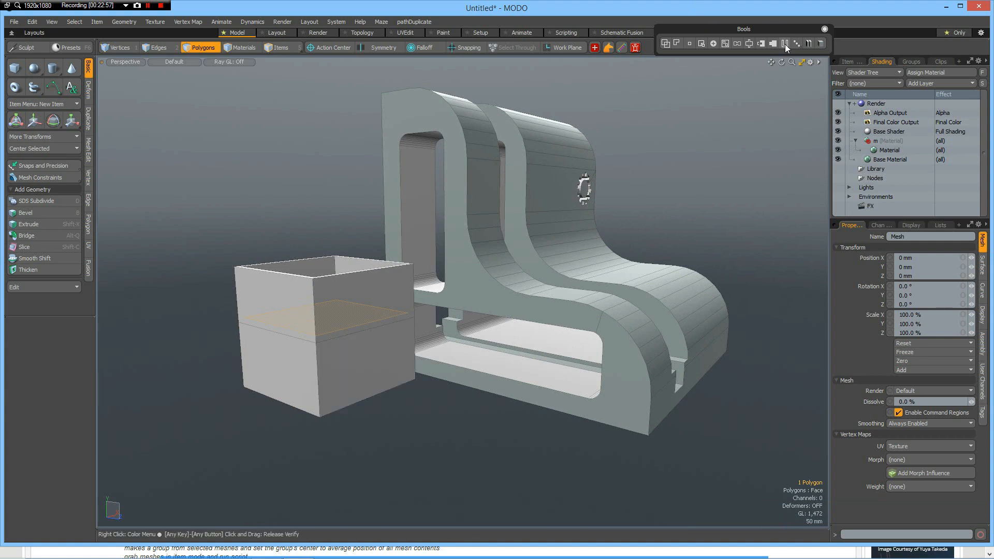
# - Delete the entire hollowed cube from the mesh
pyautogui.click(342, 369)
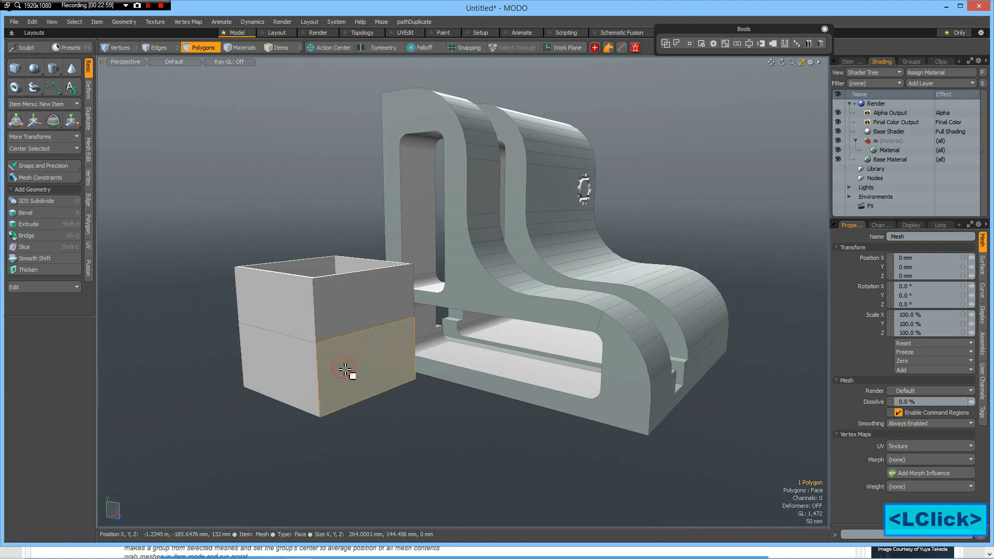
pyautogui.doubleClick(342, 369)
pyautogui.press('Delete')
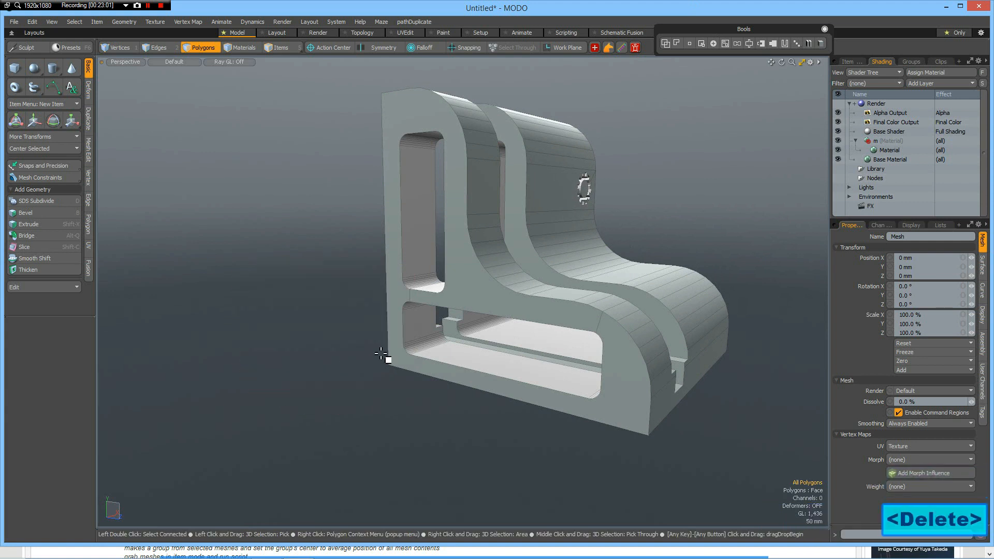
# - Distribute 6 discs with 24 sides, facing the X axis, along the bottom edge of the body's lower side opening
pyautogui.keyDown('alt'); pyautogui.moveTo(652, 162); pyautogui.dragTo(695, 165); pyautogui.keyUp('alt')
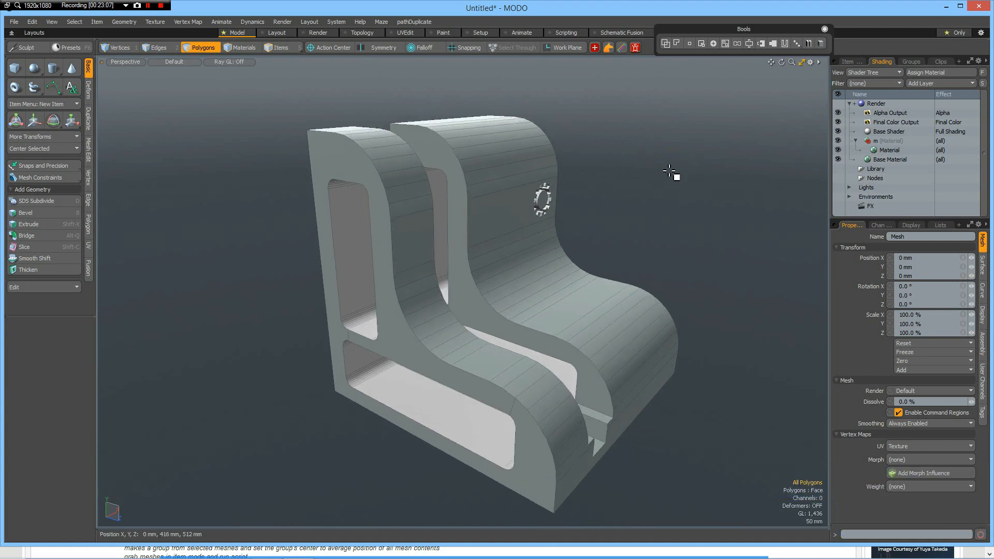
pyautogui.moveTo(651, 195)
pyautogui.keyDown('alt'); pyautogui.mouseDown()
pyautogui.moveTo(663, 164)
pyautogui.moveTo(657, 203)
pyautogui.mouseUp(); pyautogui.keyUp('alt')
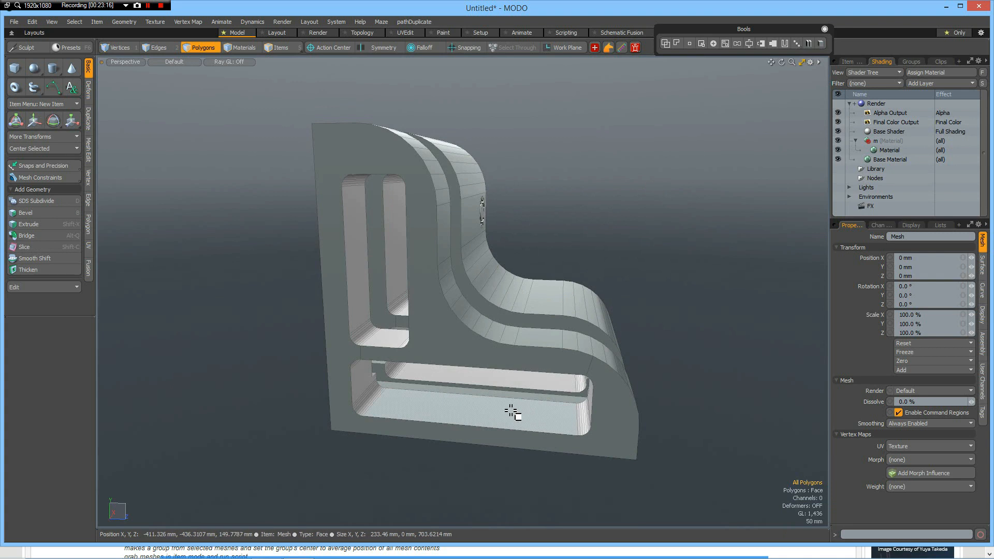
pyautogui.keyDown('alt'); pyautogui.moveTo(506, 396); pyautogui.dragTo(501, 422); pyautogui.keyUp('alt')
pyautogui.press('2')
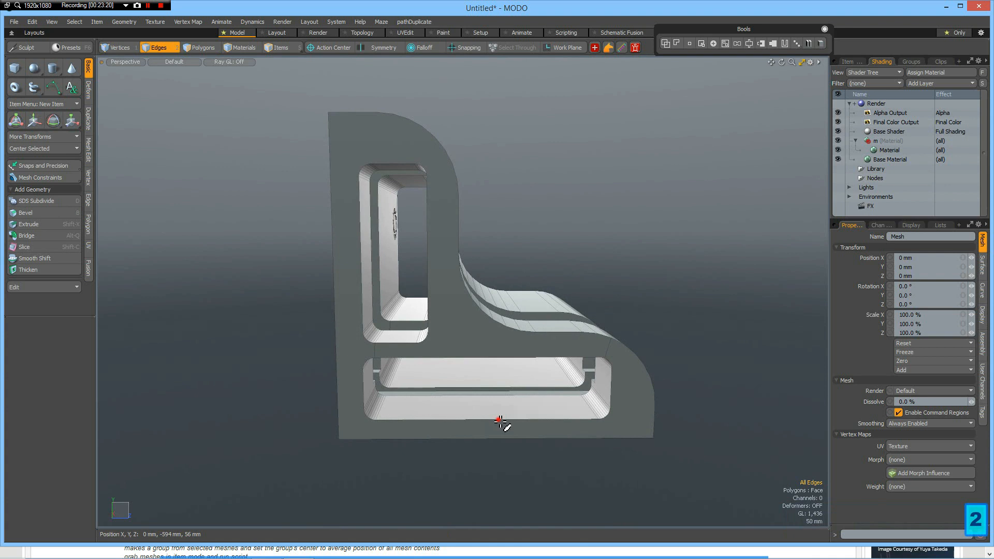
pyautogui.click(500, 424)
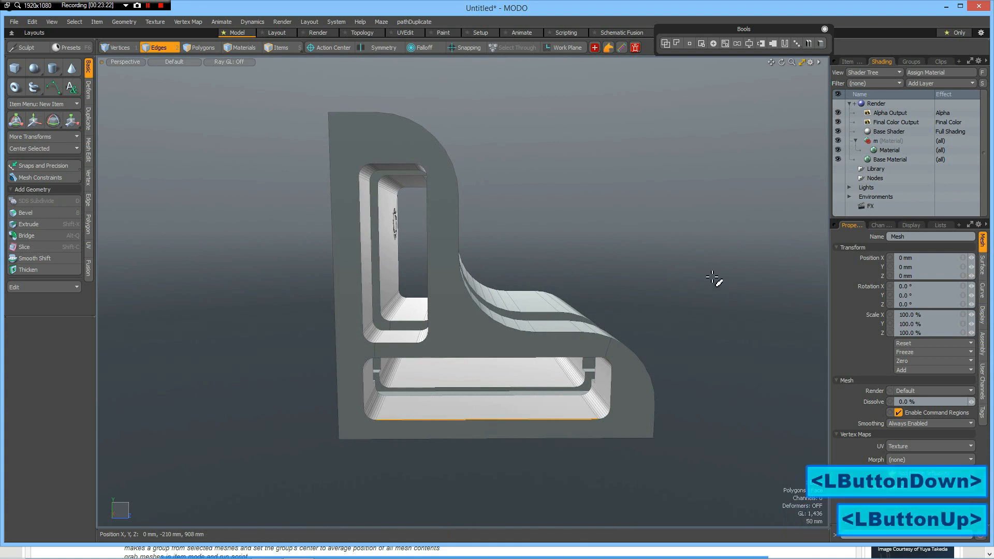
pyautogui.click(797, 41)
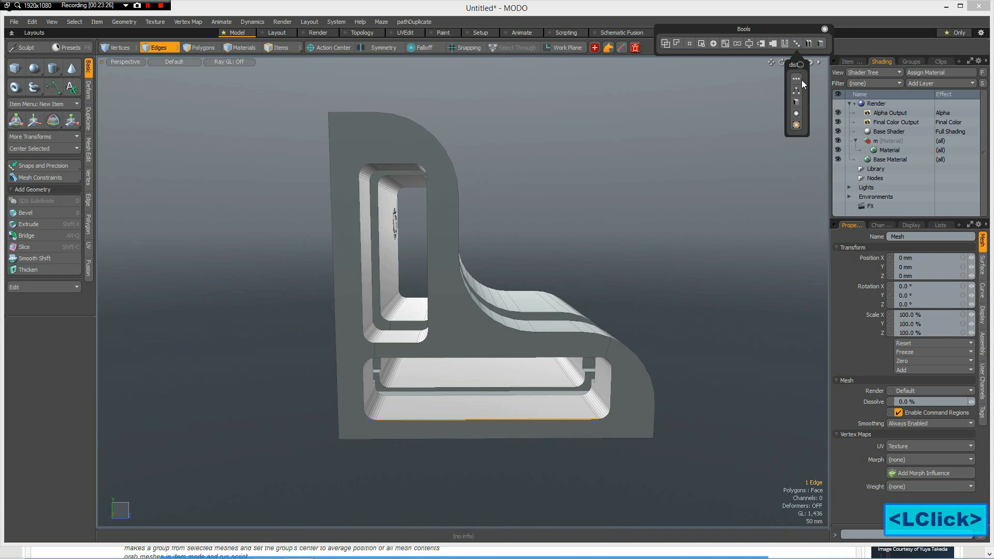
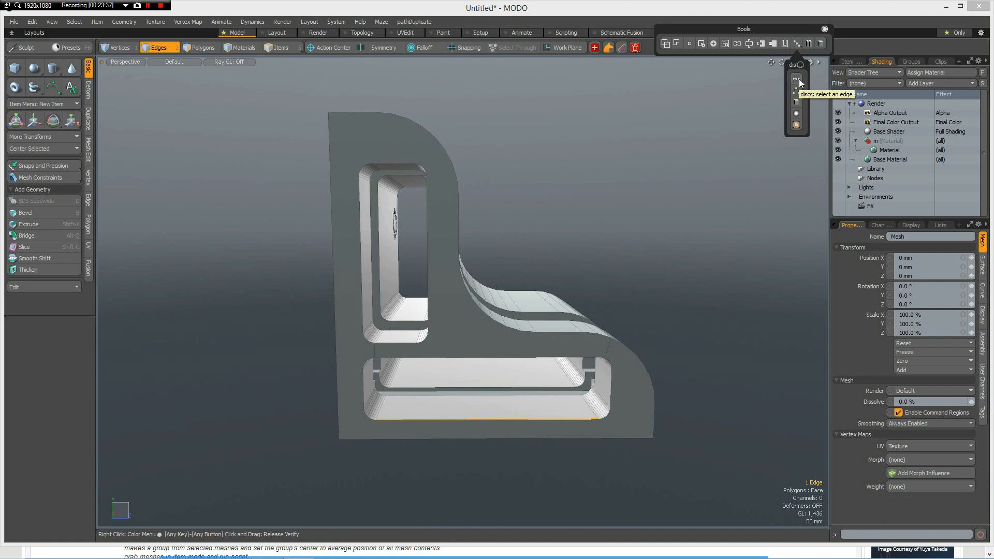
pyautogui.click(793, 128)
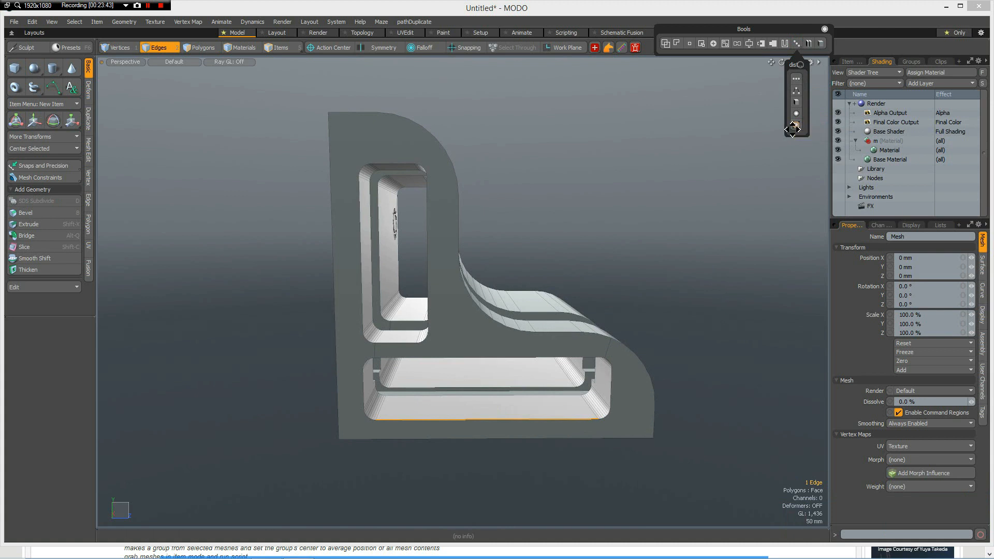
pyautogui.click(798, 82)
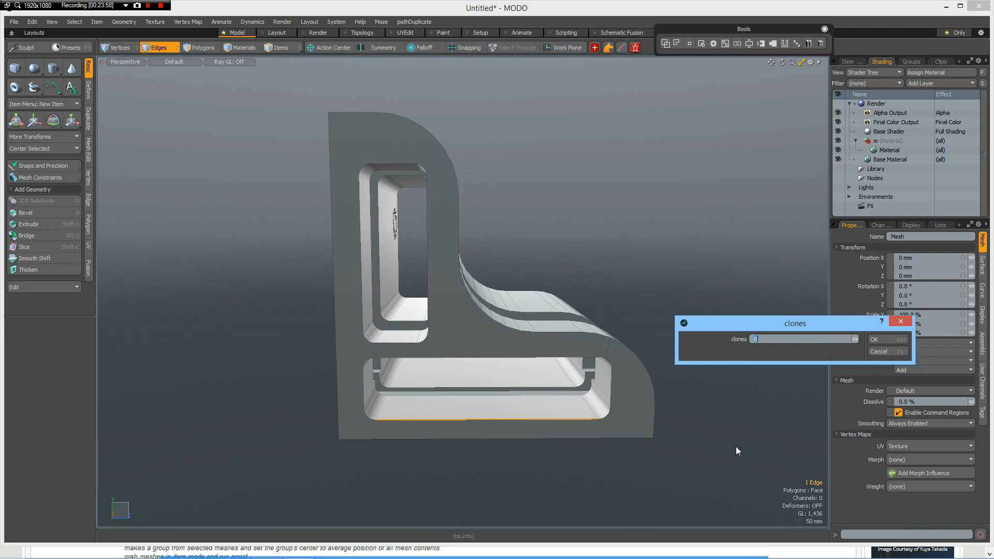
pyautogui.write('6')
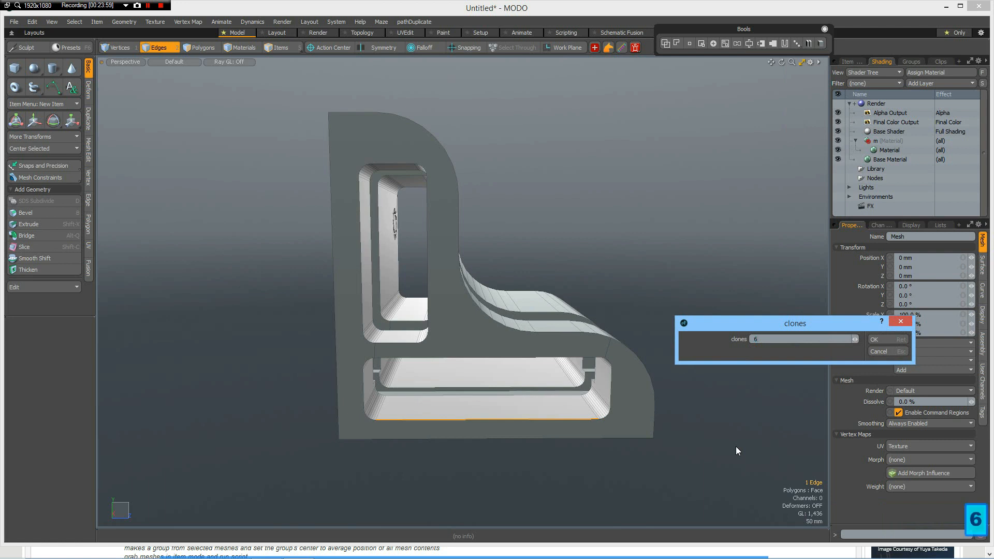
pyautogui.press('Return')
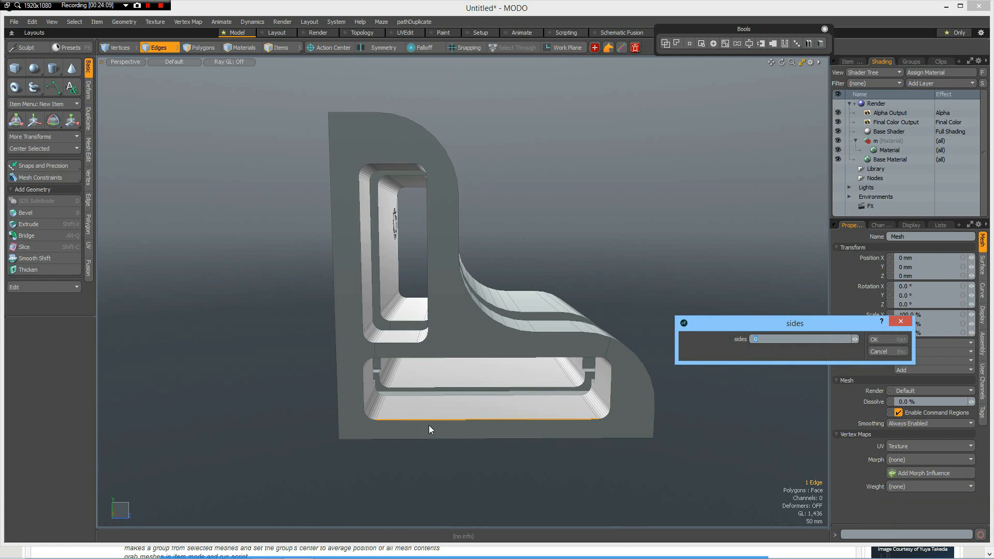
pyautogui.write('24')
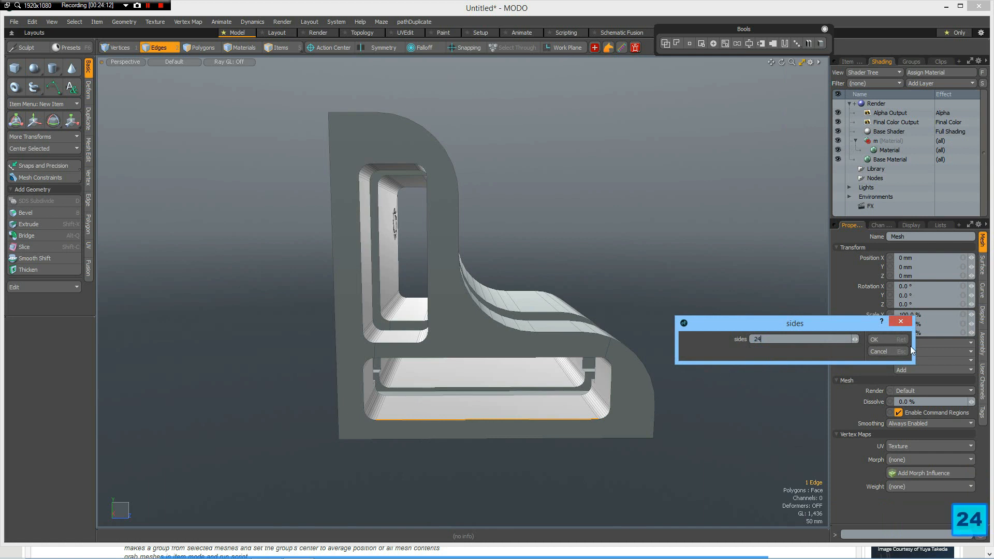
pyautogui.click(880, 339)
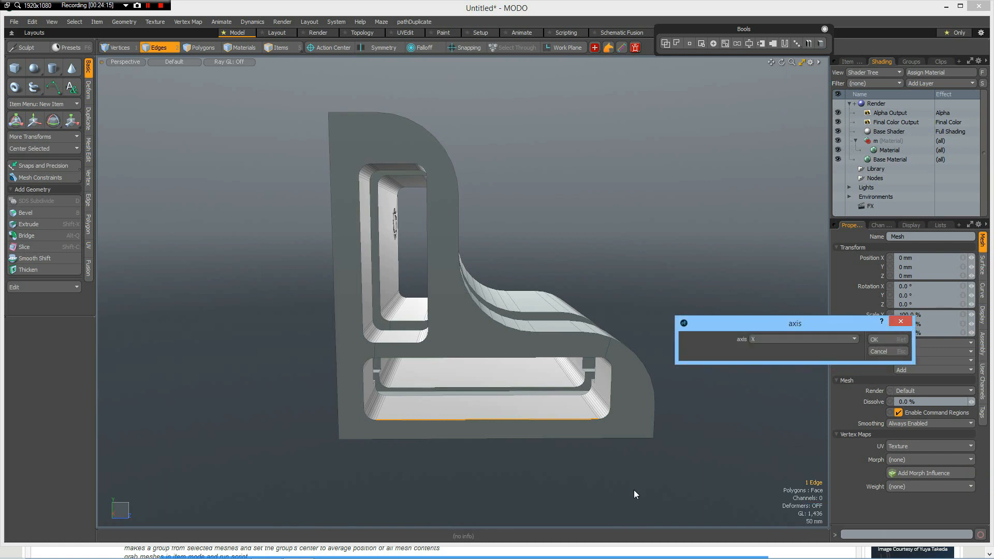
pyautogui.click(881, 340)
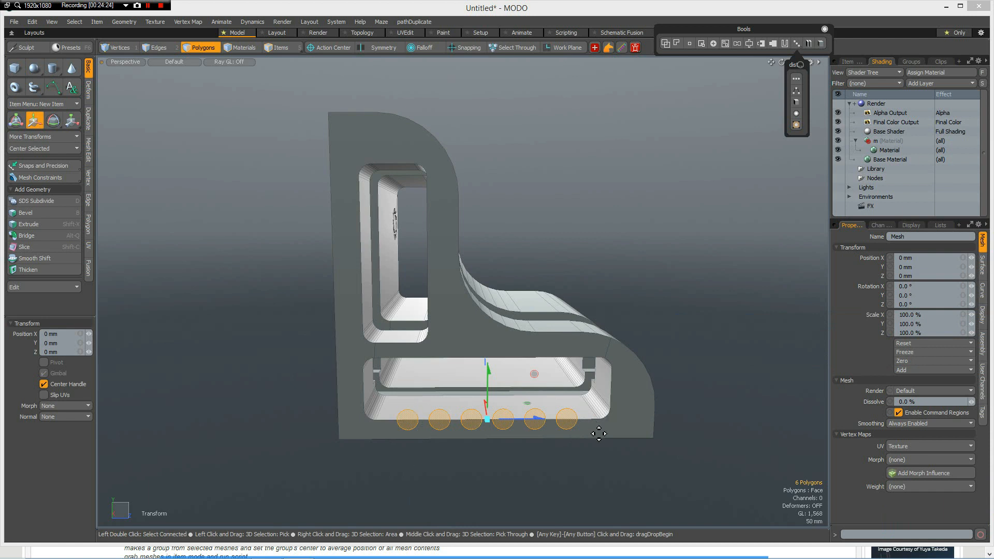
# - Drop the transform tool and clear the selection of the discs
pyautogui.keyDown('alt'); pyautogui.click(618, 477); pyautogui.keyUp('alt')
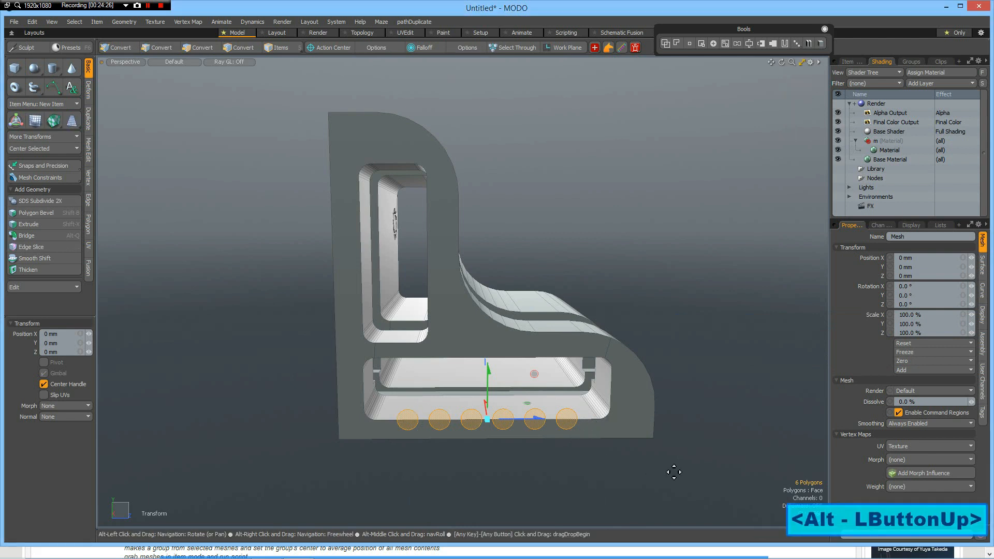
pyautogui.press('space')
pyautogui.press('space')
pyautogui.press('space')
pyautogui.press('space')
pyautogui.press('space')
pyautogui.press('space')
pyautogui.press('space')
pyautogui.press('space')
pyautogui.press('space')
pyautogui.click(579, 474)
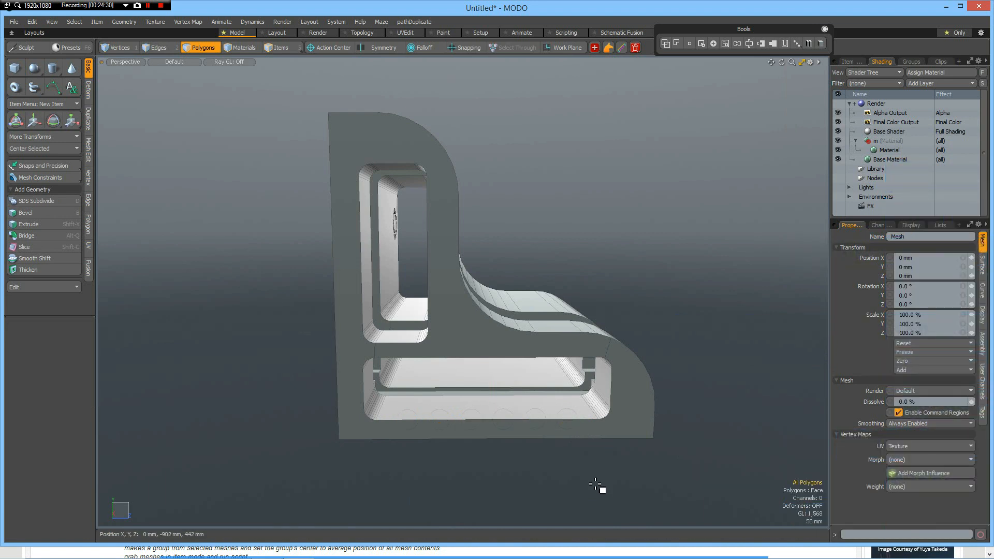
# - Select all six discs along the lower opening and move them -74 mm in X, clear of the body's side face
pyautogui.keyDown('alt'); pyautogui.moveTo(601, 485); pyautogui.dragTo(523, 485); pyautogui.keyUp('alt')
pyautogui.keyDown('alt'); pyautogui.keyDown('shift'); pyautogui.moveTo(510, 449); pyautogui.dragTo(361, 364); pyautogui.keyUp('shift'); pyautogui.keyUp('alt')
pyautogui.click(361, 364)
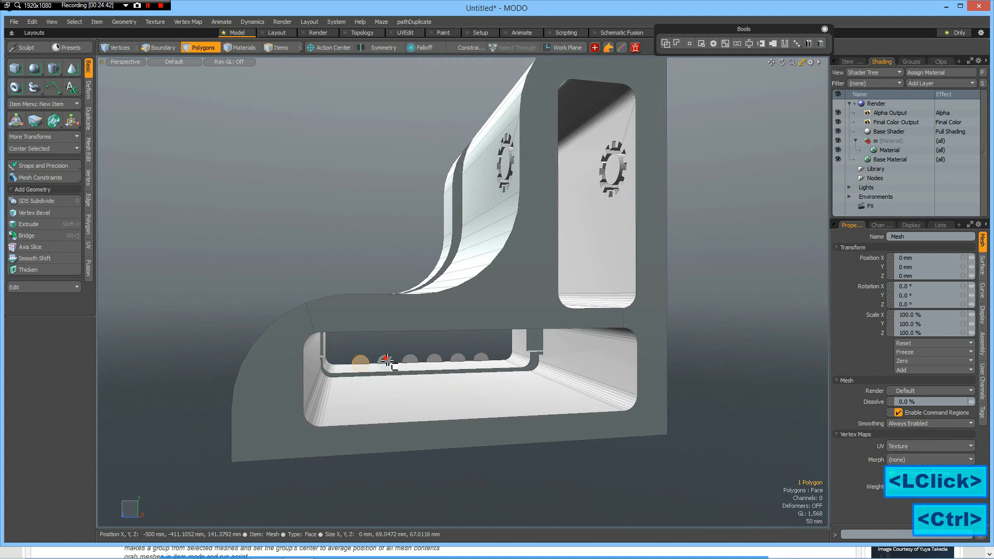
pyautogui.keyDown('ctrl'); pyautogui.click(394, 364); pyautogui.keyUp('ctrl')
pyautogui.keyDown('shift'); pyautogui.click(387, 363); pyautogui.keyUp('shift')
pyautogui.keyDown('shift'); pyautogui.click(412, 362); pyautogui.keyUp('shift')
pyautogui.keyDown('shift'); pyautogui.click(436, 360); pyautogui.keyUp('shift')
pyautogui.keyDown('shift'); pyautogui.click(458, 360); pyautogui.keyUp('shift')
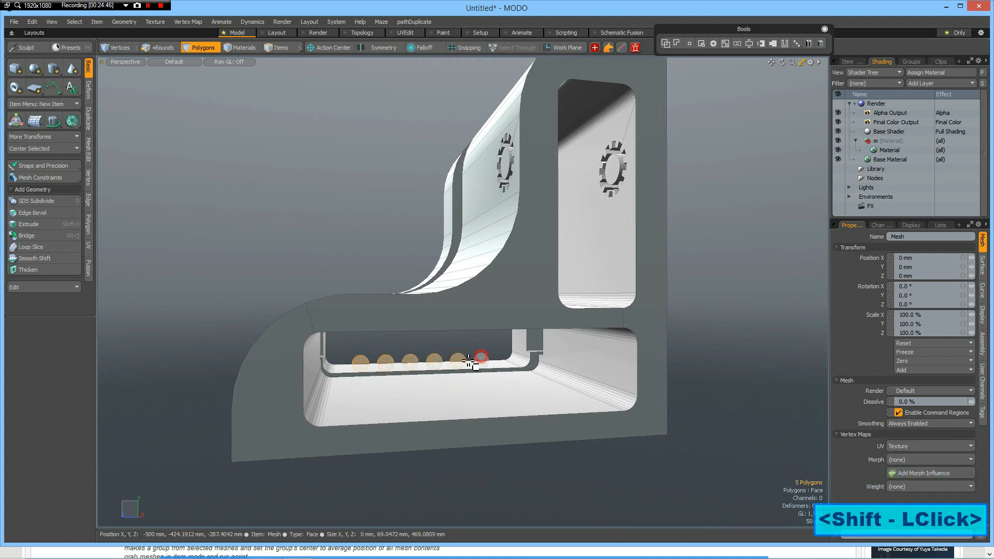
pyautogui.keyDown('shift'); pyautogui.click(481, 360); pyautogui.keyUp('shift')
pyautogui.keyDown('alt'); pyautogui.moveTo(426, 377); pyautogui.dragTo(565, 397); pyautogui.keyUp('alt')
pyautogui.press('w')
pyautogui.moveTo(443, 384); pyautogui.dragTo(391, 413)
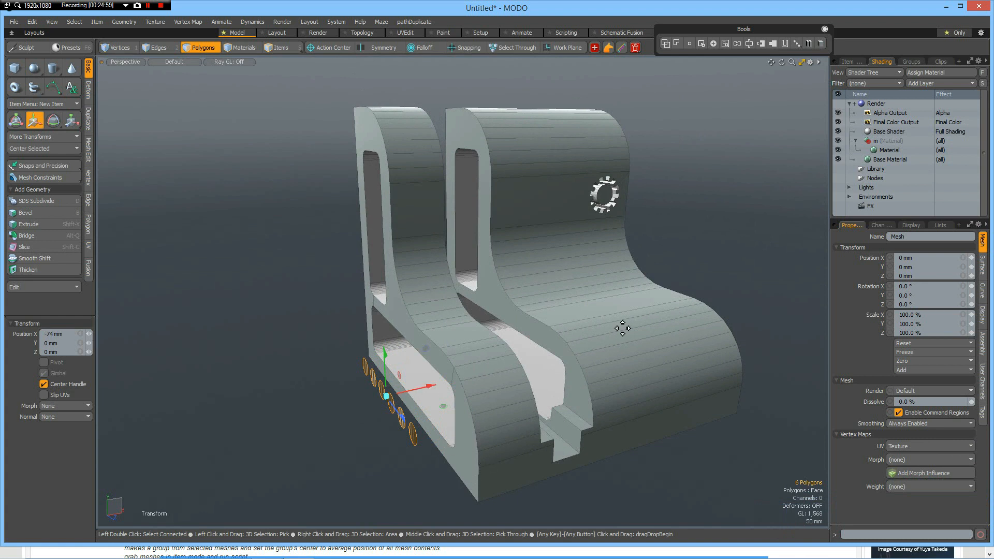
# - Cut the six discs through the body with the Bools tool to form parallel round grooves in the lower opening's floor
pyautogui.click(715, 43)
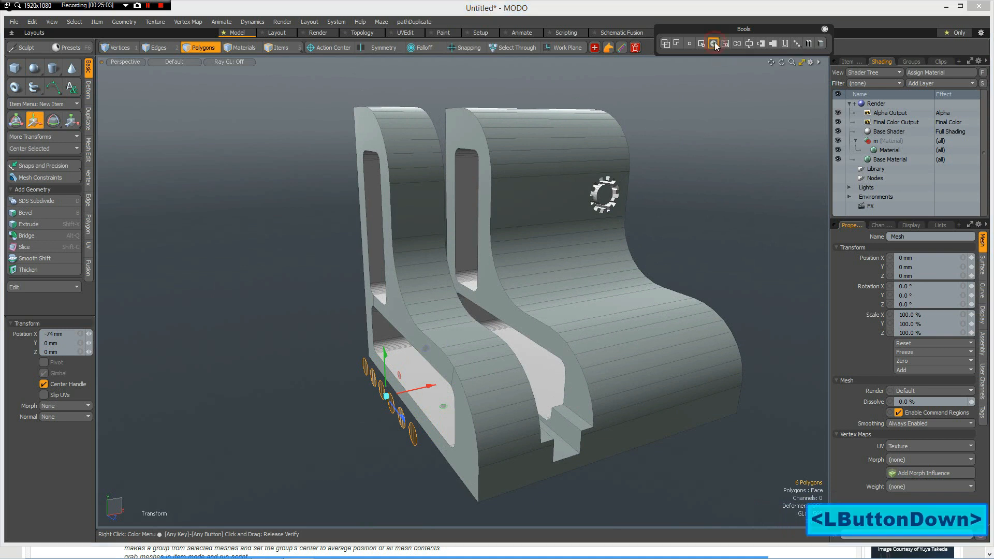
pyautogui.keyDown('alt'); pyautogui.moveTo(362, 302); pyautogui.dragTo(631, 385); pyautogui.keyUp('alt')
pyautogui.doubleClick(526, 409)
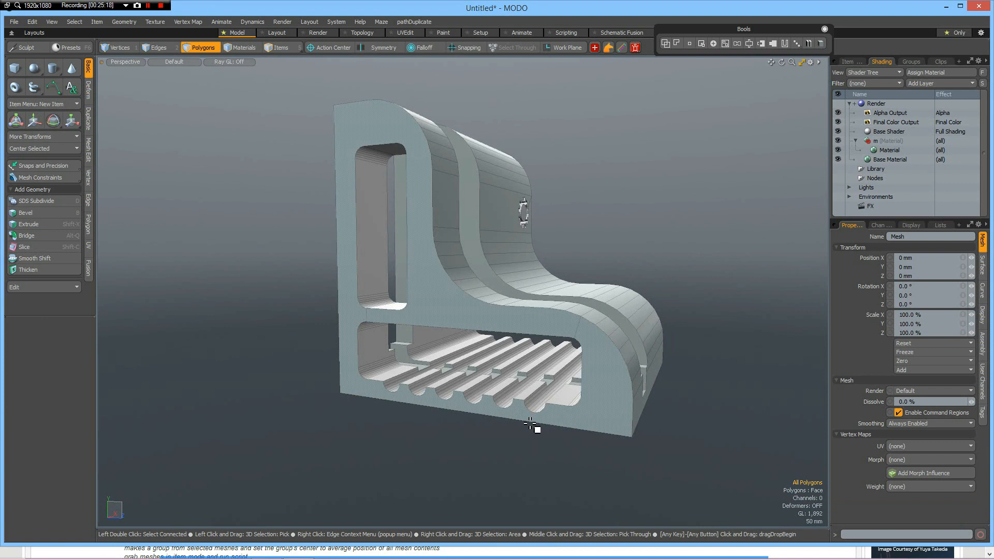
pyautogui.click(670, 355)
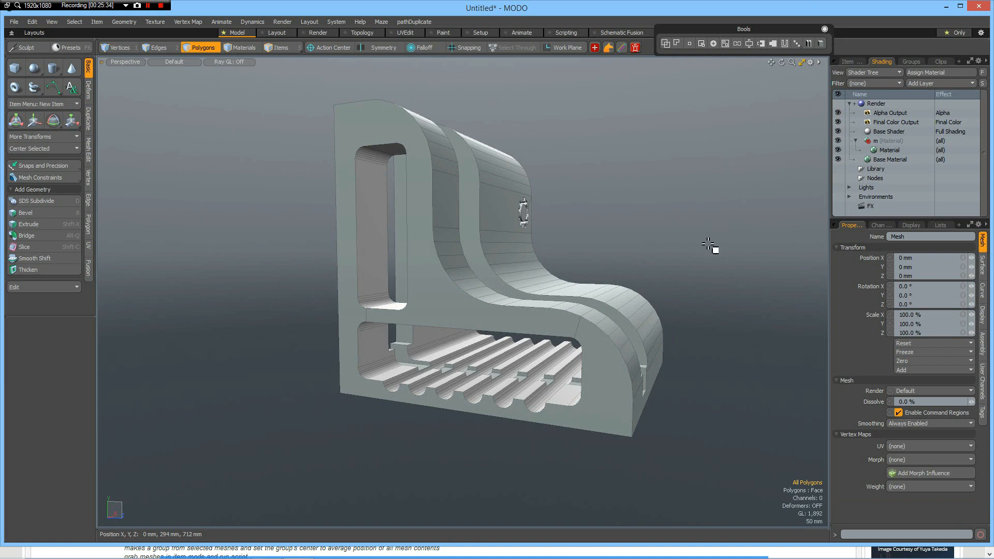
# - Undo the last Bools cut of the six discs through the lower opening's floor
pyautogui.press('ctrl')
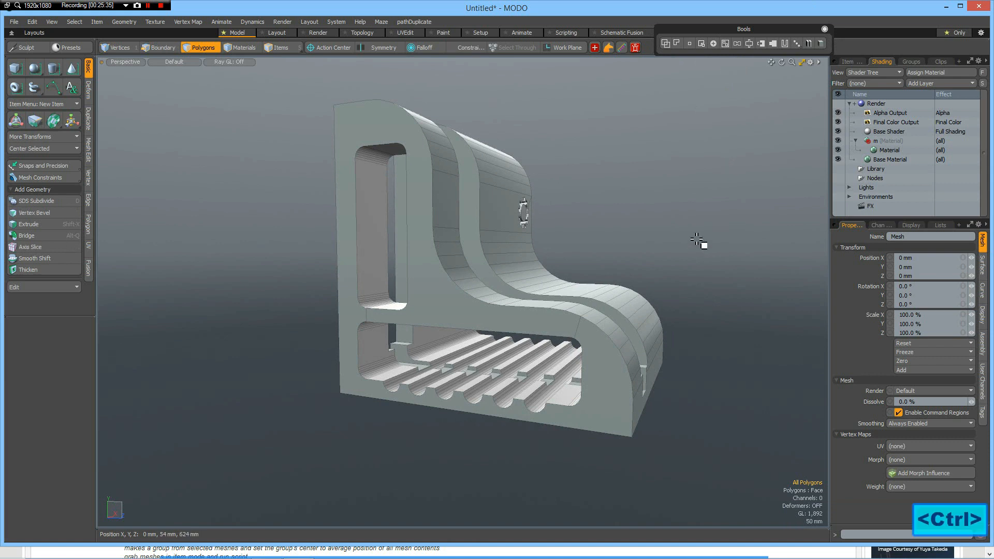
pyautogui.hotkey('ctrl', 'z')
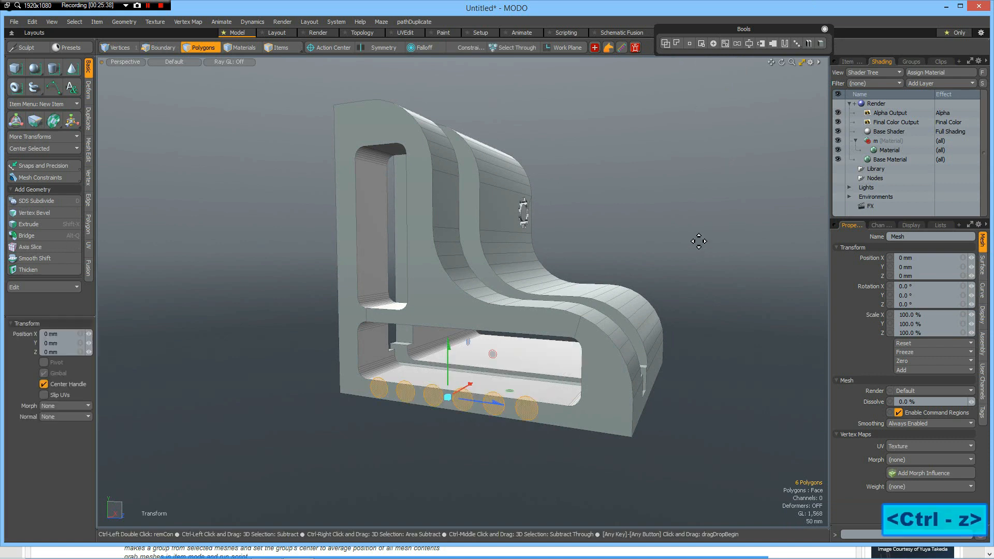
pyautogui.keyDown('alt'); pyautogui.moveTo(568, 405); pyautogui.dragTo(517, 410); pyautogui.keyUp('alt')
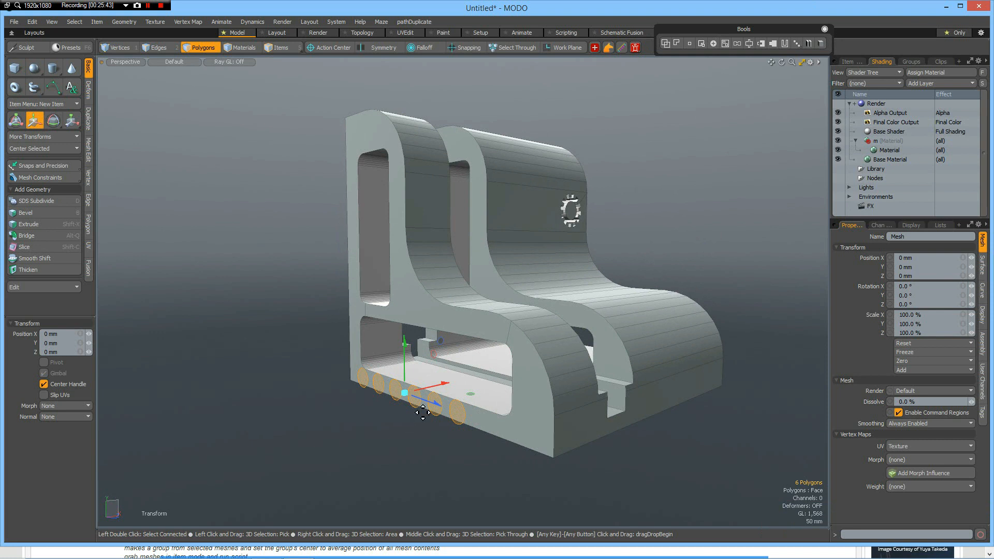
pyautogui.keyDown('alt'); pyautogui.moveTo(488, 413); pyautogui.dragTo(469, 409); pyautogui.keyUp('alt')
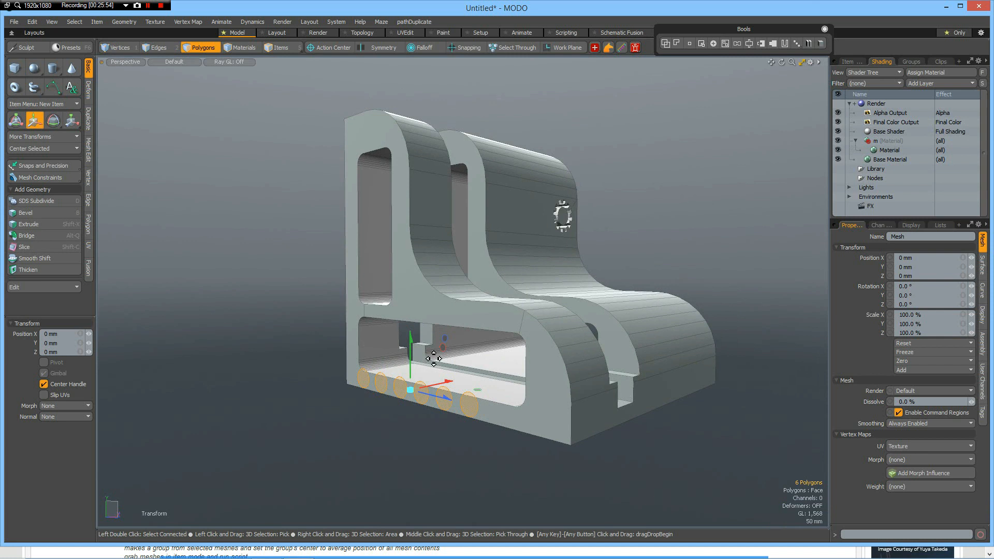
# - Move the six selected discs 1 mm in Y
pyautogui.click(411, 340)
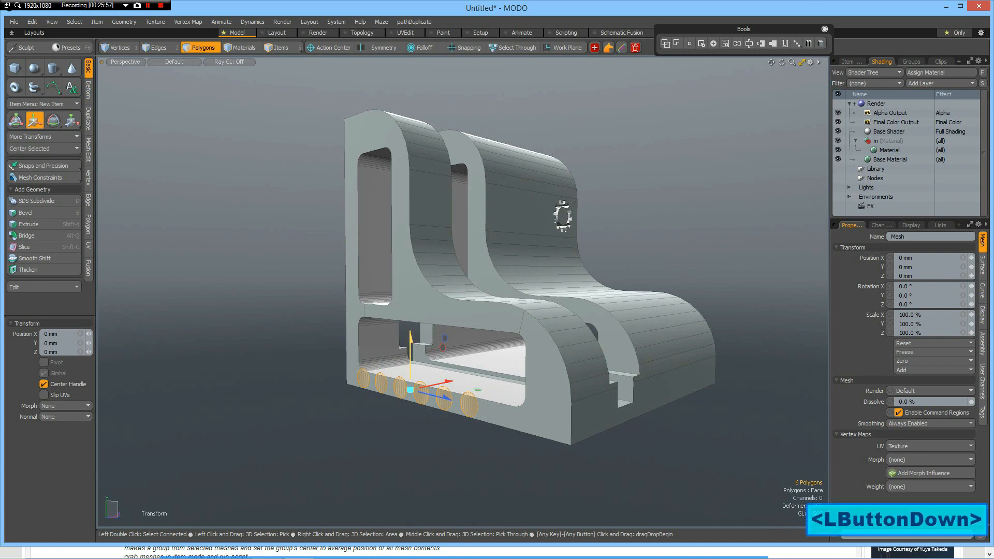
pyautogui.moveTo(411, 340); pyautogui.dragTo(411, 337)
pyautogui.click(56, 343)
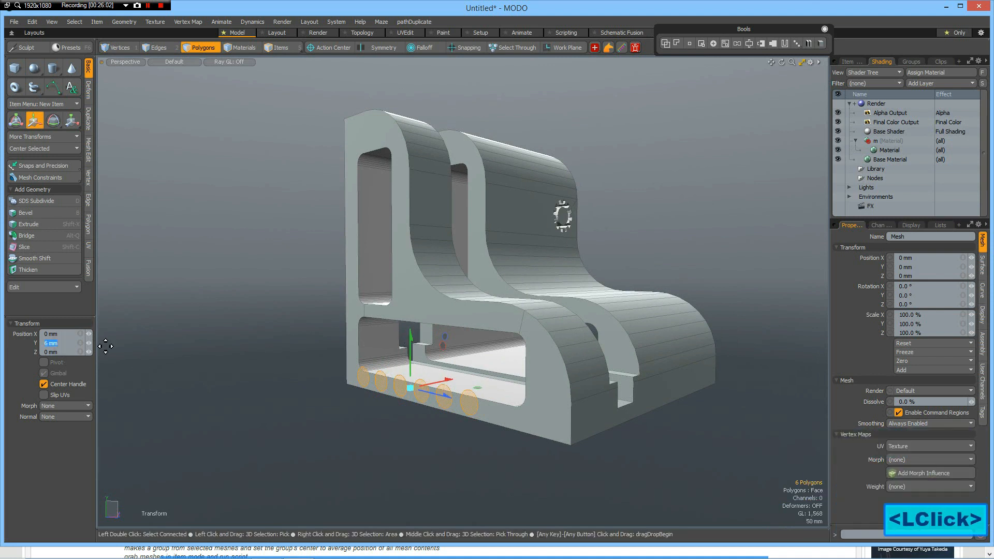
pyautogui.write('1')
pyautogui.press('Return')
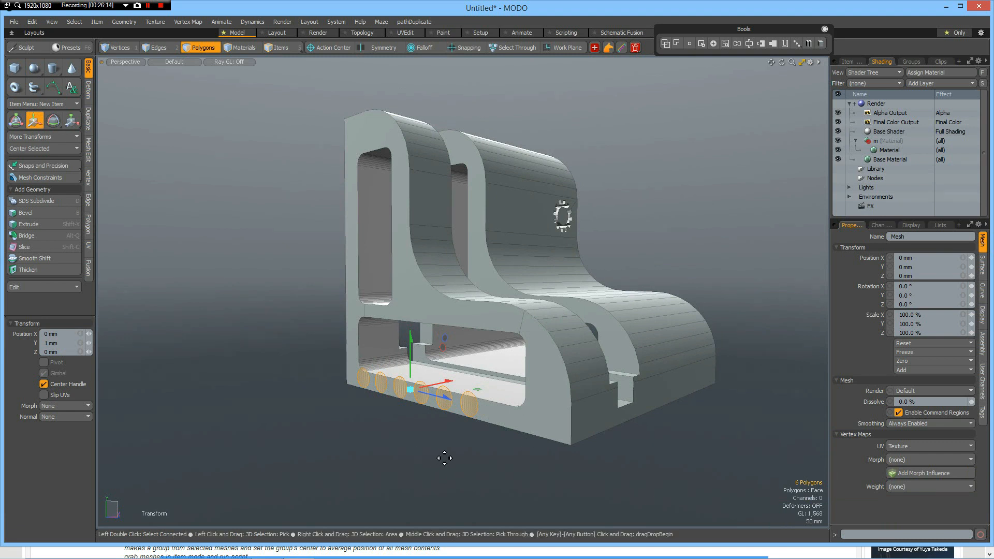
# - Extrude the six discs about 2.03 m in X so they run through the whole body and out its far side
pyautogui.hotkey('shift', 'x')
pyautogui.keyDown('alt'); pyautogui.moveTo(443, 463); pyautogui.dragTo(389, 464); pyautogui.keyUp('alt')
pyautogui.click(418, 397)
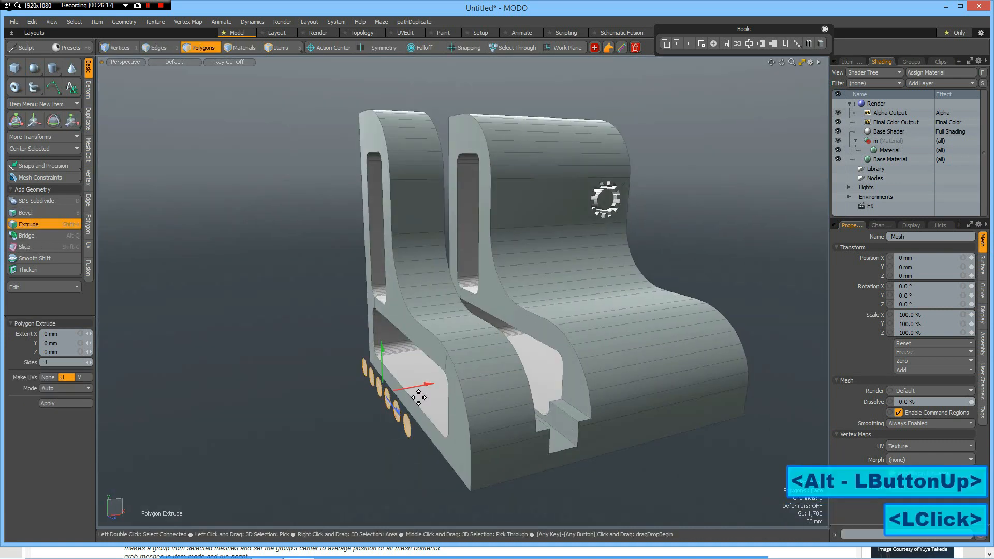
pyautogui.keyDown('ctrl'); pyautogui.moveTo(421, 384); pyautogui.dragTo(792, 320); pyautogui.keyUp('ctrl')
pyautogui.keyDown('alt'); pyautogui.keyDown('shift'); pyautogui.moveTo(666, 360); pyautogui.dragTo(611, 257); pyautogui.keyUp('shift'); pyautogui.keyUp('alt')
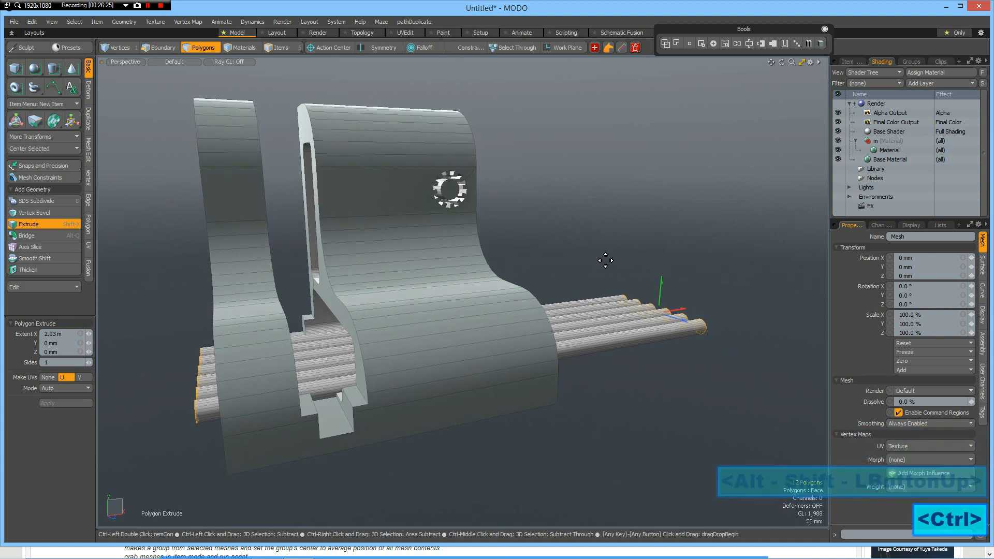
# - Drop the Extrude tool and deselect the six far end caps of the rods, keeping the six near caps selected
pyautogui.keyDown('ctrl'); pyautogui.moveTo(603, 264); pyautogui.dragTo(607, 272, button='middle'); pyautogui.keyUp('ctrl')
pyautogui.hotkey('ctrl', 'z')
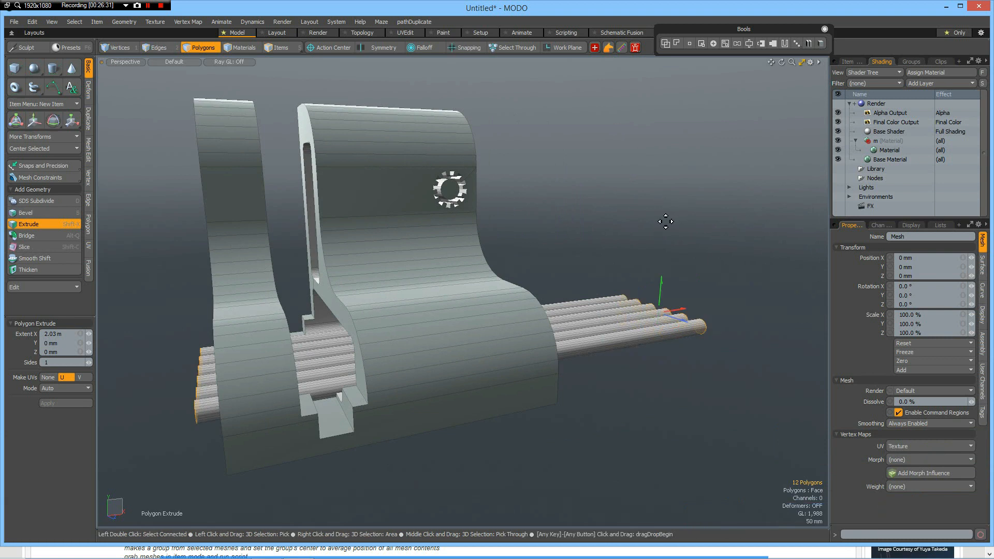
pyautogui.press('ctrl')
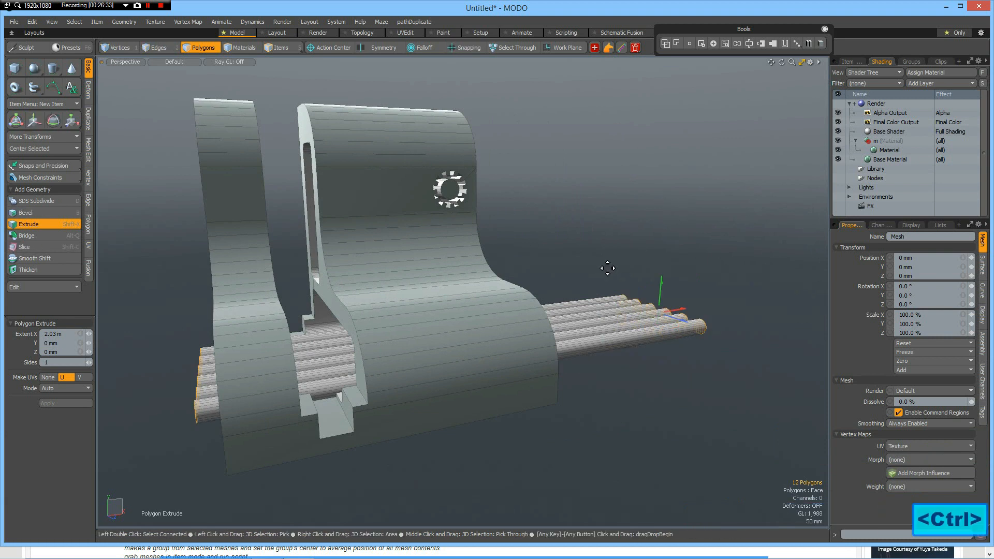
pyautogui.press('space')
pyautogui.keyDown('ctrl'); pyautogui.moveTo(603, 266); pyautogui.dragTo(736, 371, button='right'); pyautogui.keyUp('ctrl')
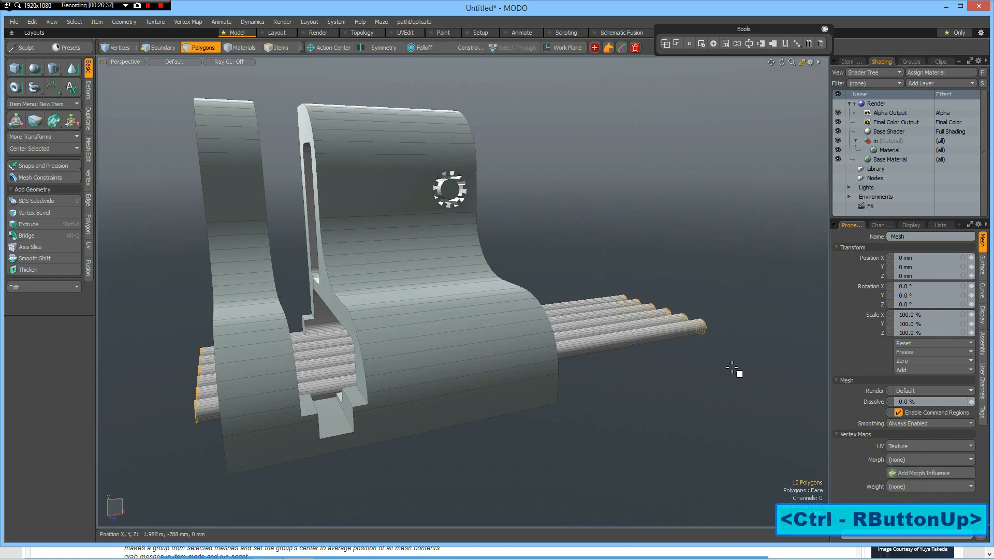
pyautogui.keyDown('shift'); pyautogui.rightClick(587, 266); pyautogui.keyUp('shift')
pyautogui.keyDown('ctrl'); pyautogui.moveTo(587, 266); pyautogui.dragTo(740, 373, button='right'); pyautogui.keyUp('ctrl')
pyautogui.keyDown('ctrl'); pyautogui.click(642, 281); pyautogui.keyUp('ctrl')
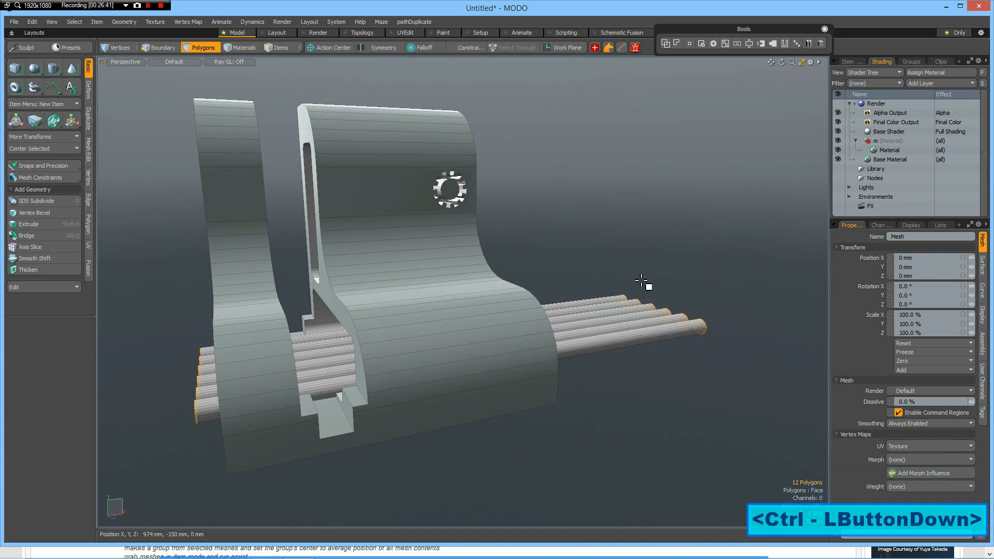
pyautogui.keyDown('ctrl'); pyautogui.moveTo(618, 269); pyautogui.dragTo(769, 388, button='middle'); pyautogui.keyUp('ctrl')
pyautogui.keyDown('ctrl'); pyautogui.moveTo(585, 259); pyautogui.dragTo(741, 371, button='middle'); pyautogui.keyUp('ctrl')
pyautogui.keyDown('alt'); pyautogui.moveTo(249, 474); pyautogui.dragTo(327, 470); pyautogui.keyUp('alt')
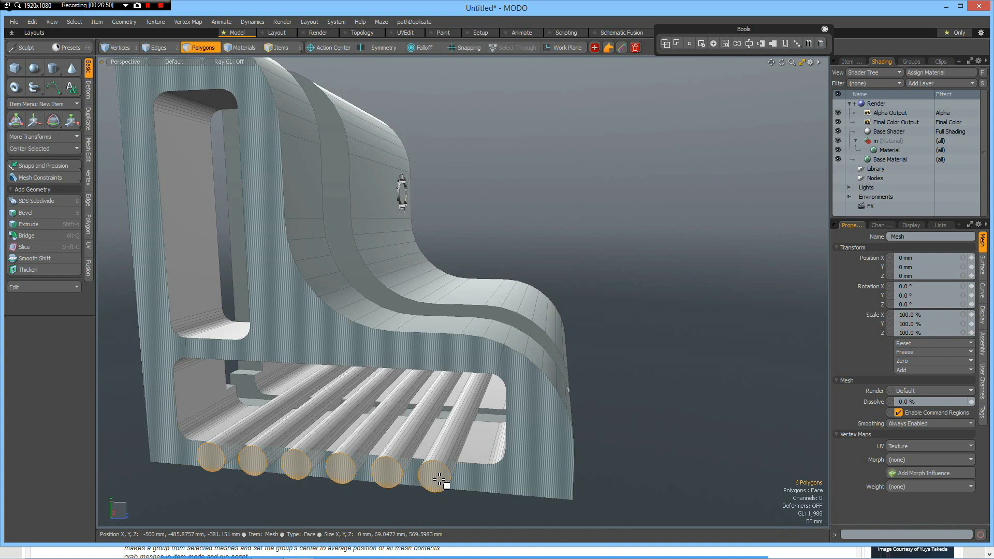
# - Add the lower opening's floor polygon to the selection after the rod caps and subtract the rods from the body with Bools
pyautogui.click(487, 444)
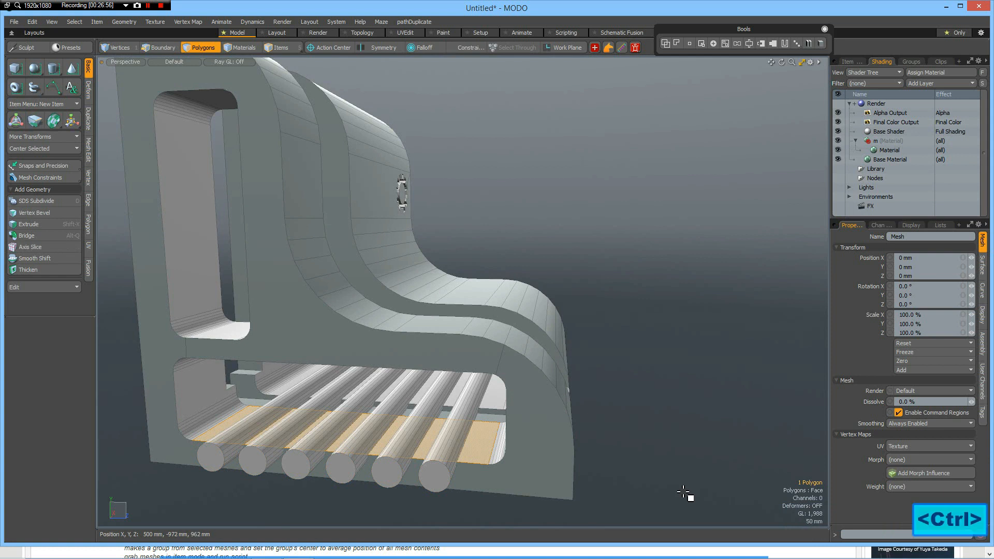
pyautogui.hotkey('ctrl', 'z')
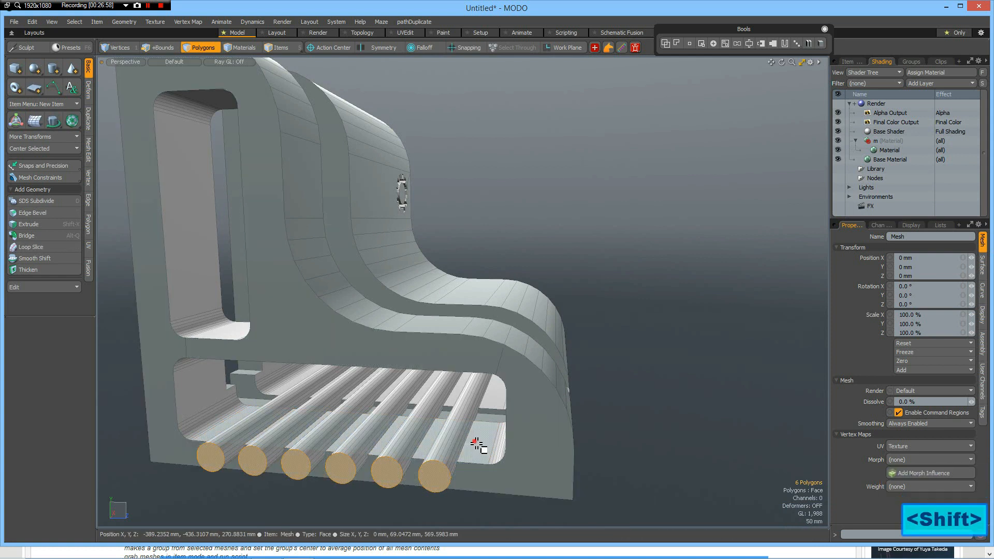
pyautogui.keyDown('shift'); pyautogui.click(476, 444); pyautogui.keyUp('shift')
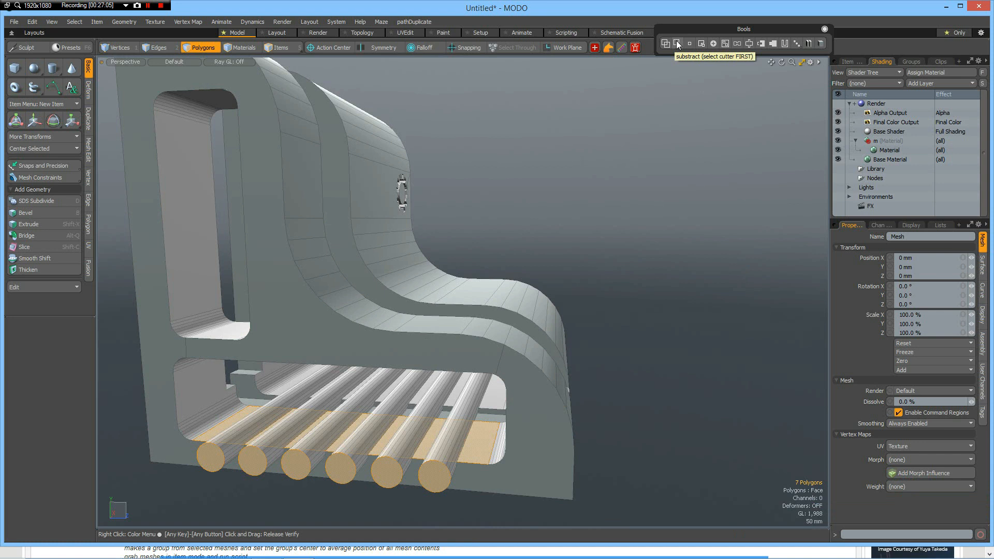
pyautogui.click(677, 43)
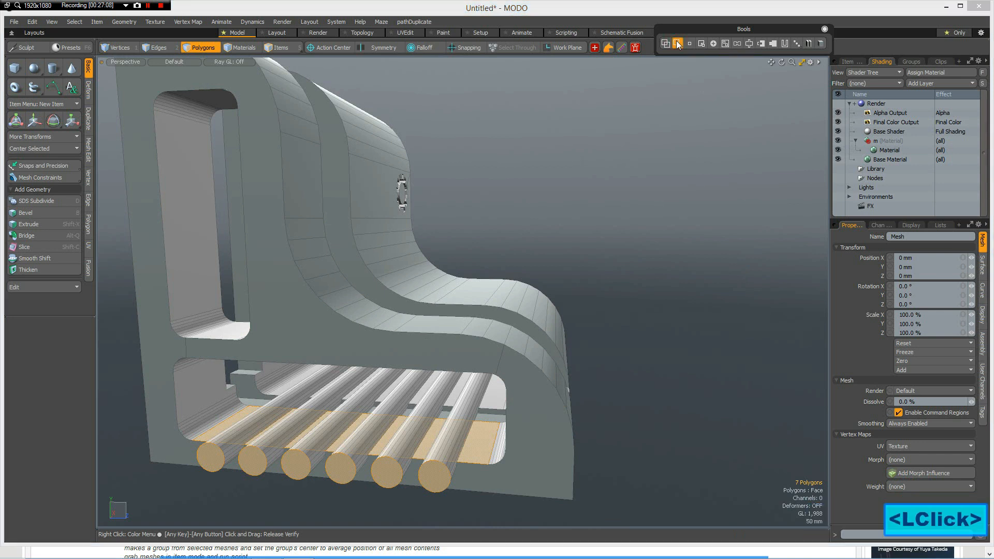
pyautogui.keyDown('alt'); pyautogui.moveTo(619, 388); pyautogui.dragTo(504, 368); pyautogui.keyUp('alt')
pyautogui.scroll(-2, 470, 235)
pyautogui.scroll(2, 471, 235)
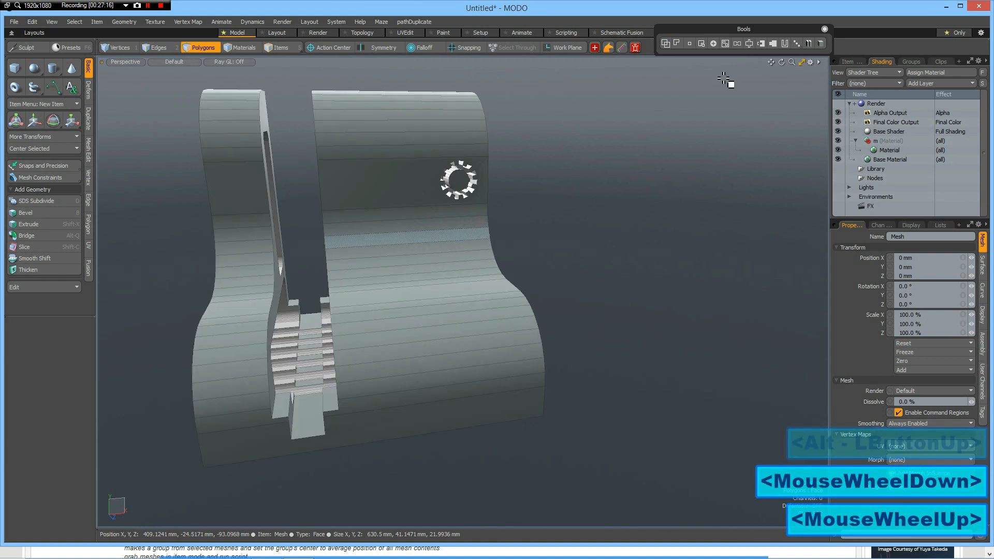
# - Switch the viewport to the front view and centre the body in it
pyautogui.click(802, 62)
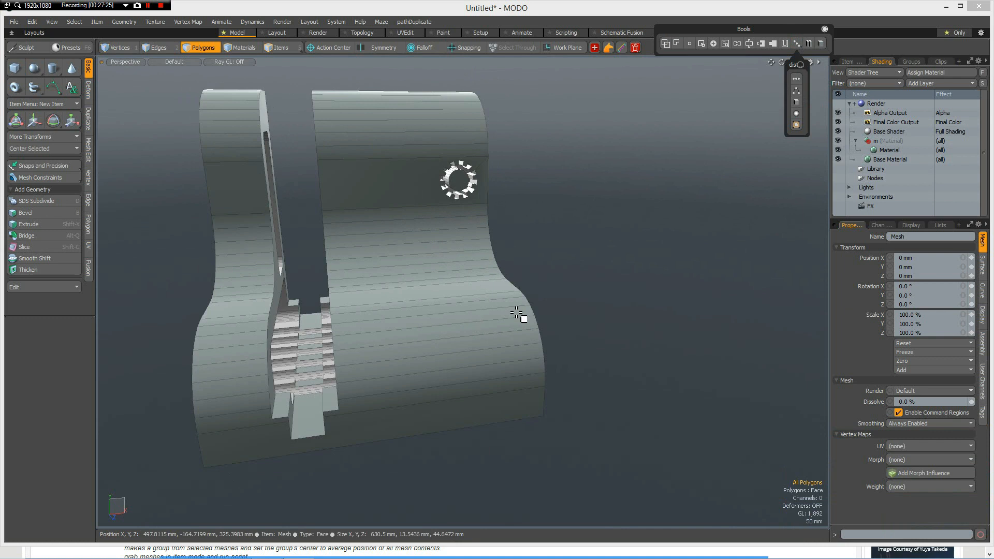
pyautogui.press('2')
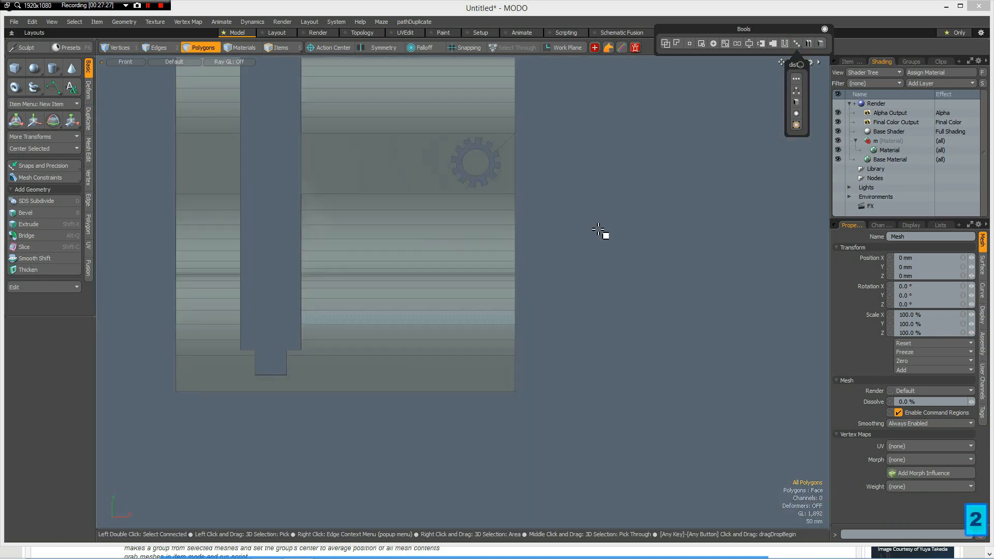
pyautogui.keyDown('alt'); pyautogui.moveTo(570, 327); pyautogui.dragTo(654, 293); pyautogui.keyUp('alt')
pyautogui.press('Escape')
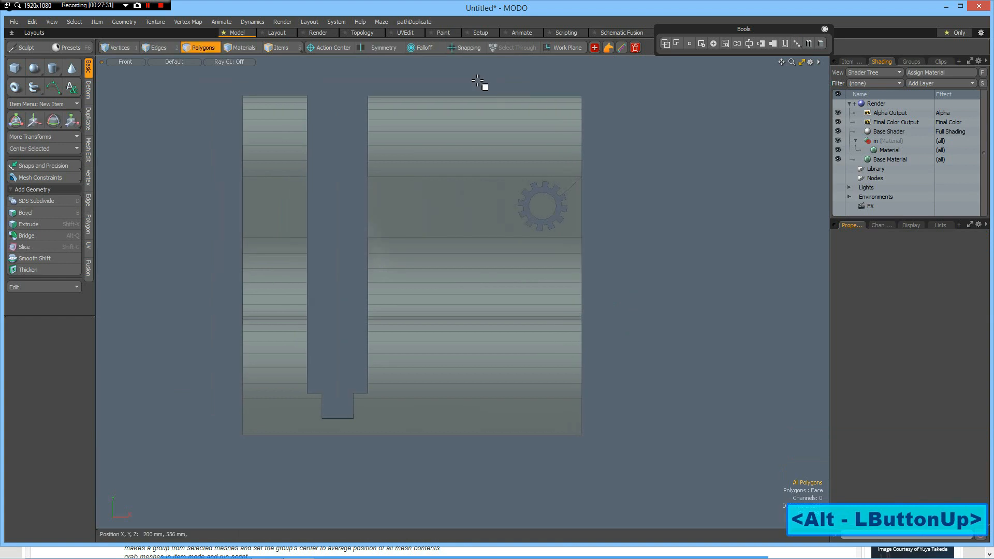
# - Slice the body vertically between the slot and the gear-shaped cut, with Split and Cap Sections enabled
pyautogui.press('shift')
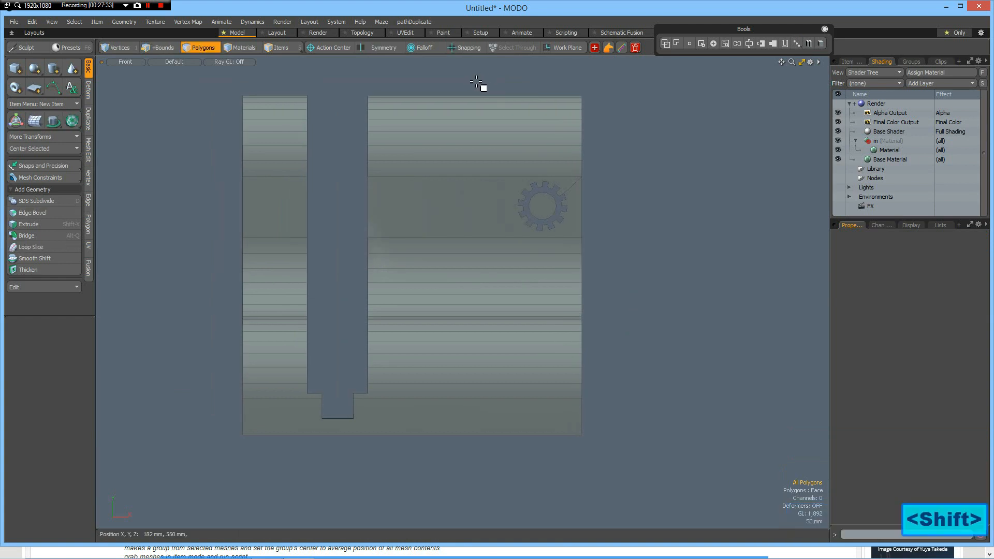
pyautogui.hotkey('shift', 'c')
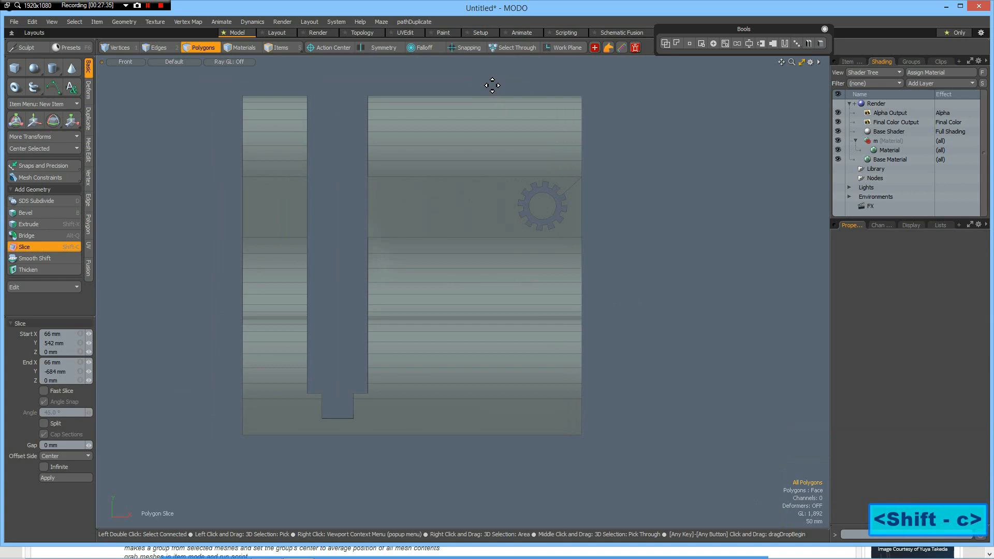
pyautogui.keyDown('ctrl'); pyautogui.click(490, 76); pyautogui.keyUp('ctrl')
pyautogui.keyDown('ctrl'); pyautogui.moveTo(490, 76); pyautogui.dragTo(491, 508); pyautogui.keyUp('ctrl')
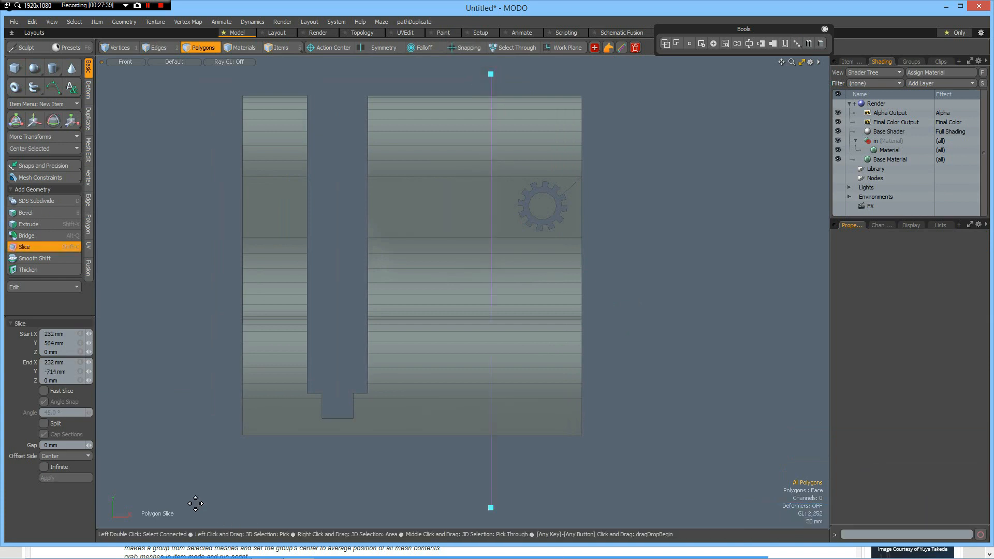
pyautogui.click(42, 421)
pyautogui.click(643, 385)
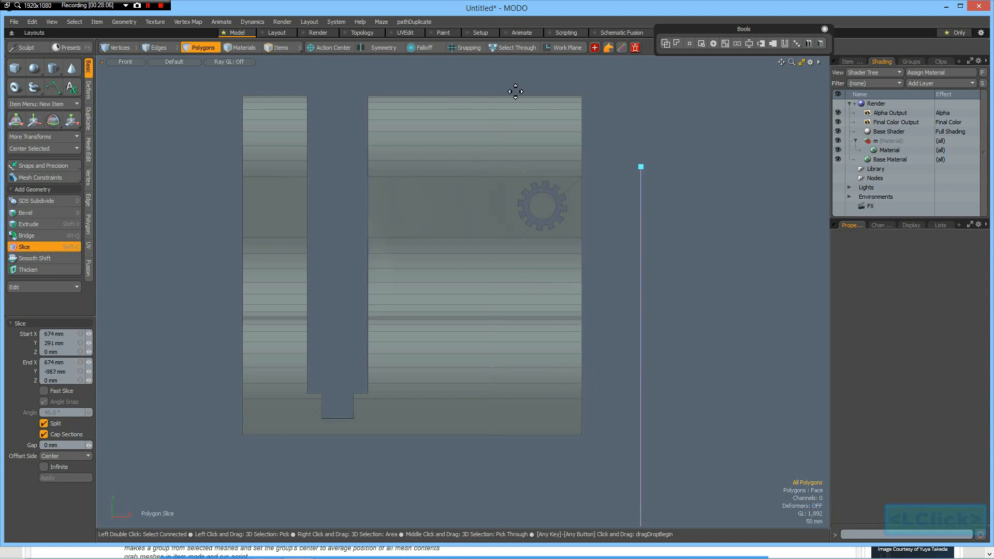
pyautogui.click(492, 279)
pyautogui.press('space')
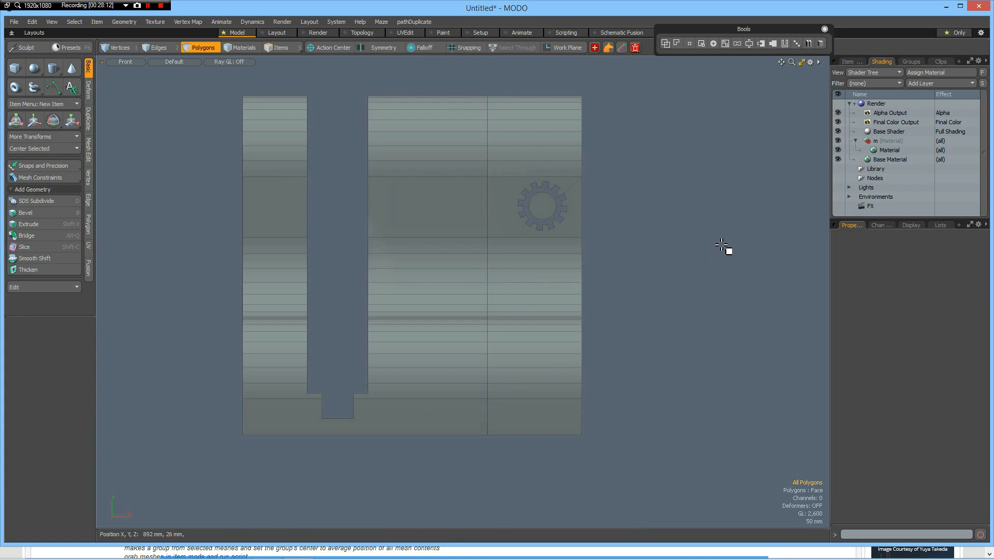
# - Assign the material "m" with smoothing to all polygons and examine the split seam from several angles in the render preview
pyautogui.press('m')
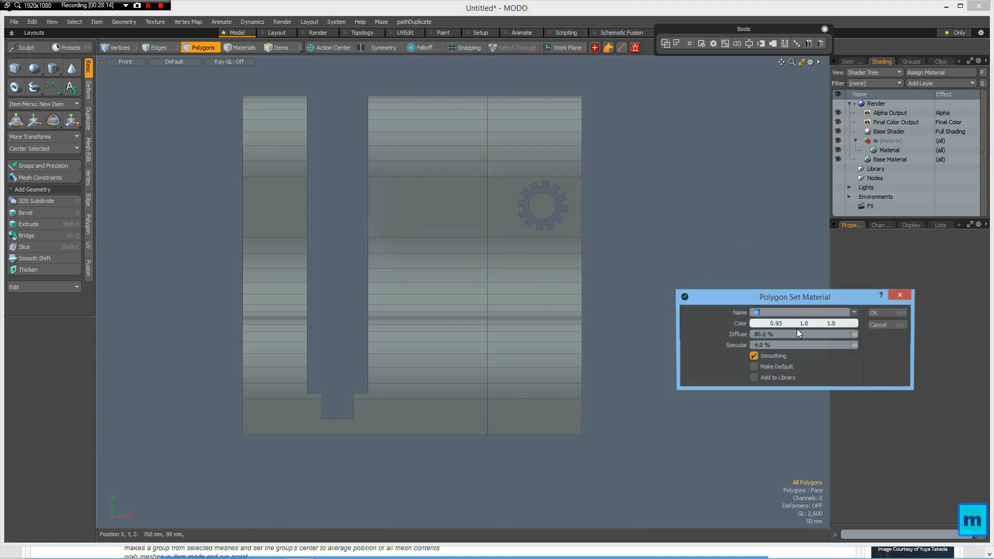
pyautogui.click(884, 312)
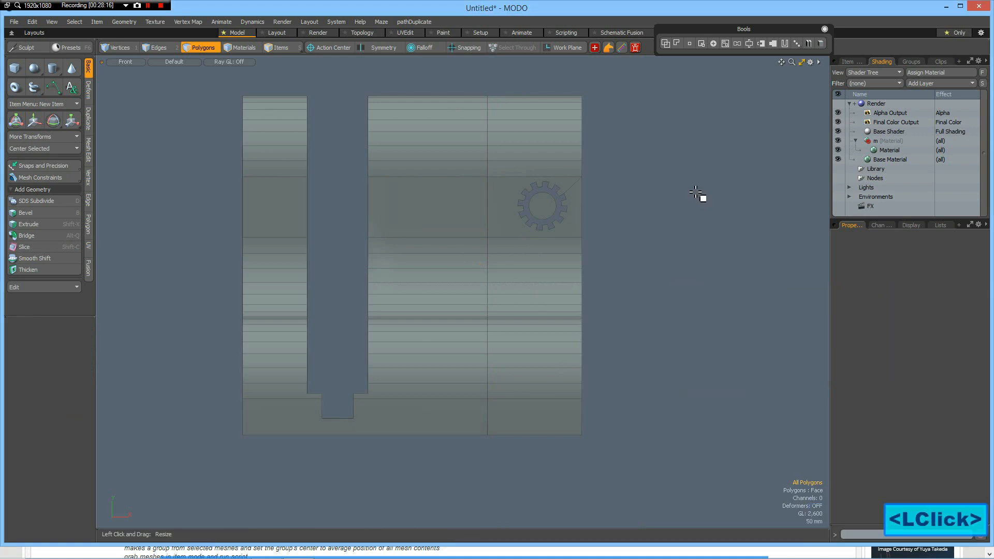
pyautogui.press('F8')
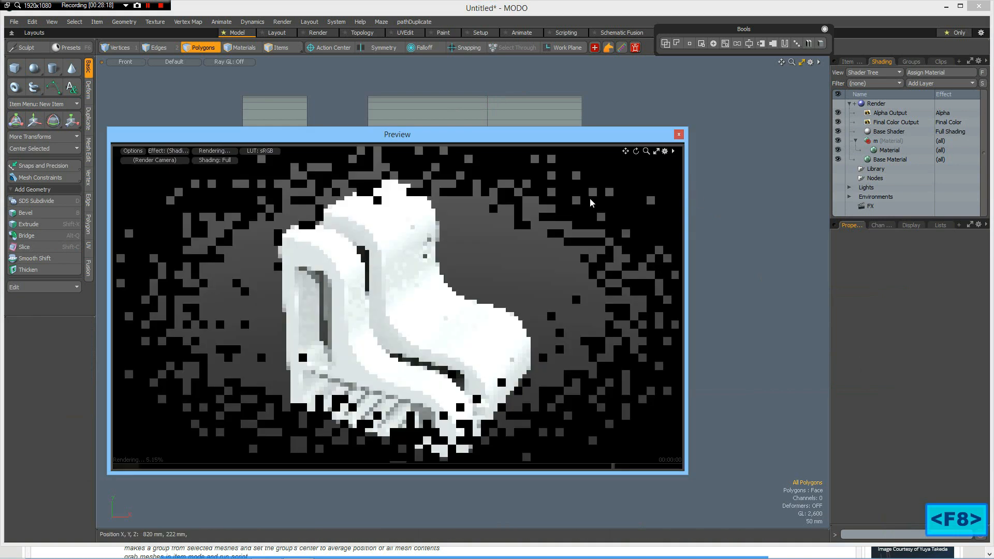
pyautogui.keyDown('alt'); pyautogui.moveTo(499, 295); pyautogui.dragTo(411, 306); pyautogui.keyUp('alt')
pyautogui.keyDown('alt'); pyautogui.moveTo(399, 304); pyautogui.dragTo(394, 263); pyautogui.keyUp('alt')
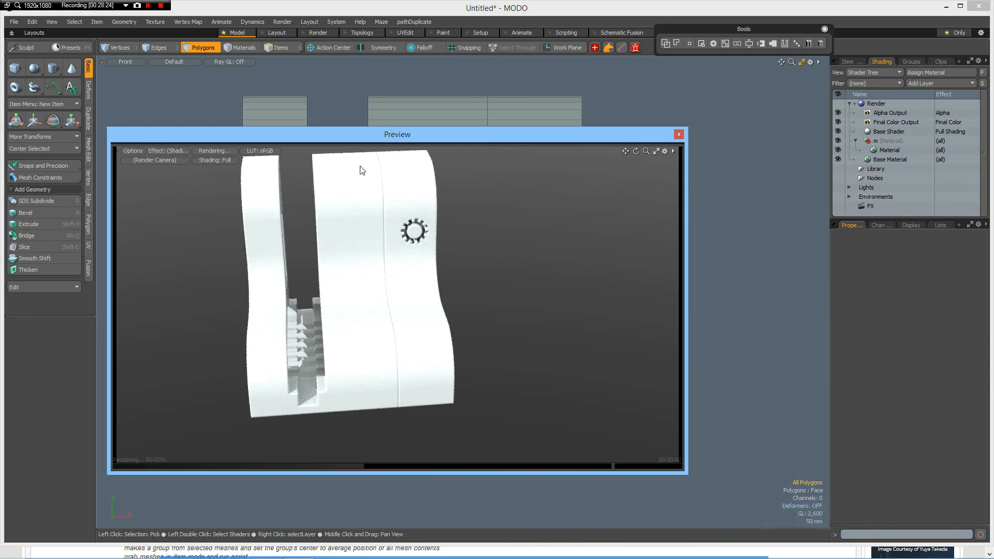
pyautogui.moveTo(422, 326)
pyautogui.keyDown('alt'); pyautogui.mouseDown()
pyautogui.moveTo(439, 329)
pyautogui.moveTo(431, 338)
pyautogui.mouseUp(); pyautogui.keyUp('alt')
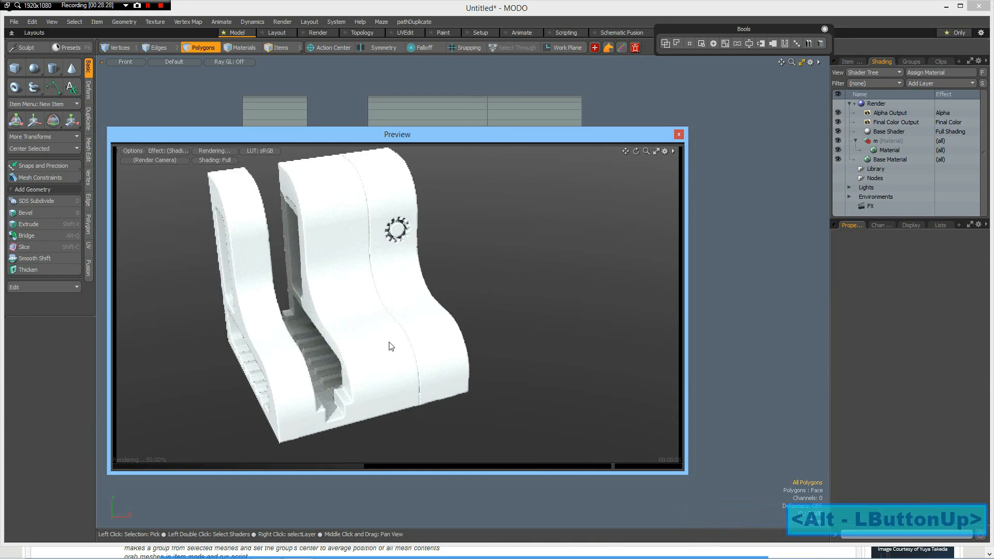
pyautogui.click(678, 136)
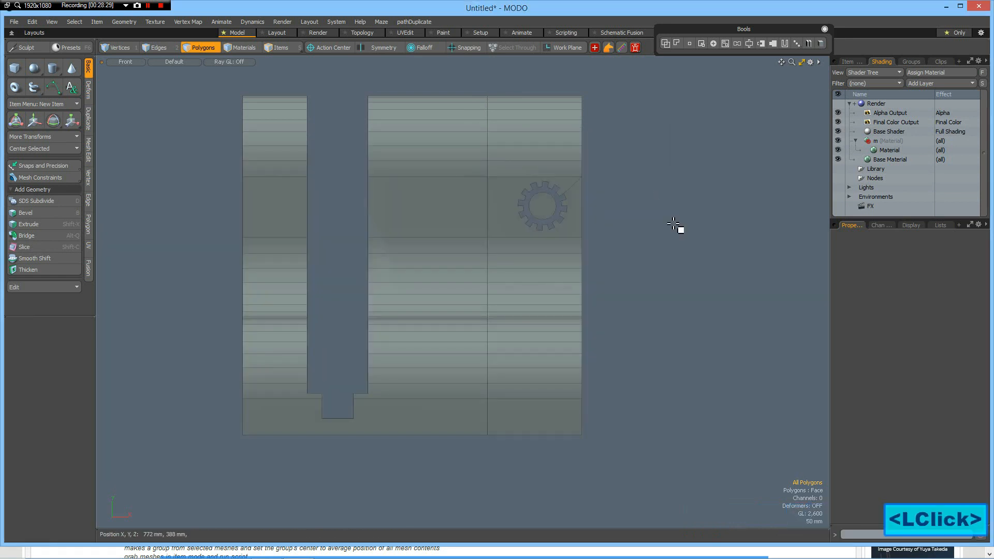
# - Undo the material assignment and the vertical slice
pyautogui.click(459, 204)
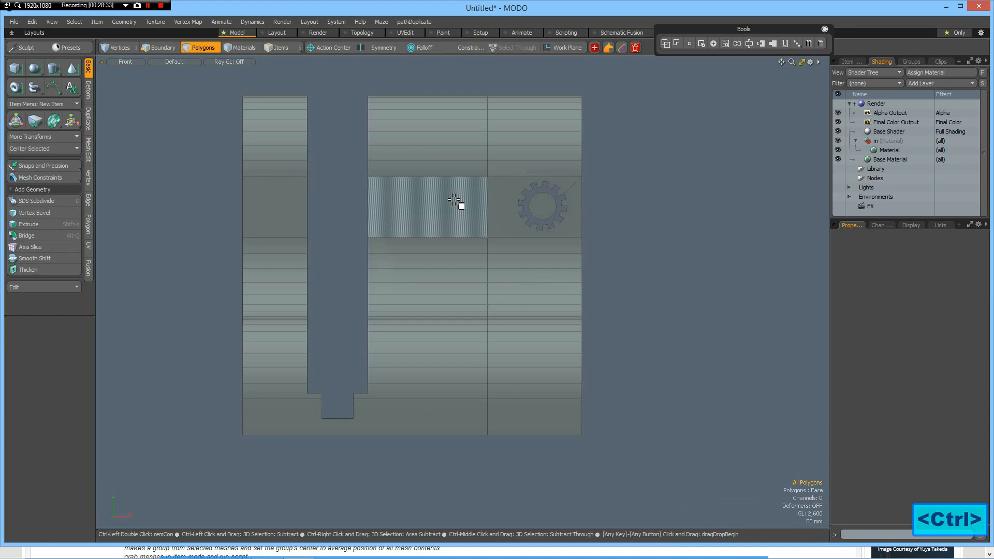
pyautogui.hotkey('ctrl', 'z')
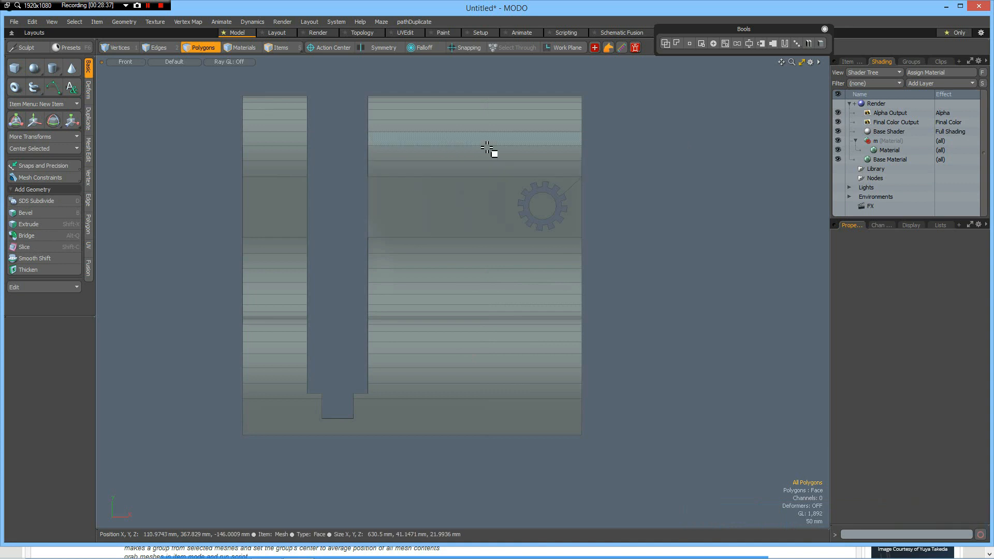
# - Slice the body vertically at about X 194 mm, between the slot and the gear-shaped cut, with Split disabled
pyautogui.hotkey('shift', 'c')
pyautogui.click(44, 424)
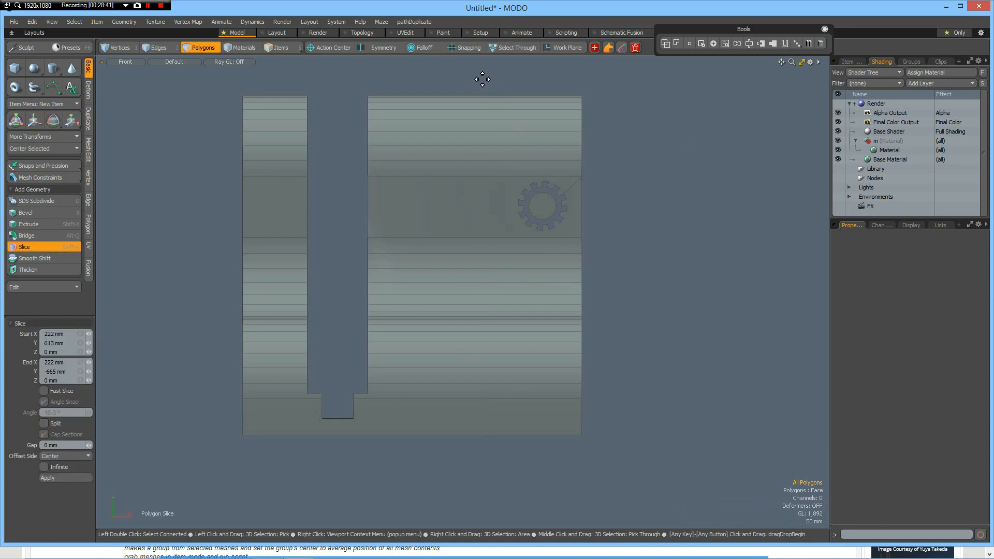
pyautogui.moveTo(478, 76); pyautogui.dragTo(478, 469)
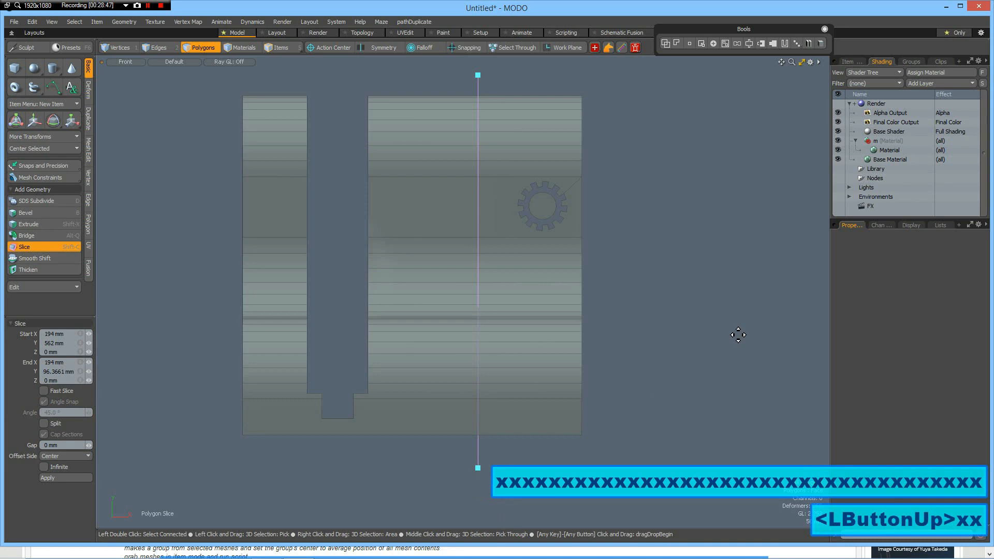
pyautogui.press('space')
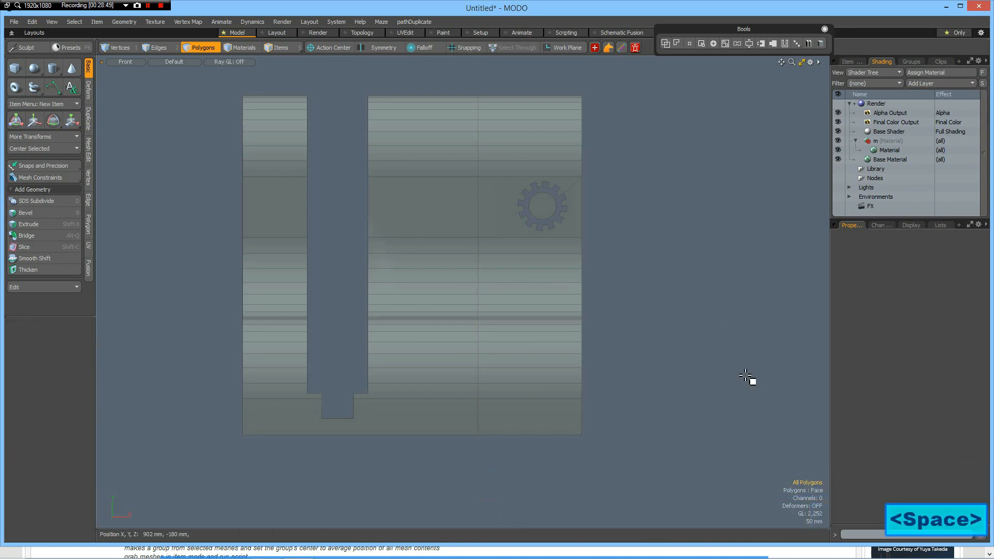
# - In the perspective view, select the row of vertices along the new slice line from the lower front curve up to the upper edge
pyautogui.hotkey('ctrl', 'space')
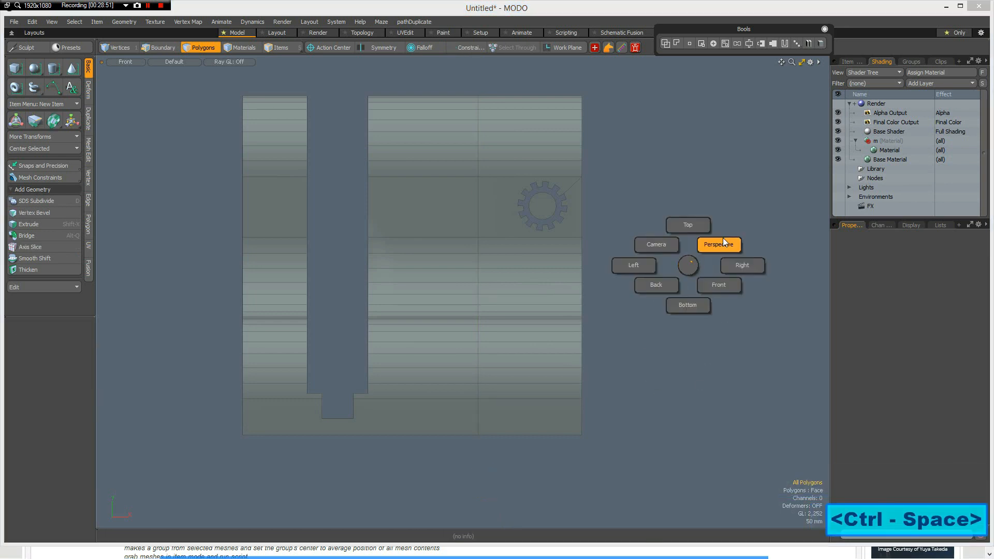
pyautogui.click(719, 246)
pyautogui.keyDown('alt'); pyautogui.moveTo(528, 277); pyautogui.dragTo(560, 393); pyautogui.keyUp('alt')
pyautogui.scroll(3, 562, 399)
pyautogui.scroll(-3, 579, 397)
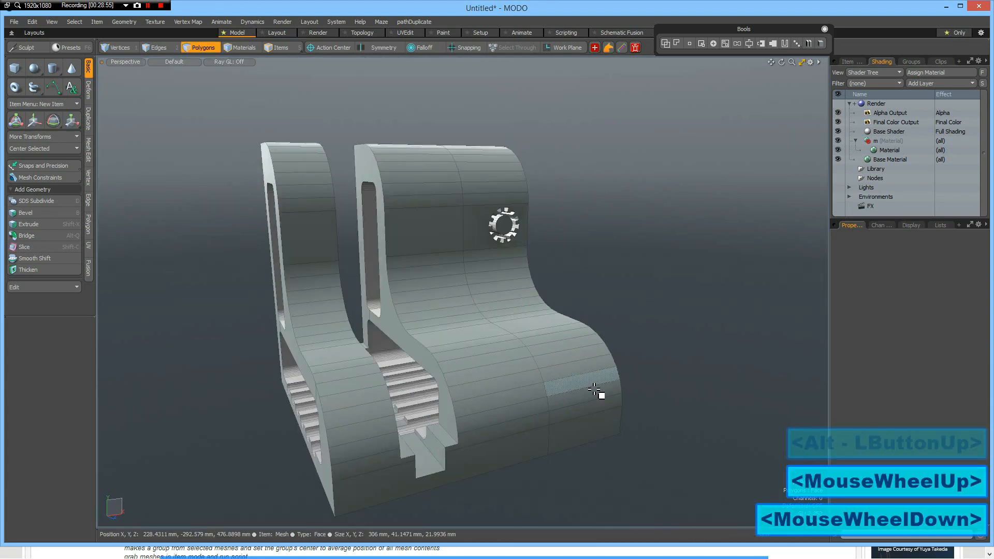
pyautogui.press('1')
pyautogui.click(550, 411)
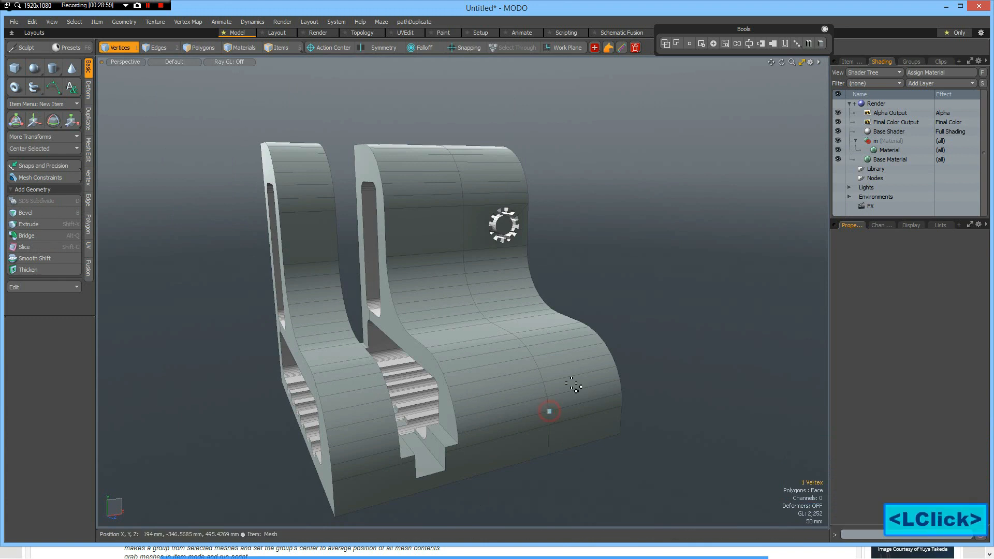
pyautogui.keyDown('shift'); pyautogui.moveTo(543, 382); pyautogui.dragTo(694, 238); pyautogui.keyUp('shift')
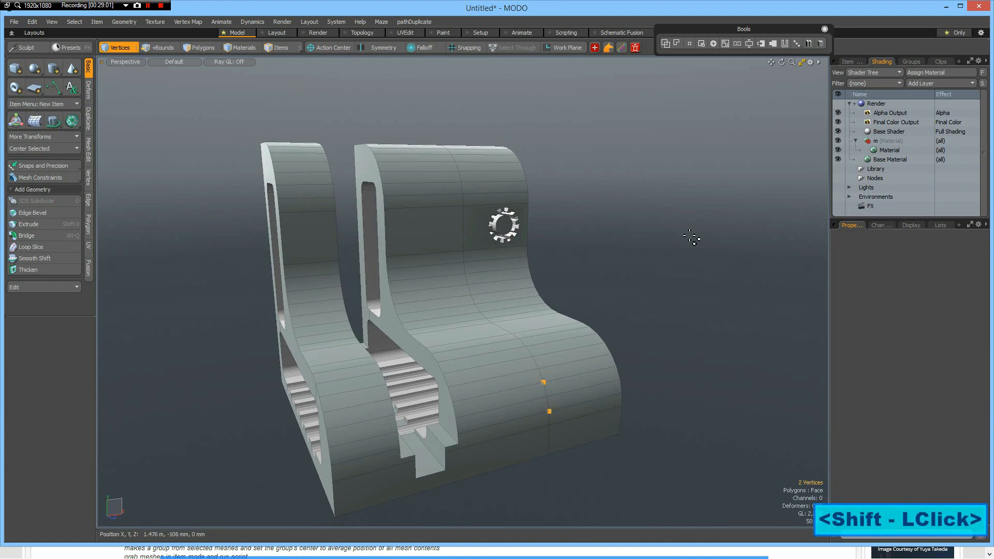
pyautogui.press('Up')
pyautogui.press('Up')
pyautogui.press('Up')
pyautogui.press('Up')
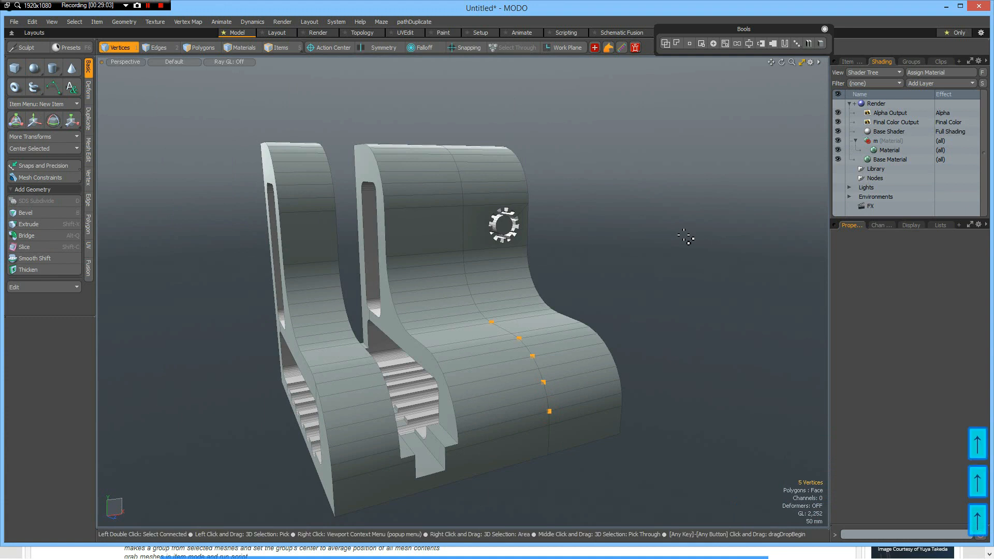
pyautogui.press('Up')
pyautogui.press('Up')
pyautogui.press('Up')
pyautogui.press('Up')
pyautogui.press('Up')
pyautogui.press('Up')
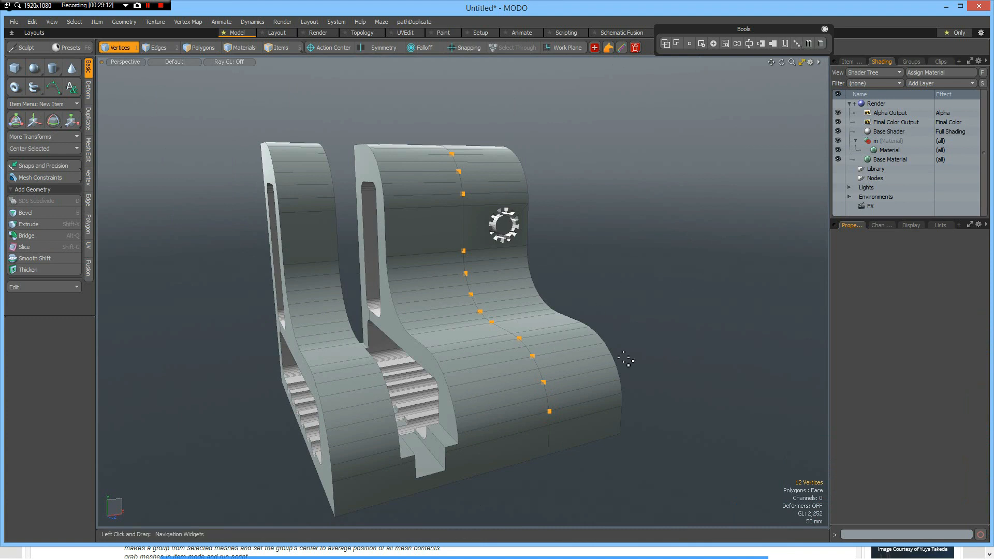
# - Examine the placement of the selected vertices along the curved slice line from several angles
pyautogui.scroll(2, 543, 359)
pyautogui.keyDown('alt'); pyautogui.moveTo(518, 328); pyautogui.dragTo(543, 326); pyautogui.keyUp('alt')
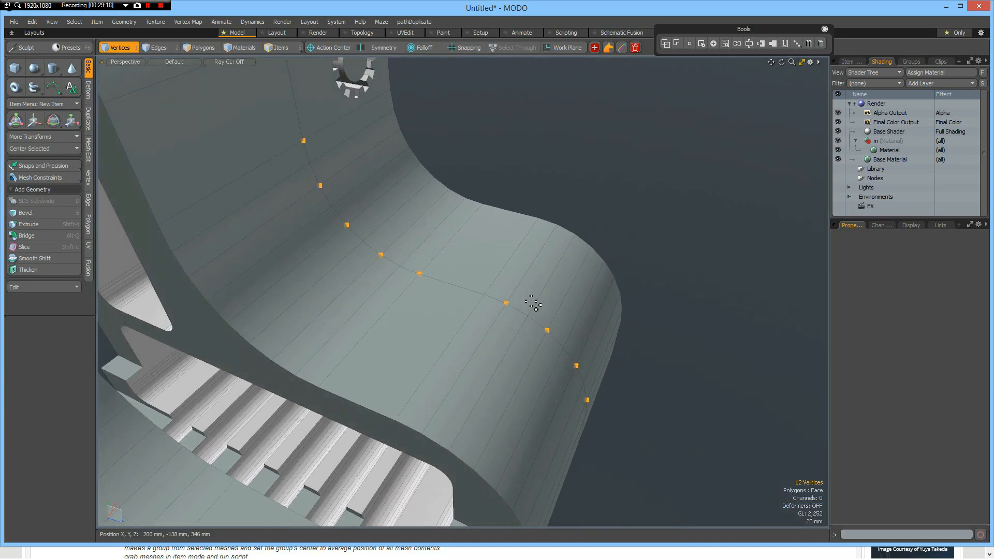
pyautogui.scroll(-3, 529, 312)
pyautogui.scroll(2, 527, 326)
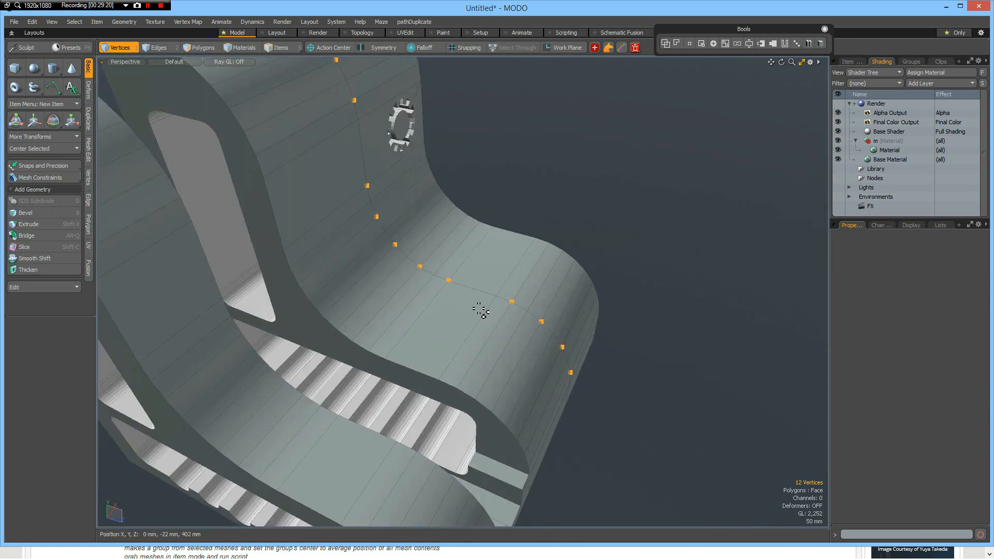
pyautogui.keyDown('alt'); pyautogui.moveTo(526, 311); pyautogui.dragTo(497, 304); pyautogui.keyUp('alt')
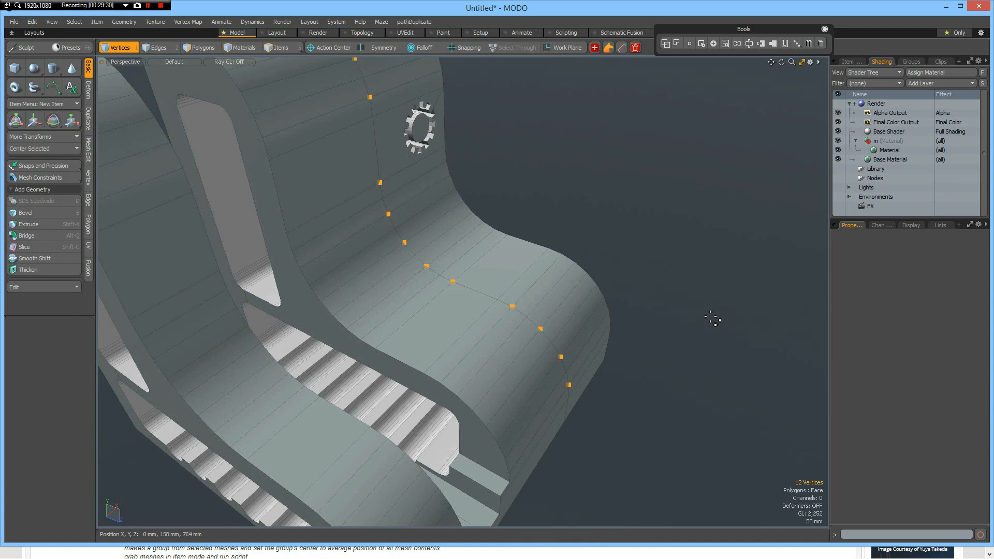
pyautogui.keyDown('alt'); pyautogui.moveTo(688, 361); pyautogui.dragTo(654, 349); pyautogui.keyUp('alt')
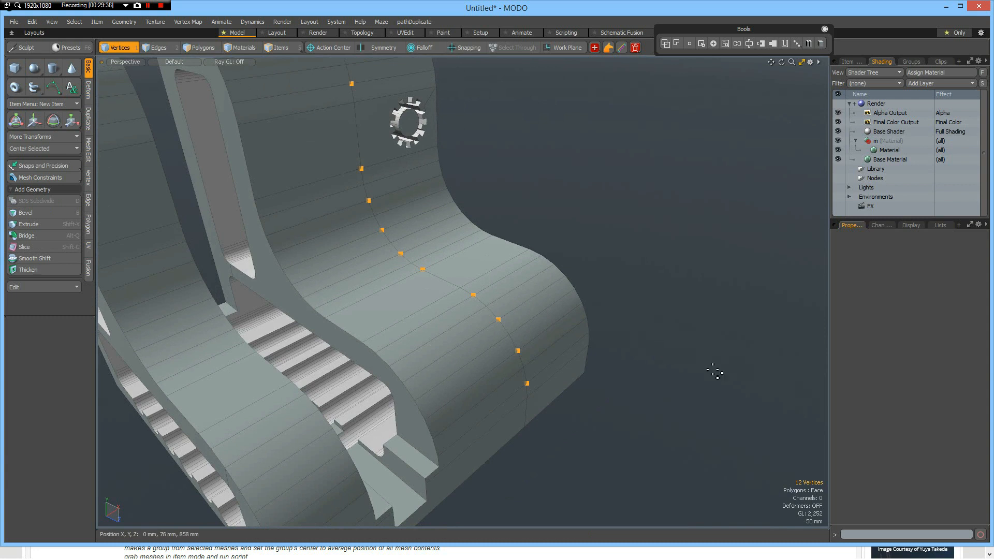
pyautogui.press('a')
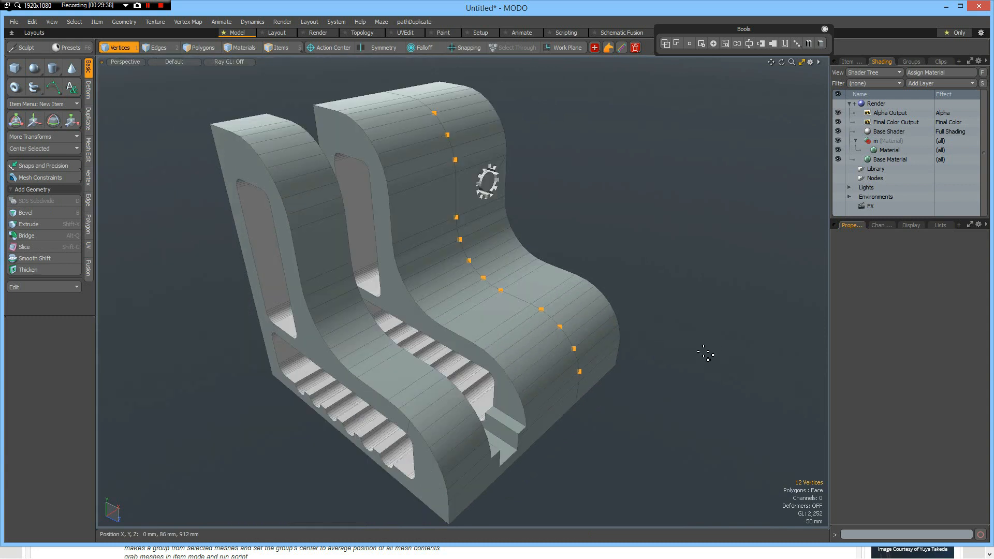
pyautogui.hotkey('shift', 'a')
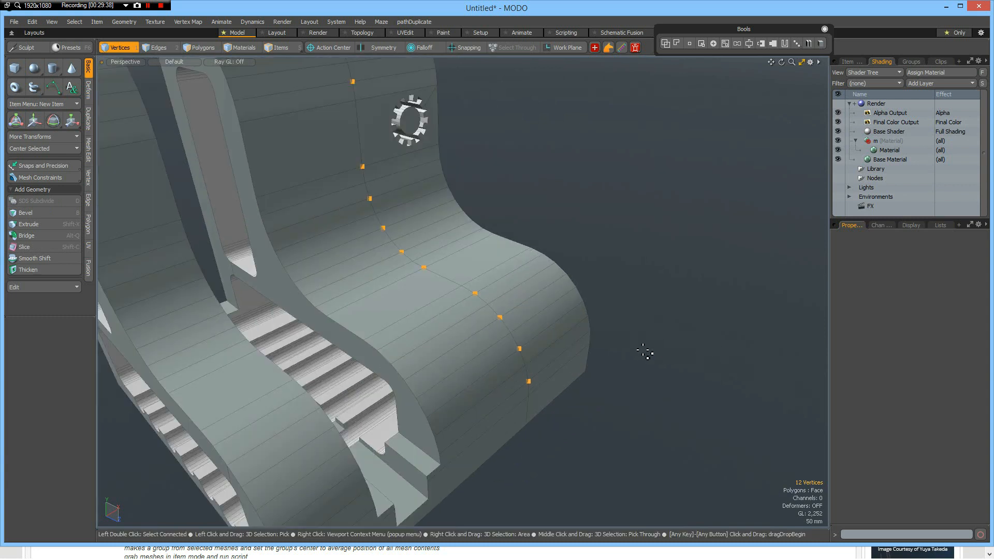
# - Select two adjacent edges of the slice line on the lower curve as the gap reference
pyautogui.press('2')
pyautogui.click(510, 330)
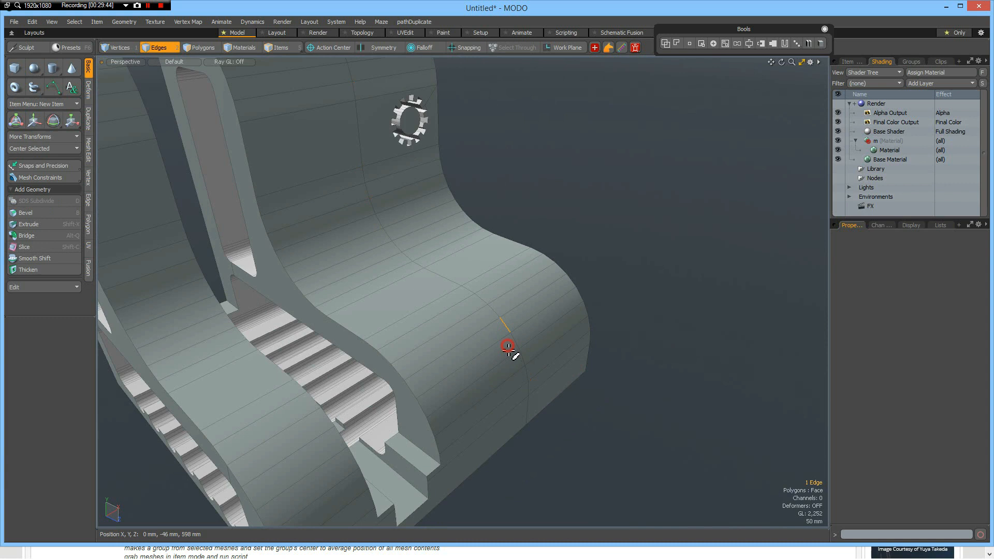
pyautogui.keyDown('shift'); pyautogui.click(509, 346); pyautogui.keyUp('shift')
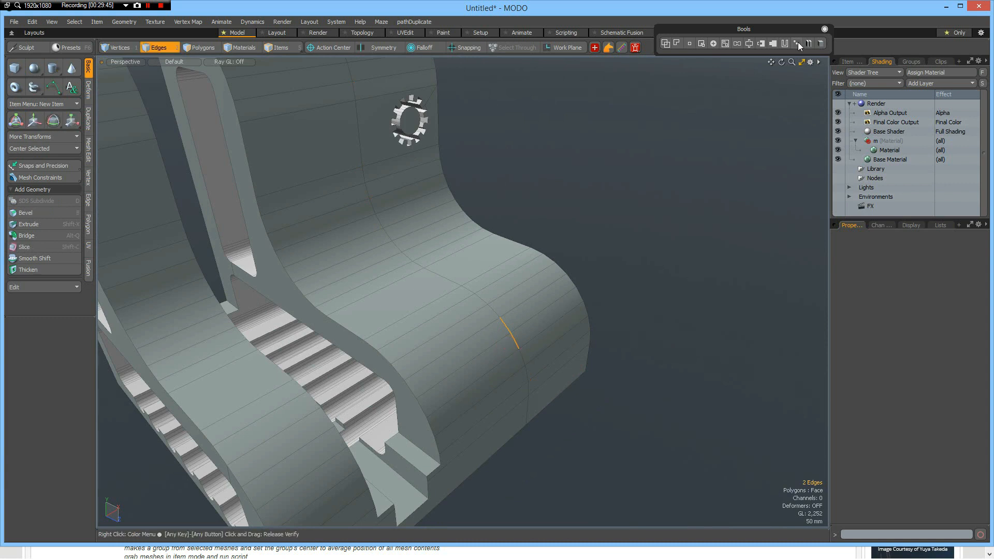
# - Distribute discs on the selected vertices with the Bools distribution script, using the Z option
pyautogui.click(798, 43)
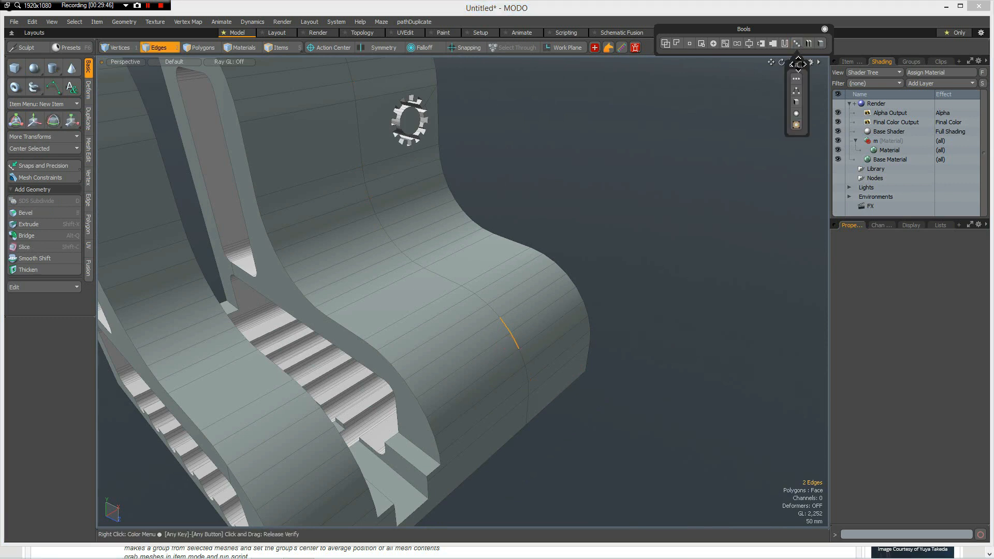
pyautogui.click(797, 91)
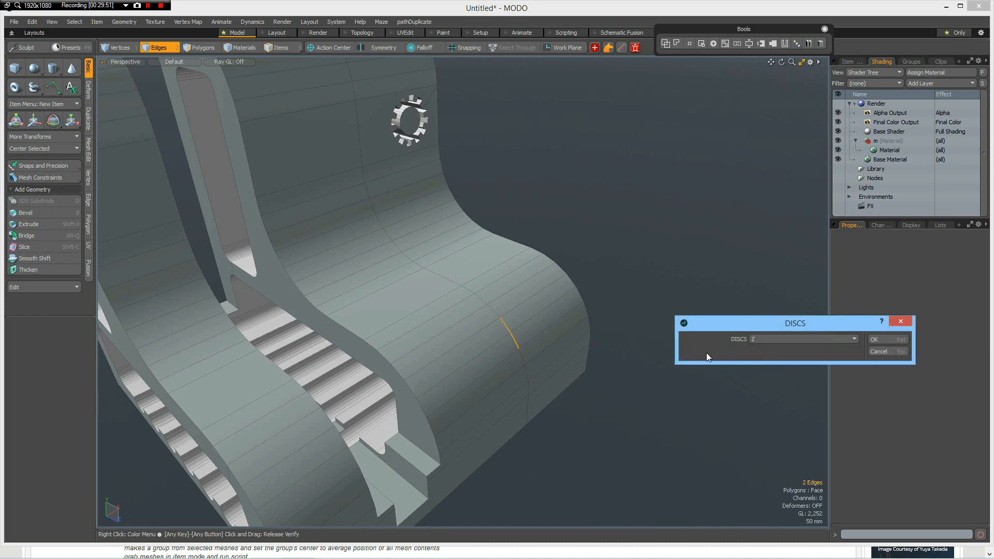
pyautogui.press('ctrl')
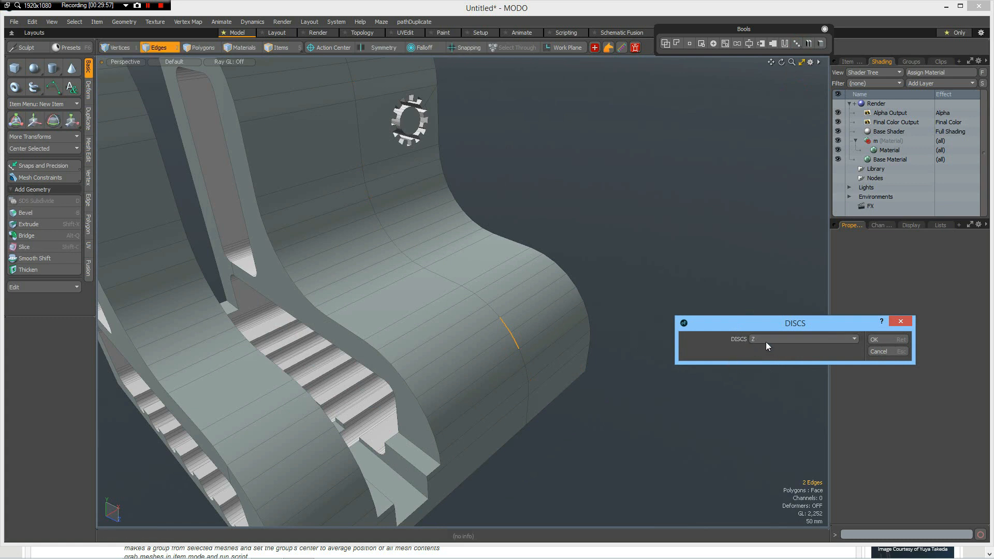
pyautogui.click(881, 340)
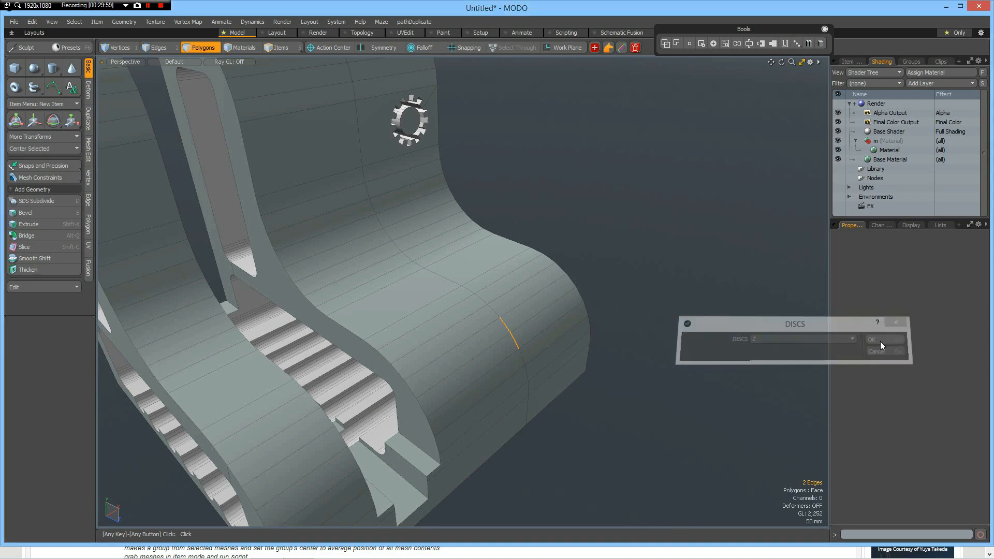
# - Select the Mesh item and subtract all the distributed discs from the body with the Bools subtract script
pyautogui.keyDown('alt'); pyautogui.moveTo(624, 277); pyautogui.dragTo(657, 122); pyautogui.keyUp('alt')
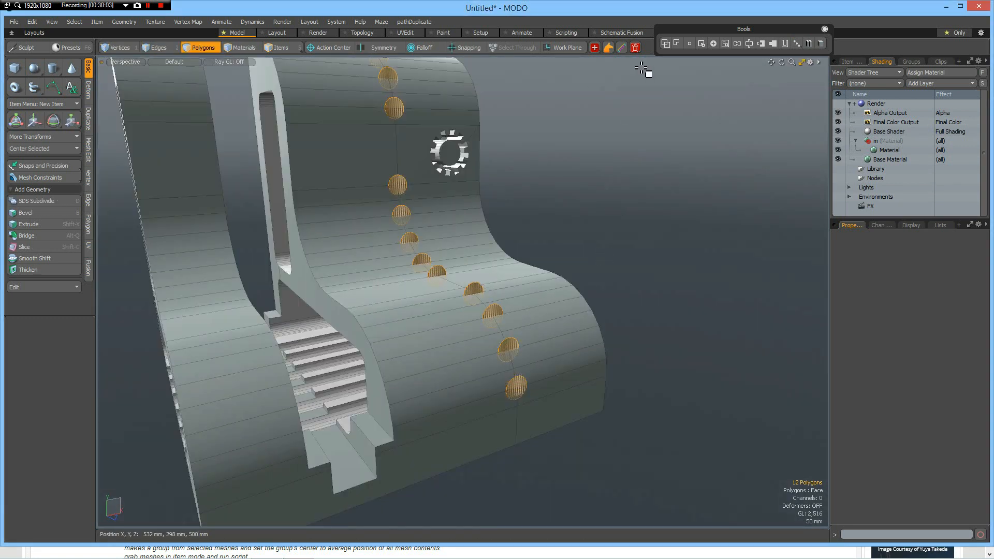
pyautogui.click(713, 43)
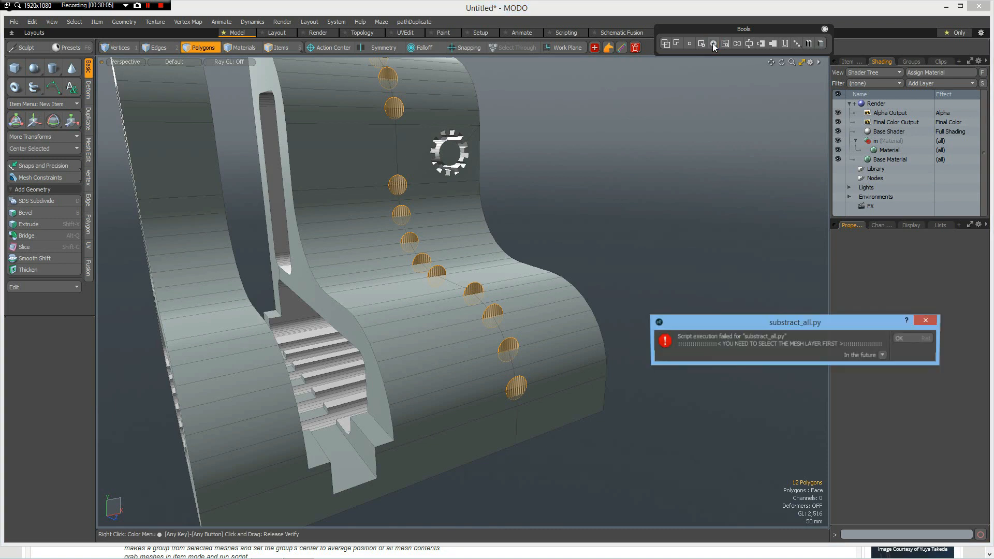
pyautogui.click(898, 338)
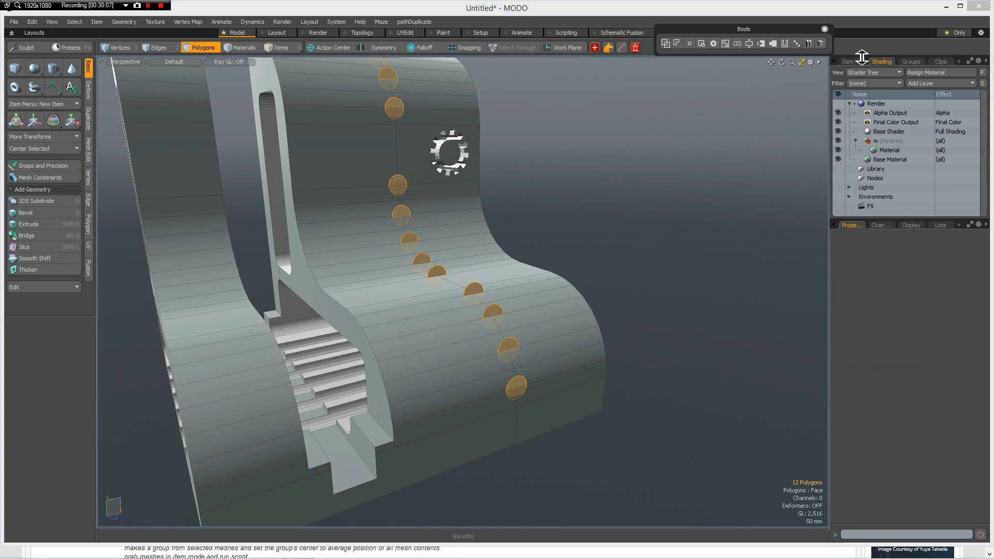
pyautogui.click(847, 62)
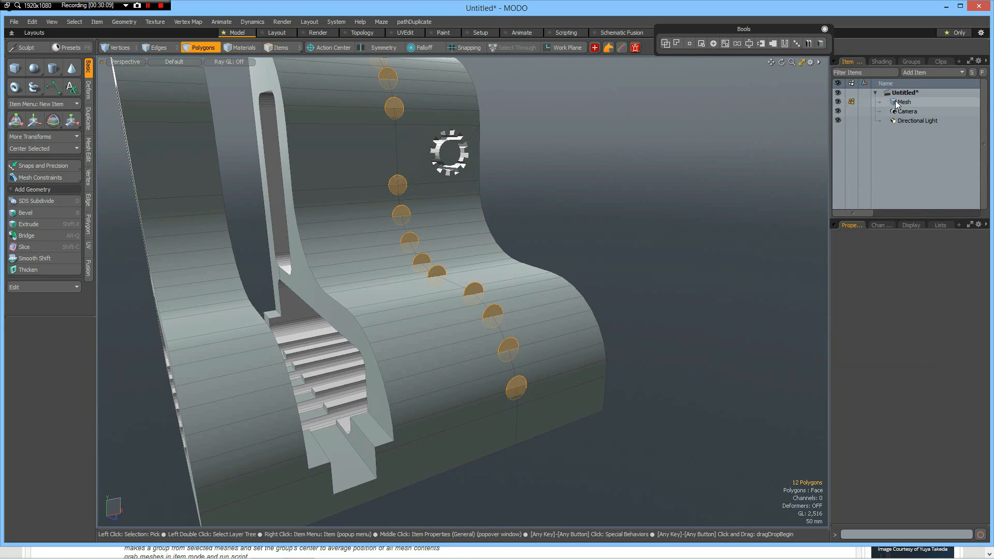
pyautogui.click(898, 103)
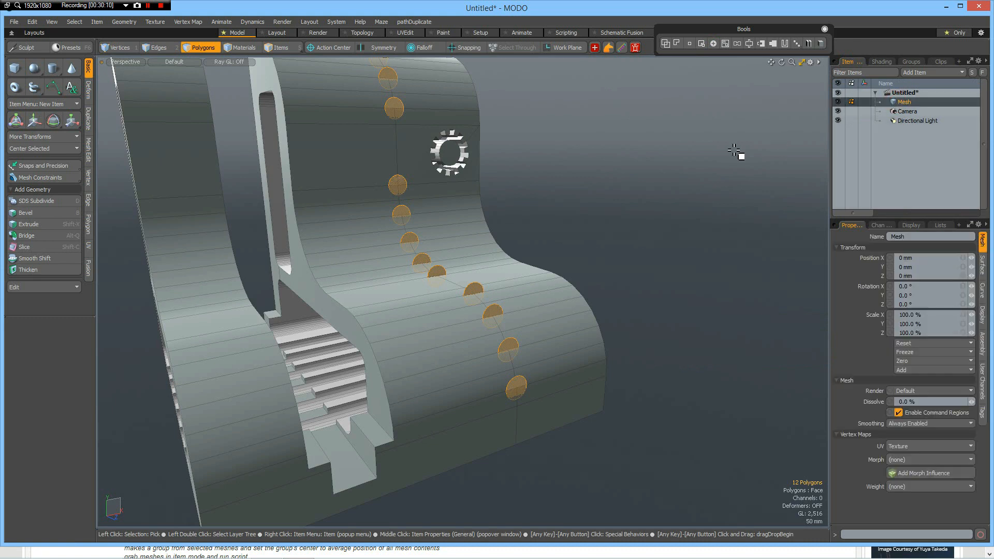
pyautogui.click(713, 44)
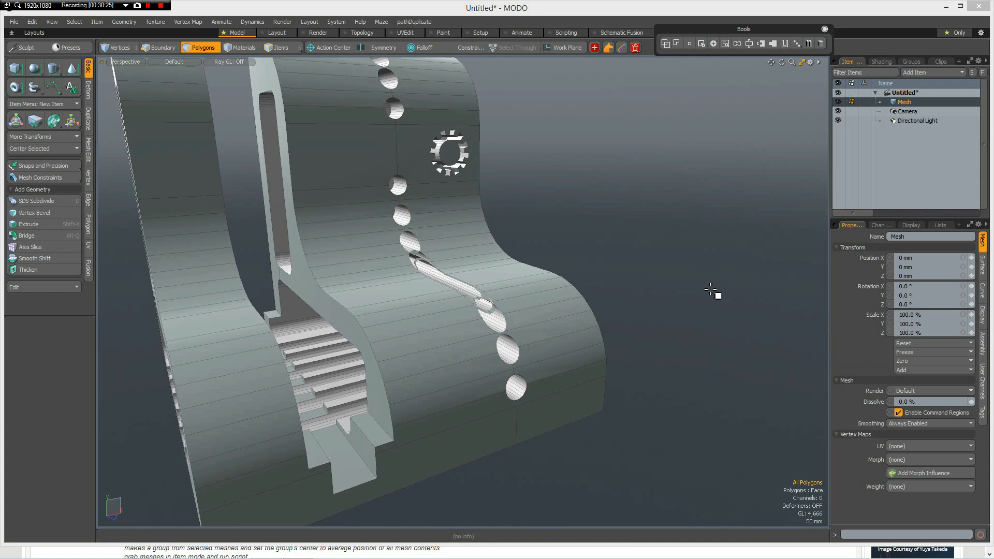
# - Undo the disc subtraction, the item selection and the disc distribution
pyautogui.hotkey('ctrl', 'z')
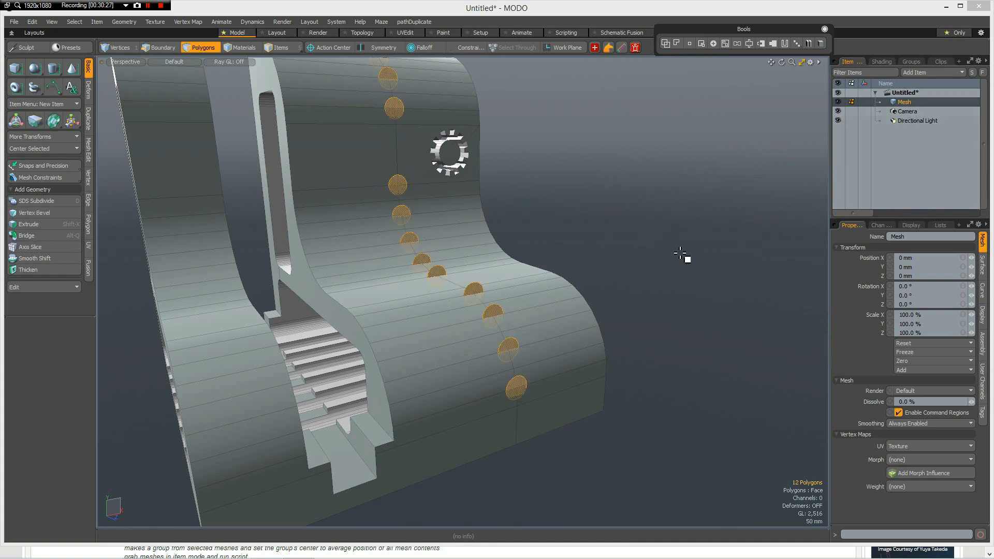
pyautogui.hotkey('ctrl', 'z')
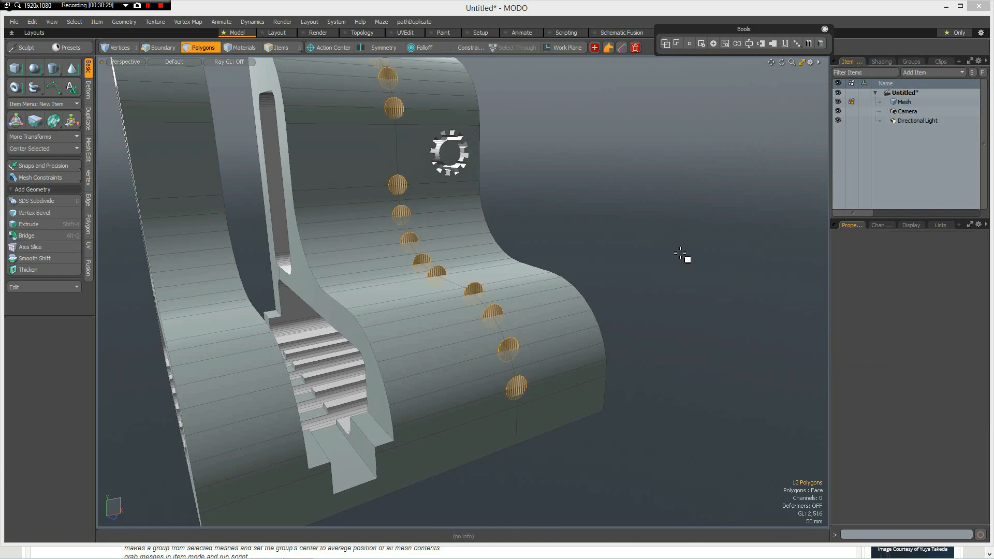
pyautogui.hotkey('ctrl', 'z')
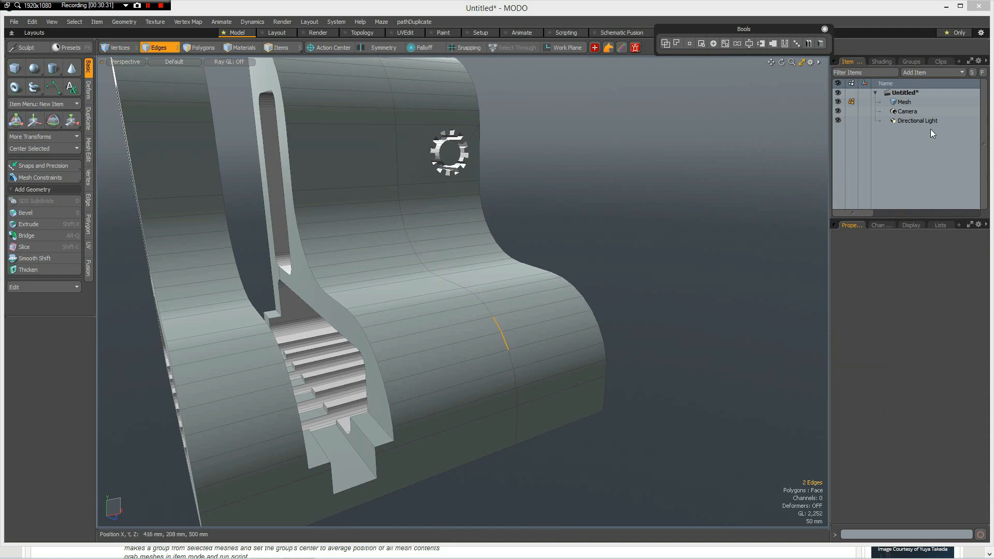
# - Select the Mesh item and distribute cubes on the vertices along the slice line
pyautogui.click(912, 101)
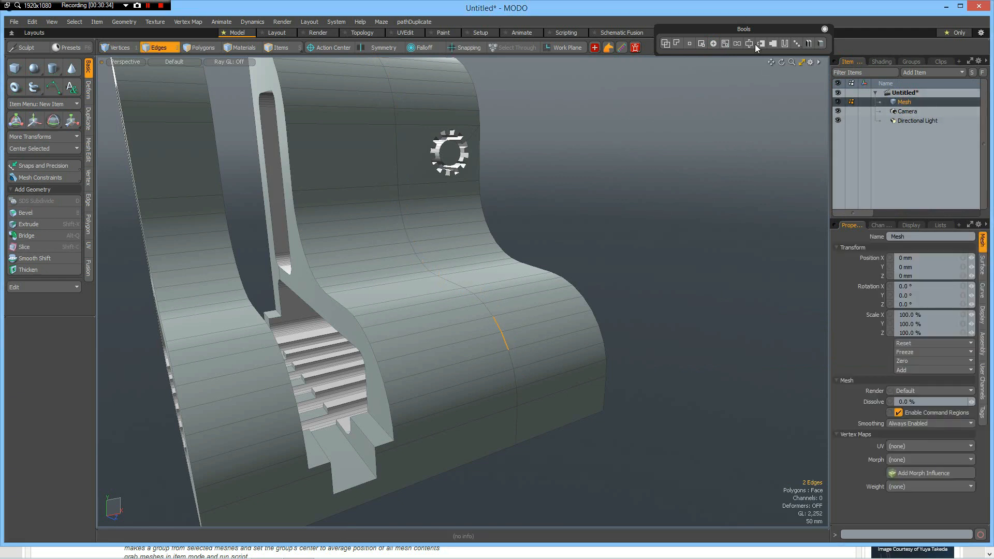
pyautogui.click(796, 45)
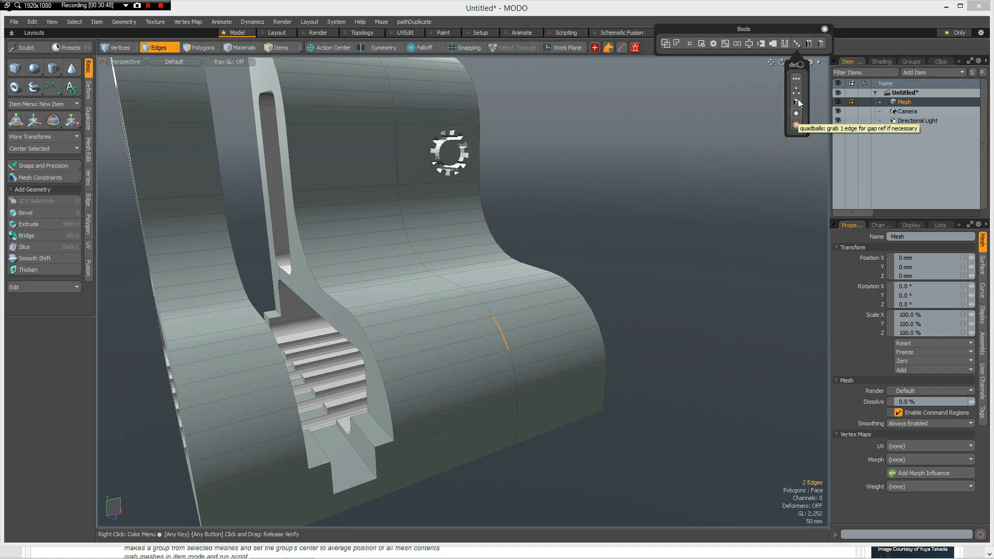
pyautogui.click(797, 101)
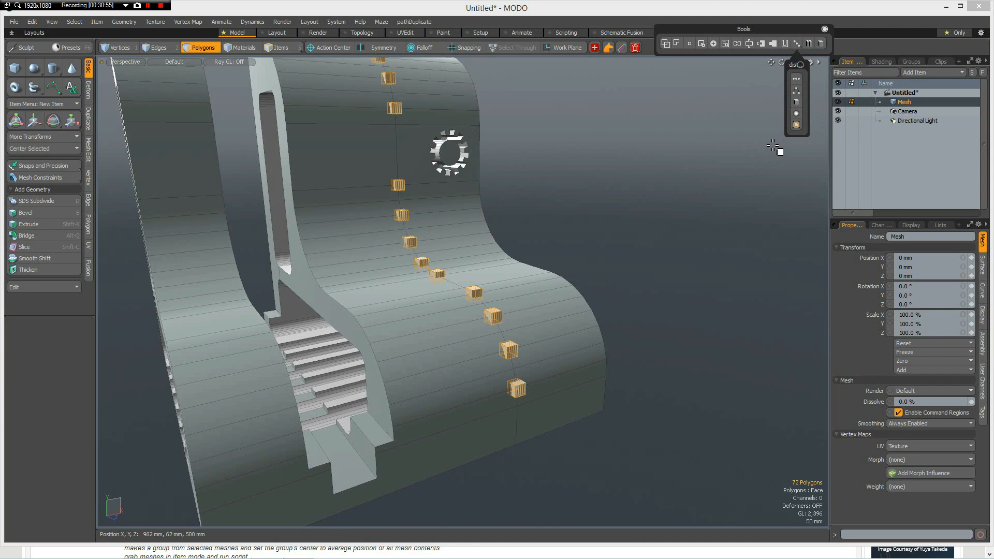
# - Undo the cube distribution and distribute quadballs on the slice-line vertices instead
pyautogui.hotkey('ctrl', 'z')
pyautogui.hotkey('ctrl', 'z')
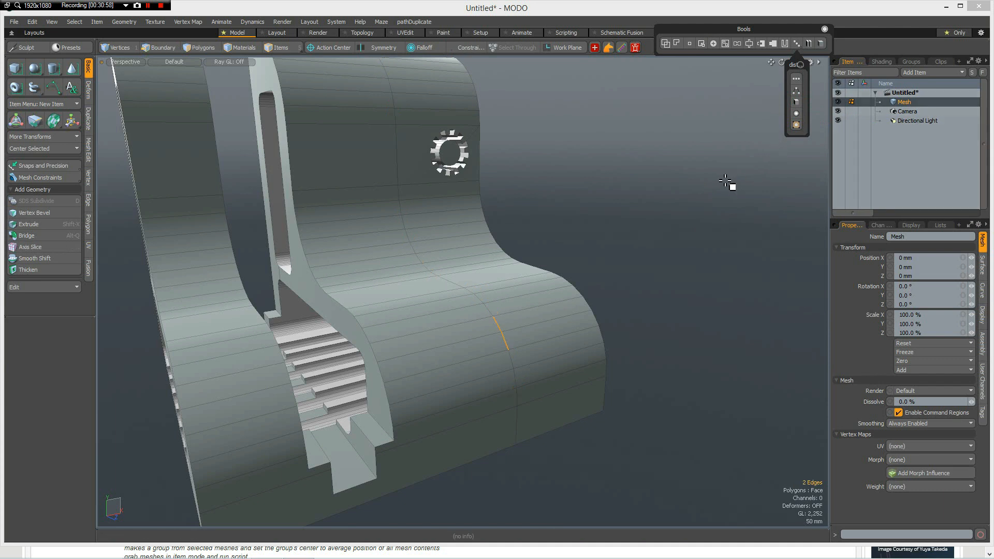
pyautogui.click(797, 113)
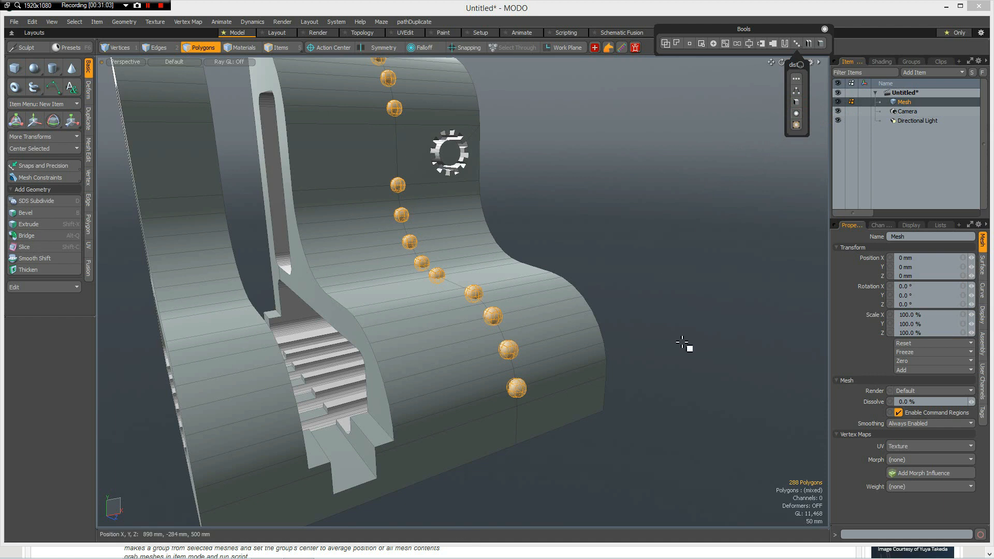
# - Undo the quadball distribution and distribute cubes on the vertices along the slice line instead
pyautogui.keyDown('alt'); pyautogui.click(719, 318); pyautogui.keyUp('alt')
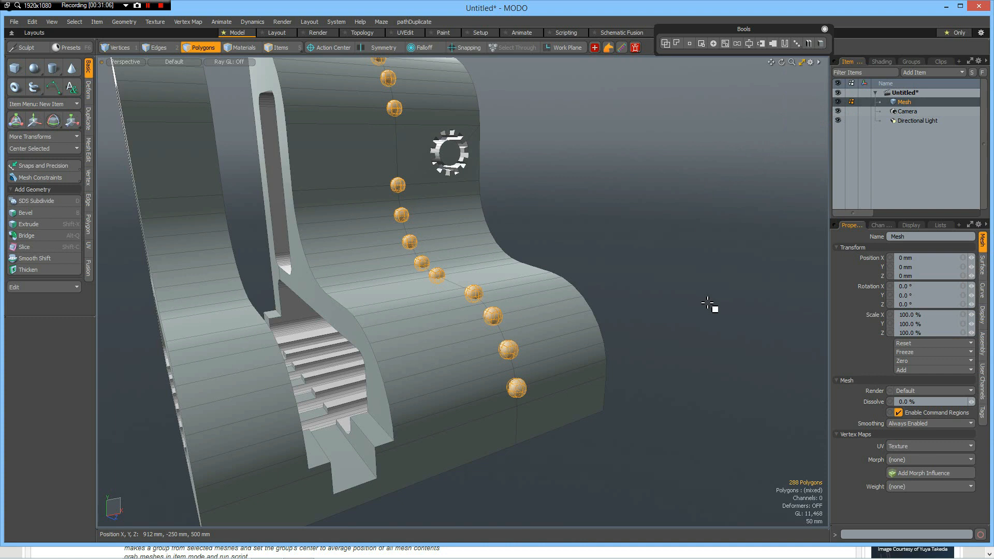
pyautogui.hotkey('ctrl', 'z')
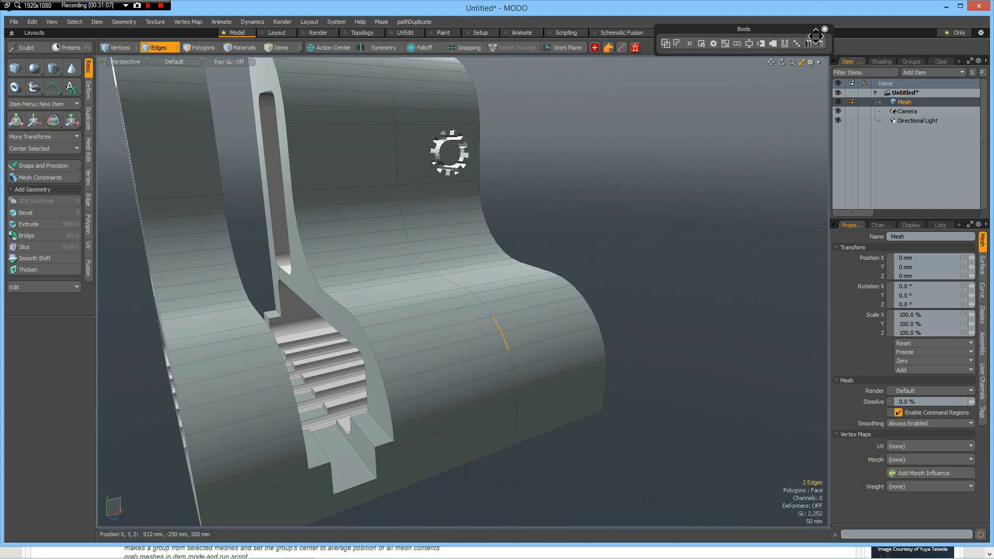
pyautogui.click(798, 44)
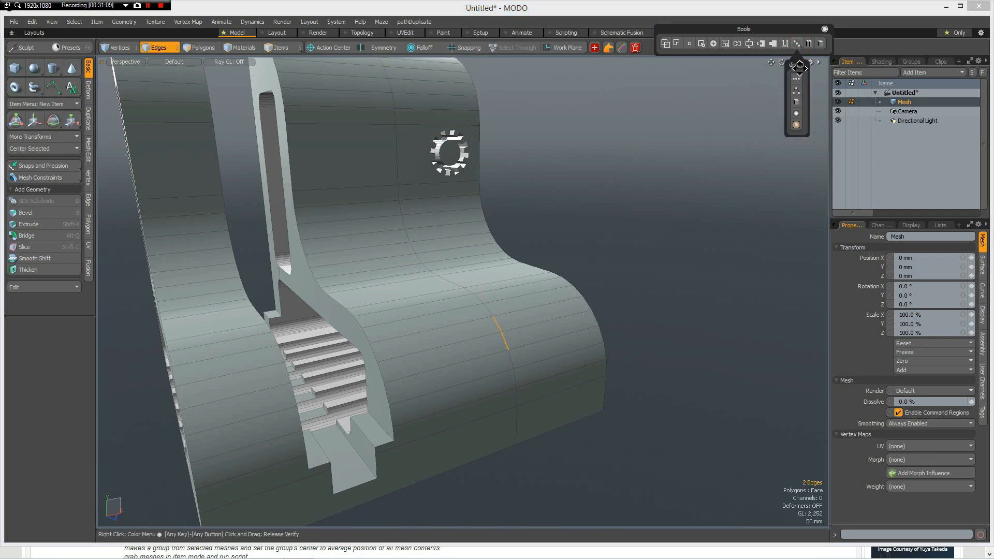
pyautogui.click(797, 103)
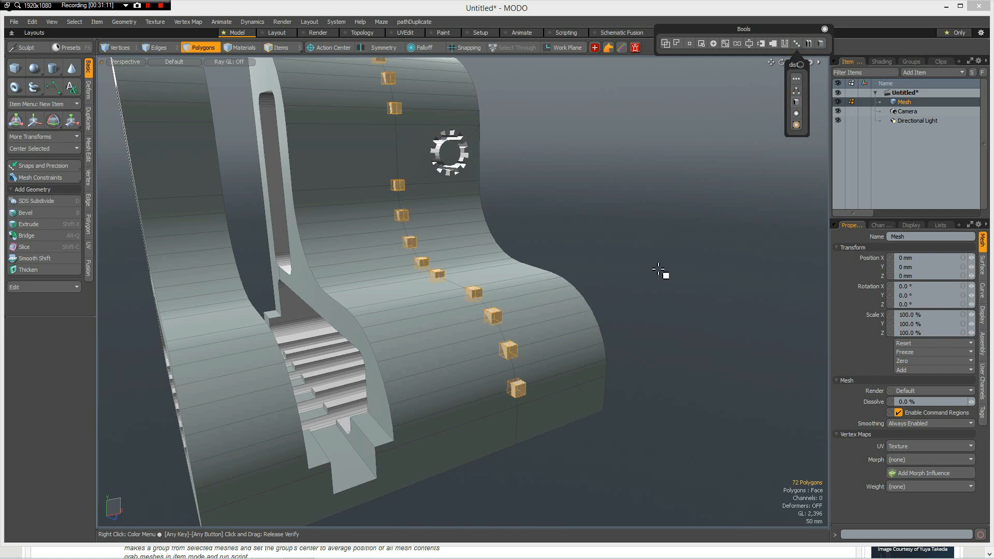
pyautogui.keyDown('alt'); pyautogui.moveTo(651, 368); pyautogui.dragTo(666, 406); pyautogui.keyUp('alt')
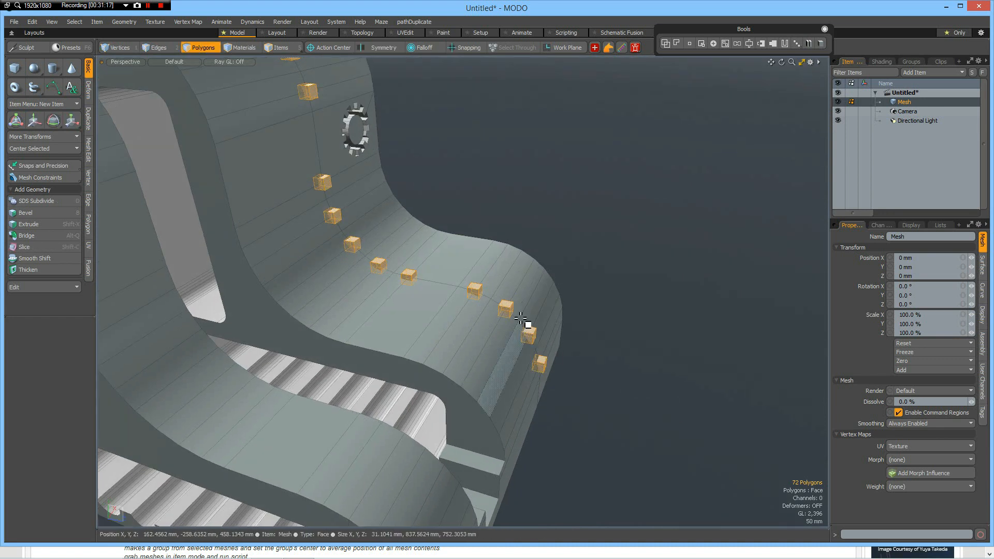
pyautogui.keyDown('alt'); pyautogui.moveTo(601, 325); pyautogui.dragTo(533, 337); pyautogui.keyUp('alt')
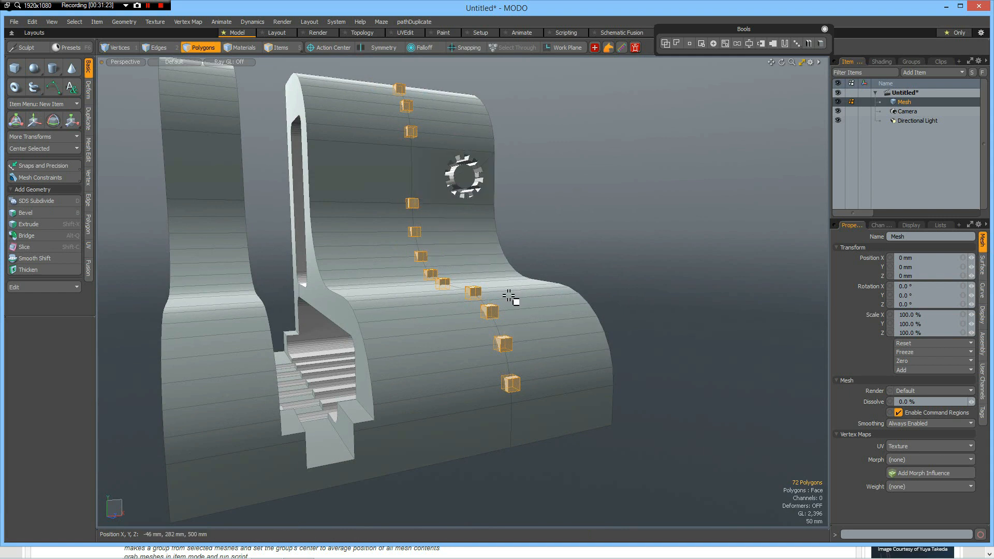
pyautogui.keyDown('alt'); pyautogui.moveTo(562, 368); pyautogui.dragTo(659, 373); pyautogui.keyUp('alt')
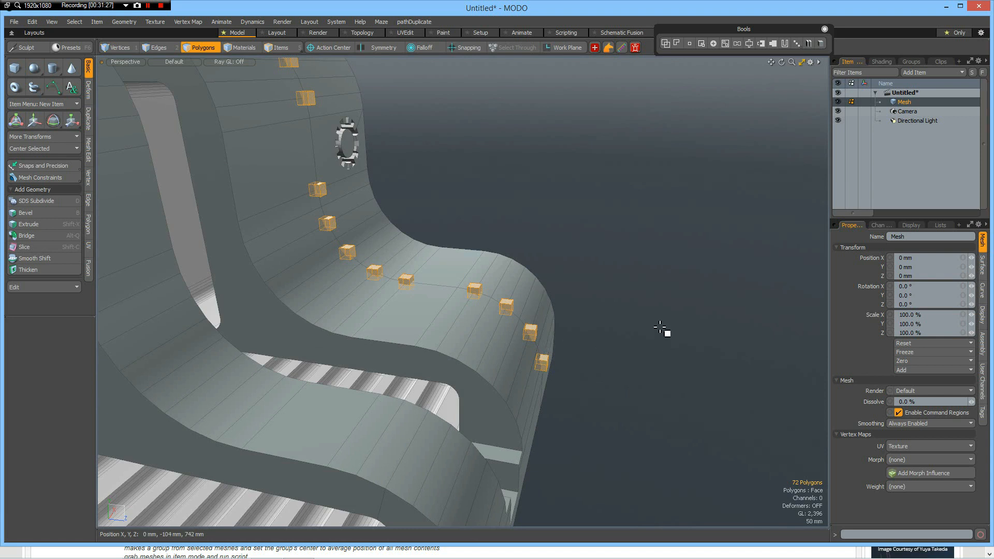
# - Undo the cube distribution, distribute quadballs on the slice-line vertices, and clear the polygon selection
pyautogui.press('2')
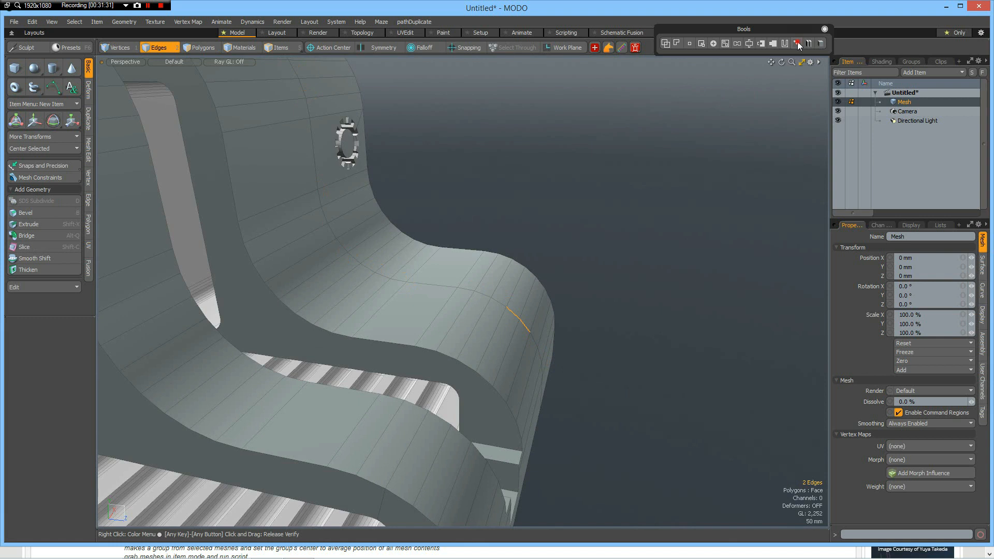
pyautogui.click(797, 45)
pyautogui.click(798, 114)
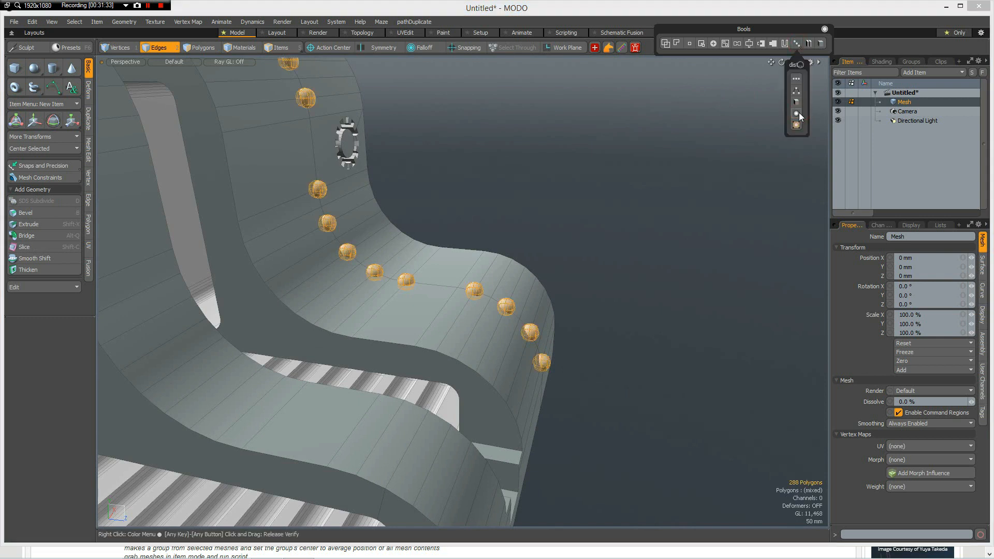
pyautogui.keyDown('alt'); pyautogui.moveTo(590, 260); pyautogui.dragTo(651, 292); pyautogui.keyUp('alt')
pyautogui.scroll(-3, 648, 291)
pyautogui.keyDown('alt'); pyautogui.keyDown('shift'); pyautogui.moveTo(646, 290); pyautogui.dragTo(646, 291); pyautogui.keyUp('shift'); pyautogui.keyUp('alt')
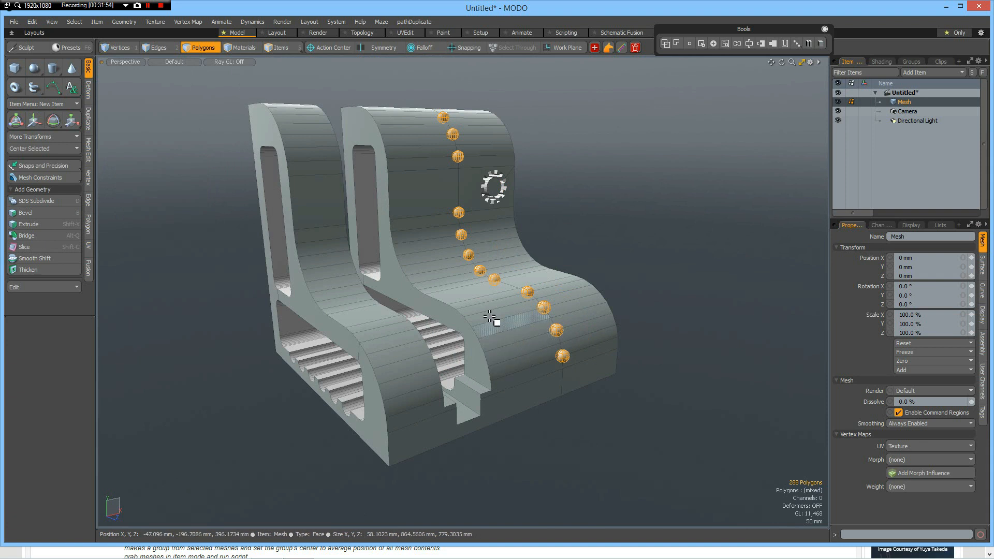
pyautogui.click(723, 192)
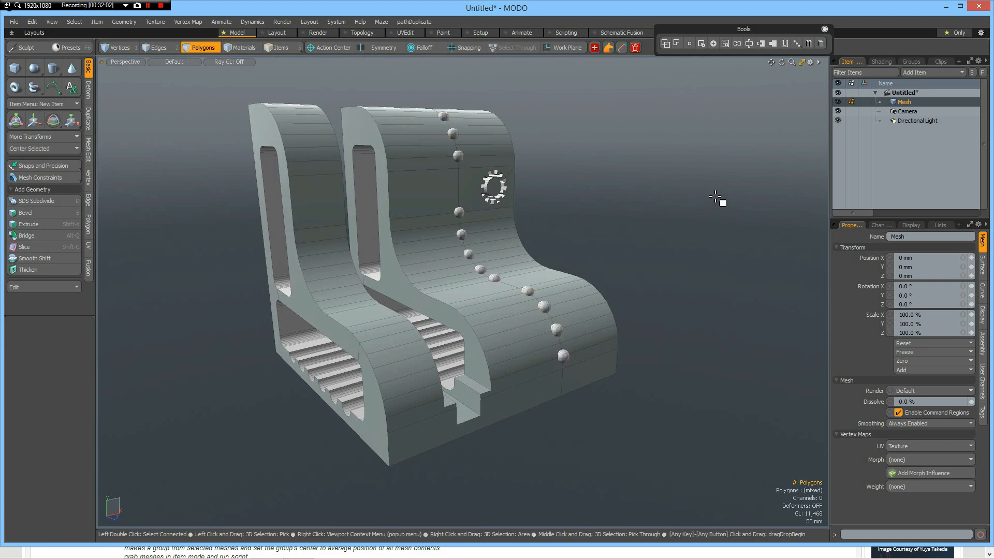
# - Open the render preview, examine the body with its quadballs from different angles, and close the preview
pyautogui.press('F8')
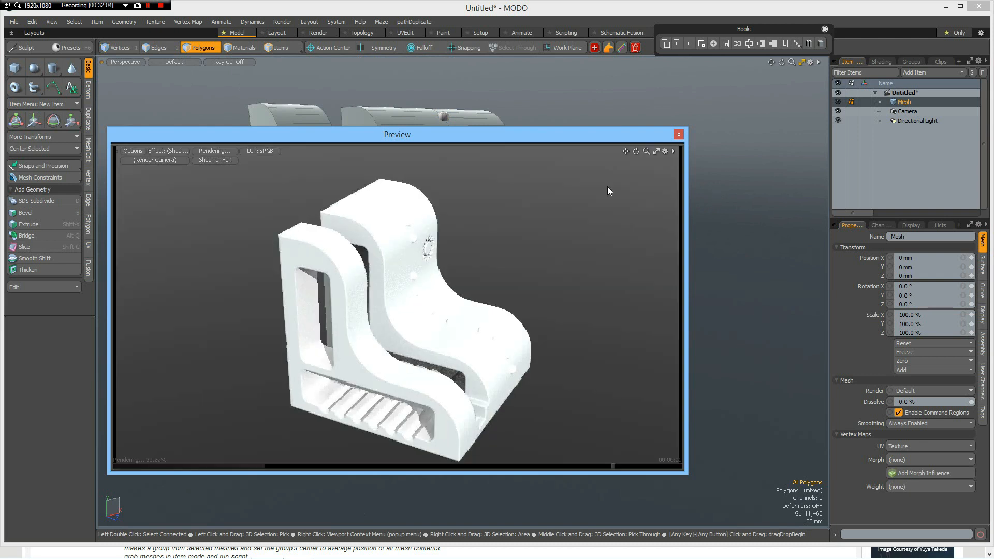
pyautogui.keyDown('alt'); pyautogui.moveTo(459, 327); pyautogui.dragTo(381, 285); pyautogui.keyUp('alt')
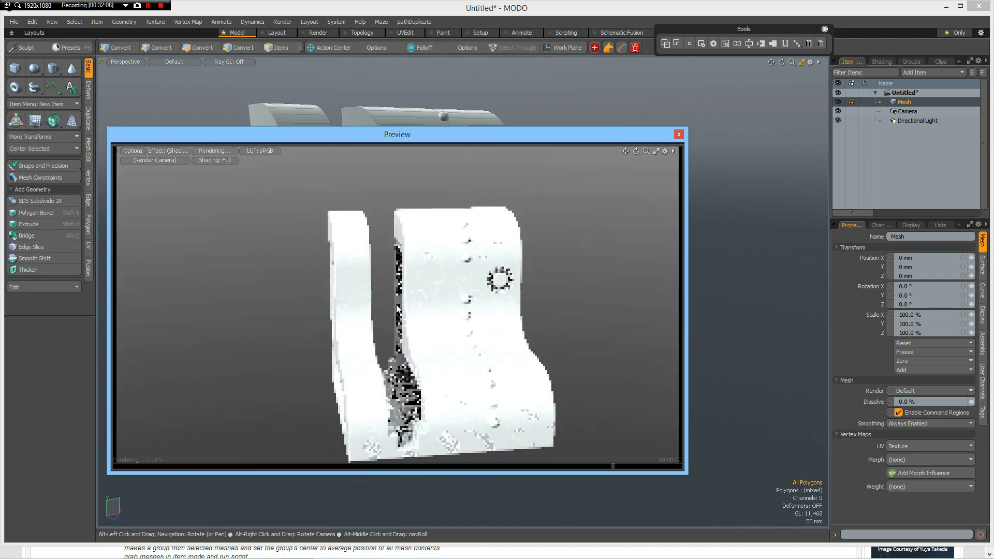
pyautogui.keyDown('alt'); pyautogui.keyDown('shift'); pyautogui.moveTo(465, 324); pyautogui.dragTo(408, 293); pyautogui.keyUp('shift'); pyautogui.keyUp('alt')
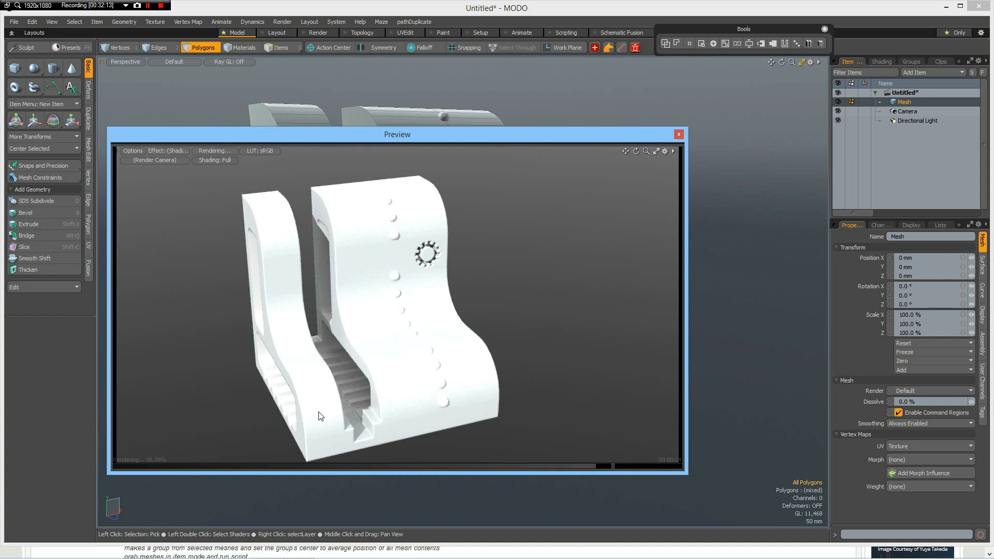
pyautogui.click(678, 136)
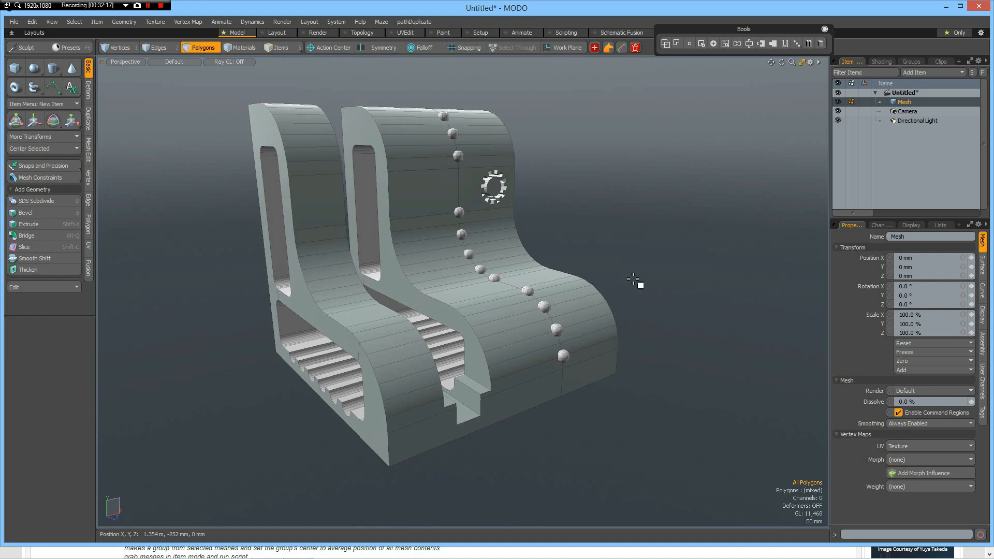
# - Select the tall flat polygon beside the slice line and place a disc on it with radius 0.1 and depth left off
pyautogui.click(796, 44)
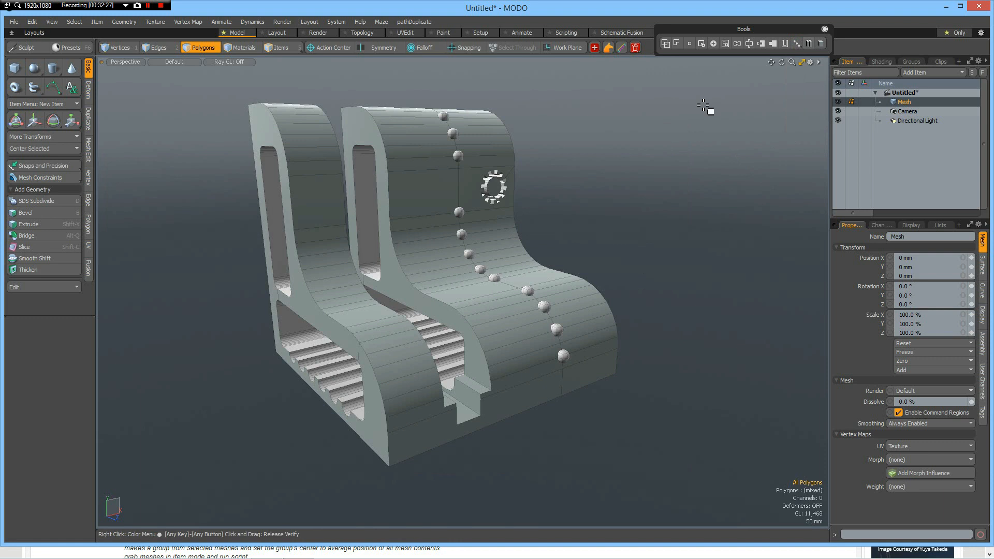
pyautogui.click(430, 204)
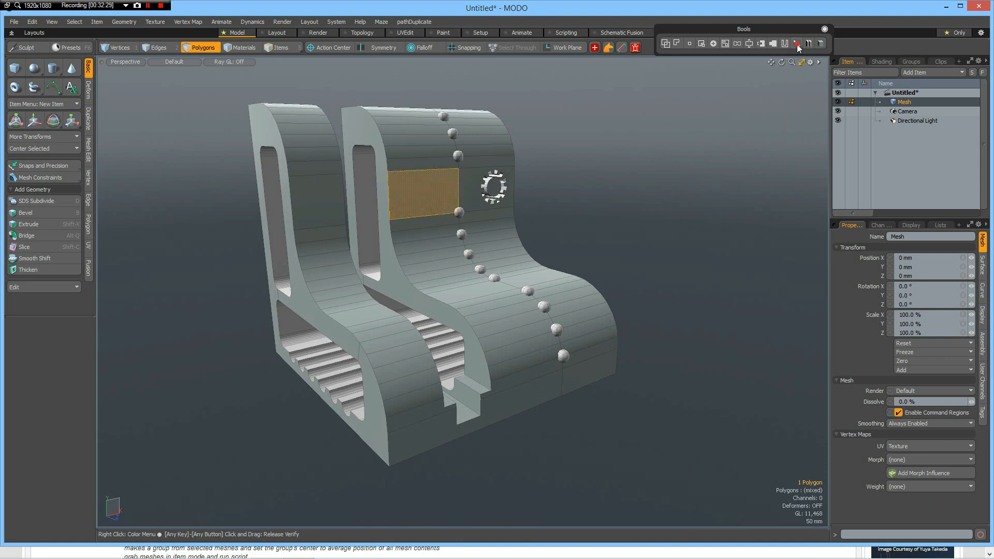
pyautogui.click(797, 45)
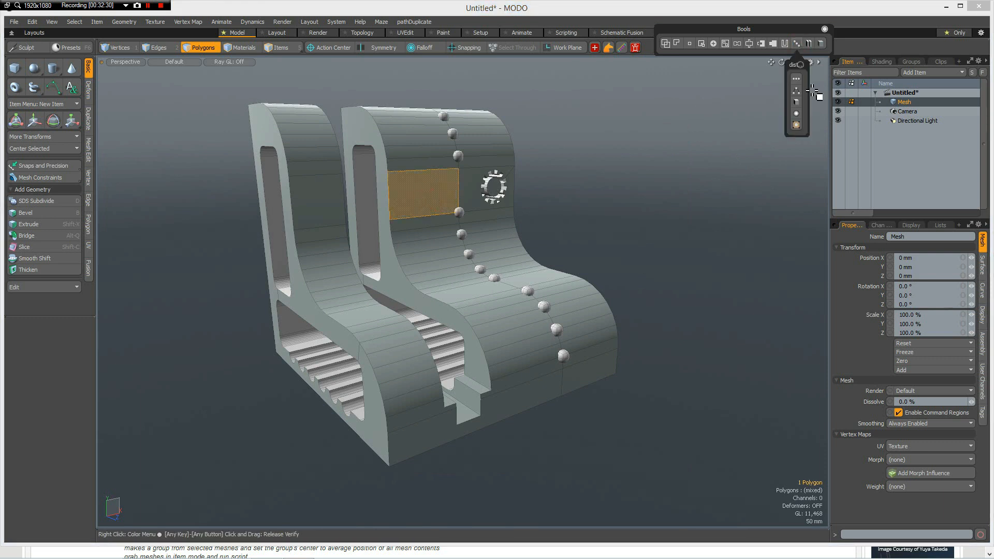
pyautogui.click(797, 124)
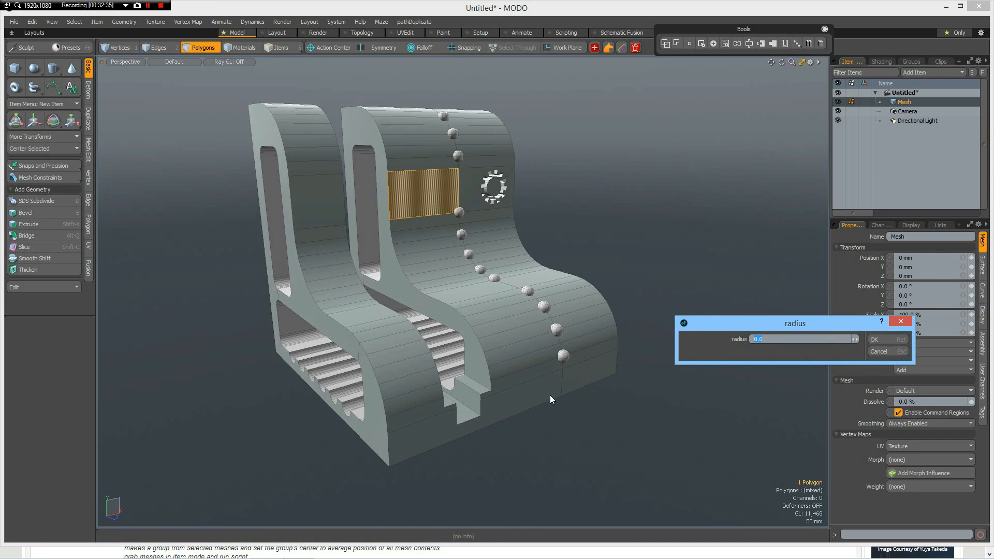
pyautogui.write('.1')
pyautogui.press('Return')
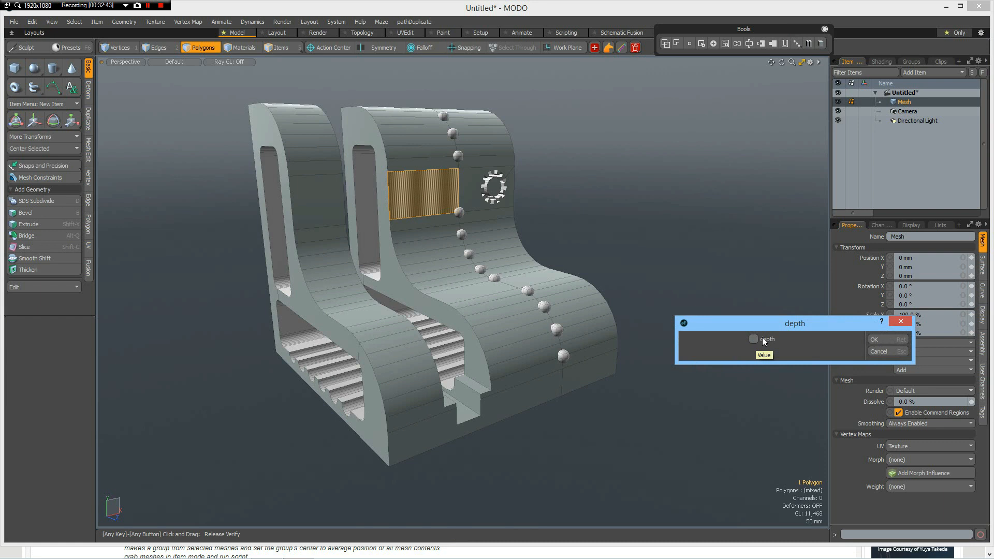
pyautogui.click(884, 342)
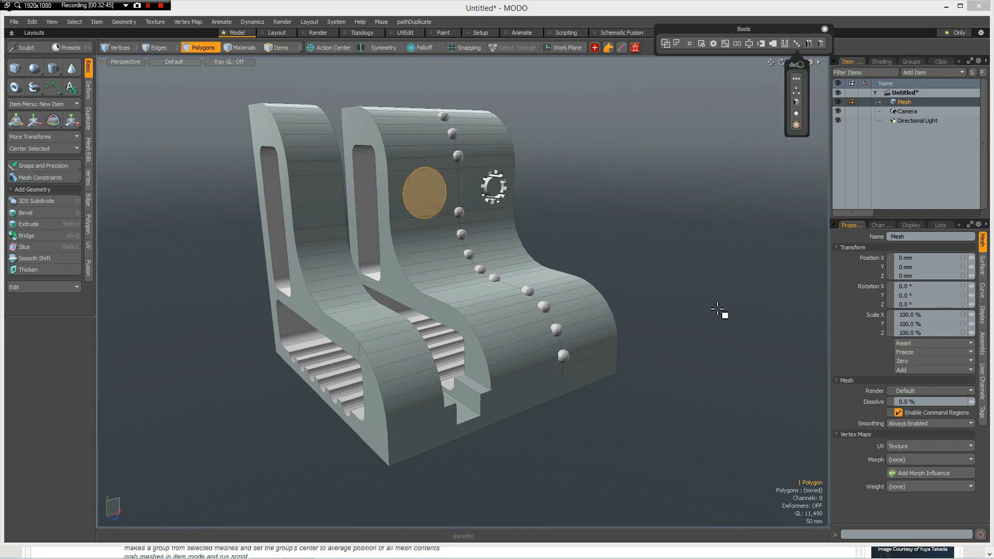
# - Move the new disc about 28 mm along Z, out from the body's surface
pyautogui.keyDown('alt'); pyautogui.moveTo(632, 260); pyautogui.dragTo(651, 280); pyautogui.keyUp('alt')
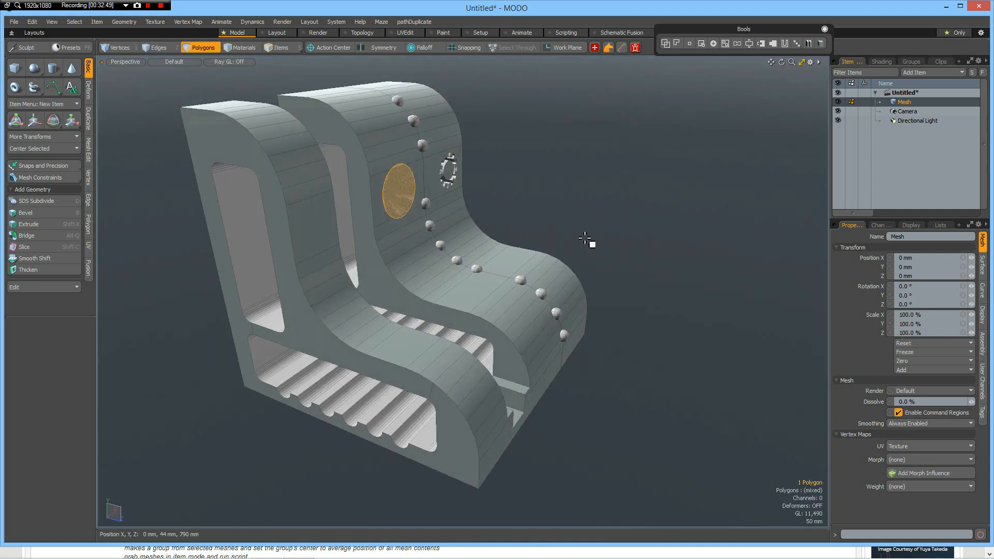
pyautogui.press('w')
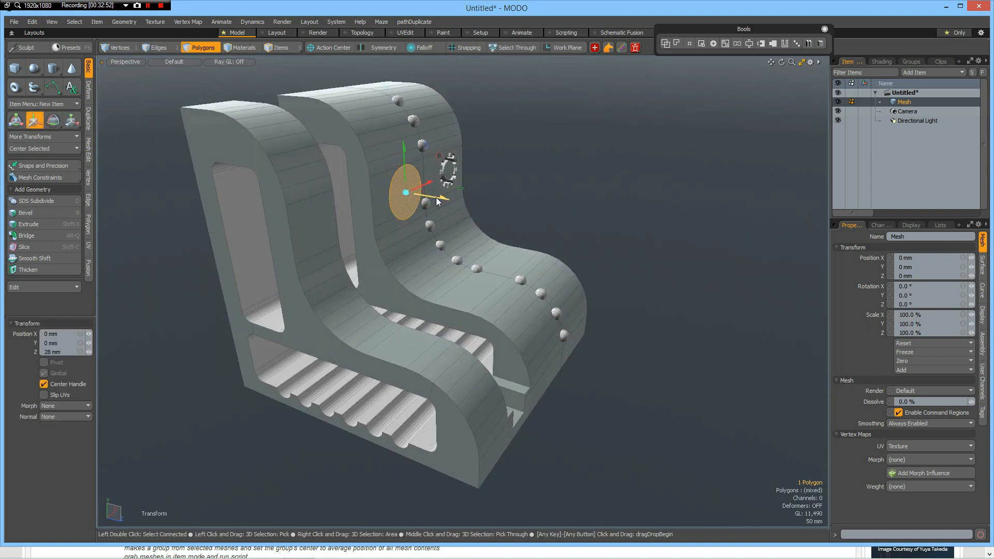
pyautogui.press('q')
pyautogui.keyDown('alt'); pyautogui.moveTo(663, 269); pyautogui.dragTo(567, 267); pyautogui.keyUp('alt')
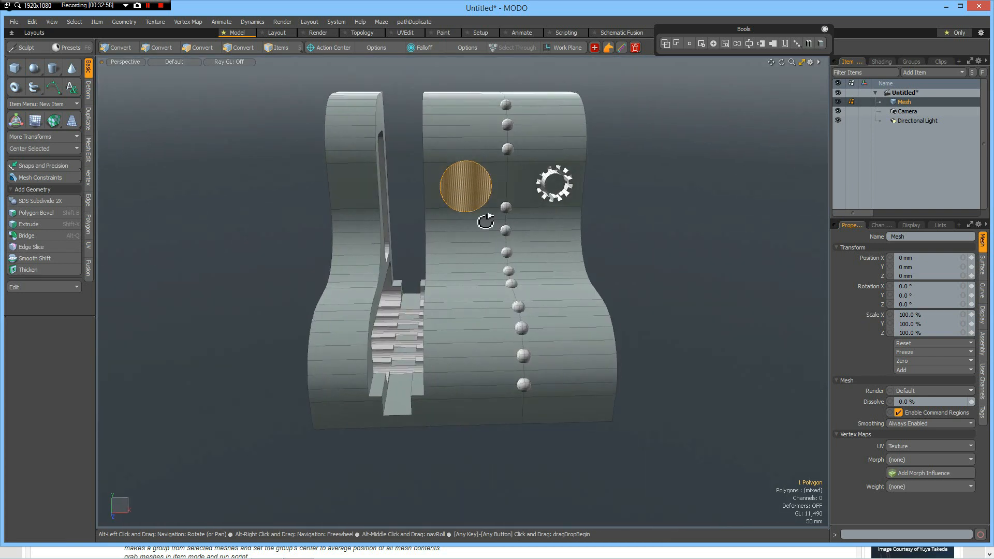
# - Scale the disc down uniformly about its centre
pyautogui.scroll(5, 470, 202)
pyautogui.scroll(-3, 466, 204)
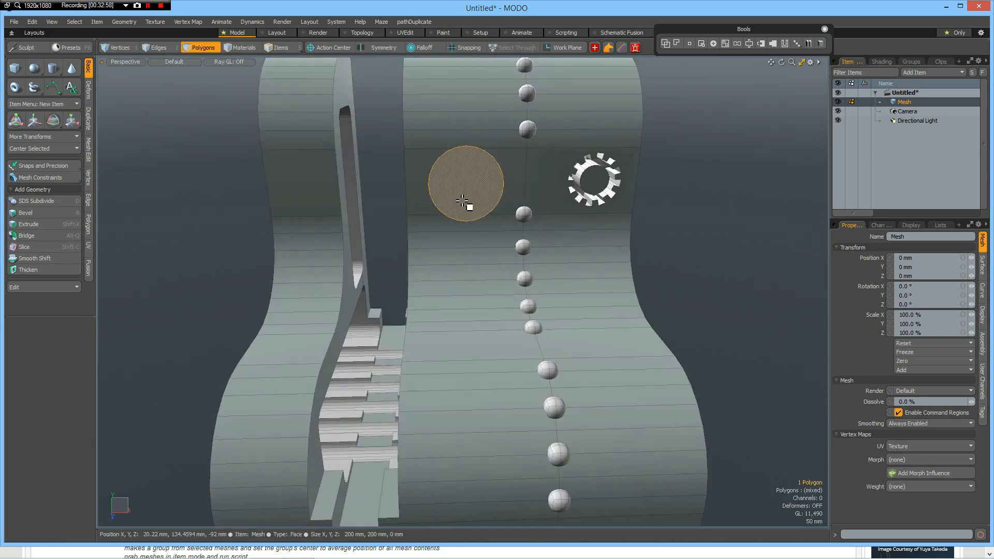
pyautogui.scroll(2, 465, 206)
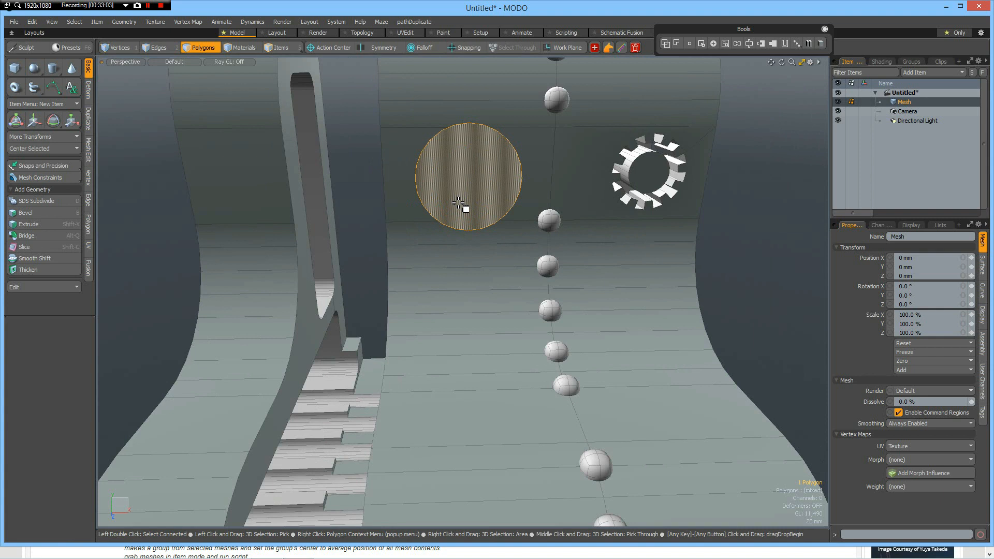
pyautogui.keyDown('alt'); pyautogui.moveTo(406, 293); pyautogui.dragTo(491, 236); pyautogui.keyUp('alt')
pyautogui.press('r')
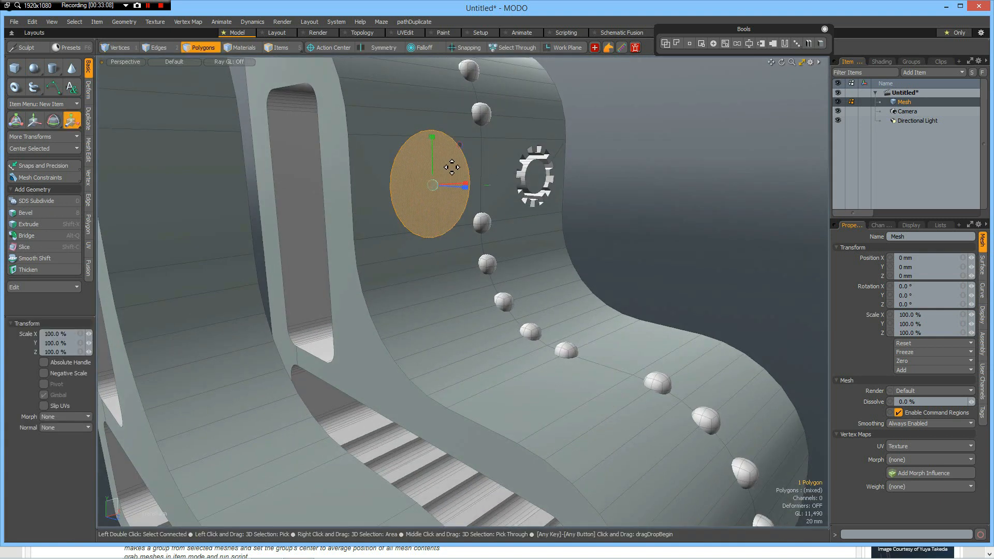
pyautogui.click(438, 180)
pyautogui.press('ctrl')
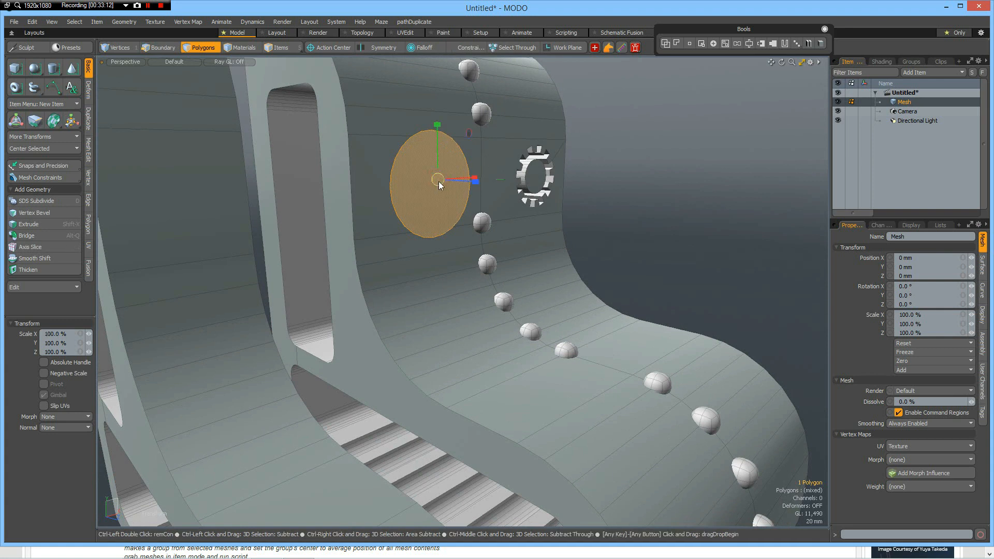
pyautogui.press('space')
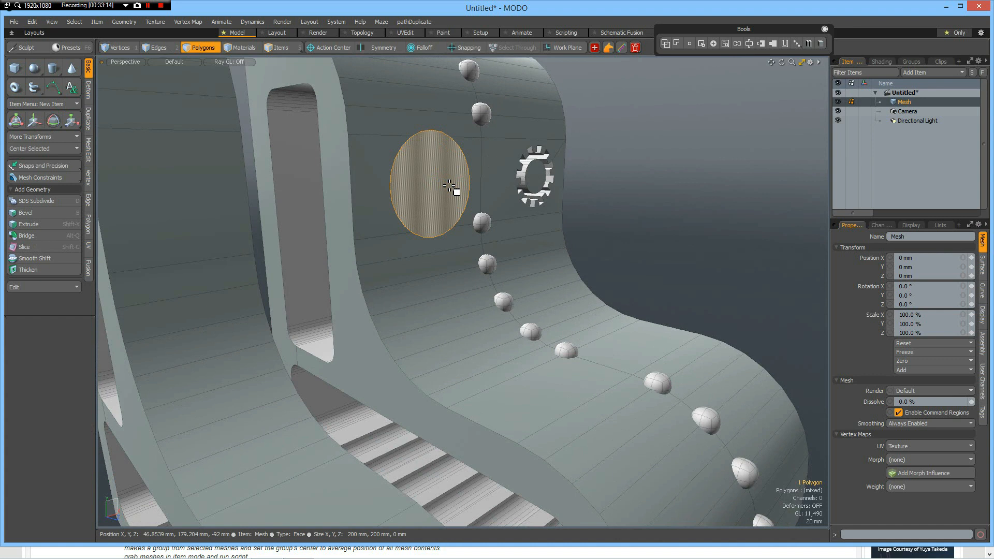
pyautogui.press('r')
pyautogui.moveTo(433, 179); pyautogui.dragTo(421, 197)
pyautogui.press('space')
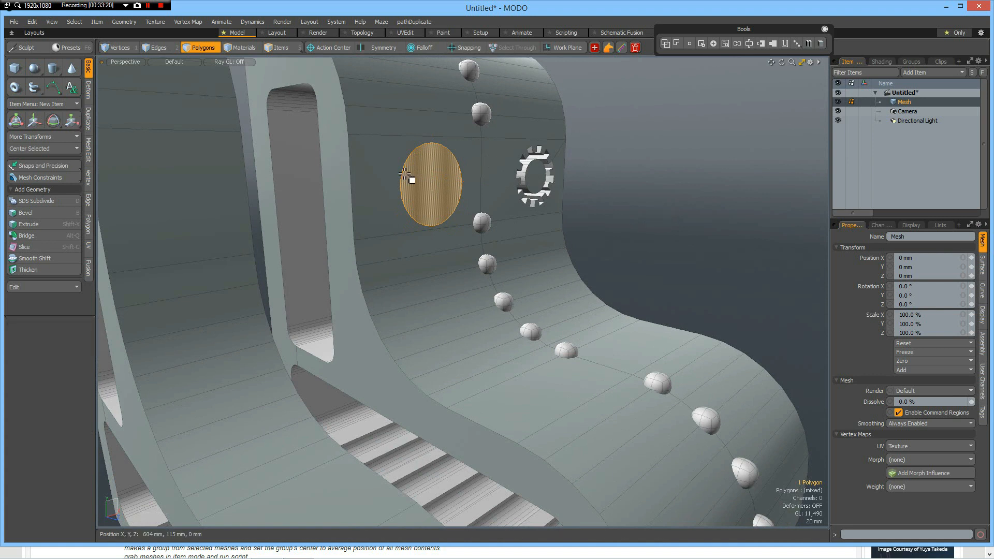
# - Cut a round hole through the upper part of the body from the disc with the Bools script
pyautogui.click(713, 44)
pyautogui.keyDown('alt'); pyautogui.moveTo(369, 258); pyautogui.dragTo(324, 256); pyautogui.keyUp('alt')
pyautogui.scroll(-5, 454, 220)
pyautogui.scroll(5, 453, 220)
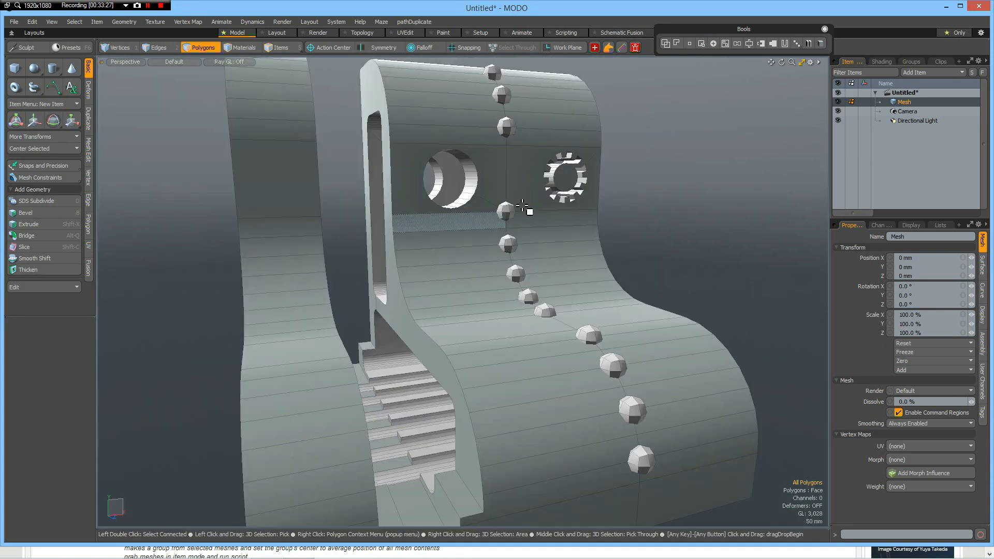
pyautogui.keyDown('alt'); pyautogui.keyDown('shift'); pyautogui.moveTo(539, 174); pyautogui.dragTo(513, 235); pyautogui.keyUp('shift'); pyautogui.keyUp('alt')
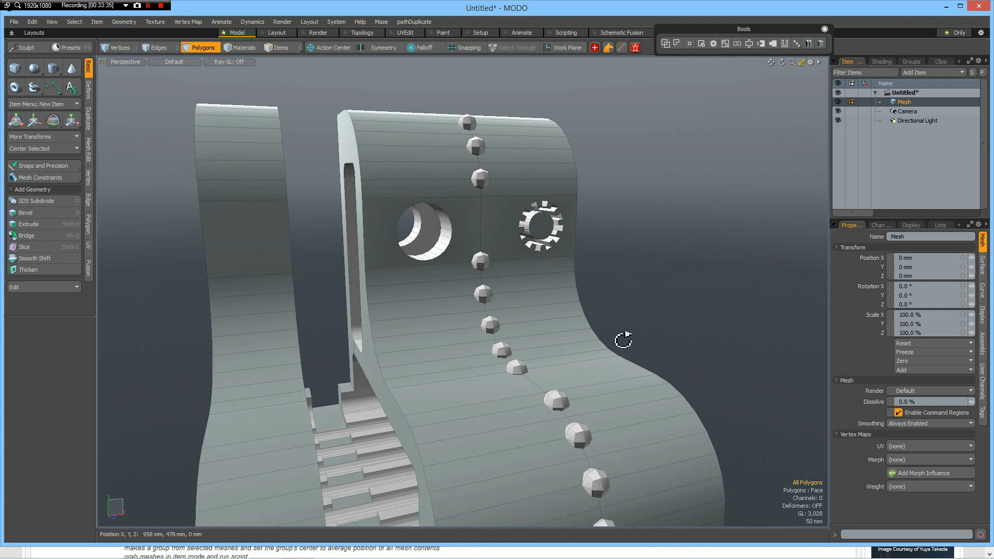
pyautogui.keyDown('alt'); pyautogui.keyDown('shift'); pyautogui.moveTo(632, 296); pyautogui.dragTo(630, 264); pyautogui.keyUp('shift'); pyautogui.keyUp('alt')
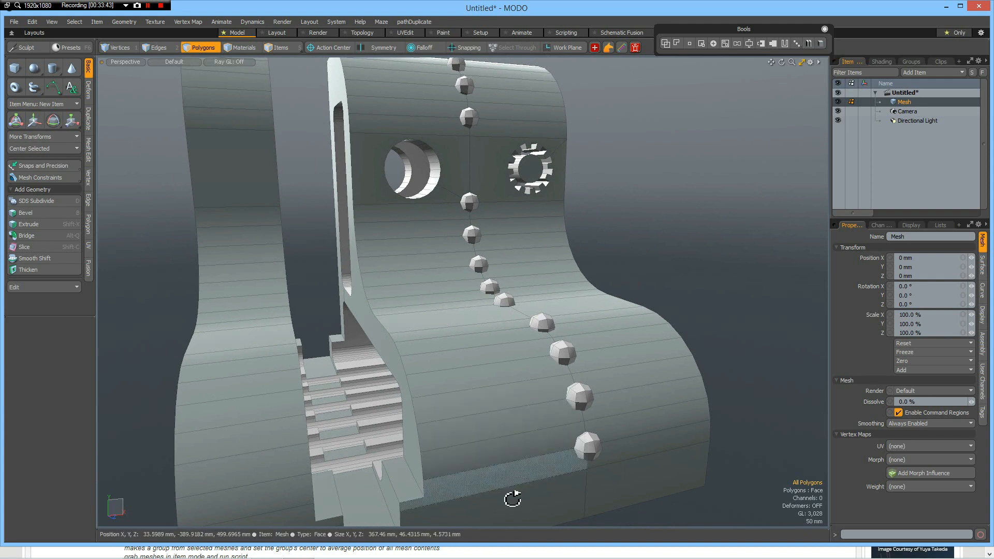
# - Cut a narrow horizontal groove around the body's base from the vertical edge beside the front notch with the Bools script
pyautogui.keyDown('alt'); pyautogui.moveTo(514, 464); pyautogui.dragTo(497, 384); pyautogui.keyUp('alt')
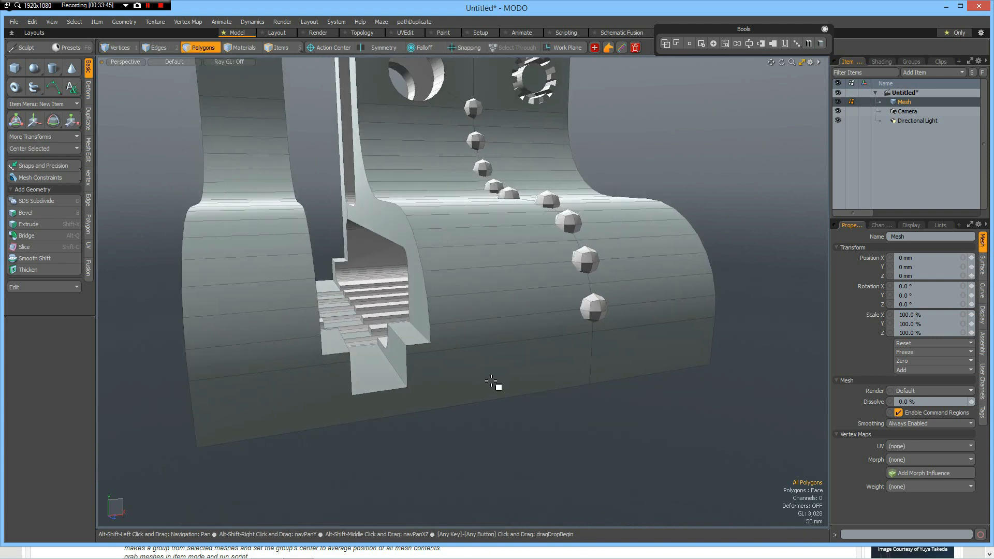
pyautogui.press('2')
pyautogui.click(414, 374)
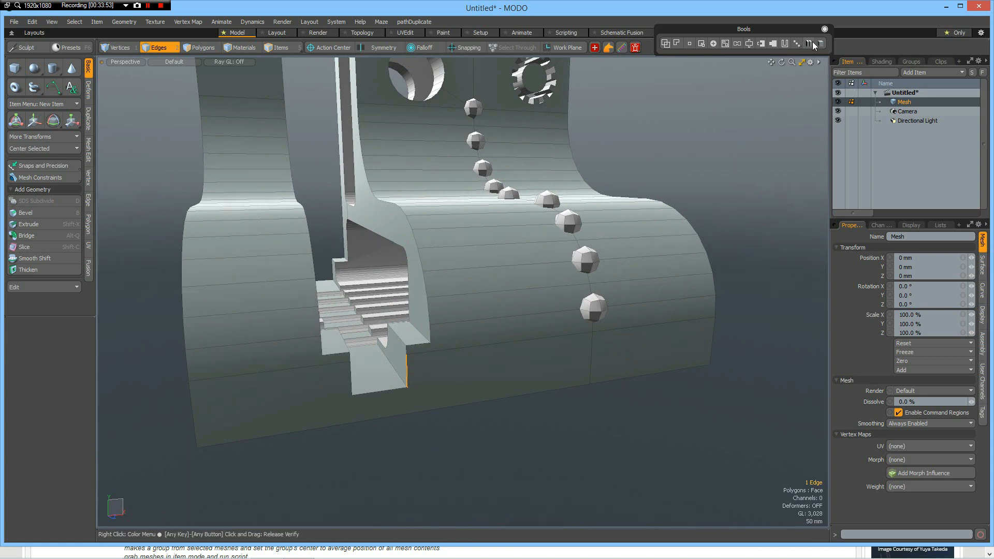
pyautogui.click(811, 48)
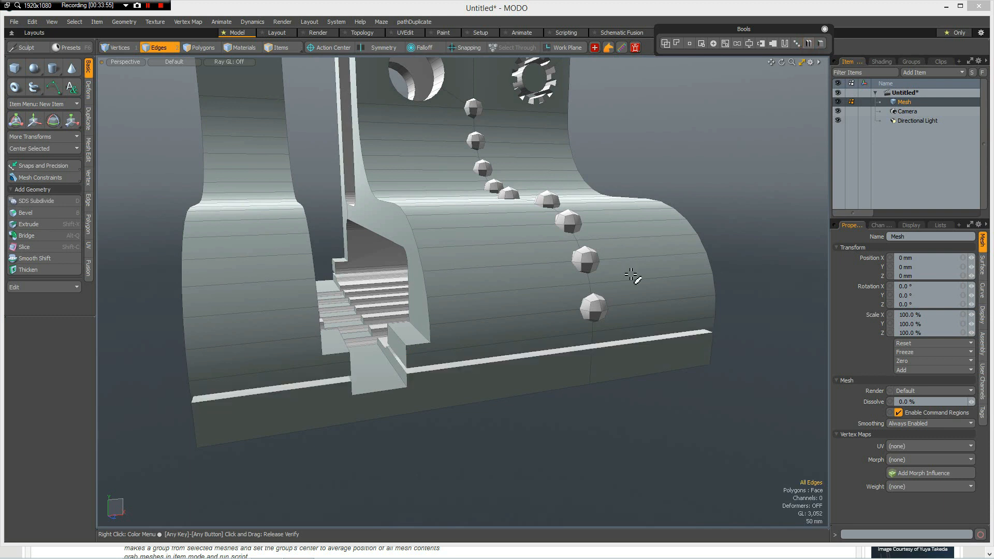
# - Cut two vertical grooves through the base strip, each from a bottom front edge, with the Bools script
pyautogui.keyDown('alt'); pyautogui.moveTo(477, 478); pyautogui.dragTo(482, 359); pyautogui.keyUp('alt')
pyautogui.click(477, 360)
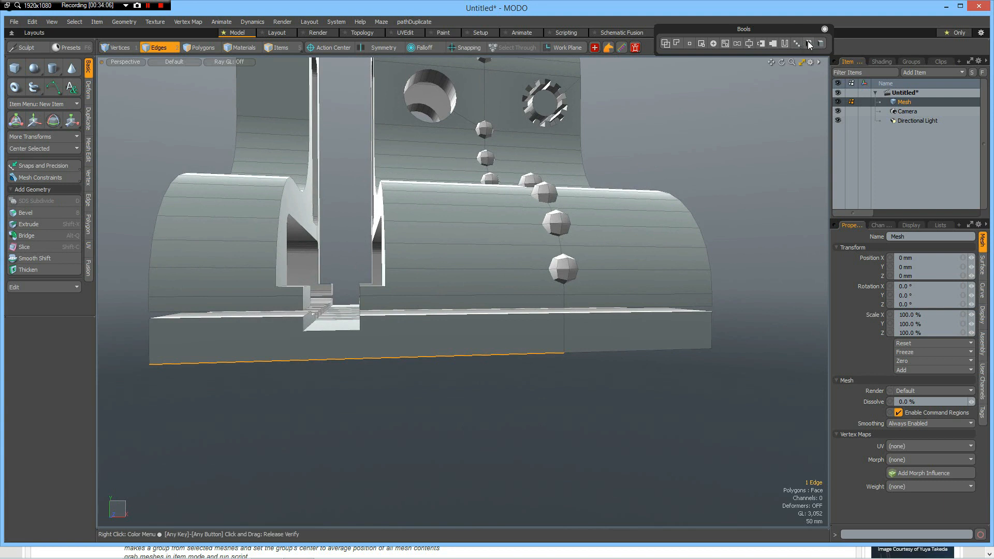
pyautogui.click(809, 43)
pyautogui.moveTo(468, 366)
pyautogui.keyDown('alt'); pyautogui.mouseDown()
pyautogui.moveTo(459, 361)
pyautogui.moveTo(468, 353)
pyautogui.mouseUp(); pyautogui.keyUp('alt')
pyautogui.click(492, 358)
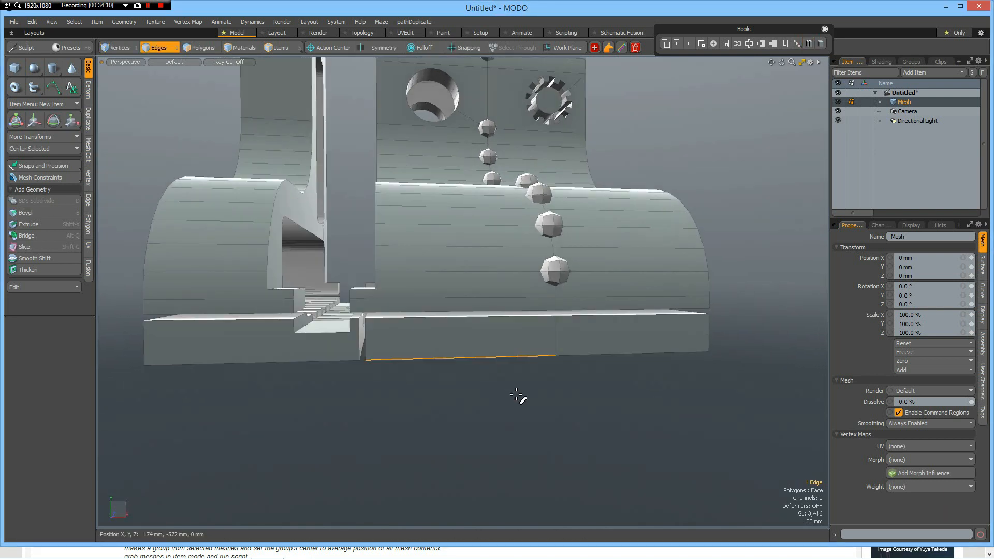
pyautogui.click(809, 43)
# - Cut a lengthwise groove down the middle of the narrow body section from one of its crosswise surface edges with the Bools script
pyautogui.keyDown('alt'); pyautogui.moveTo(472, 404); pyautogui.dragTo(453, 269); pyautogui.keyUp('alt')
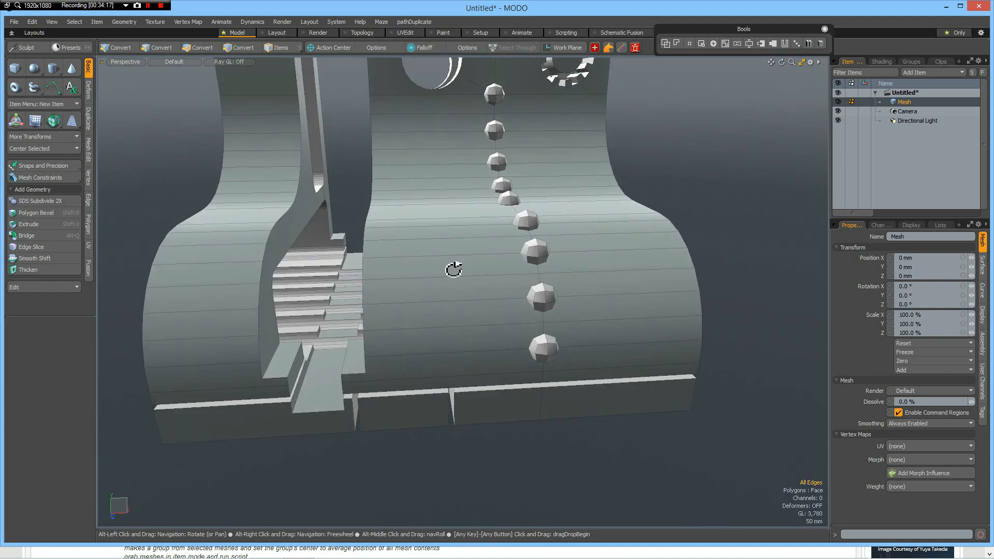
pyautogui.click(222, 245)
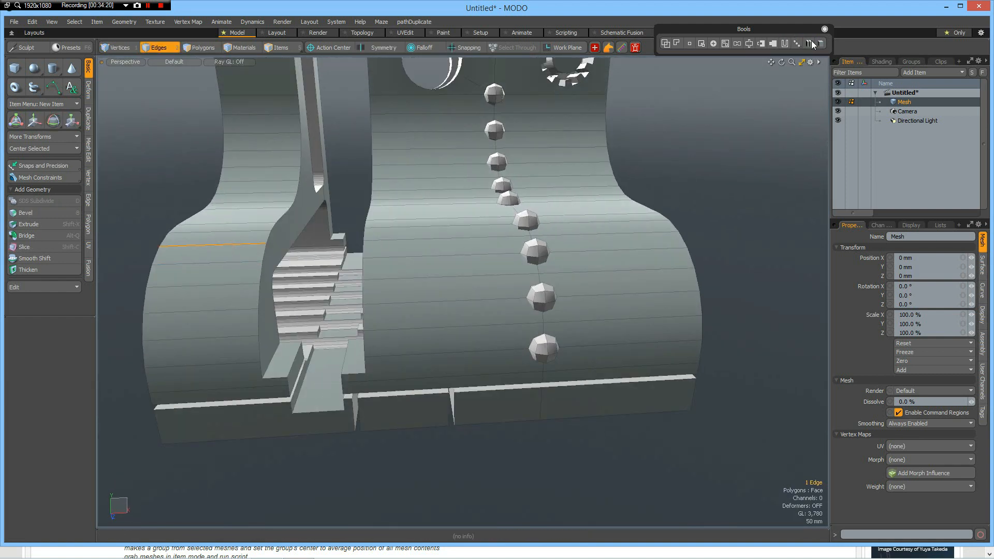
pyautogui.click(808, 44)
# - Cut a crosswise groove through the narrow section's curve from an edge along its outer side with the Bools script
pyautogui.keyDown('alt'); pyautogui.moveTo(280, 282); pyautogui.dragTo(405, 381); pyautogui.keyUp('alt')
pyautogui.click(409, 382)
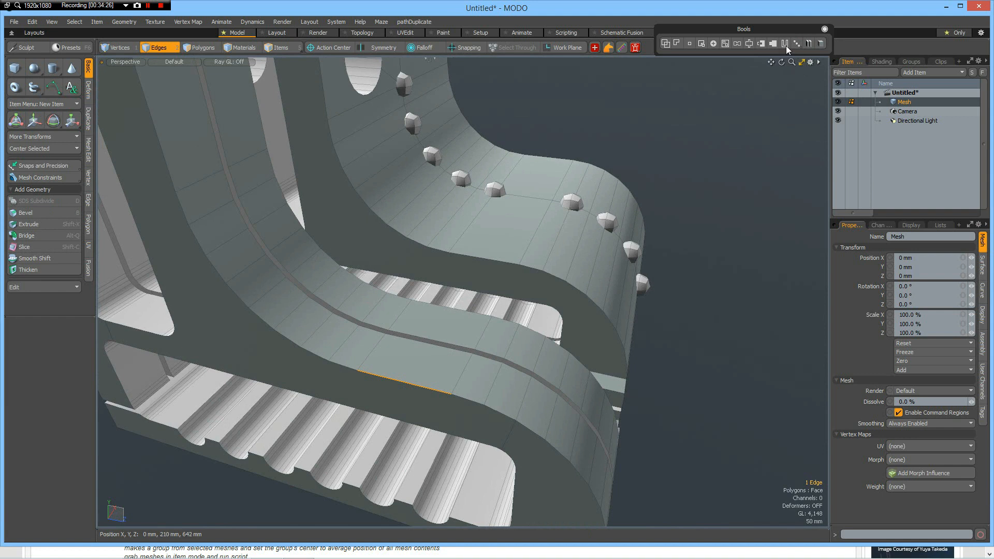
pyautogui.click(811, 45)
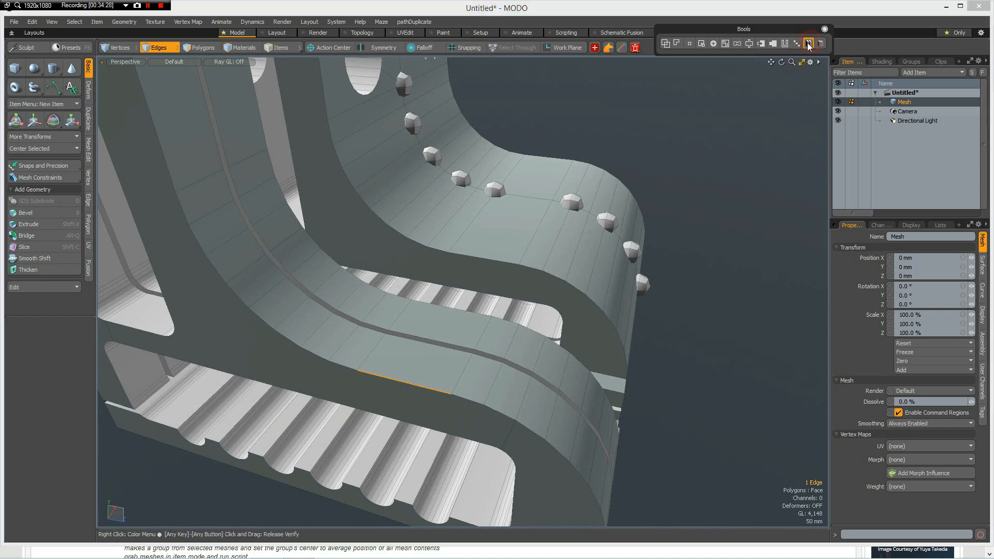
pyautogui.keyDown('alt'); pyautogui.moveTo(466, 337); pyautogui.dragTo(448, 330); pyautogui.keyUp('alt')
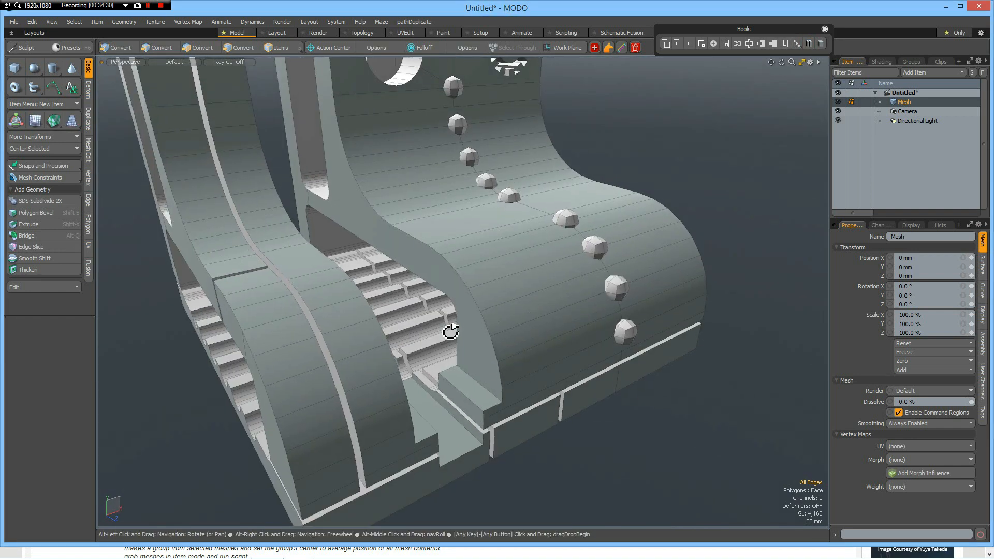
# - Examine the new grooves in a render preview of the body and from several angles in the viewport
pyautogui.press('F8')
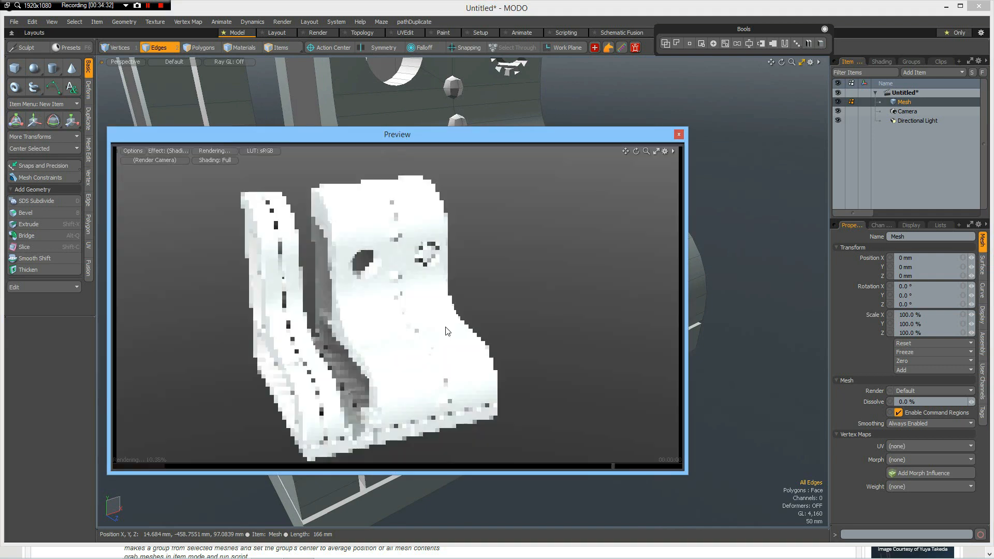
pyautogui.keyDown('alt'); pyautogui.keyDown('shift'); pyautogui.moveTo(439, 338); pyautogui.dragTo(444, 322); pyautogui.keyUp('shift'); pyautogui.keyUp('alt')
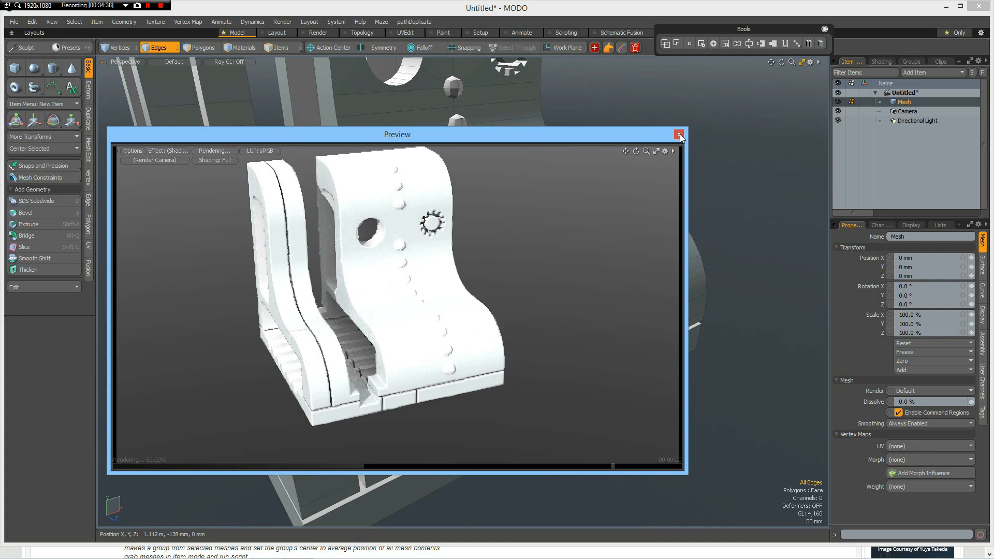
pyautogui.click(679, 134)
pyautogui.keyDown('alt'); pyautogui.moveTo(522, 396); pyautogui.dragTo(491, 382); pyautogui.keyUp('alt')
pyautogui.keyDown('alt'); pyautogui.keyDown('shift'); pyautogui.moveTo(445, 275); pyautogui.dragTo(544, 285); pyautogui.keyUp('shift'); pyautogui.keyUp('alt')
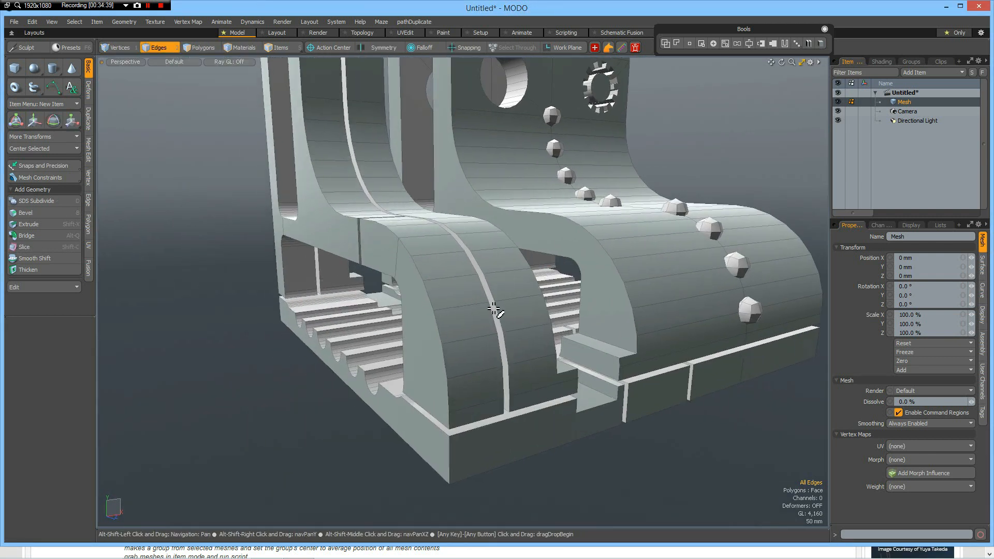
pyautogui.keyDown('alt'); pyautogui.moveTo(476, 322); pyautogui.dragTo(466, 345); pyautogui.keyUp('alt')
pyautogui.scroll(-2, 467, 335)
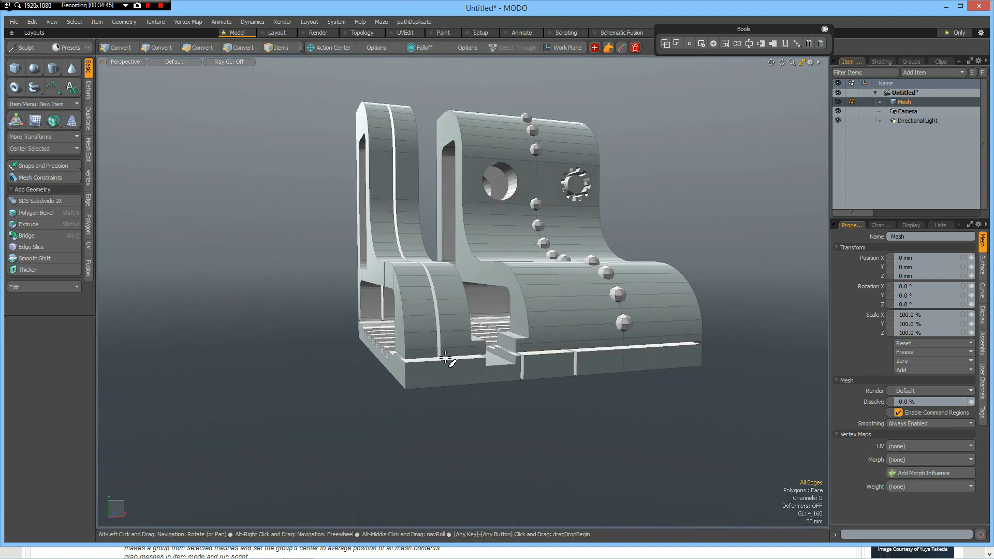
pyautogui.scroll(5, 448, 360)
pyautogui.keyDown('alt'); pyautogui.moveTo(437, 363); pyautogui.dragTo(451, 382); pyautogui.keyUp('alt')
# - Create a cube about 52 mm in size beside the body and split it in two from its upper front edge with the Bools script
pyautogui.press('a')
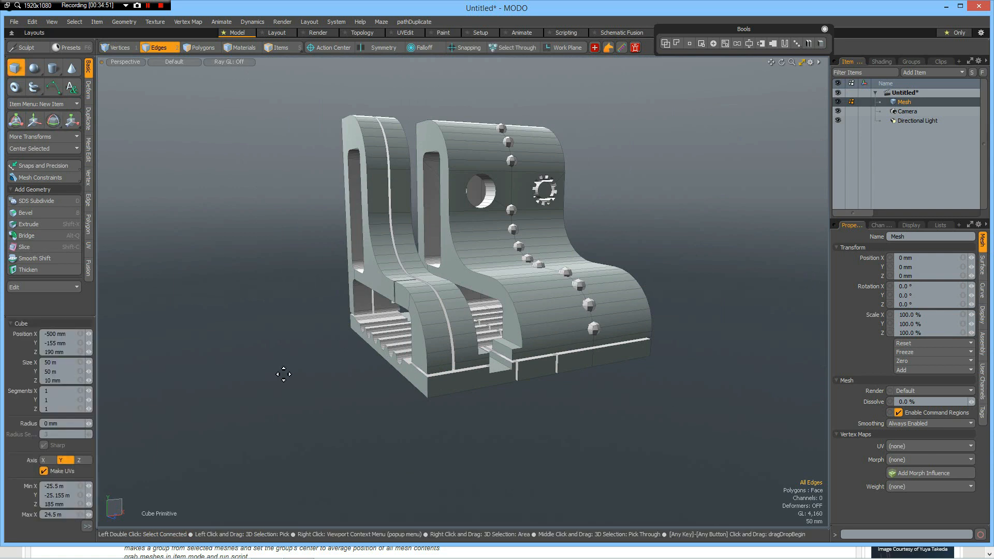
pyautogui.keyDown('ctrl'); pyautogui.moveTo(268, 370); pyautogui.dragTo(280, 384); pyautogui.keyUp('ctrl')
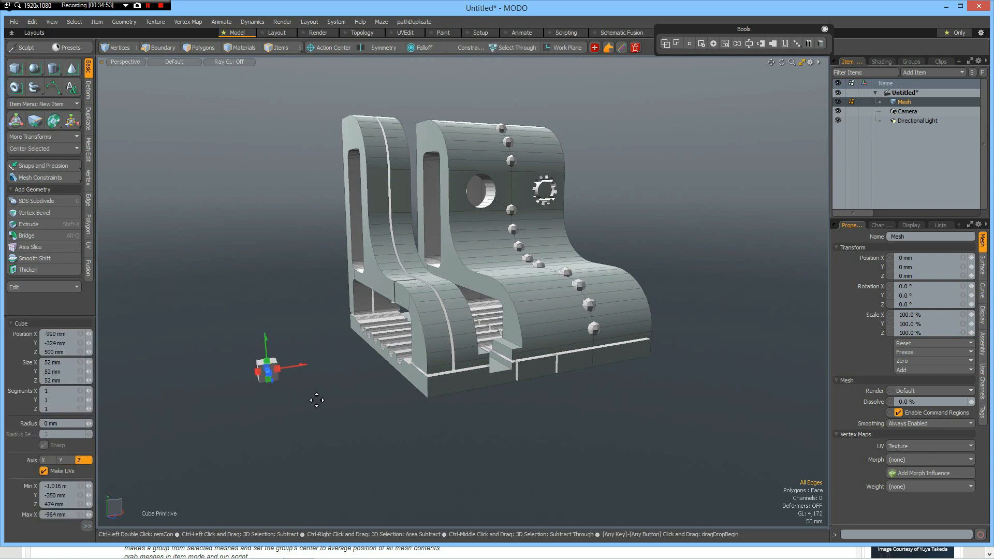
pyautogui.press('space')
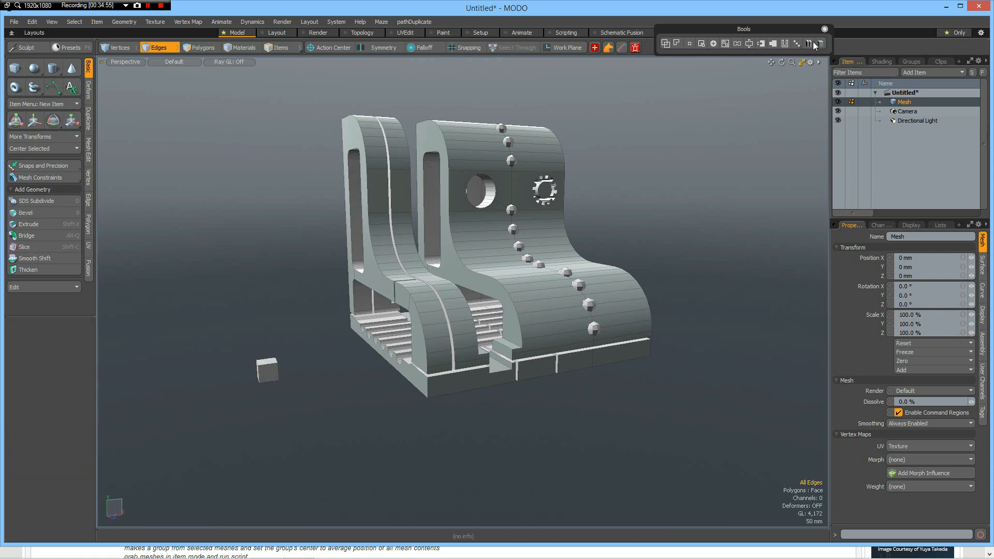
pyautogui.scroll(3, 270, 372)
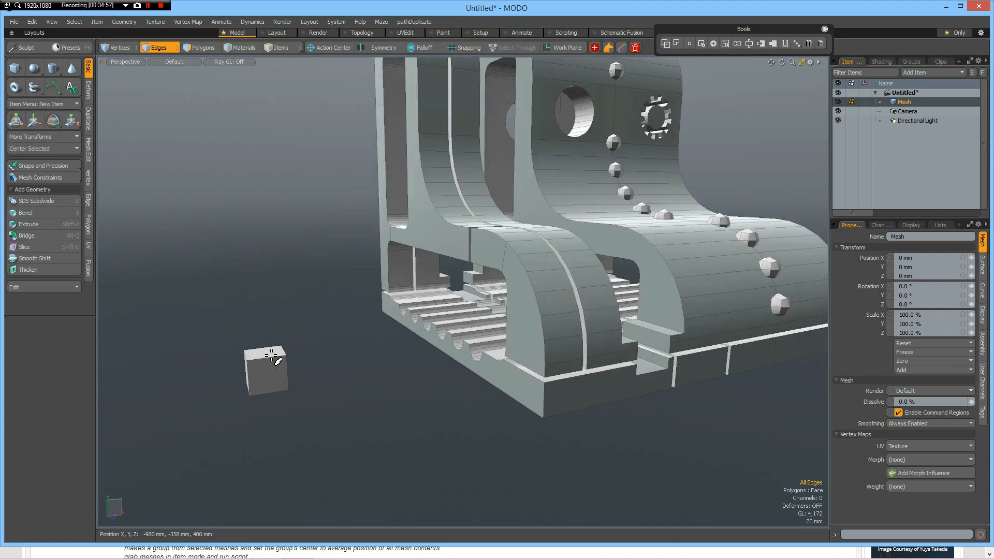
pyautogui.click(268, 356)
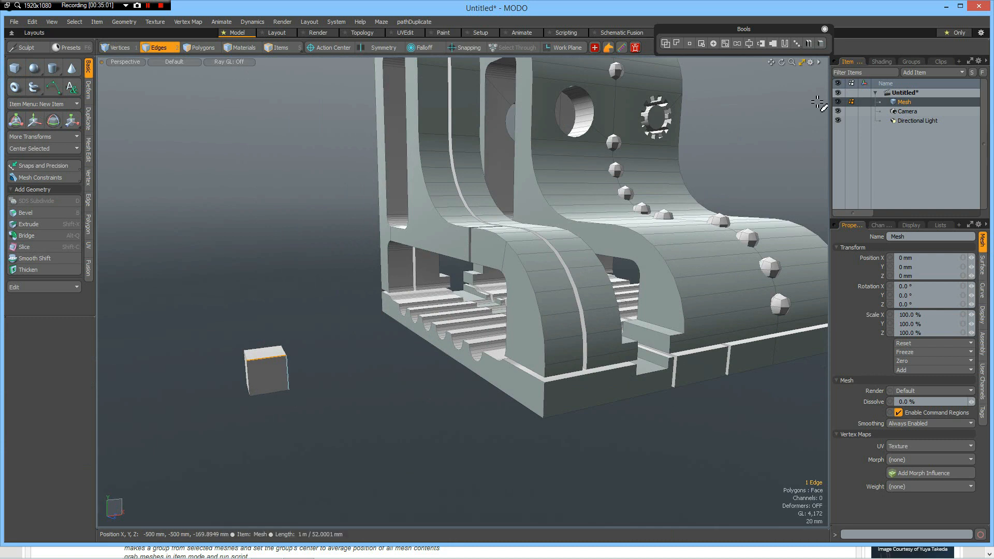
pyautogui.click(809, 44)
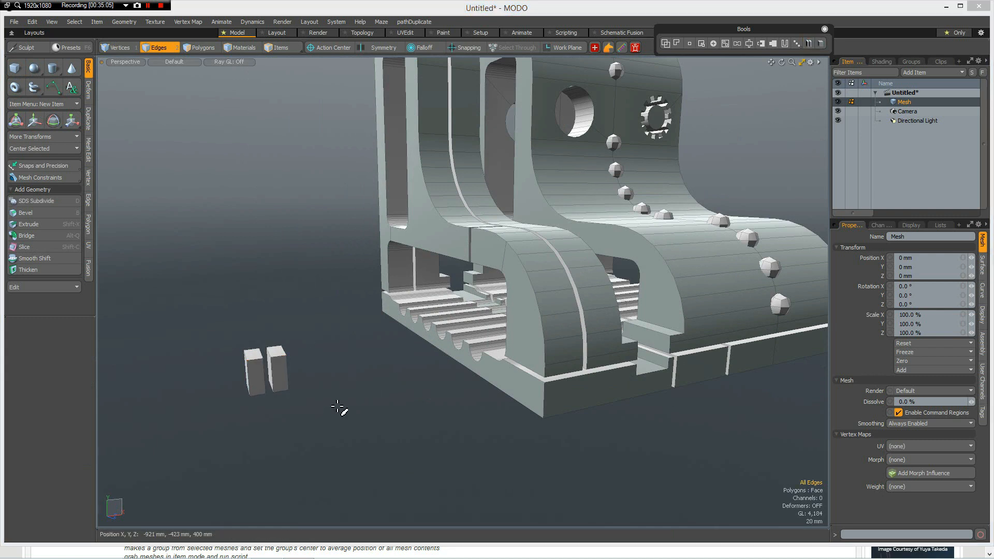
# - Delete all polygons of the two cube halves beside the body
pyautogui.moveTo(348, 406)
pyautogui.keyDown('alt'); pyautogui.mouseDown()
pyautogui.moveTo(321, 397)
pyautogui.moveTo(352, 388)
pyautogui.moveTo(362, 406)
pyautogui.moveTo(337, 402)
pyautogui.mouseUp(); pyautogui.keyUp('alt')
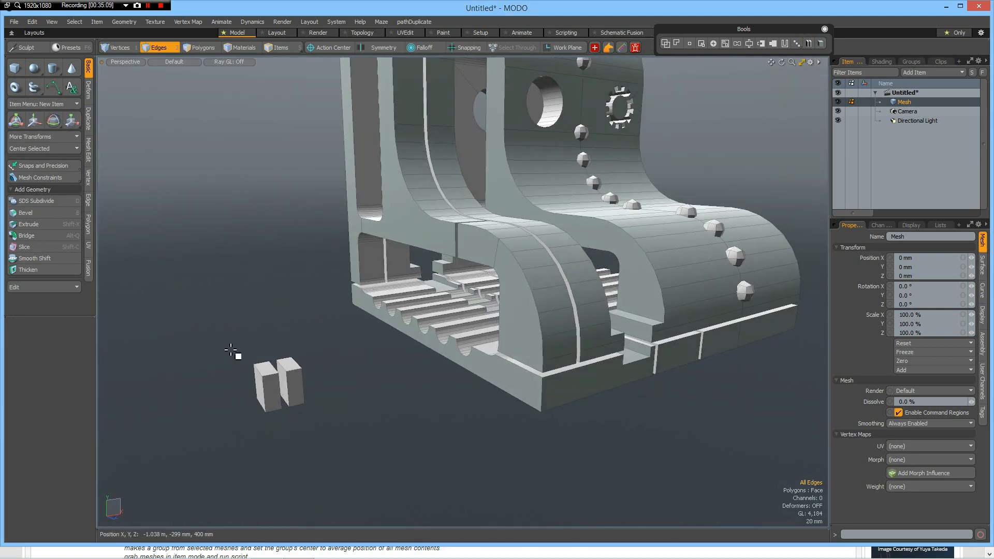
pyautogui.press('3')
pyautogui.moveTo(231, 351)
pyautogui.mouseDown(button='right')
pyautogui.moveTo(355, 451)
pyautogui.moveTo(352, 442)
pyautogui.mouseUp(button='right')
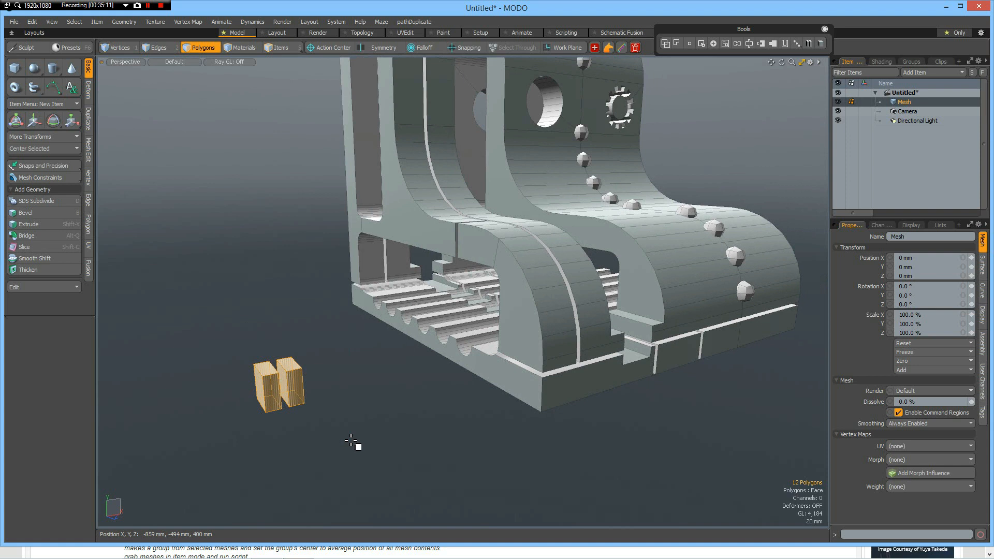
pyautogui.press('Delete')
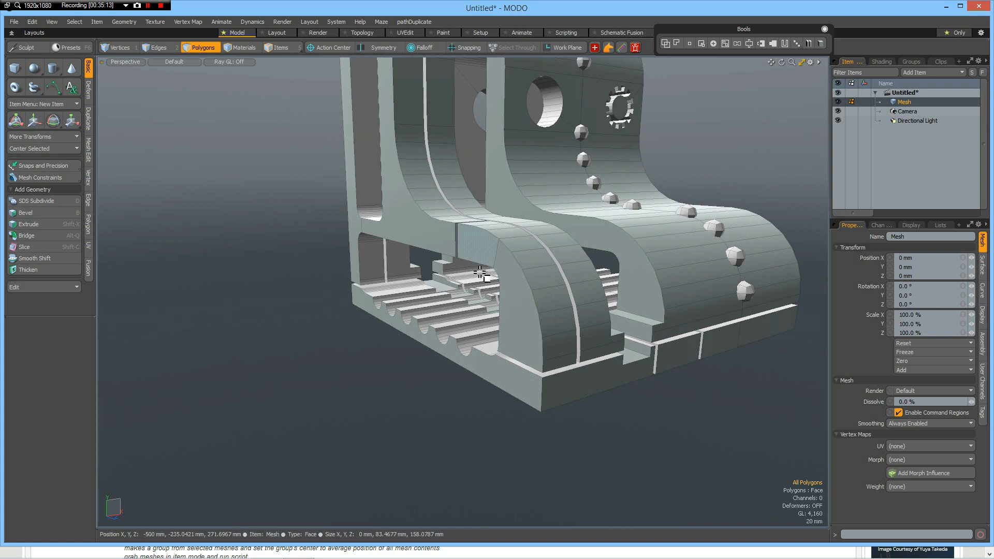
# - Cut a lengthwise groove down the wide body section through the round hole from the crosswise edge below it with the Bools script
pyautogui.press('a')
pyautogui.keyDown('alt'); pyautogui.moveTo(500, 241); pyautogui.dragTo(398, 350); pyautogui.keyUp('alt')
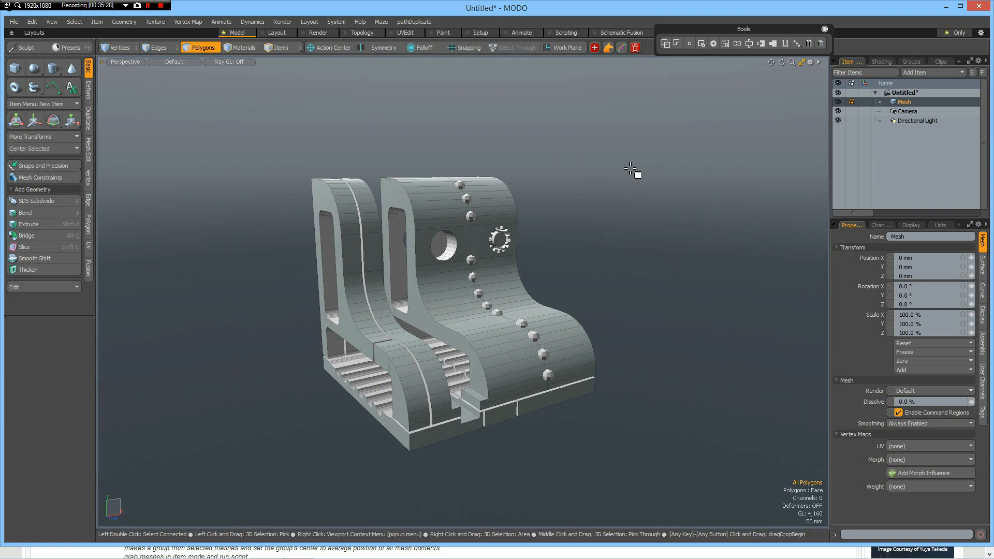
pyautogui.scroll(5, 509, 308)
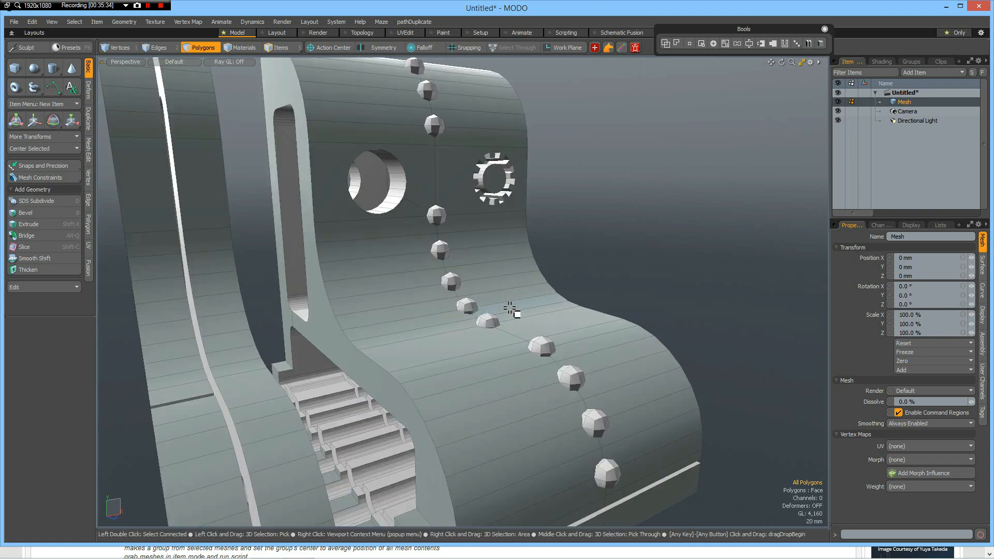
pyautogui.scroll(-5, 510, 308)
pyautogui.keyDown('alt'); pyautogui.moveTo(534, 298); pyautogui.dragTo(430, 325); pyautogui.keyUp('alt')
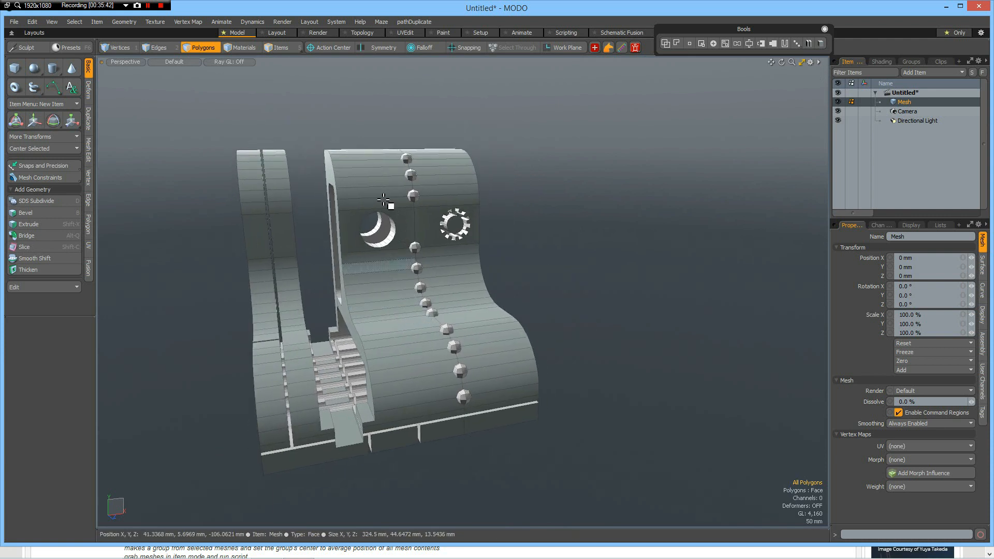
pyautogui.scroll(3, 384, 201)
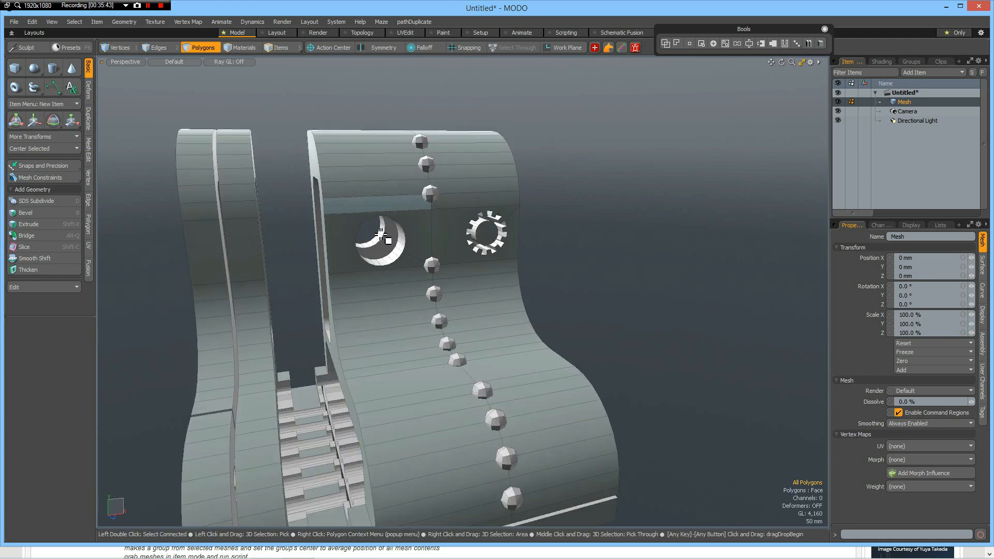
pyautogui.press('2')
pyautogui.click(395, 283)
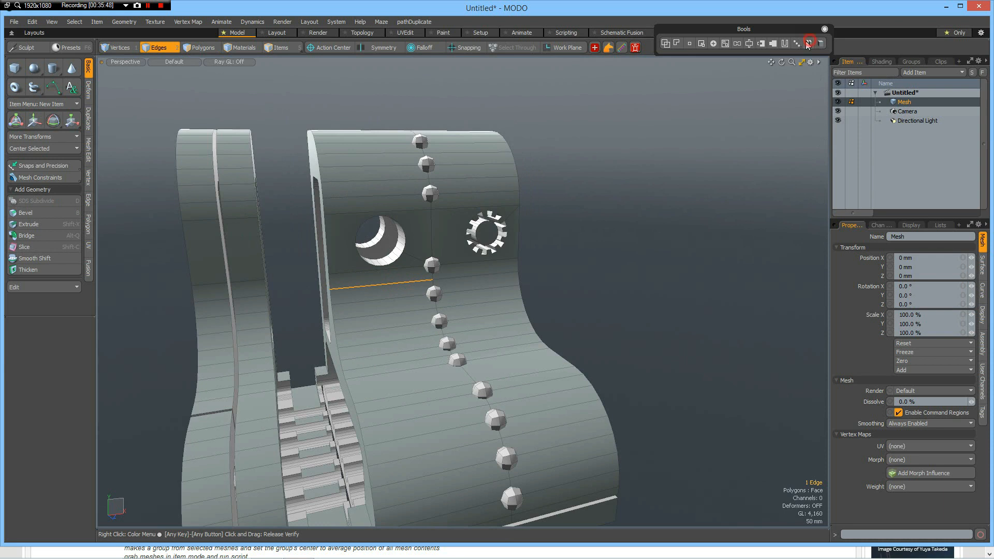
pyautogui.click(809, 44)
pyautogui.press('a')
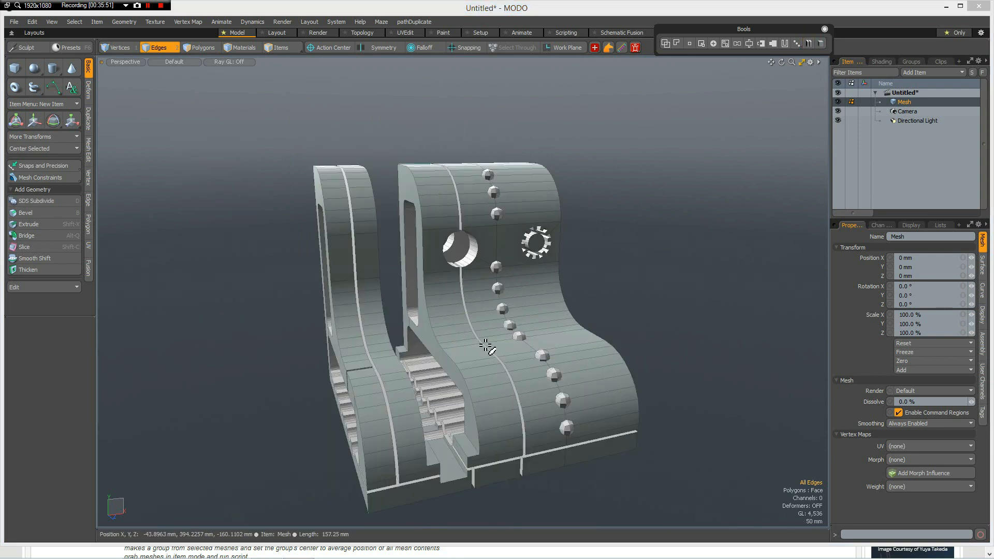
# - Create an instance of the finished Mesh item
pyautogui.press('alt')
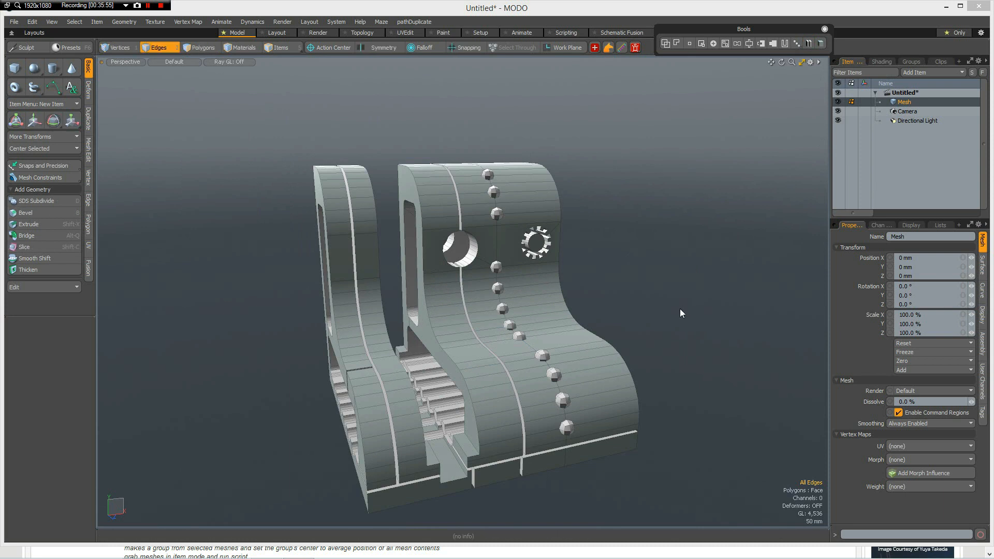
pyautogui.press('alt')
pyautogui.keyDown('alt'); pyautogui.moveTo(613, 278); pyautogui.dragTo(533, 330); pyautogui.keyUp('alt')
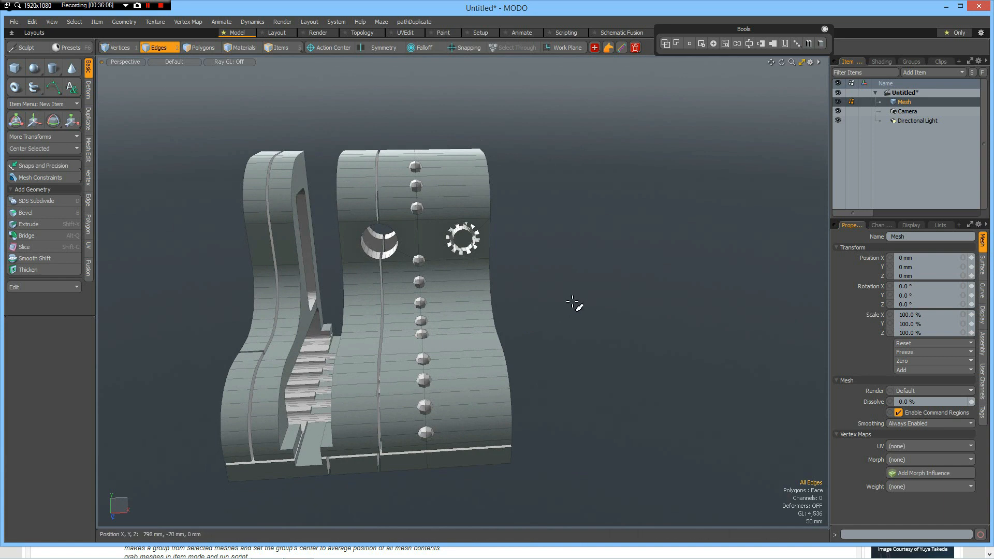
pyautogui.rightClick(915, 102)
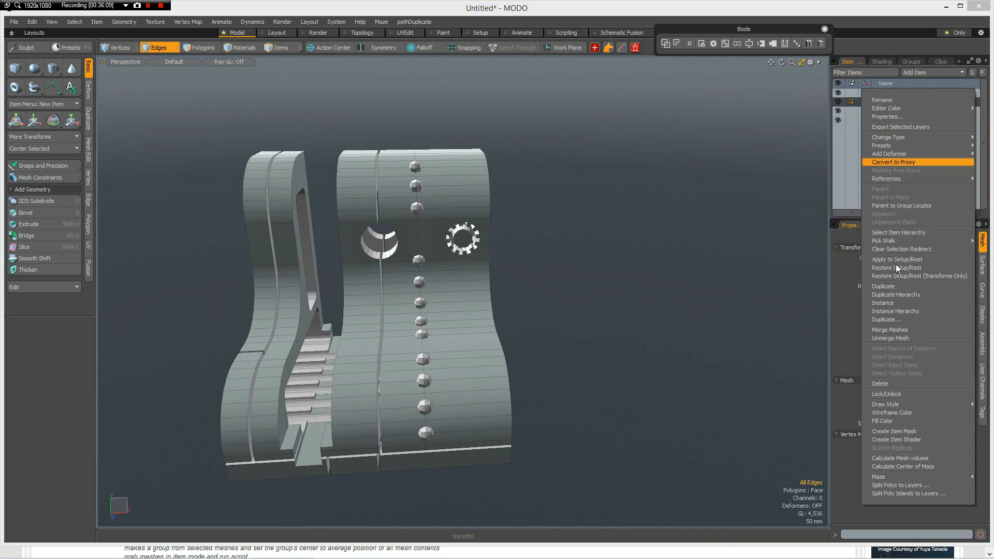
pyautogui.click(889, 304)
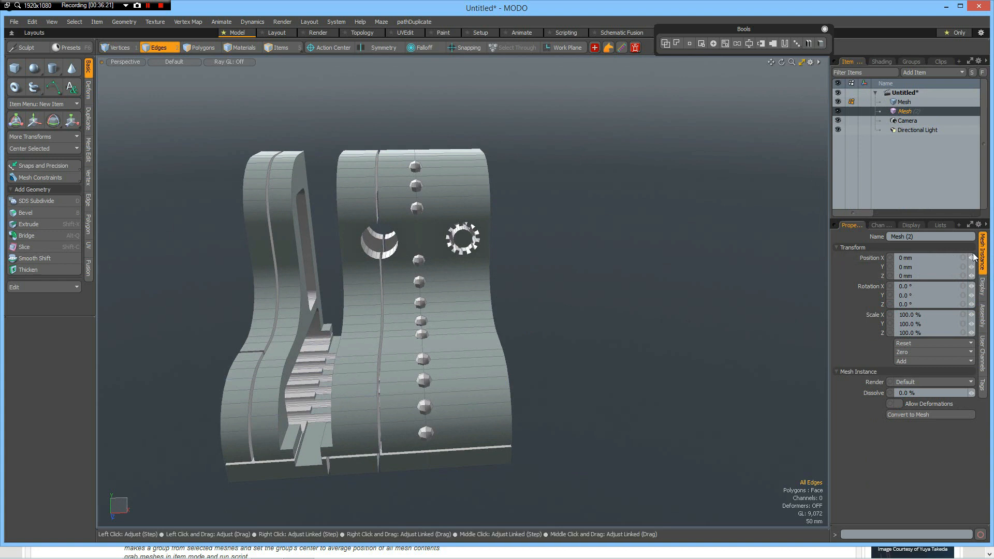
# - Set the mesh instance's Position X to 1 m so it sits beside the original body
pyautogui.moveTo(972, 258); pyautogui.dragTo(992, 257)
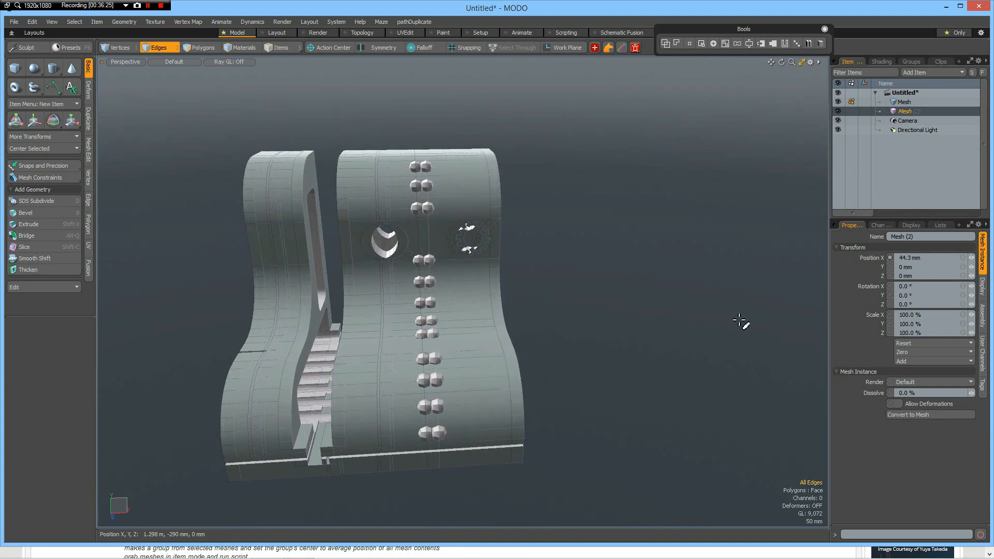
pyautogui.click(931, 258)
pyautogui.write('1m')
pyautogui.press('Return')
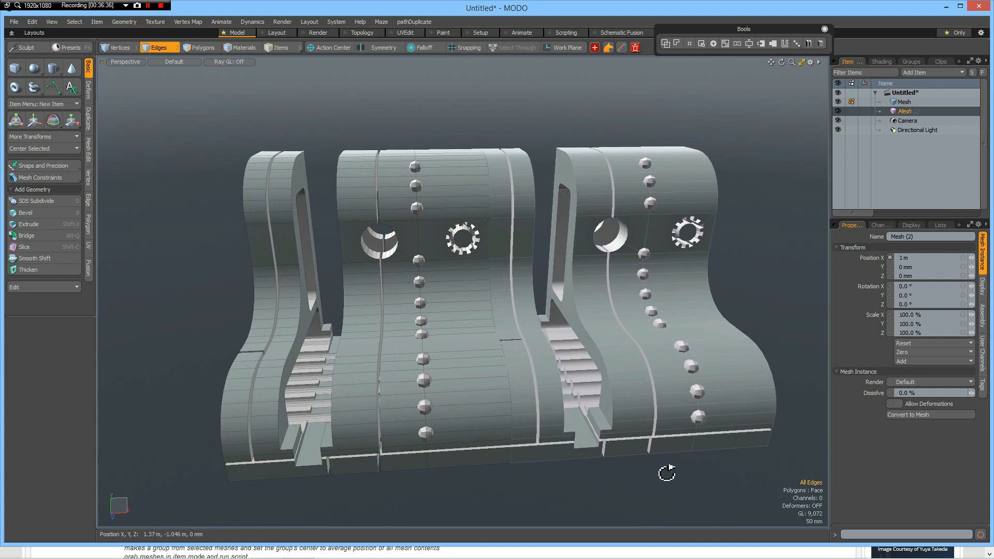
# - Mirror the mesh instance beside the original body by setting its Scale X to -100%
pyautogui.keyDown('alt'); pyautogui.keyDown('shift'); pyautogui.moveTo(657, 455); pyautogui.dragTo(609, 413); pyautogui.keyUp('shift'); pyautogui.keyUp('alt')
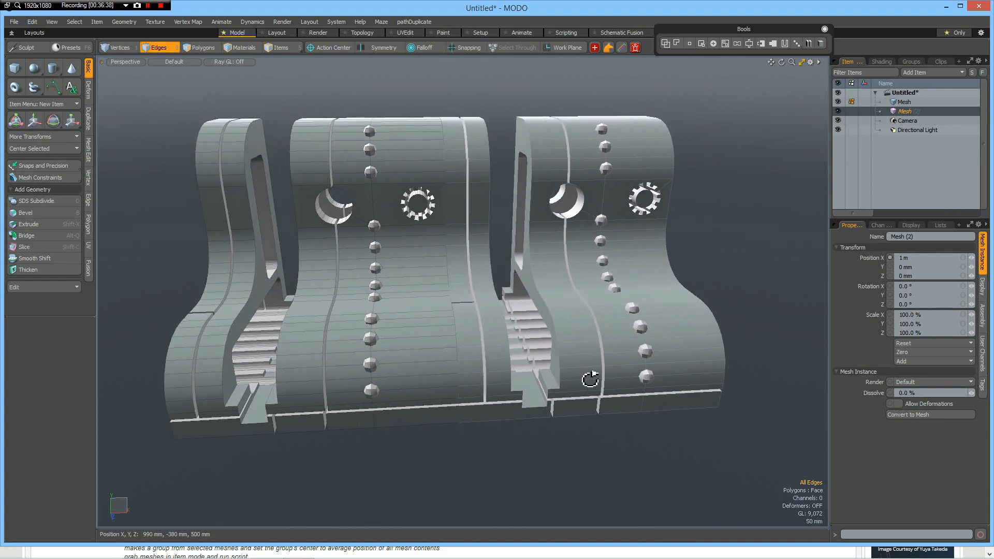
pyautogui.moveTo(590, 366)
pyautogui.keyDown('alt'); pyautogui.mouseDown()
pyautogui.moveTo(601, 376)
pyautogui.moveTo(590, 372)
pyautogui.mouseUp(); pyautogui.keyUp('alt')
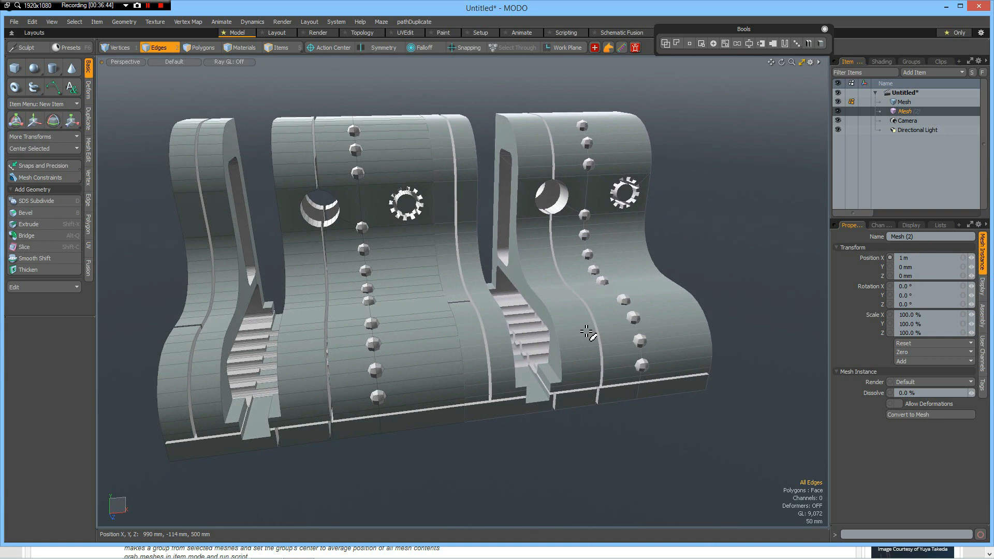
pyautogui.doubleClick(918, 314)
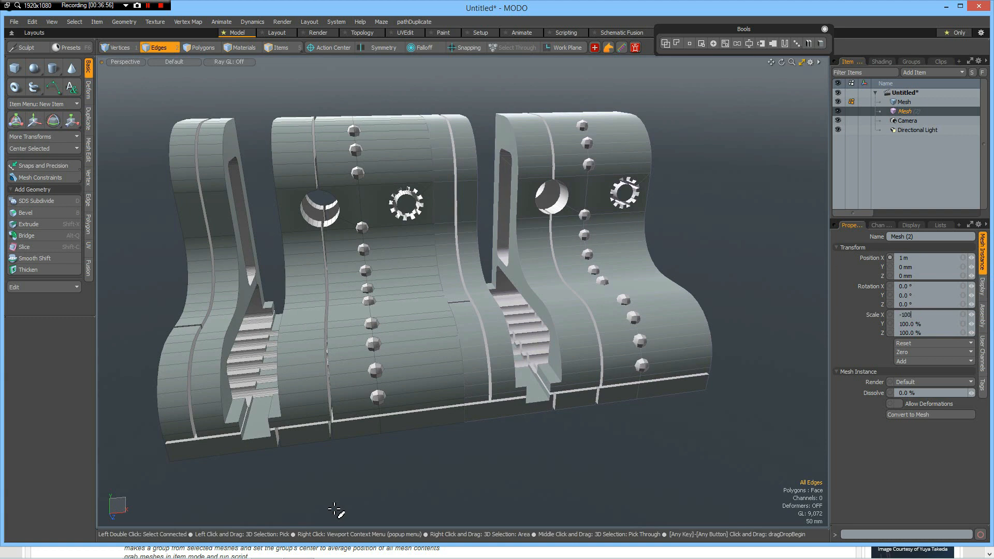
pyautogui.press('Return')
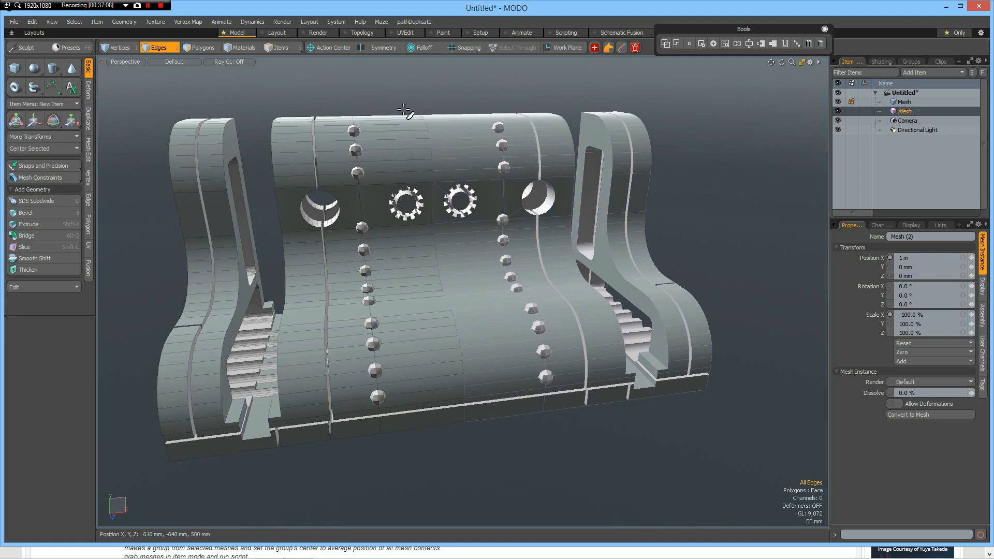
# - Examine the seam between the body and its mirrored instance in perspective and front view
pyautogui.press('alt')
pyautogui.keyDown('alt'); pyautogui.moveTo(471, 294); pyautogui.dragTo(448, 156); pyautogui.keyUp('alt')
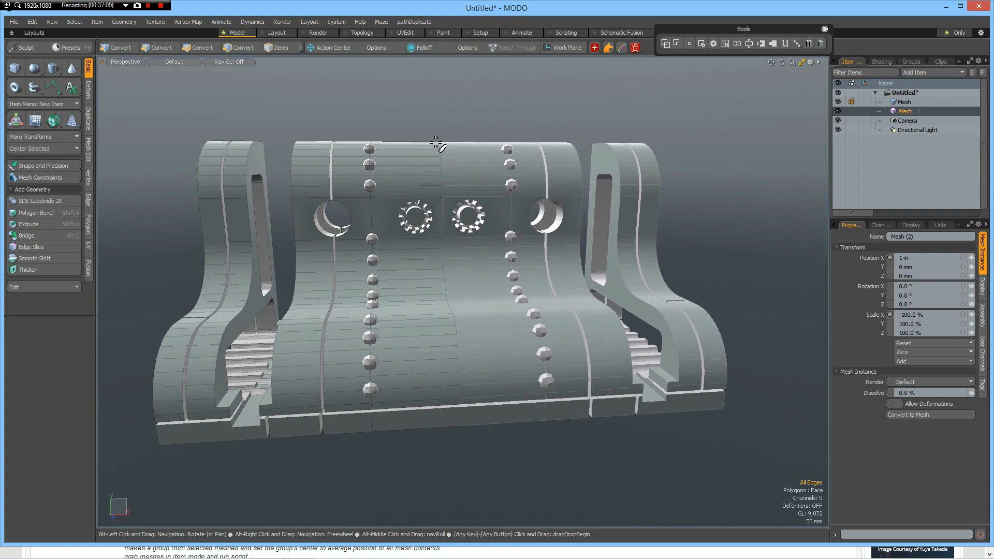
pyautogui.press('KP_1')
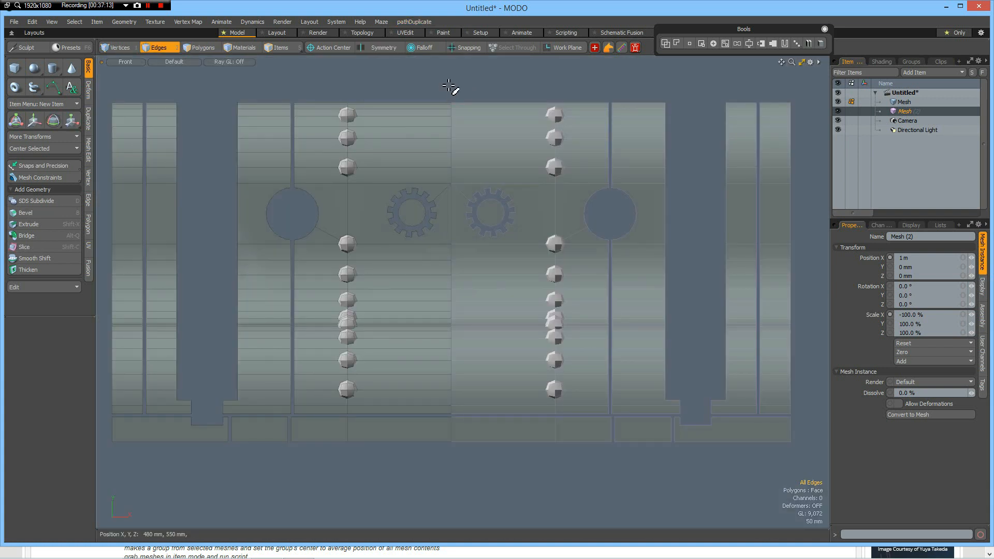
pyautogui.press('3')
pyautogui.moveTo(449, 94)
pyautogui.mouseDown(button='right')
pyautogui.moveTo(439, 459)
pyautogui.moveTo(459, 514)
pyautogui.moveTo(454, 505)
pyautogui.mouseUp(button='right')
pyautogui.click(442, 515)
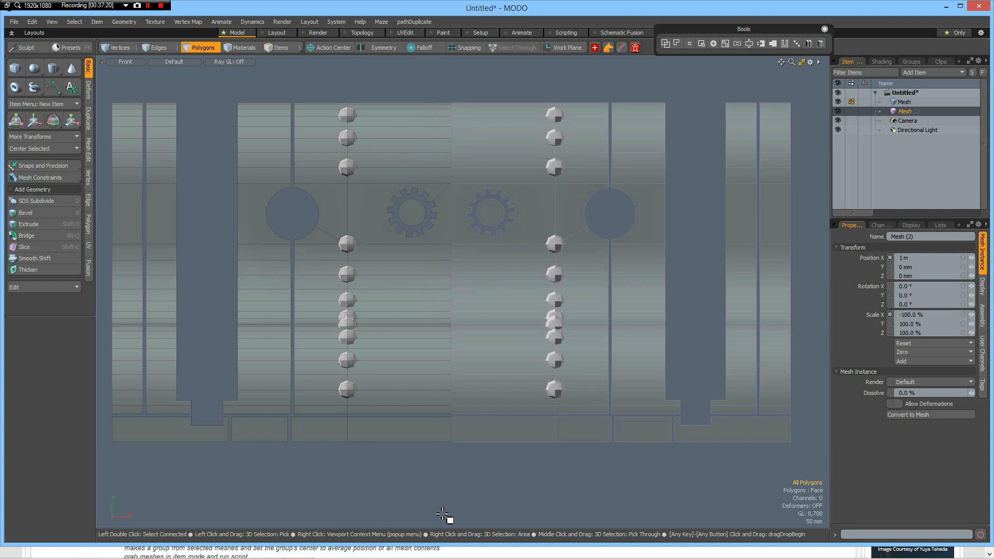
pyautogui.hotkey('ctrl', 'space')
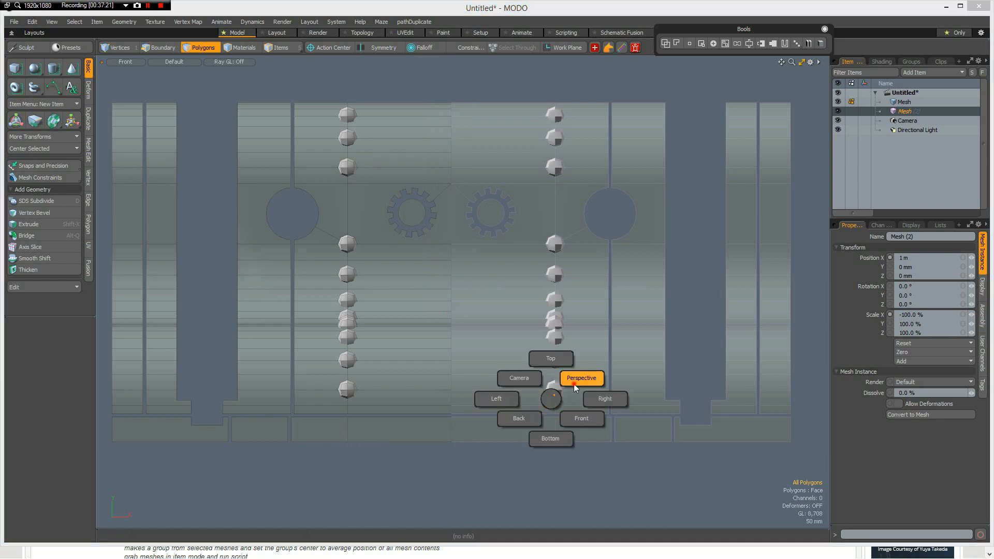
pyautogui.click(577, 381)
pyautogui.keyDown('alt'); pyautogui.moveTo(437, 337); pyautogui.dragTo(451, 340); pyautogui.keyUp('alt')
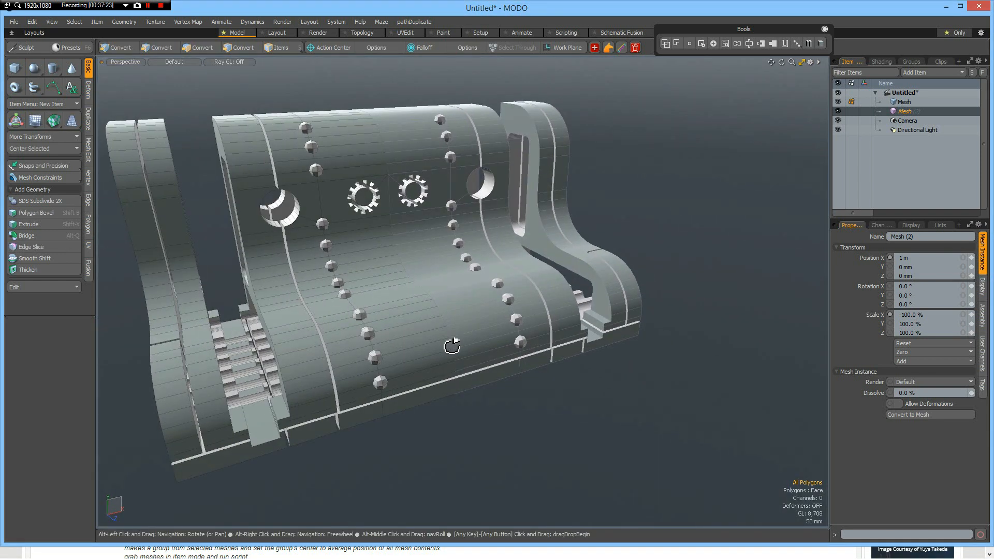
# - Inspect the mirrored model in a render preview, including from a changed angle
pyautogui.press('F8')
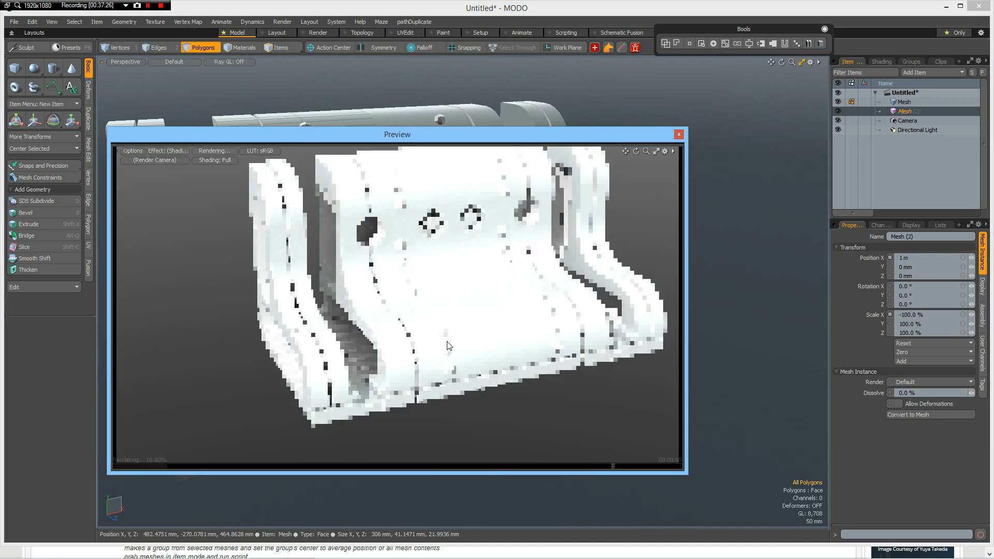
pyautogui.keyDown('alt'); pyautogui.keyDown('shift'); pyautogui.moveTo(527, 273); pyautogui.dragTo(486, 298); pyautogui.keyUp('shift'); pyautogui.keyUp('alt')
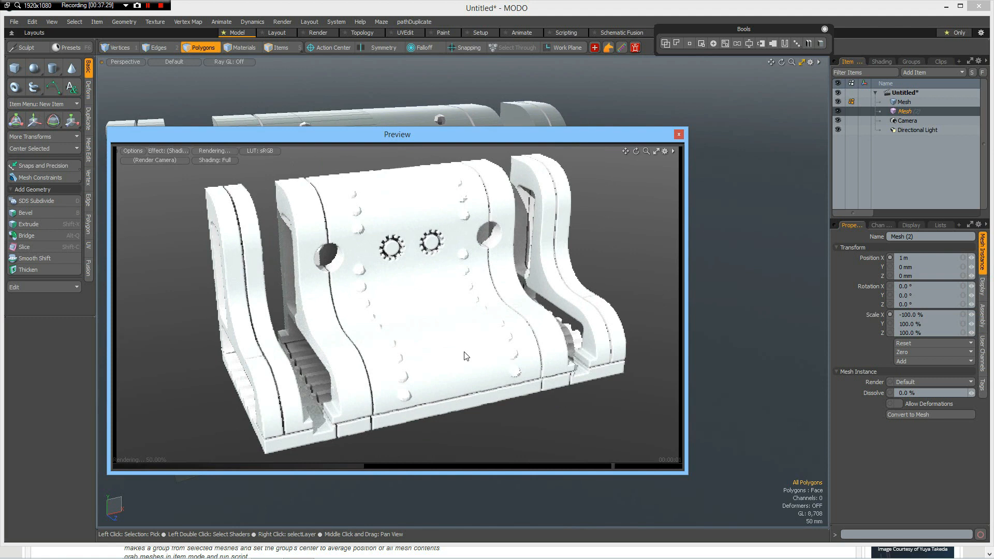
pyautogui.click(679, 135)
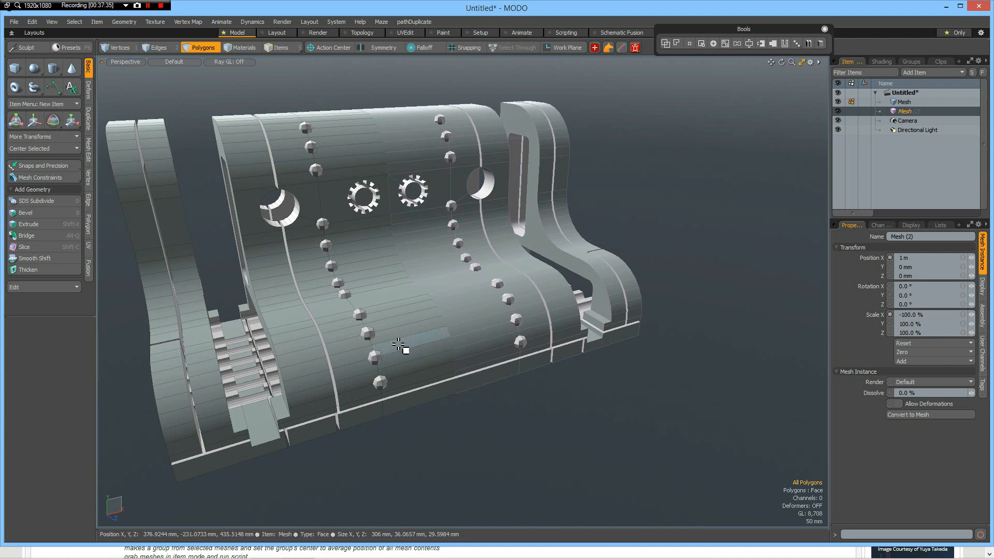
# - Place a 24-sided cone primitive on the front base panel polygon with the Bools script
pyautogui.keyDown('alt'); pyautogui.moveTo(513, 402); pyautogui.dragTo(482, 399); pyautogui.keyUp('alt')
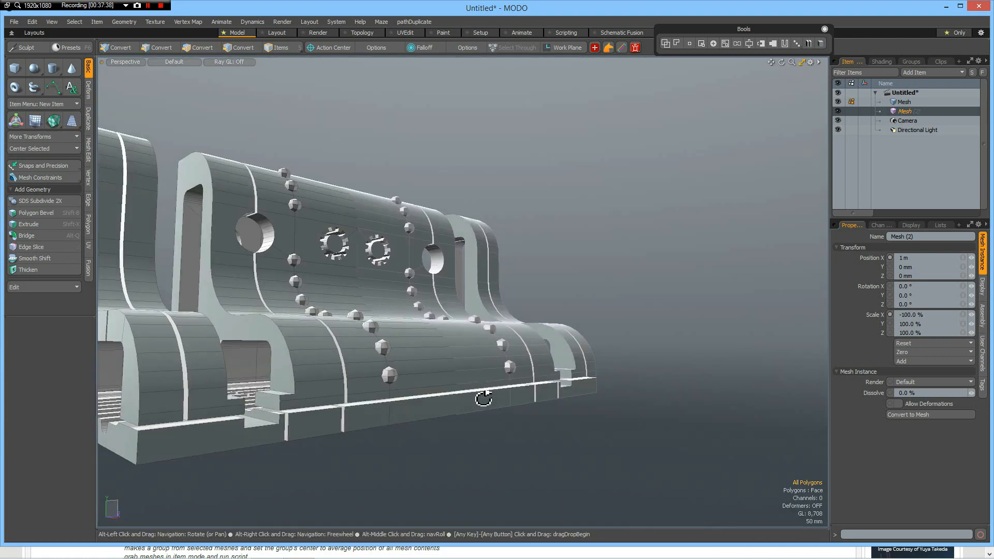
pyautogui.click(369, 419)
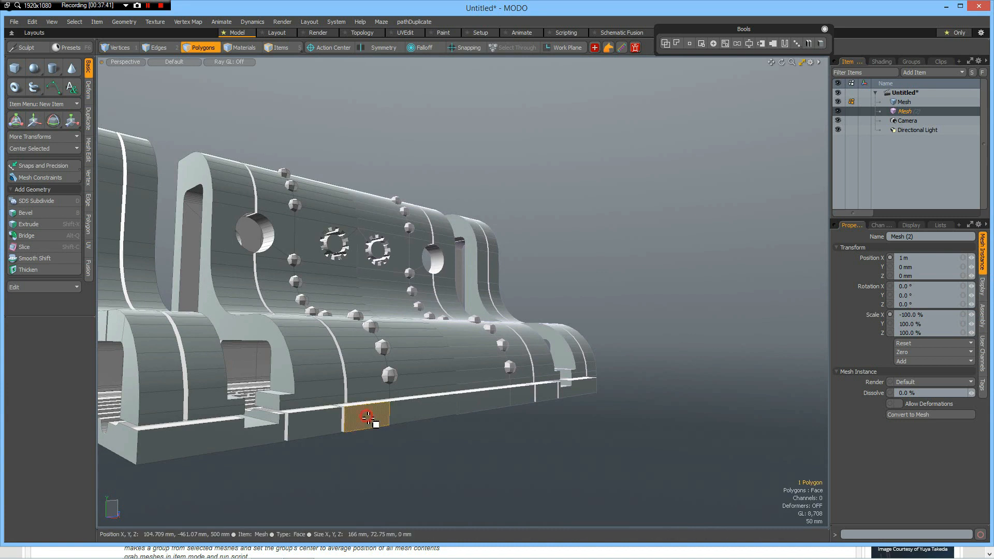
pyautogui.click(822, 43)
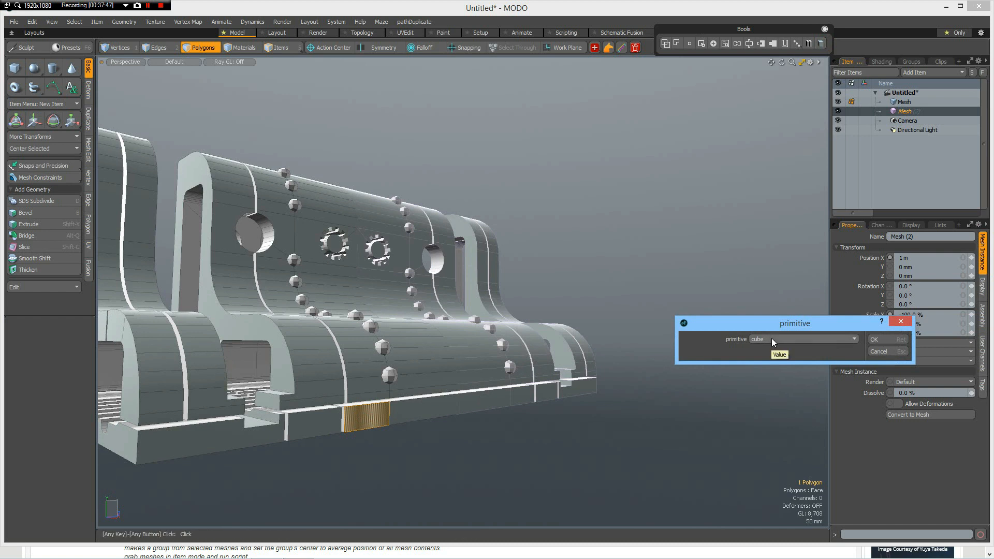
pyautogui.click(771, 338)
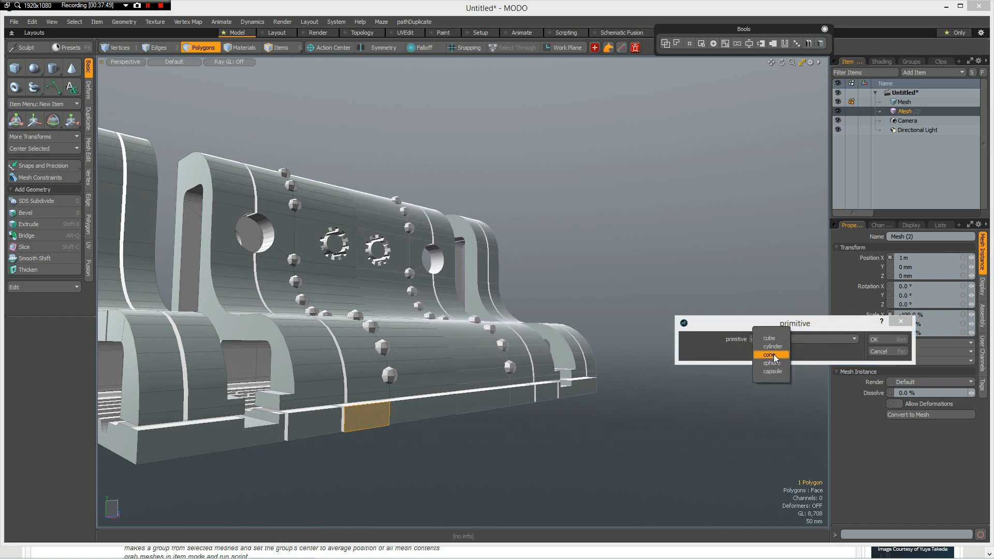
pyautogui.click(774, 355)
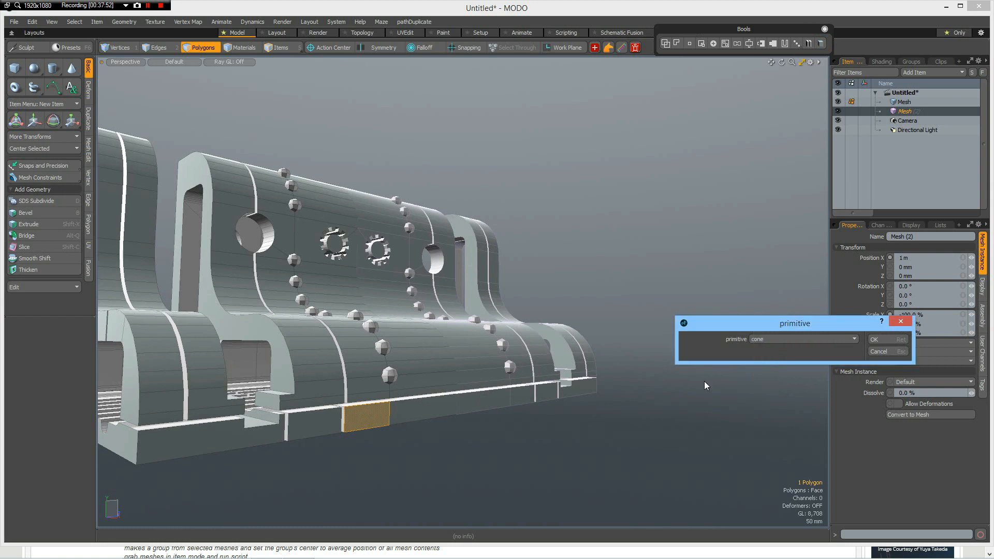
pyautogui.click(888, 340)
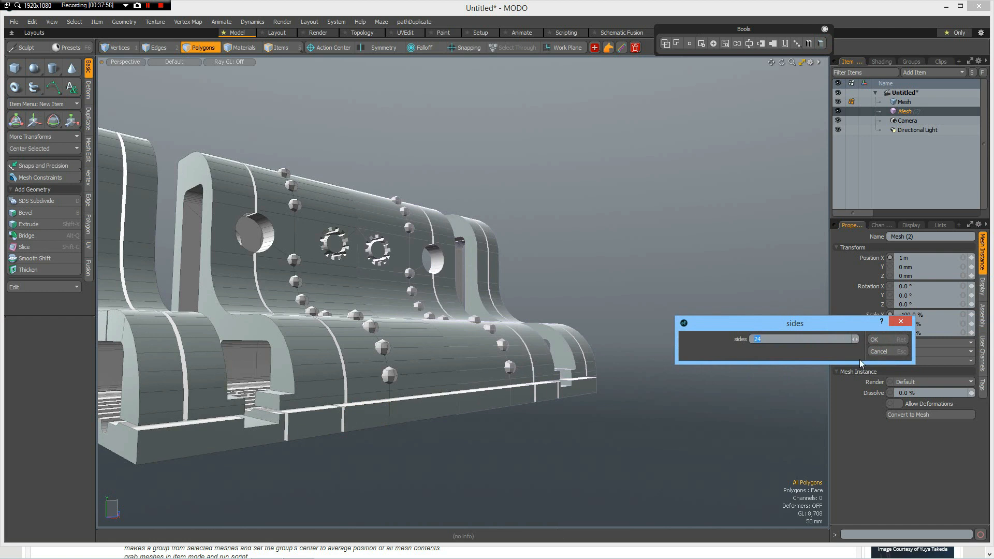
pyautogui.click(880, 340)
# - Move the new cone 388 mm along Z, away from the front of the body
pyautogui.keyDown('alt'); pyautogui.moveTo(567, 495); pyautogui.dragTo(595, 502); pyautogui.keyUp('alt')
pyautogui.press('w')
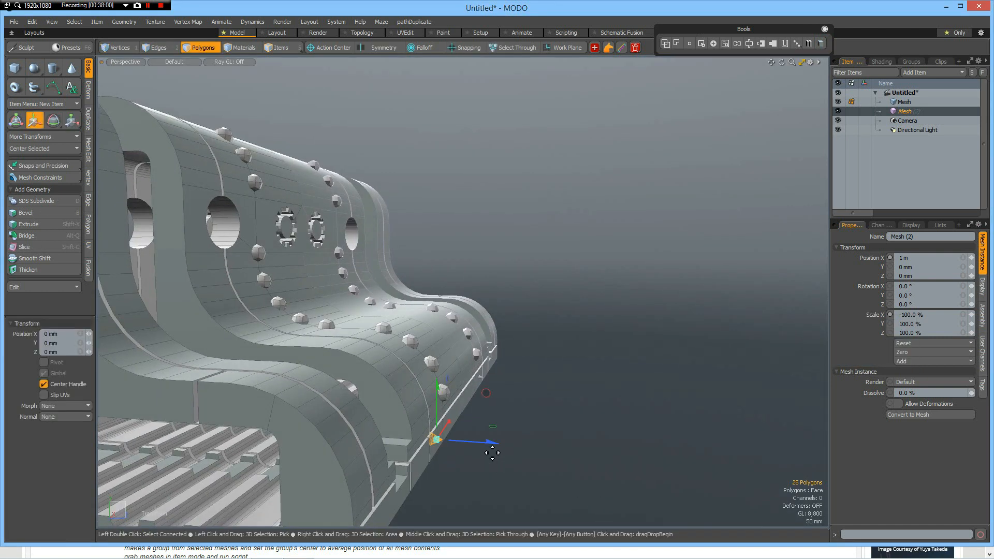
pyautogui.moveTo(490, 442); pyautogui.dragTo(630, 452)
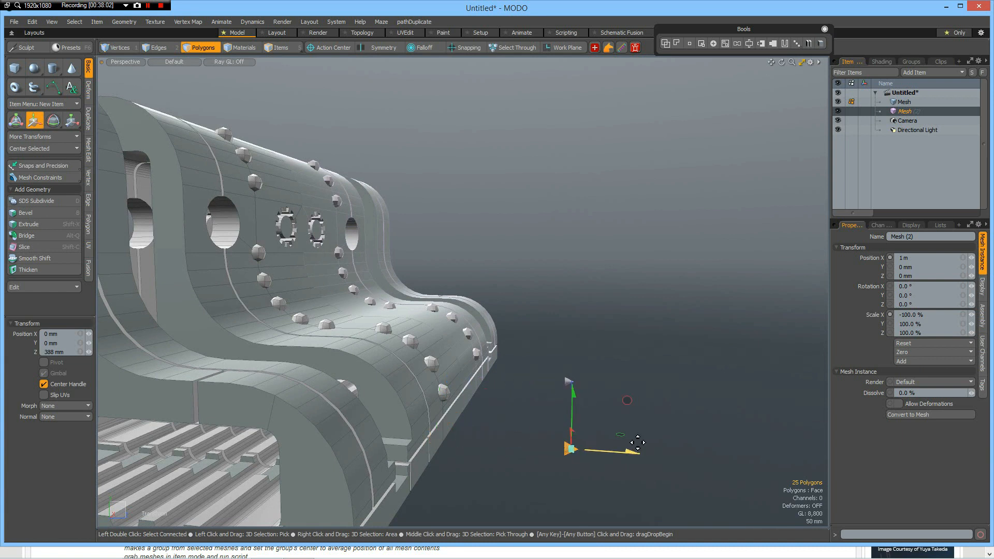
# - Select only the round base polygon of the detached cone
pyautogui.keyDown('alt'); pyautogui.moveTo(574, 495); pyautogui.dragTo(613, 477); pyautogui.keyUp('alt')
pyautogui.scroll(1, 617, 455)
pyautogui.press('q')
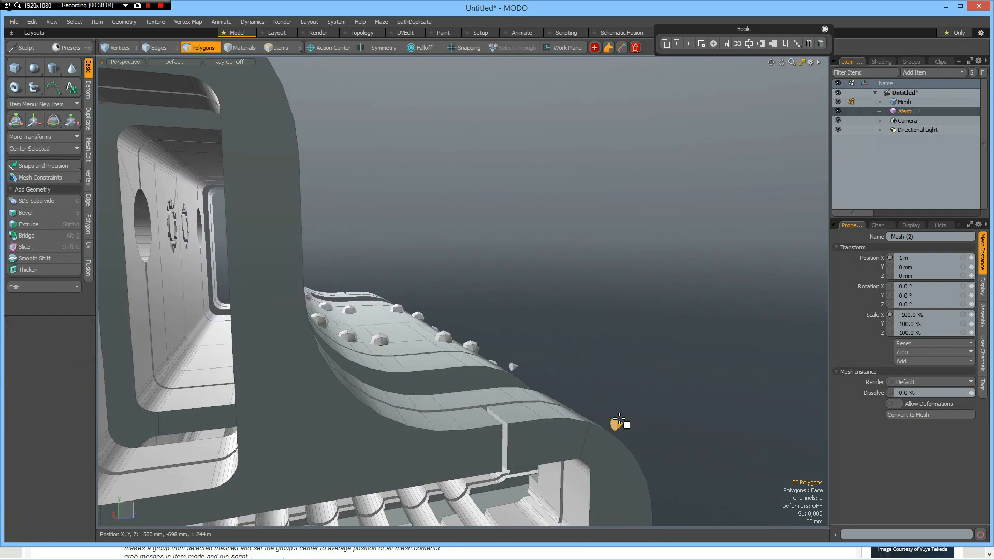
pyautogui.scroll(4, 624, 424)
pyautogui.click(599, 444)
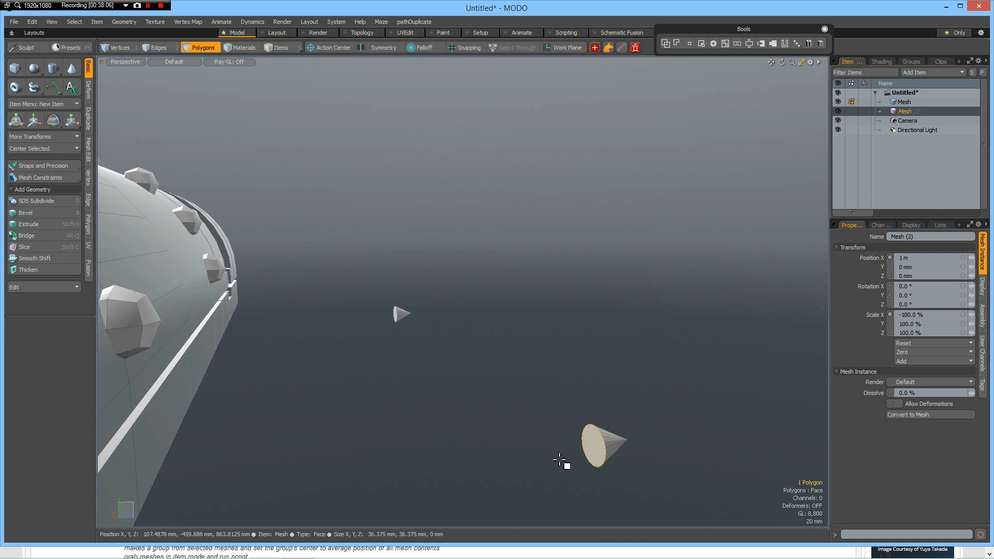
# - Turn on snapping with Polygon Center as the snap type
pyautogui.scroll(-3, 529, 347)
pyautogui.scroll(-2, 520, 358)
pyautogui.keyDown('alt'); pyautogui.moveTo(593, 401); pyautogui.dragTo(533, 430); pyautogui.keyUp('alt')
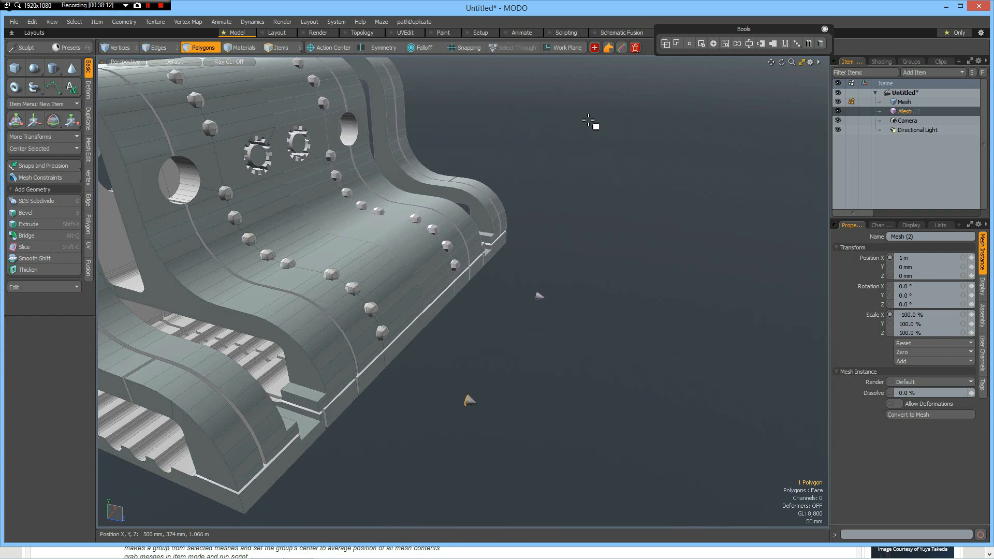
pyautogui.keyDown('ctrl'); pyautogui.click(466, 47); pyautogui.keyUp('ctrl')
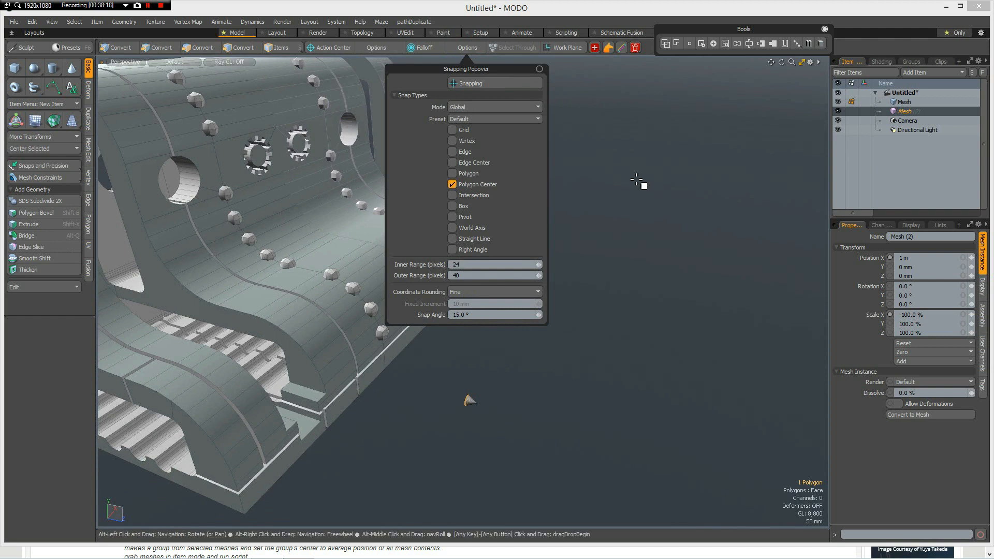
pyautogui.click(636, 177)
pyautogui.click(471, 48)
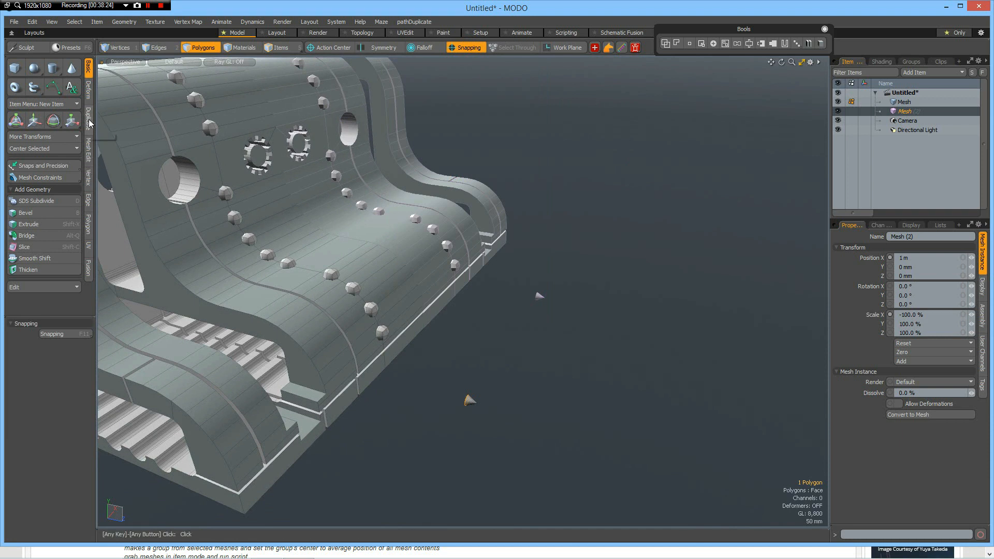
# - Attach a first cone copy near the front end of the strip beside the groove with the Tack Tool and set its size to 100%
pyautogui.click(88, 149)
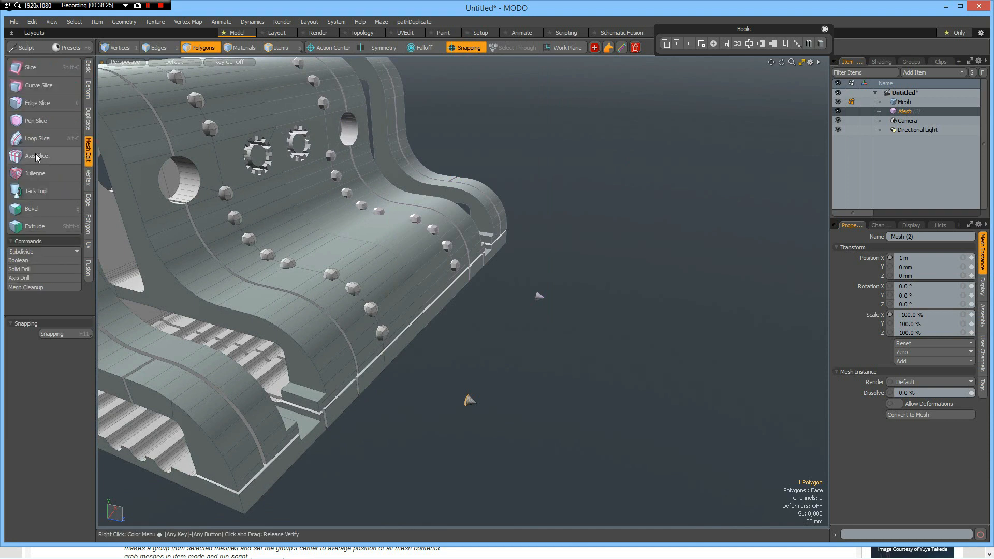
pyautogui.click(15, 192)
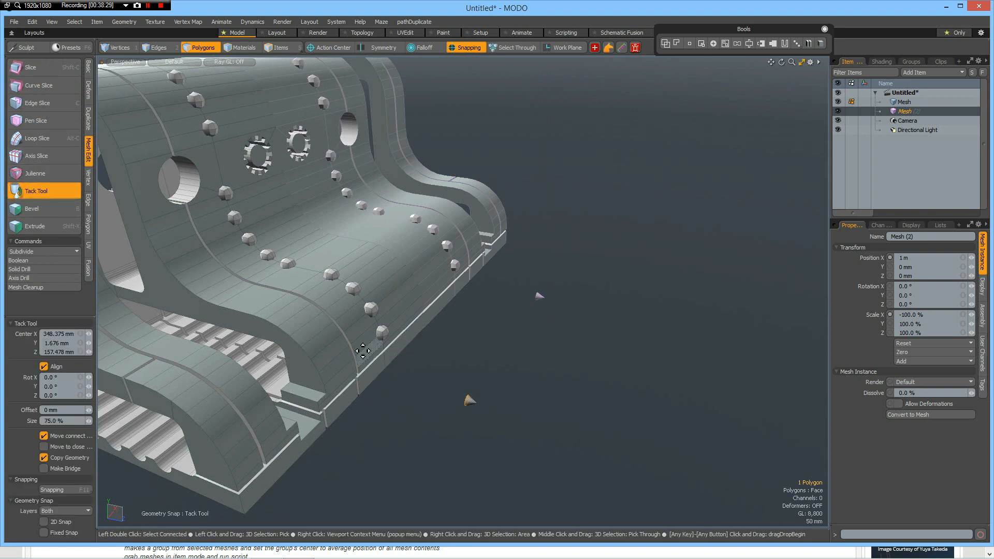
pyautogui.click(342, 371)
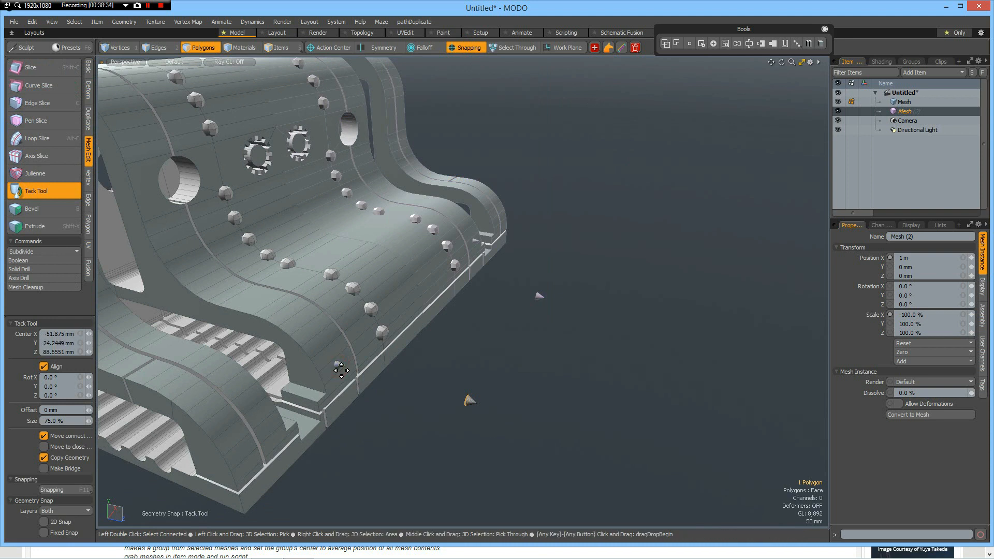
pyautogui.click(69, 421)
pyautogui.write('100')
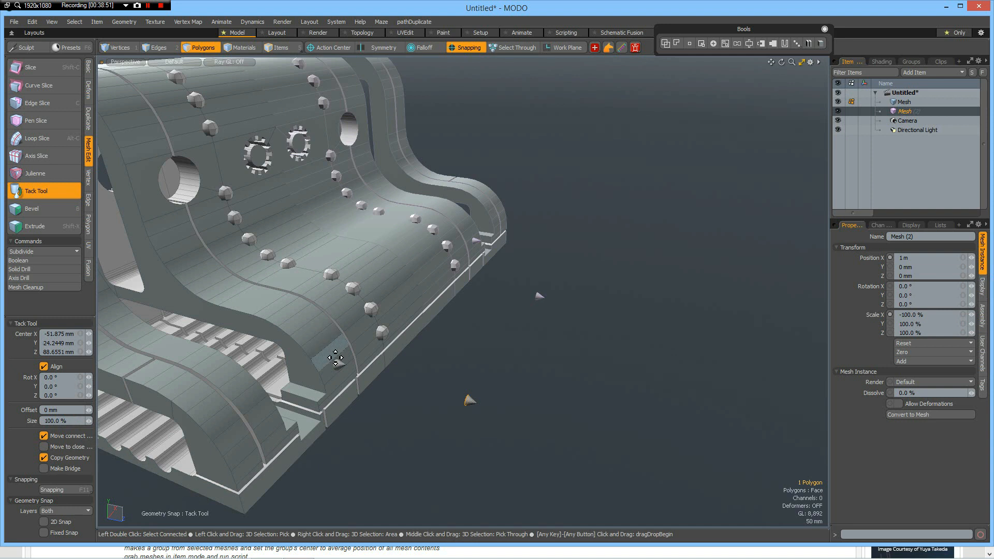
# - Tack further cone copies onto successive polygons up the lower curve of the strip beside the groove
pyautogui.click(332, 353)
pyautogui.click(325, 342)
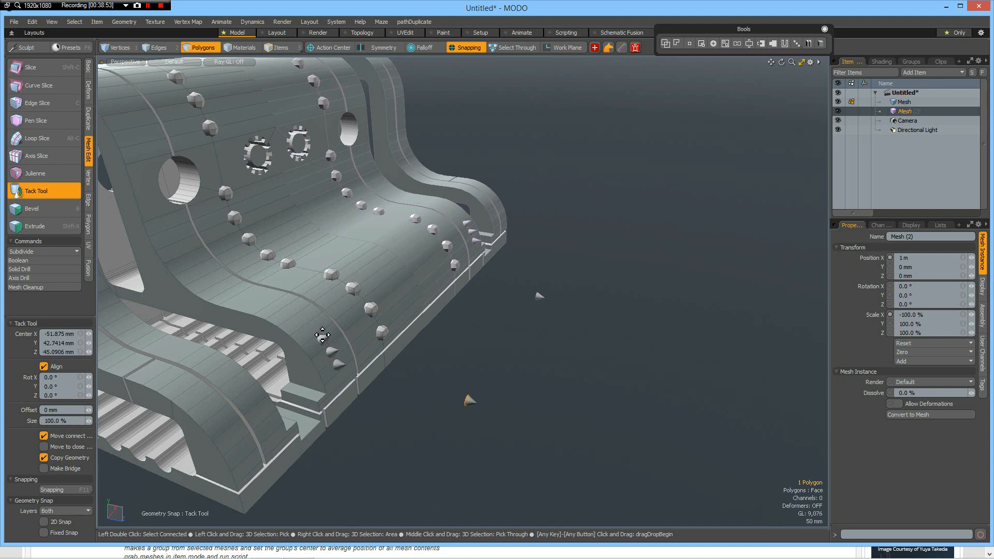
pyautogui.click(318, 336)
pyautogui.click(303, 325)
pyautogui.click(298, 317)
pyautogui.click(286, 311)
pyautogui.click(276, 304)
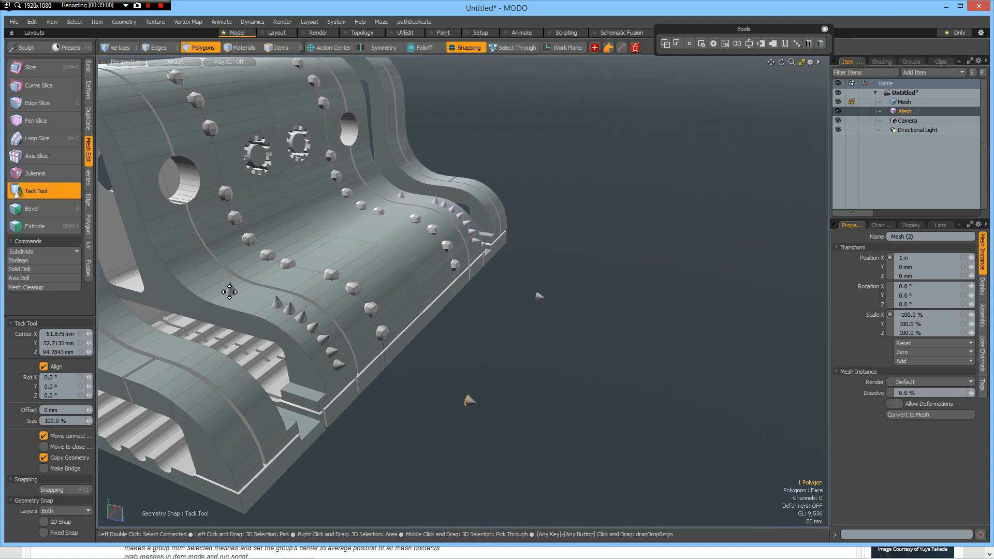
# - Tack a second row of cones up the inward bend of the same strip, ending beside the round hole
pyautogui.click(228, 291)
pyautogui.click(215, 286)
pyautogui.click(206, 281)
pyautogui.click(195, 272)
pyautogui.click(186, 260)
pyautogui.click(178, 249)
pyautogui.click(168, 235)
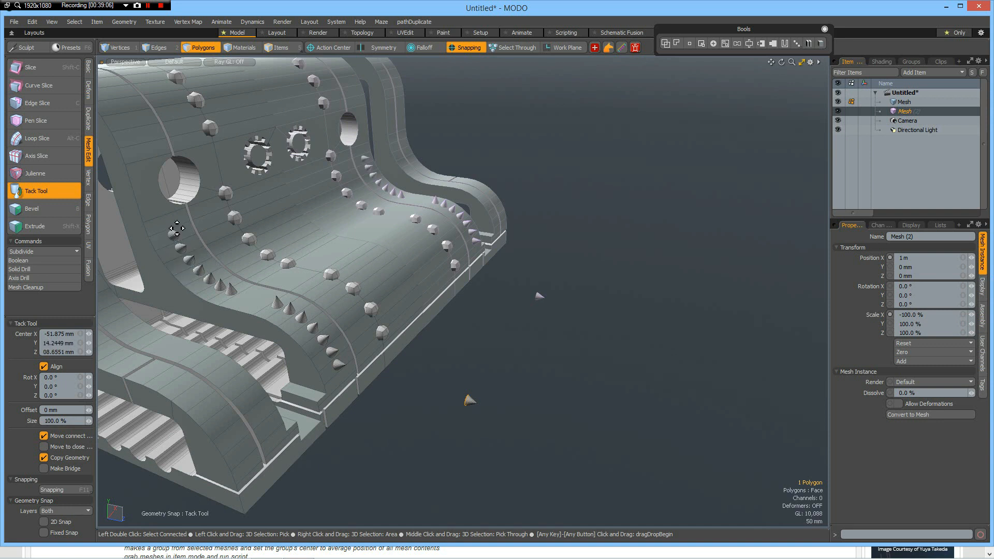
pyautogui.click(166, 223)
# - Drop the Tack Tool and delete the spare cone floating in front of the body
pyautogui.keyDown('alt'); pyautogui.moveTo(308, 421); pyautogui.dragTo(468, 386); pyautogui.keyUp('alt')
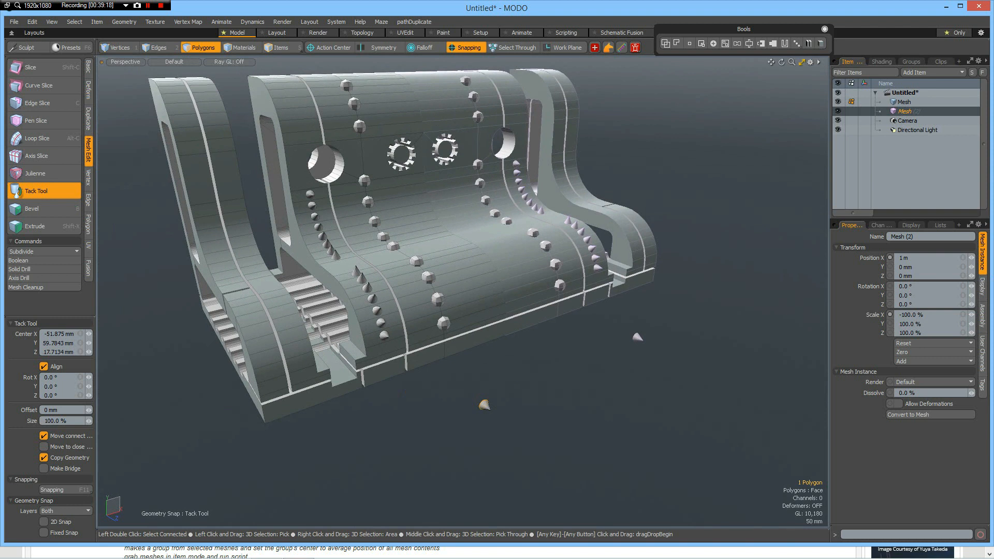
pyautogui.press('space')
pyautogui.moveTo(467, 383); pyautogui.dragTo(550, 437, button='right')
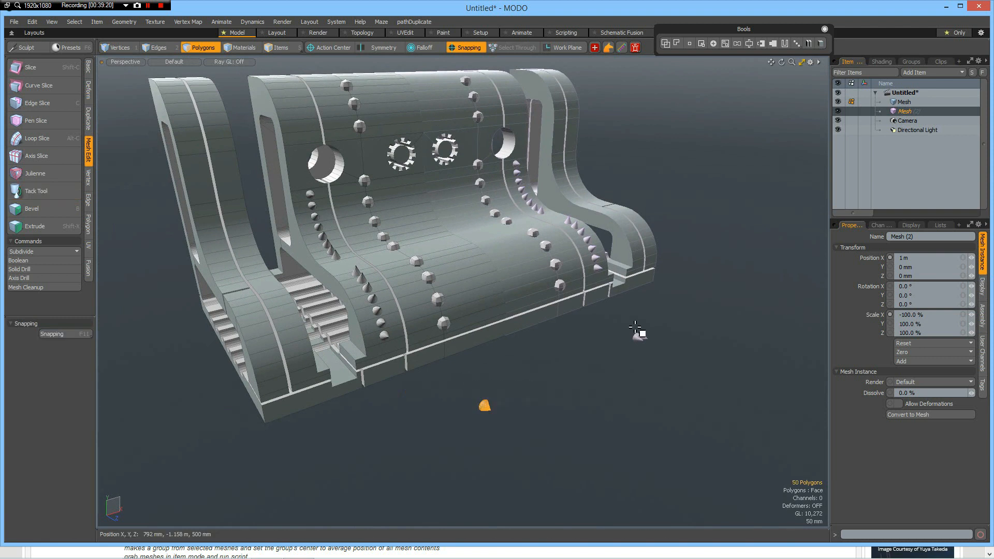
pyautogui.click(530, 408)
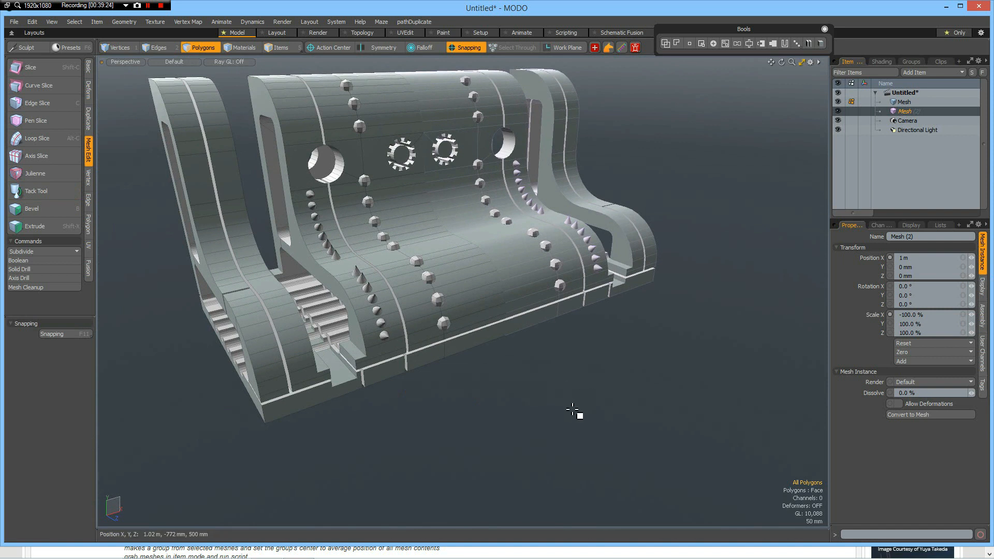
# - Select the polygons of the whole body and assign them a smoothed material named Red with a pinkish-red colour
pyautogui.press('a')
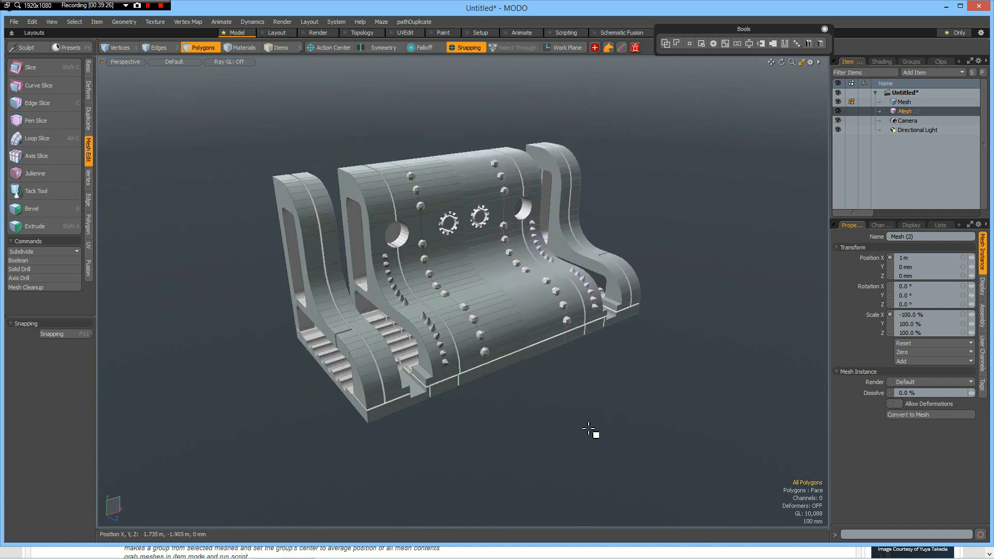
pyautogui.moveTo(227, 105); pyautogui.dragTo(741, 486, button='right')
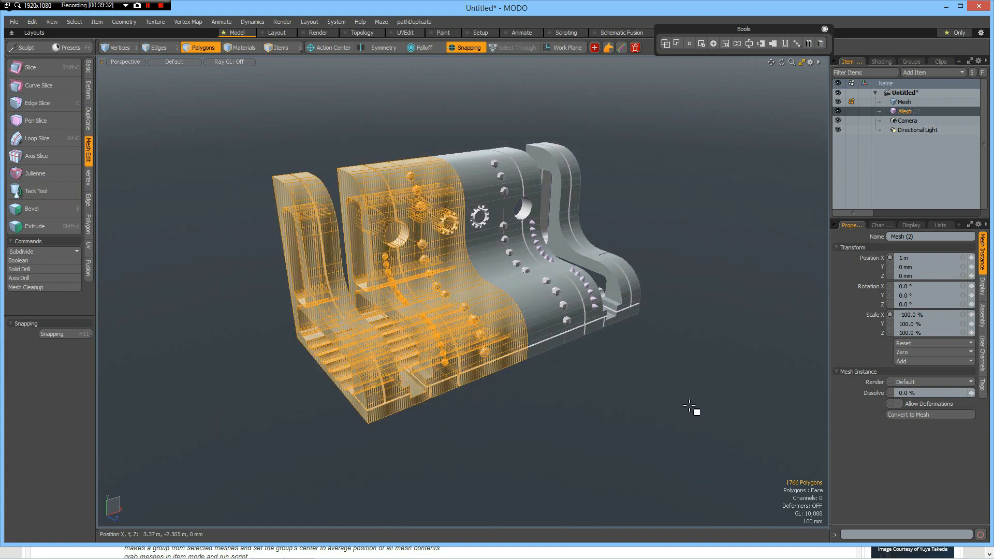
pyautogui.press('m')
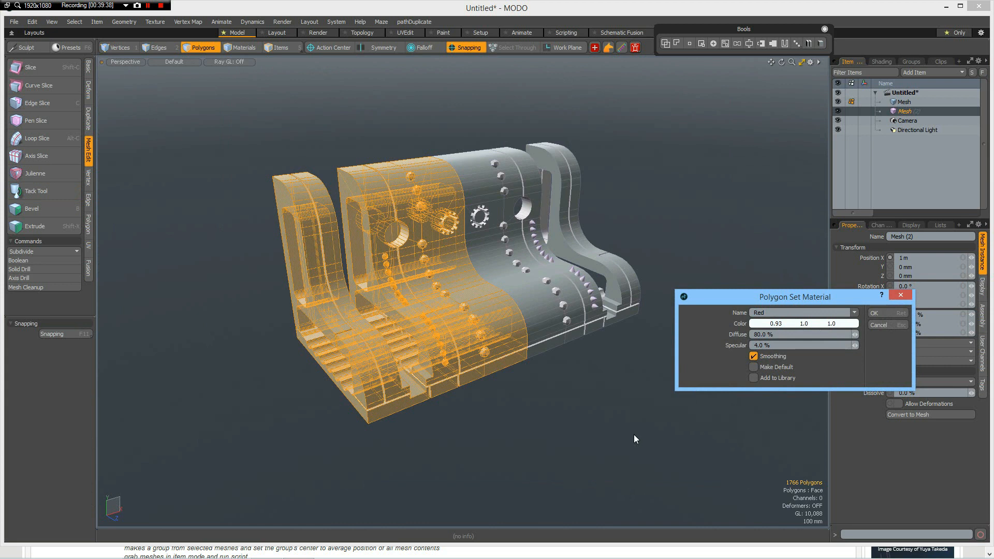
pyautogui.click(788, 324)
pyautogui.click(497, 198)
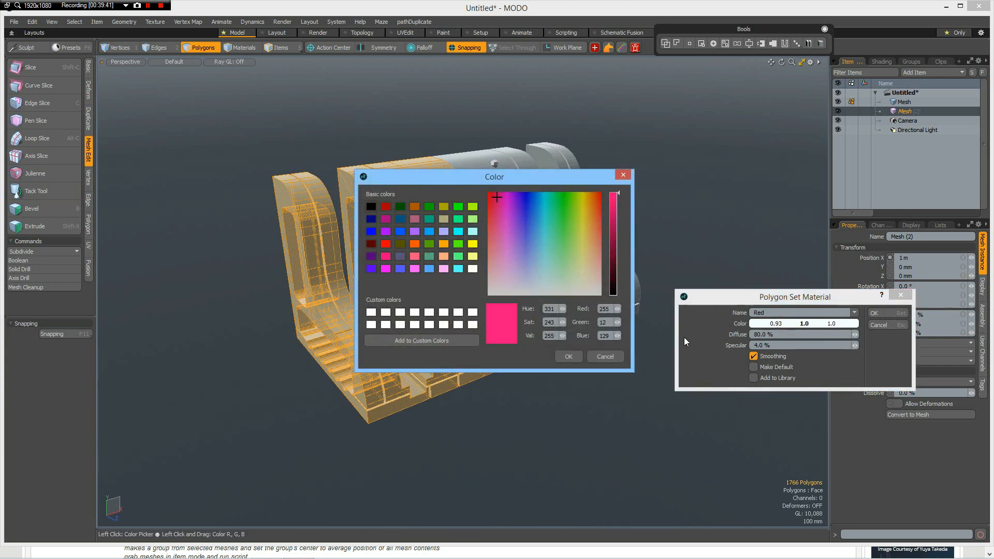
pyautogui.click(888, 312)
# - Check the coloured body in a render preview with the whole model in frame, and close the preview
pyautogui.keyDown('alt'); pyautogui.moveTo(665, 383); pyautogui.dragTo(596, 381); pyautogui.keyUp('alt')
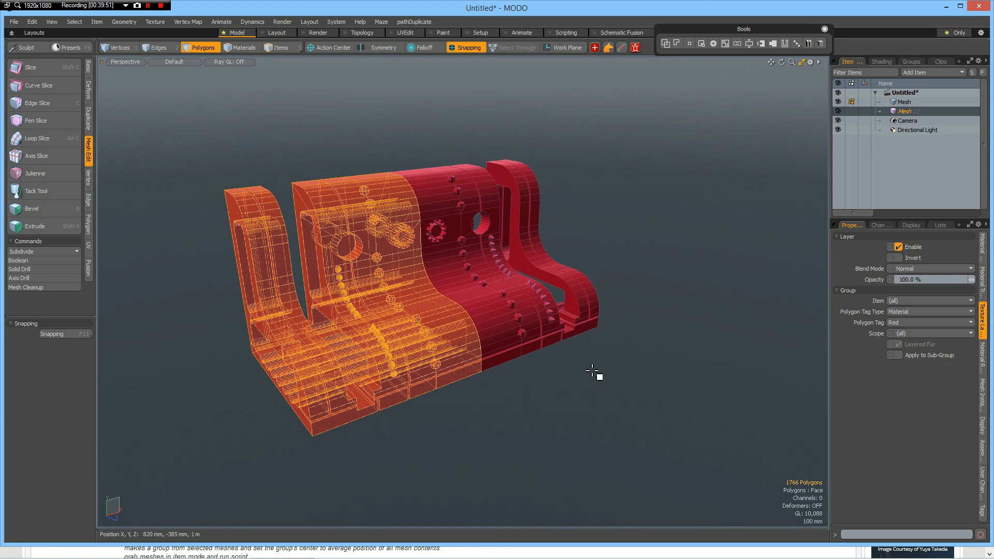
pyautogui.press('F9')
pyautogui.moveTo(474, 328)
pyautogui.keyDown('alt'); pyautogui.mouseDown()
pyautogui.moveTo(460, 311)
pyautogui.moveTo(466, 328)
pyautogui.mouseUp(); pyautogui.keyUp('alt')
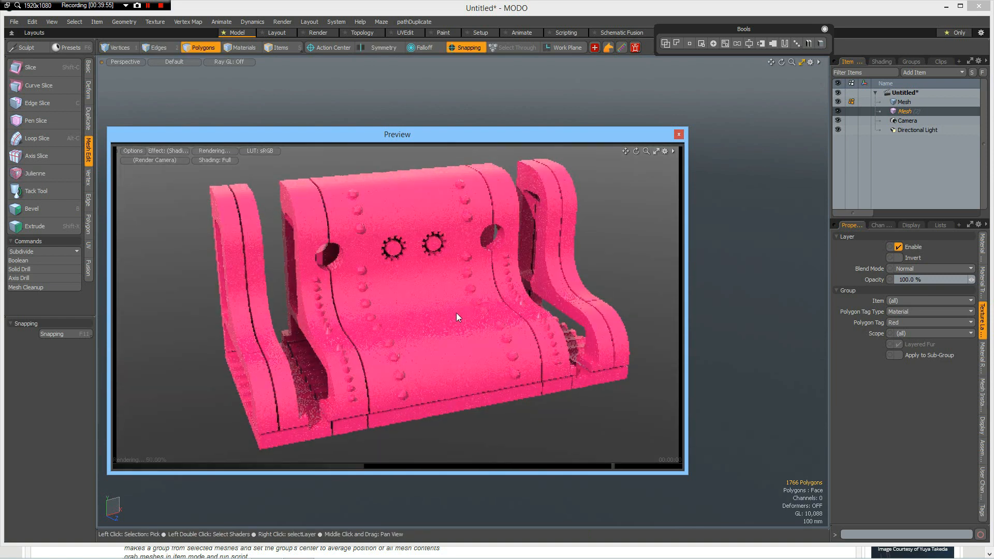
pyautogui.scroll(-1, 456, 313)
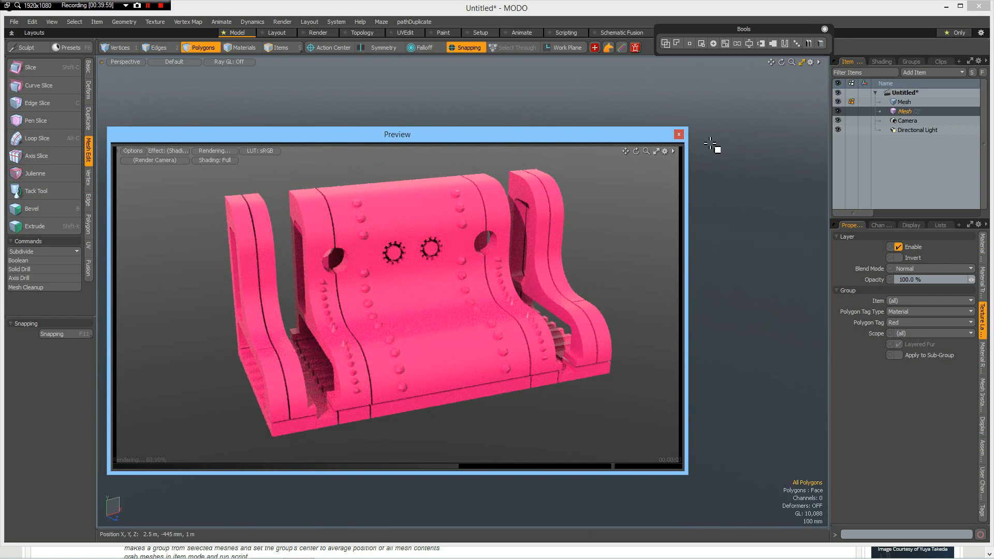
pyautogui.click(678, 134)
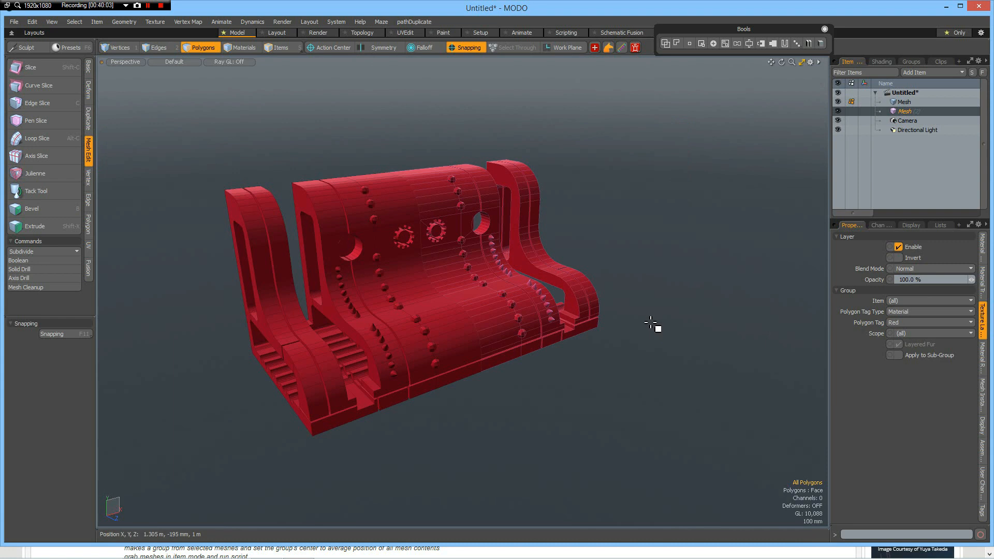
# - Select five adjacent polygons in the middle of the body's lower curve and bevel them as a group with a 37.6 mm inset
pyautogui.keyDown('alt'); pyautogui.moveTo(395, 304); pyautogui.dragTo(448, 274); pyautogui.keyUp('alt')
pyautogui.scroll(5, 447, 272)
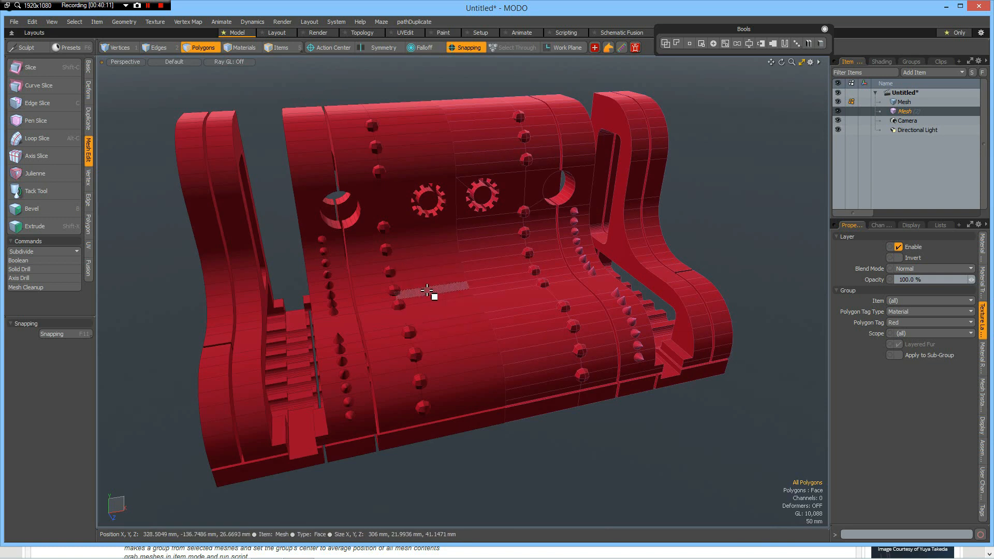
pyautogui.moveTo(426, 294); pyautogui.dragTo(440, 336)
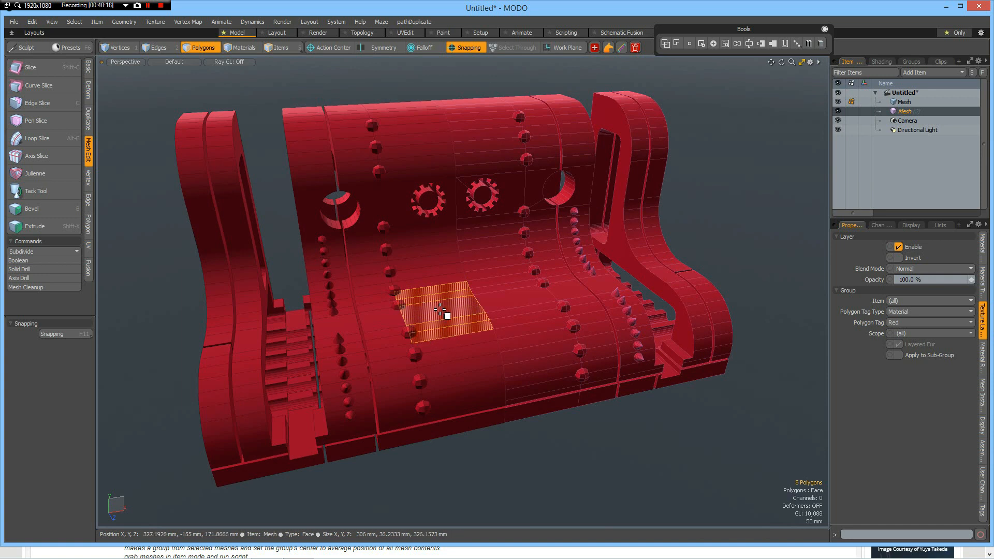
pyautogui.scroll(2, 446, 316)
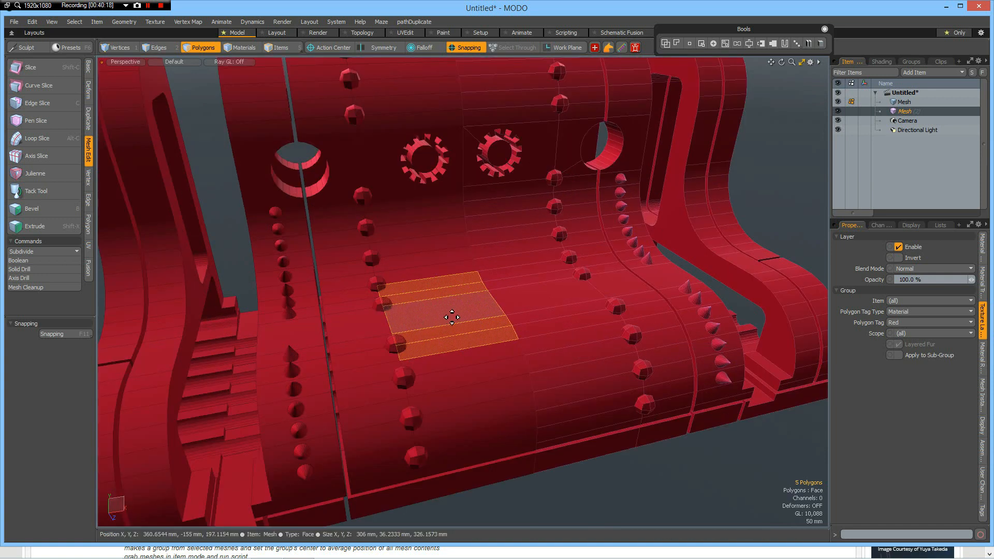
pyautogui.press('b')
pyautogui.moveTo(486, 303); pyautogui.dragTo(398, 279)
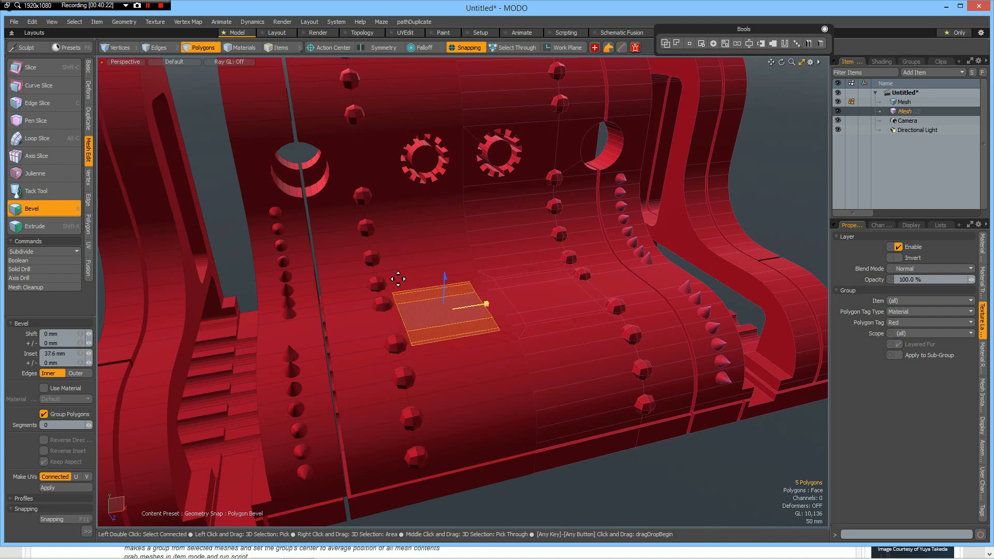
# - Add a second bevel to the inset polygons with a shift of -22 mm to recess the panel, and deselect them
pyautogui.keyDown('shift'); pyautogui.click(231, 222); pyautogui.keyUp('shift')
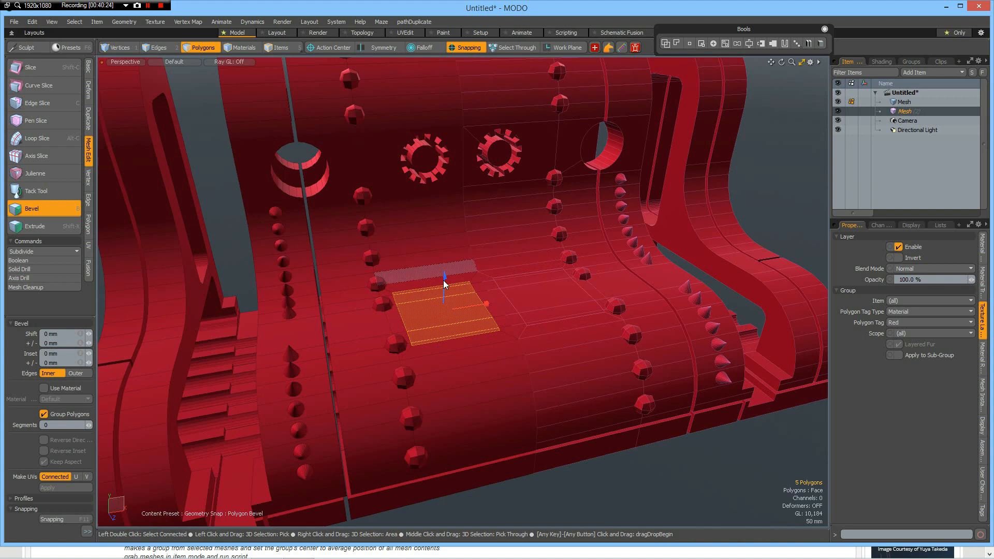
pyautogui.moveTo(443, 284); pyautogui.dragTo(444, 292)
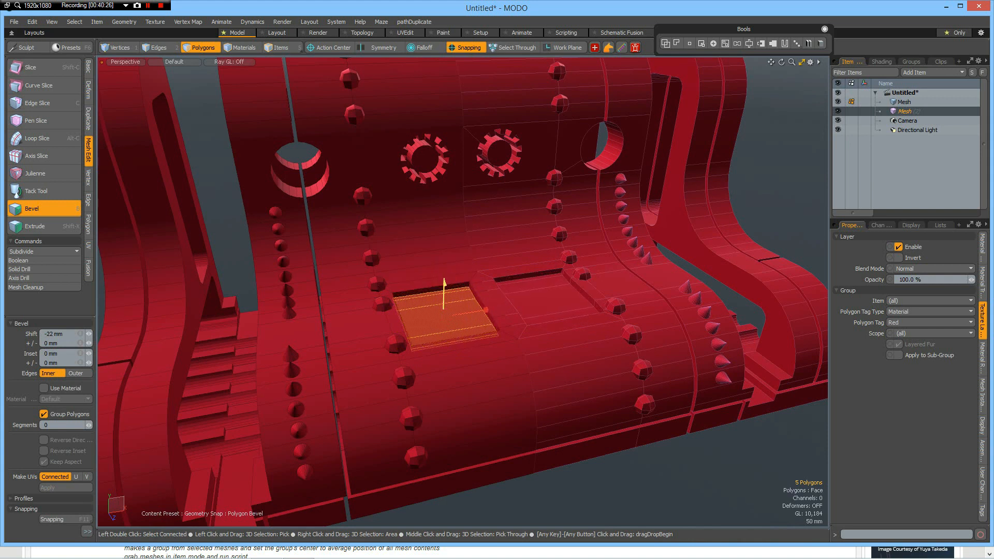
pyautogui.press('space')
pyautogui.click(784, 182)
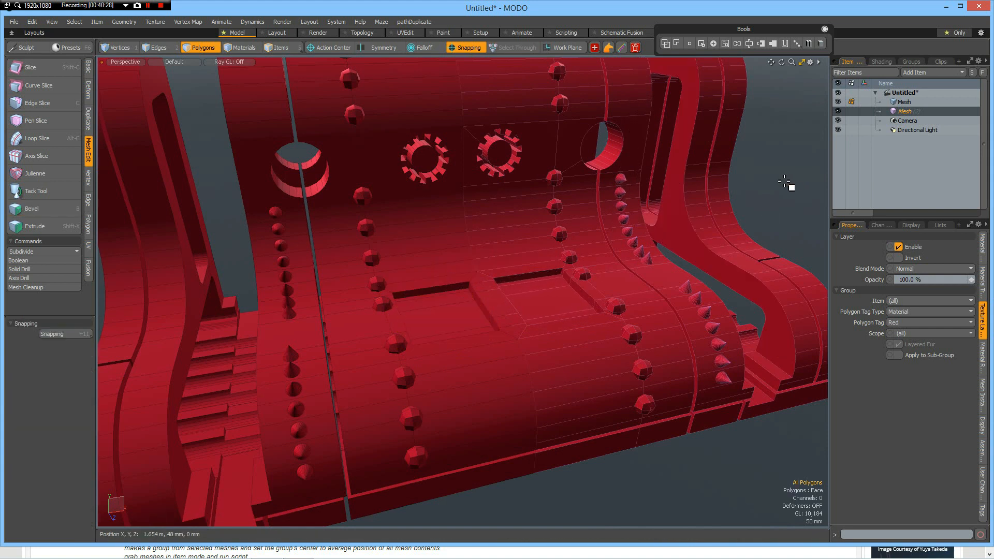
# - Set the rounded edge width of the Red material in the Shader Tree to 10 mm
pyautogui.scroll(-4, 781, 192)
pyautogui.keyDown('alt'); pyautogui.moveTo(776, 200); pyautogui.dragTo(548, 408); pyautogui.keyUp('alt')
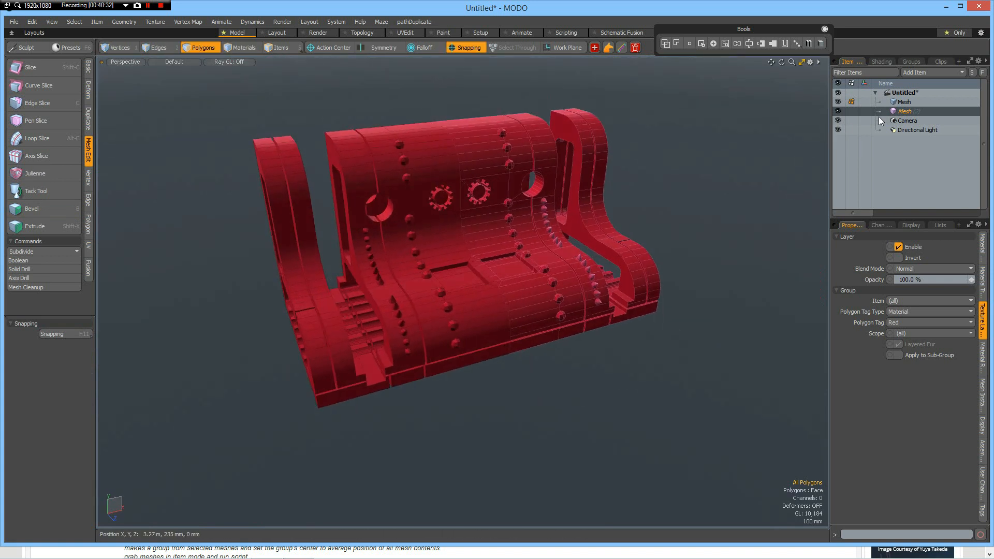
pyautogui.click(878, 61)
pyautogui.click(856, 141)
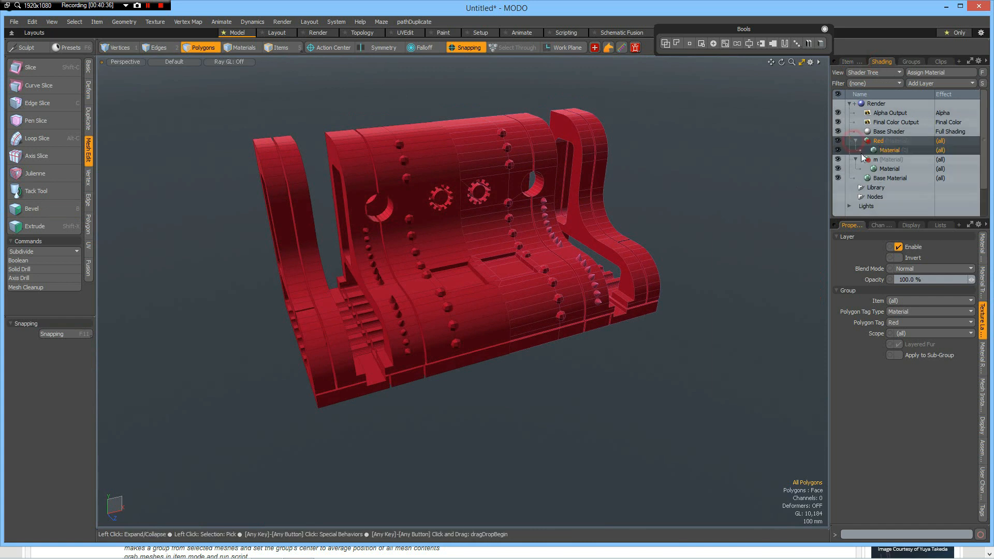
pyautogui.click(889, 151)
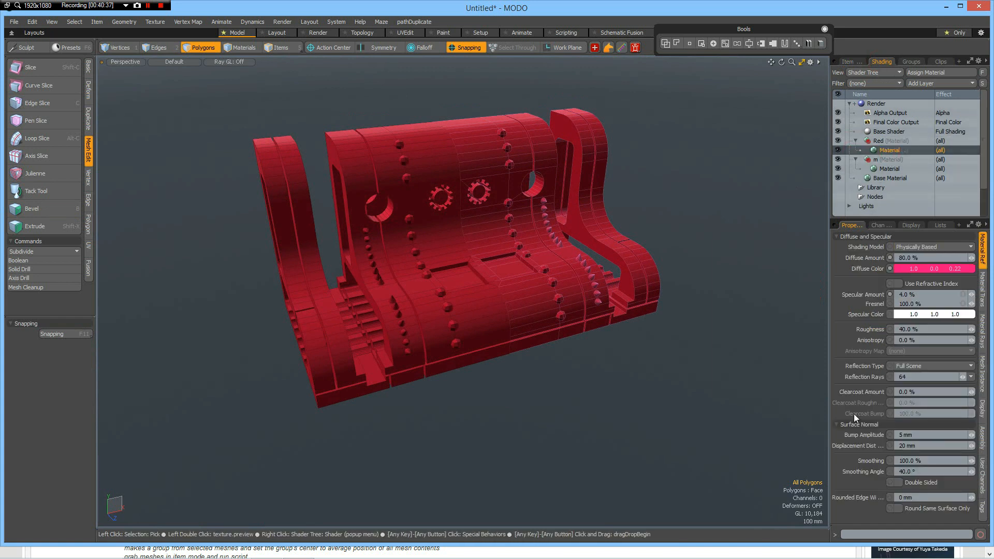
pyautogui.click(926, 498)
pyautogui.write('1')
pyautogui.press('Return')
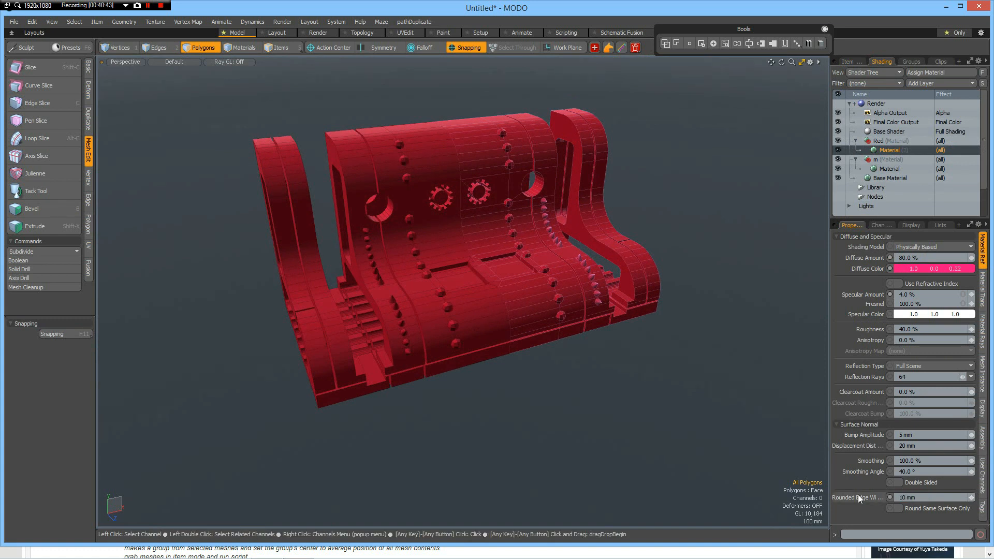
# - Reframe the body from a higher angle in the render preview, close the preview and render the final image
pyautogui.press('F8')
pyautogui.keyDown('alt'); pyautogui.moveTo(501, 359); pyautogui.dragTo(495, 391); pyautogui.keyUp('alt')
pyautogui.keyDown('alt'); pyautogui.keyDown('shift'); pyautogui.moveTo(494, 337); pyautogui.dragTo(474, 358); pyautogui.keyUp('shift'); pyautogui.keyUp('alt')
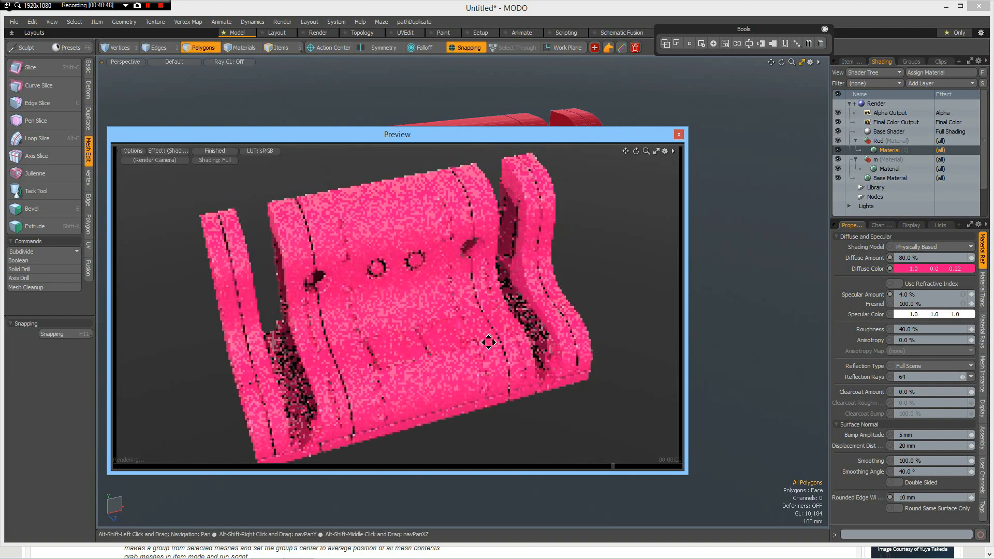
pyautogui.click(679, 135)
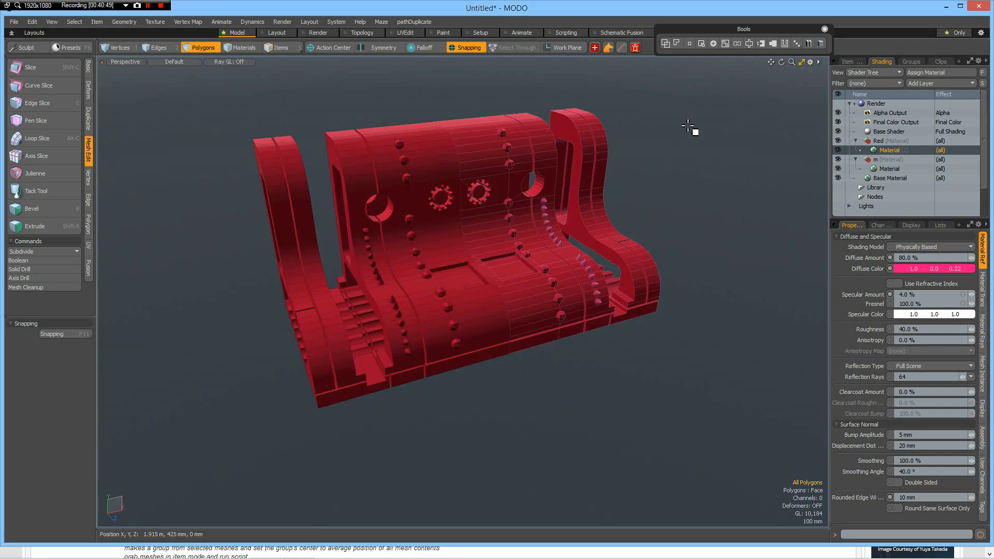
pyautogui.press('F9')
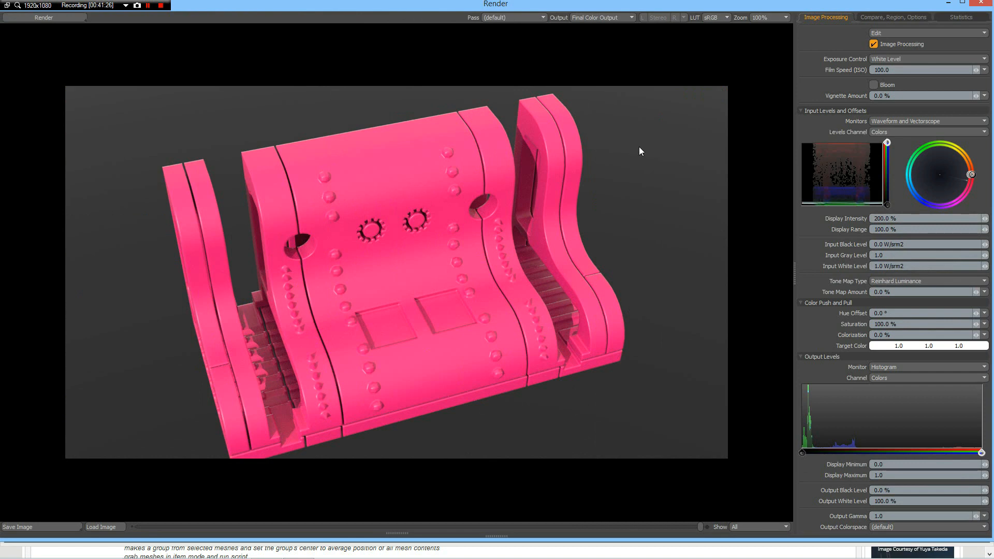
# - Switch to the FastStone window holding MiniUzi13-Finished.tga
pyautogui.hotkey('alt', 'Tab')
pyautogui.hotkey('alt', 'Tab')
pyautogui.hotkey('alt', 'Tab')
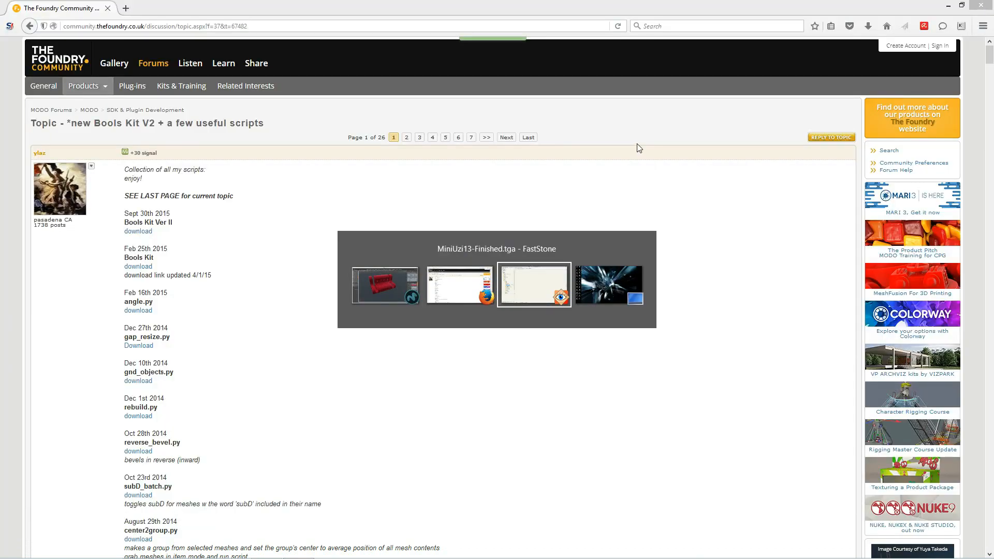